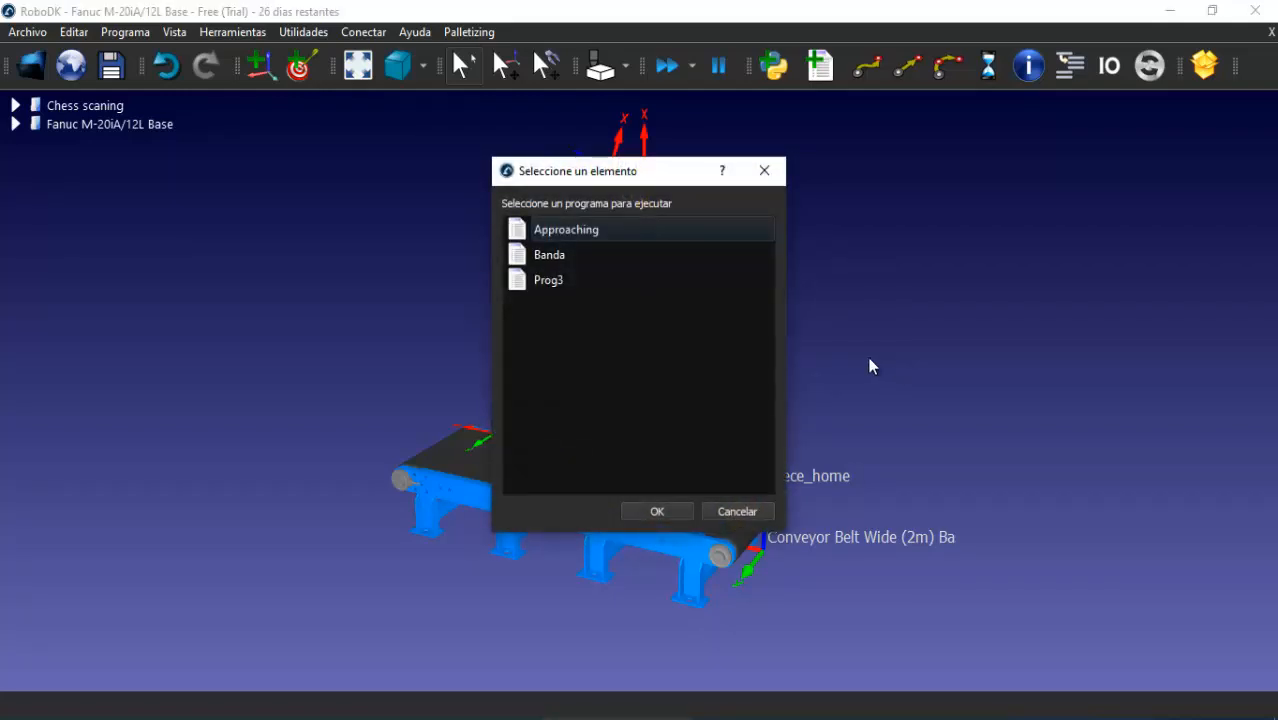
Run the Prog3 program to preview the rook scanning simulation on the conveyor
click(659, 284)
click(660, 508)
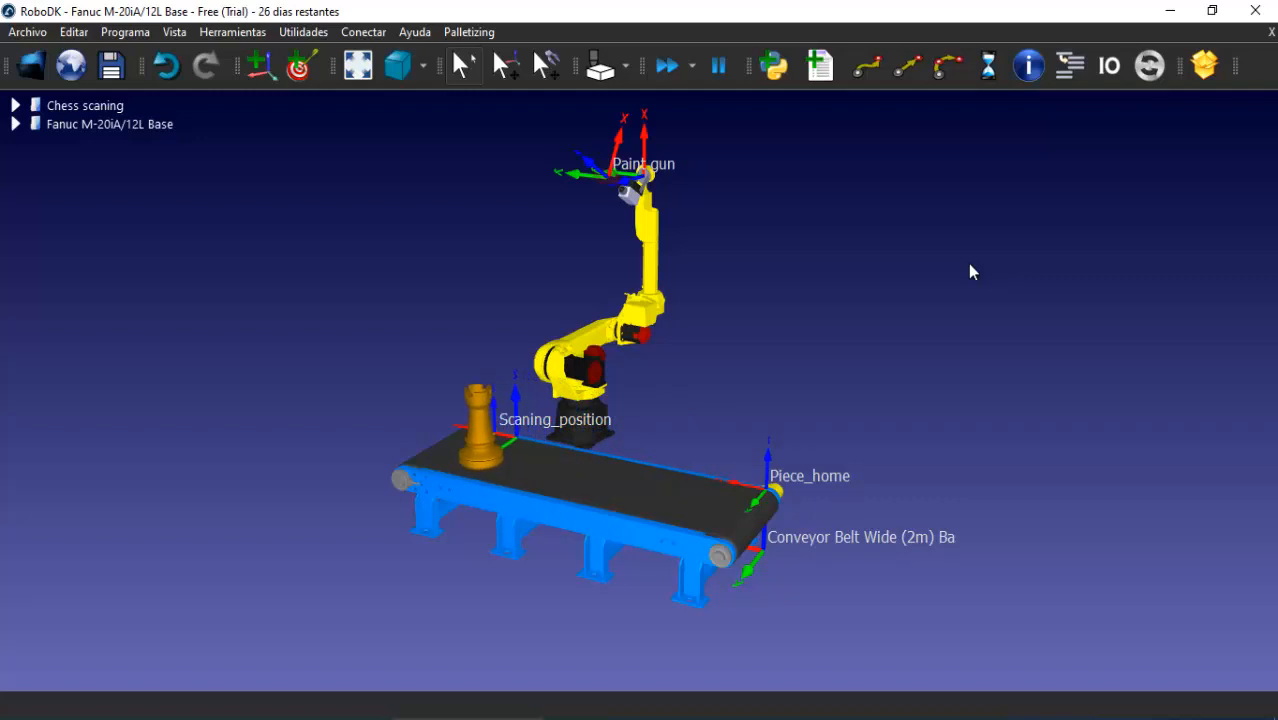
drag(878, 350, 1110, 338)
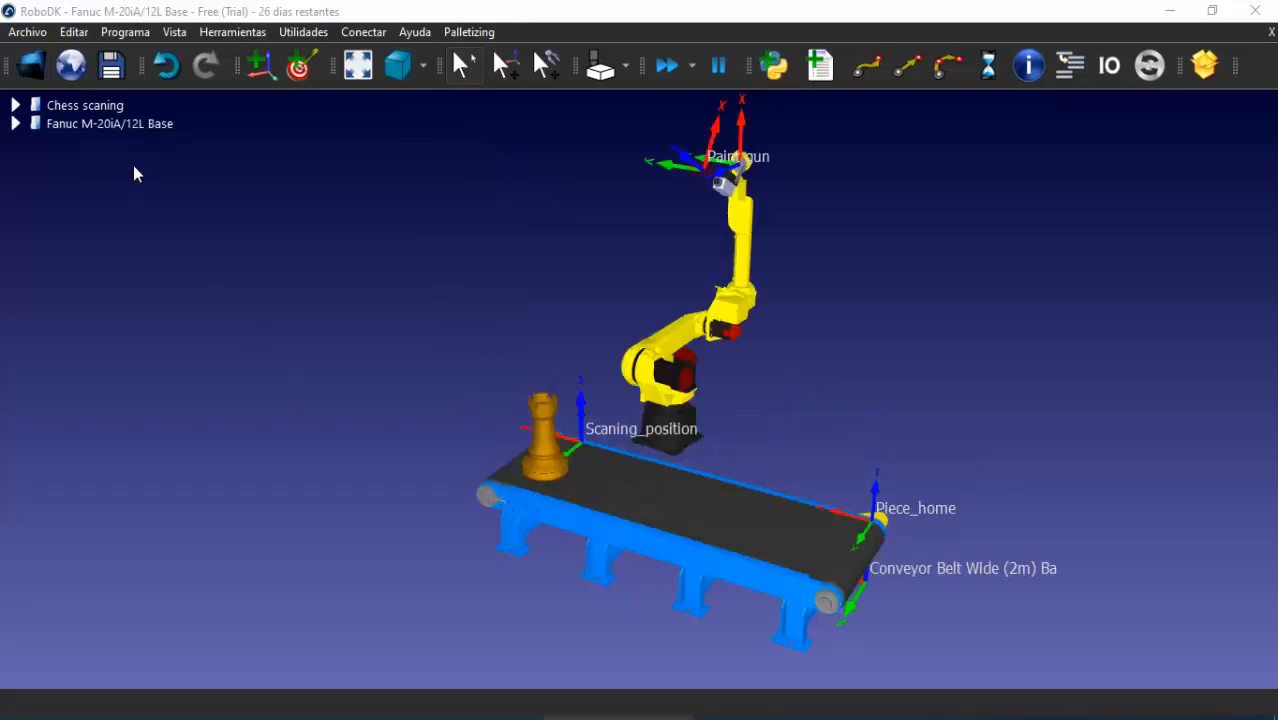
Create a new station and rename it Ejemplo_video
click(28, 33)
key(Right)
key(Right)
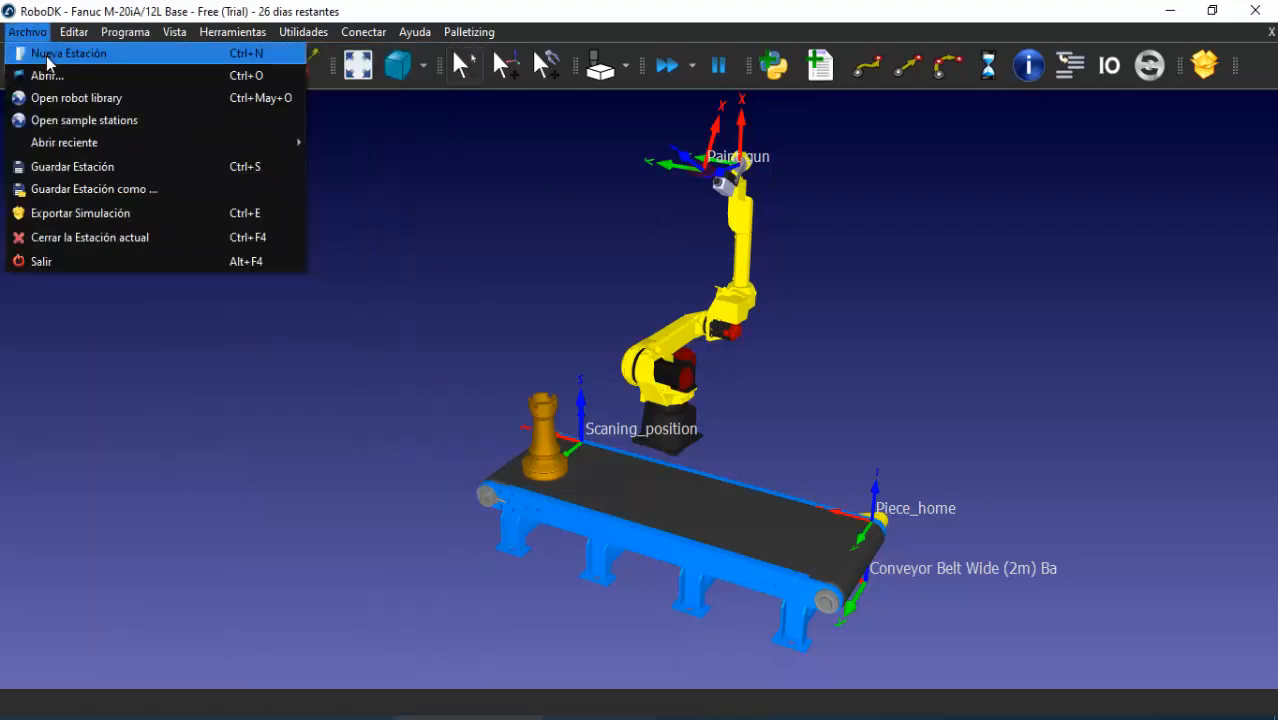
click(40, 50)
double_click(132, 142)
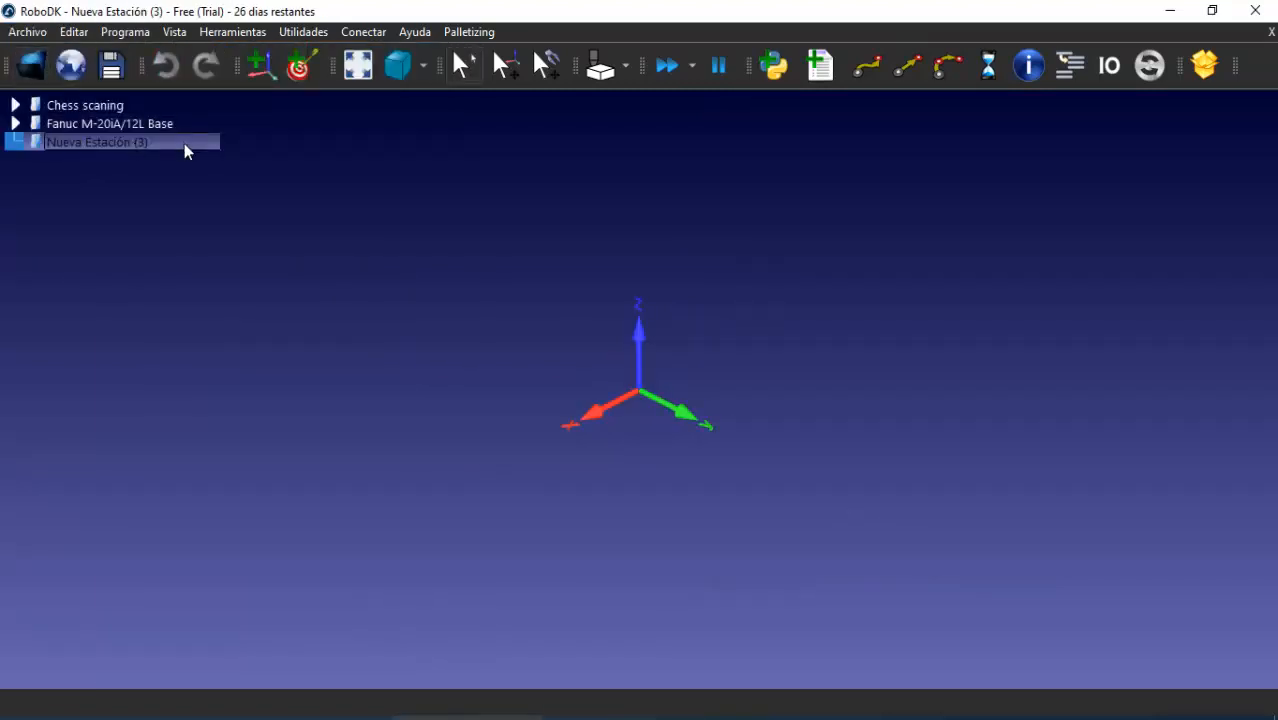
key(F2)
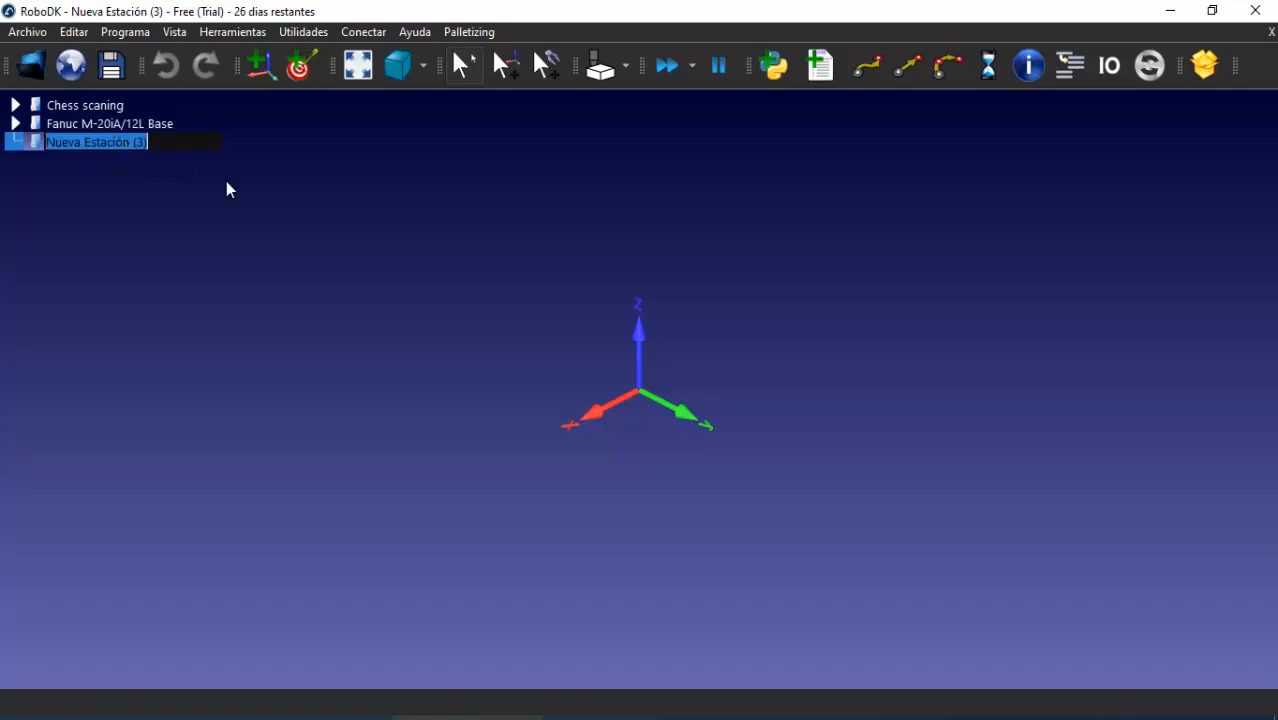
text(Ejem)
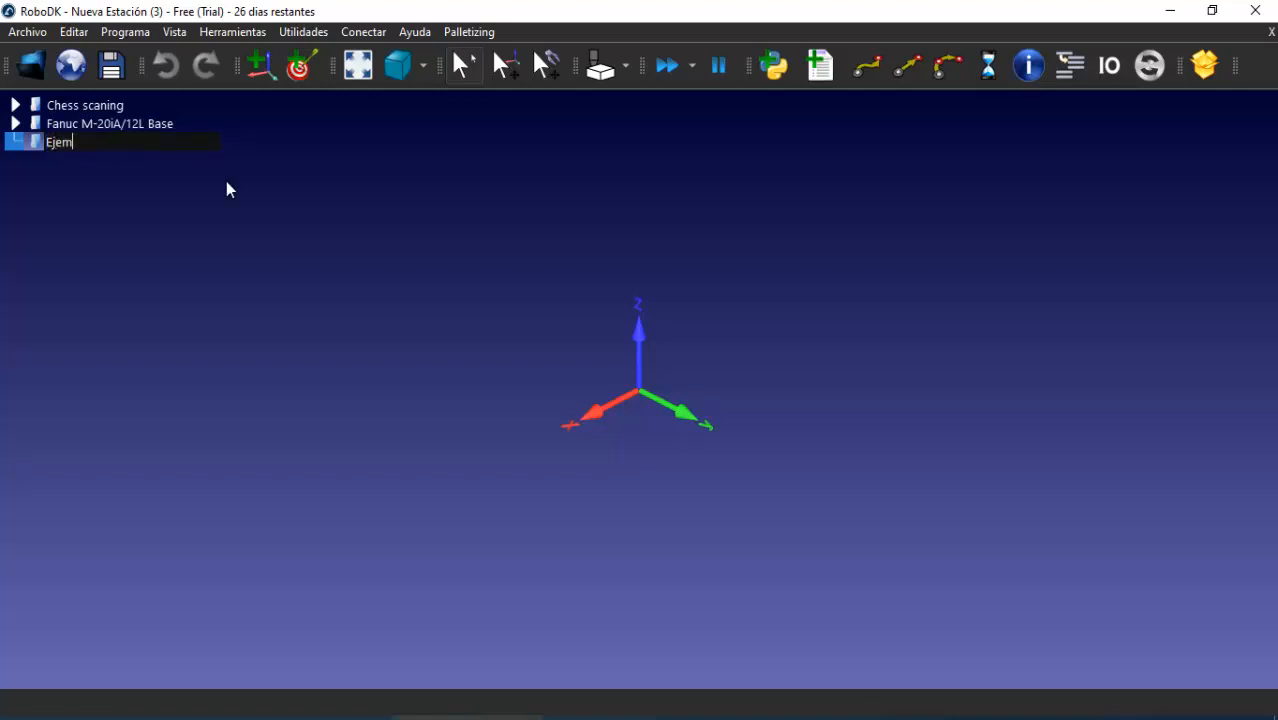
text(plo_video)
key(Return)
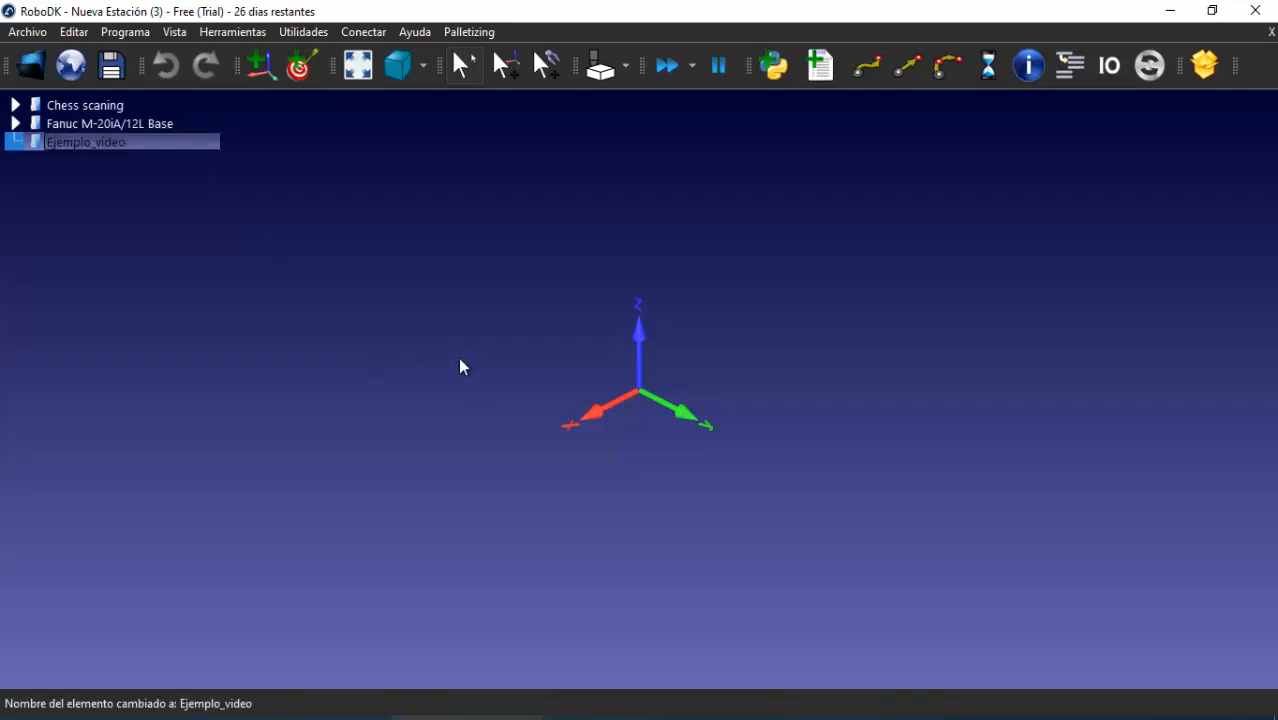
Switch to the online RoboDK library and filter its sample stations by the Painting application
click(33, 66)
click(1018, 168)
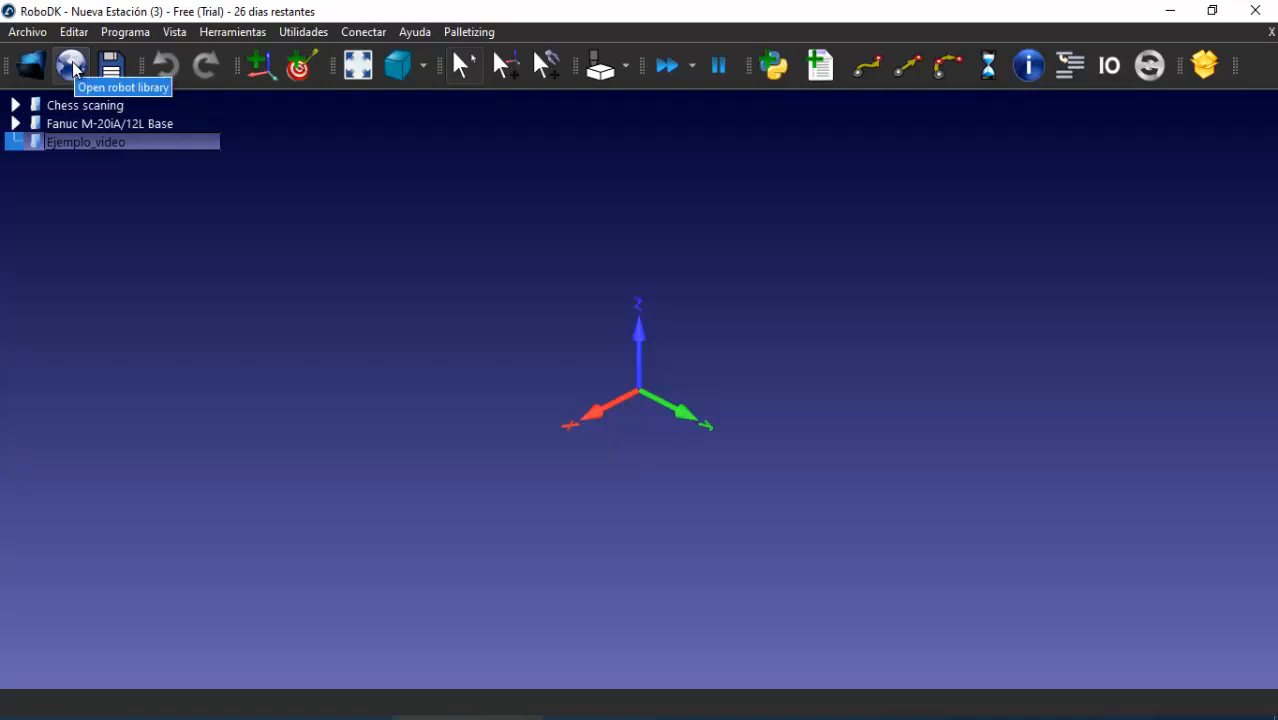
click(72, 66)
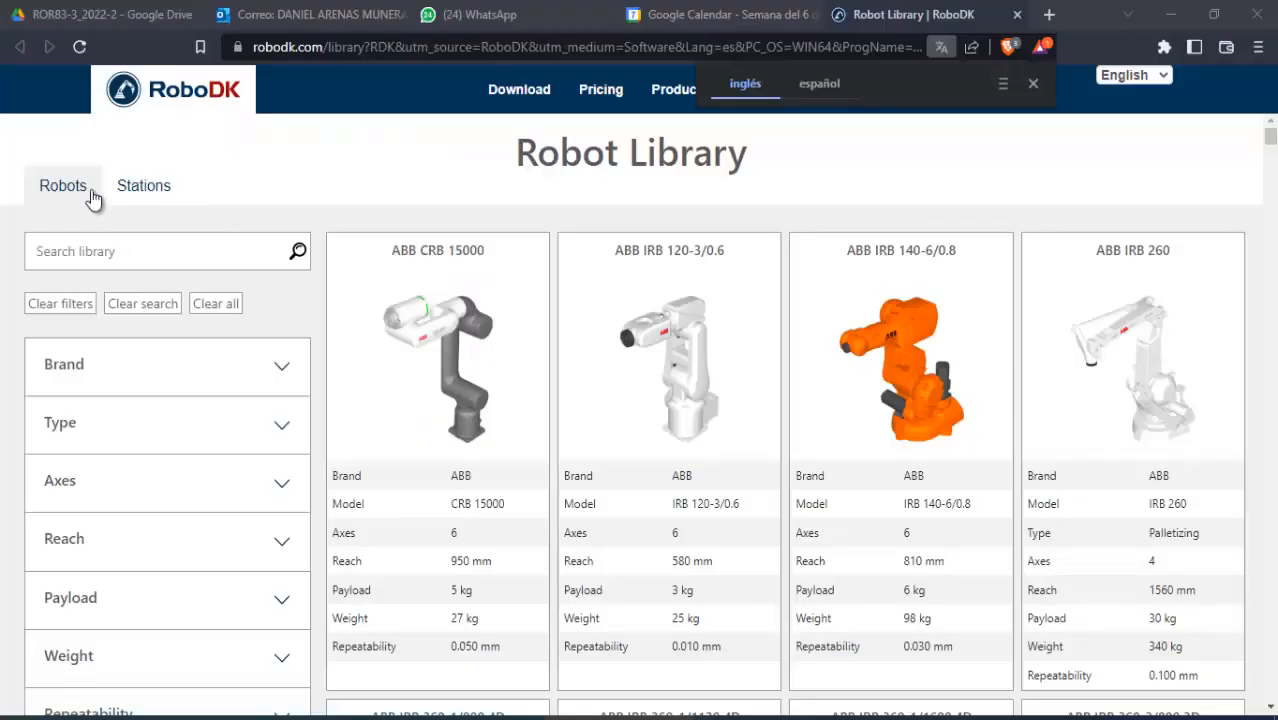
click(130, 188)
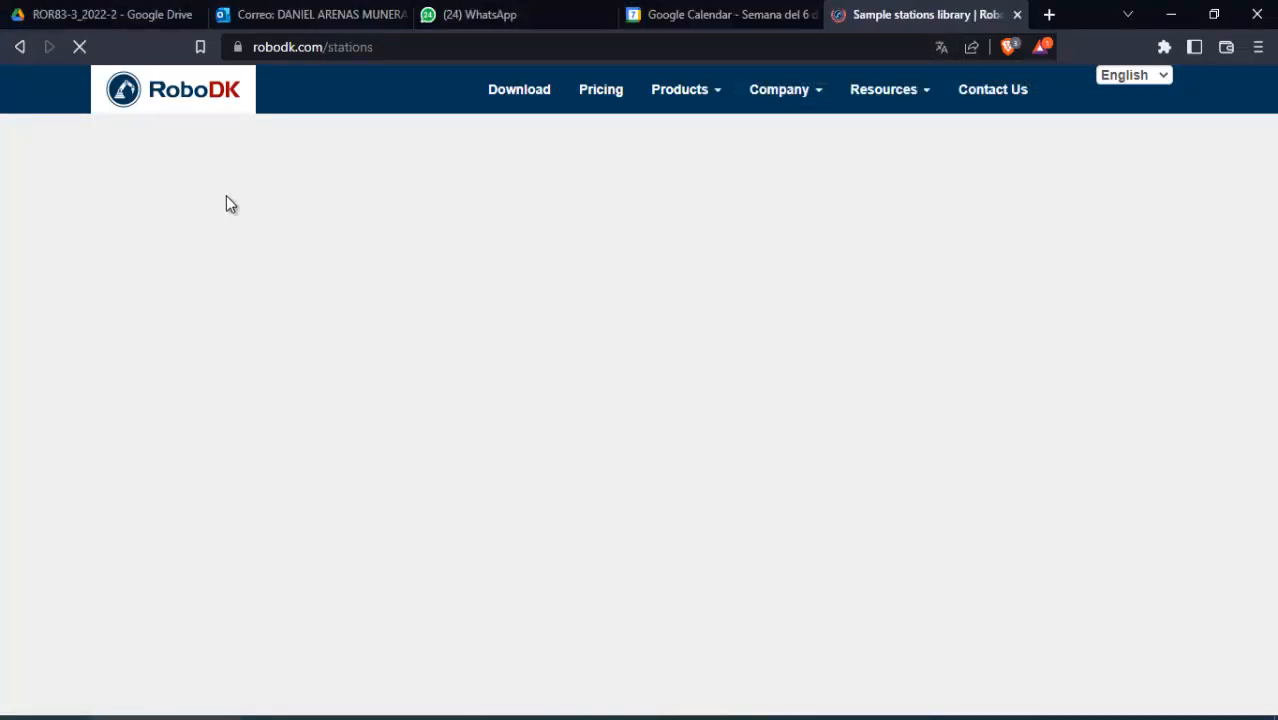
scroll(298, 378, down, 3)
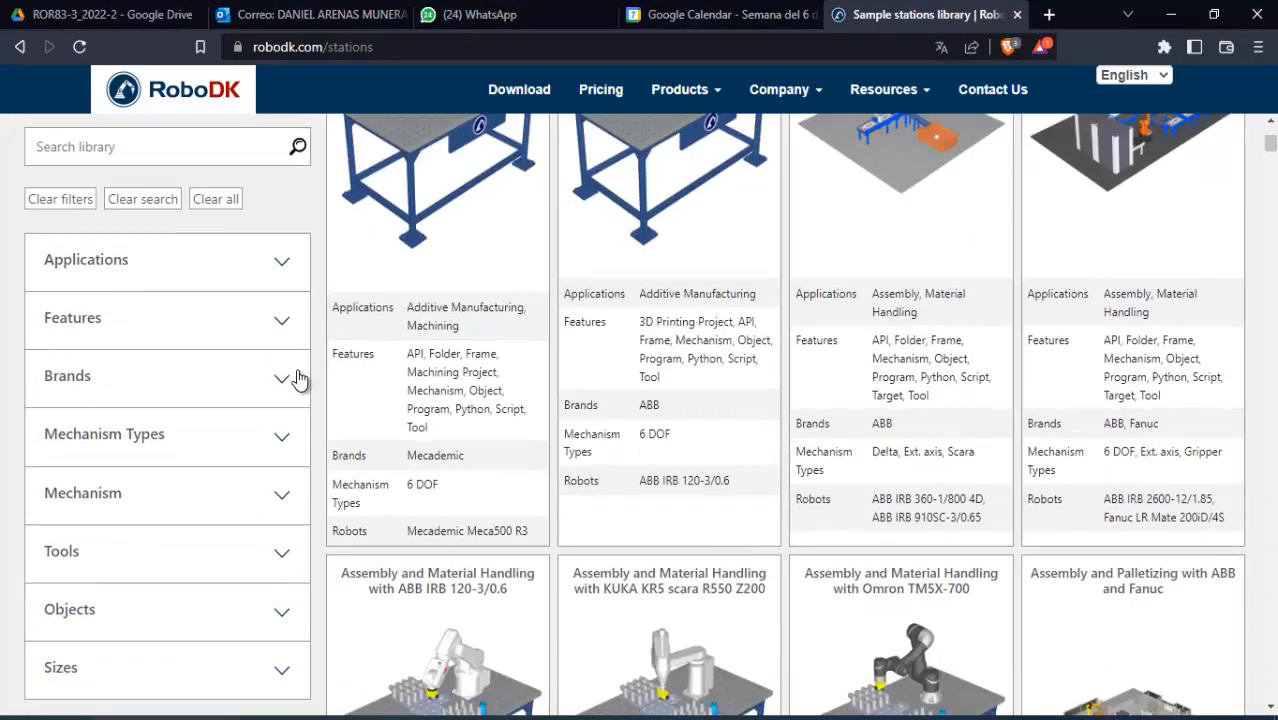
scroll(298, 378, up, 3)
click(270, 290)
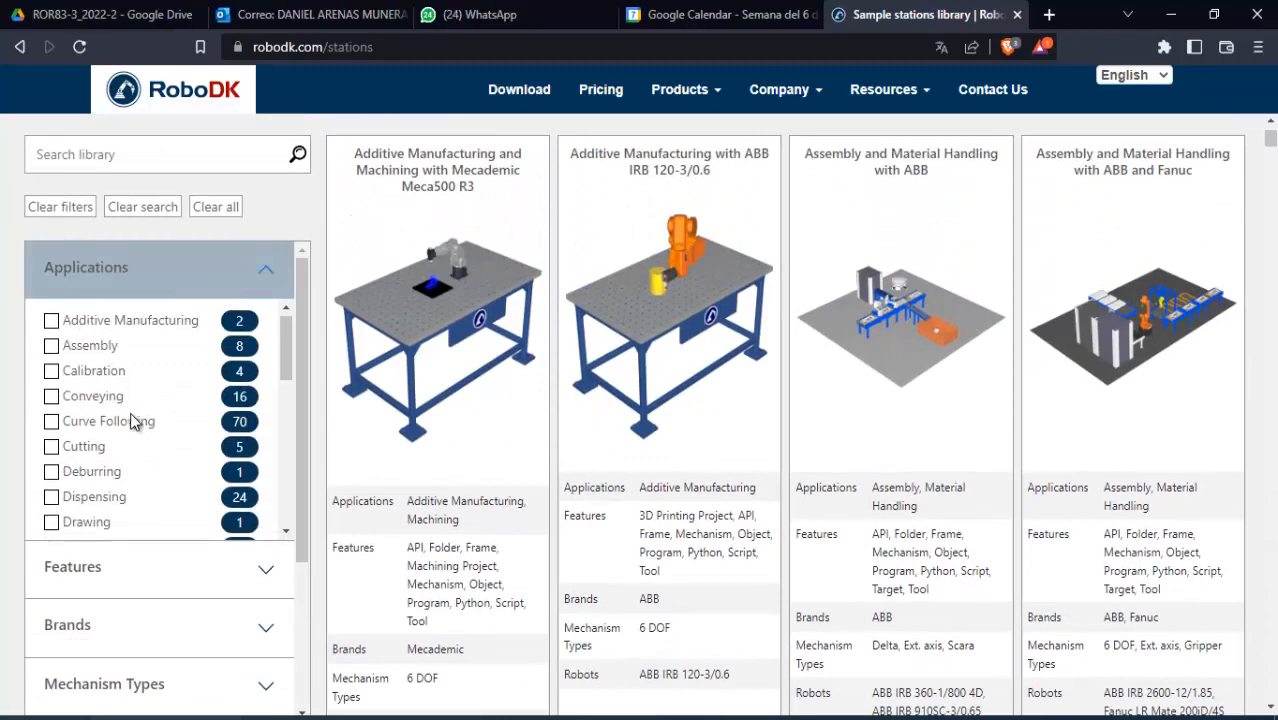
scroll(135, 421, down, 3)
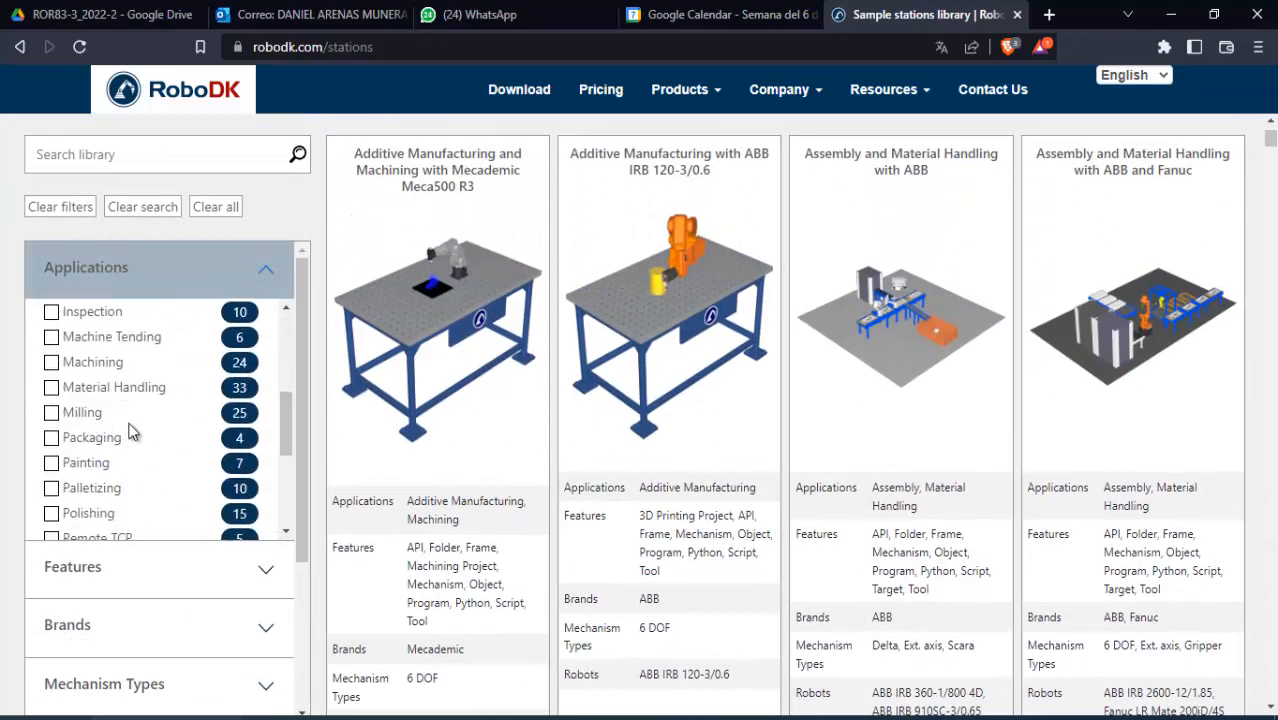
click(51, 463)
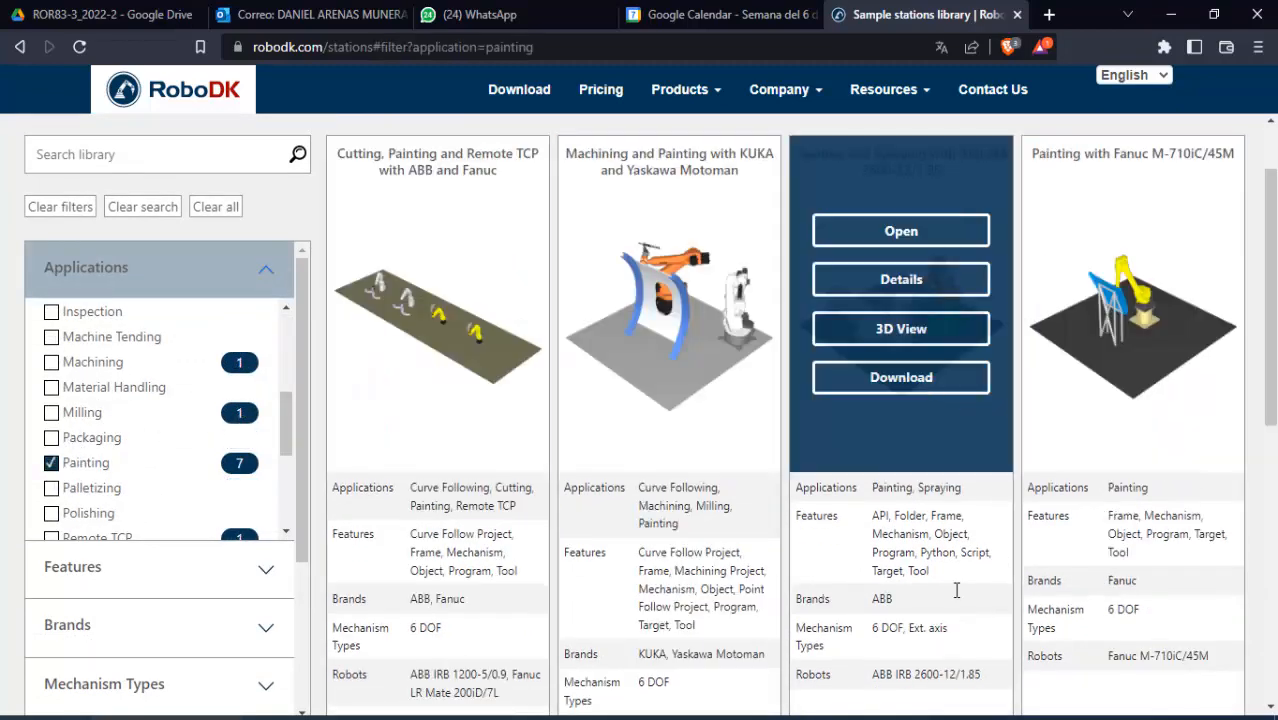
scroll(332, 202, up, 1)
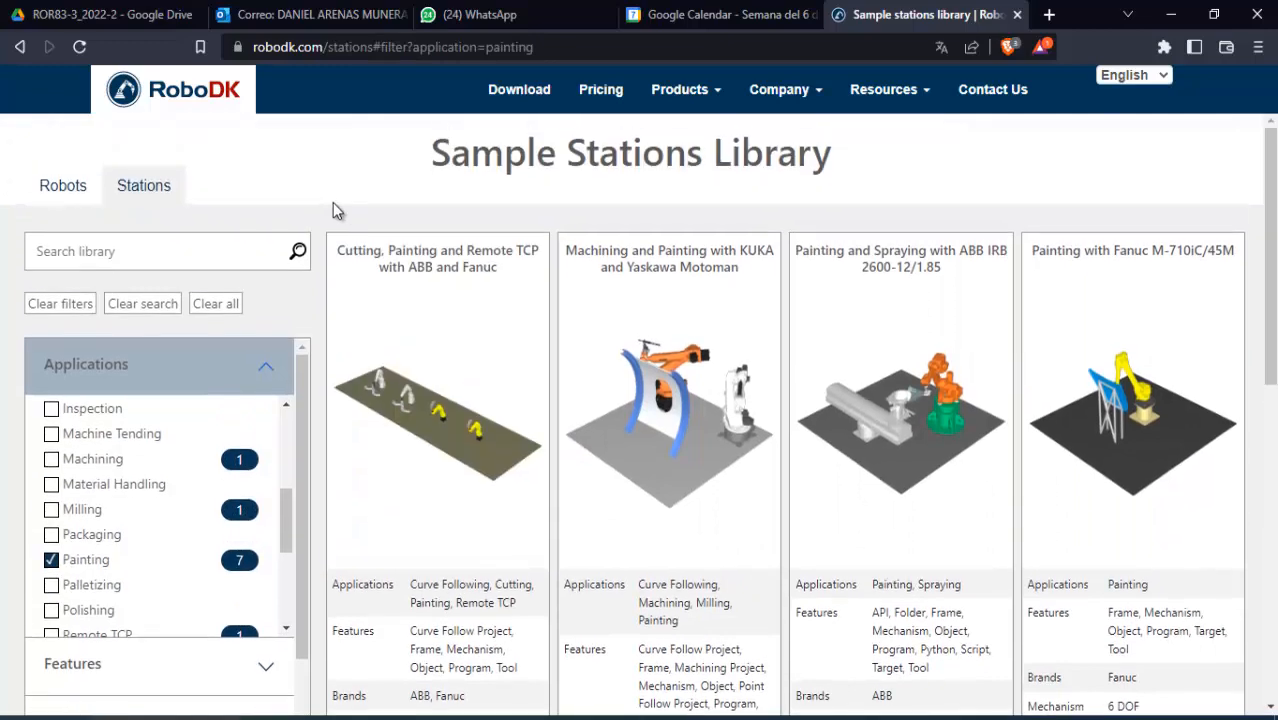
Return to the robot library and filter the robots by type 6 DOF
click(70, 186)
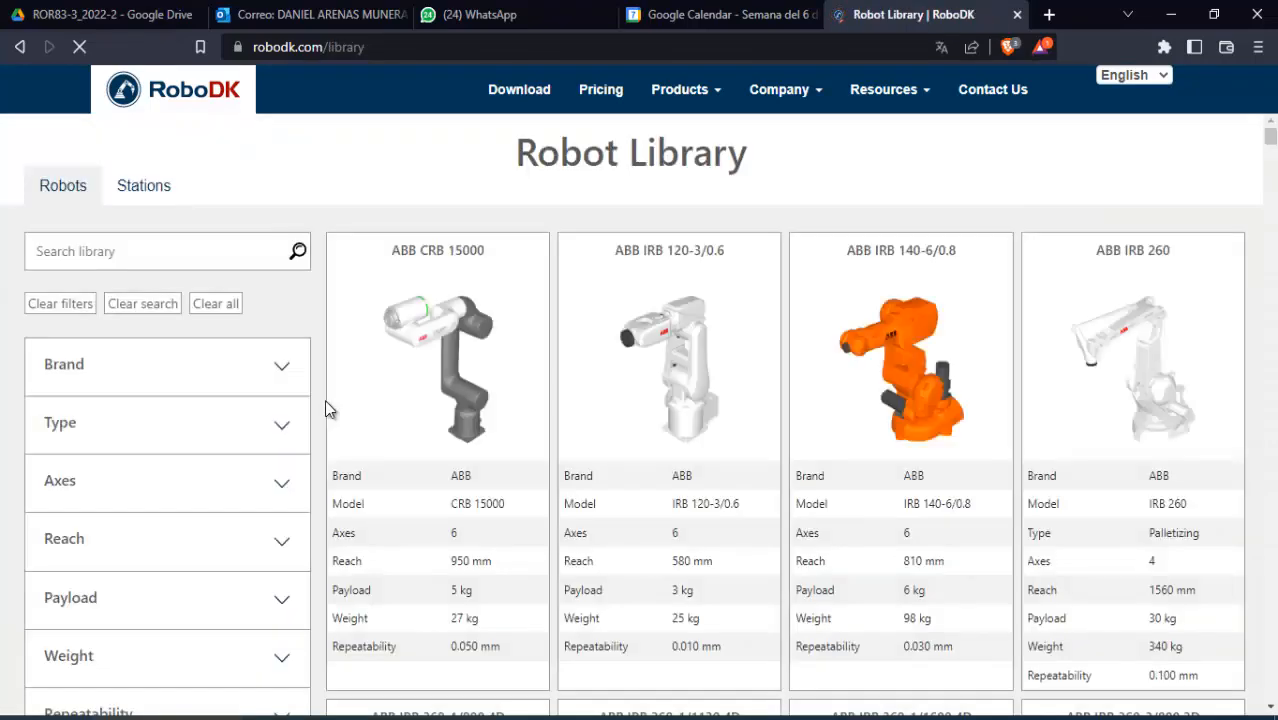
scroll(280, 360, down, 1)
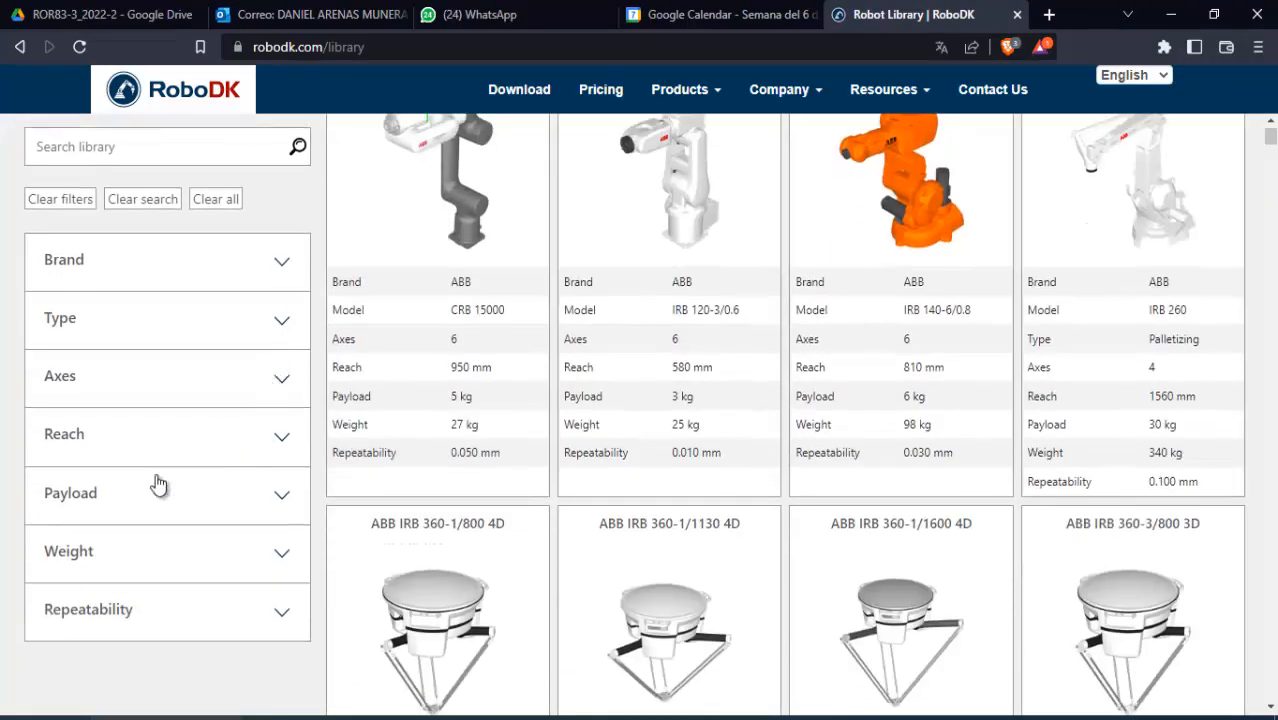
click(284, 324)
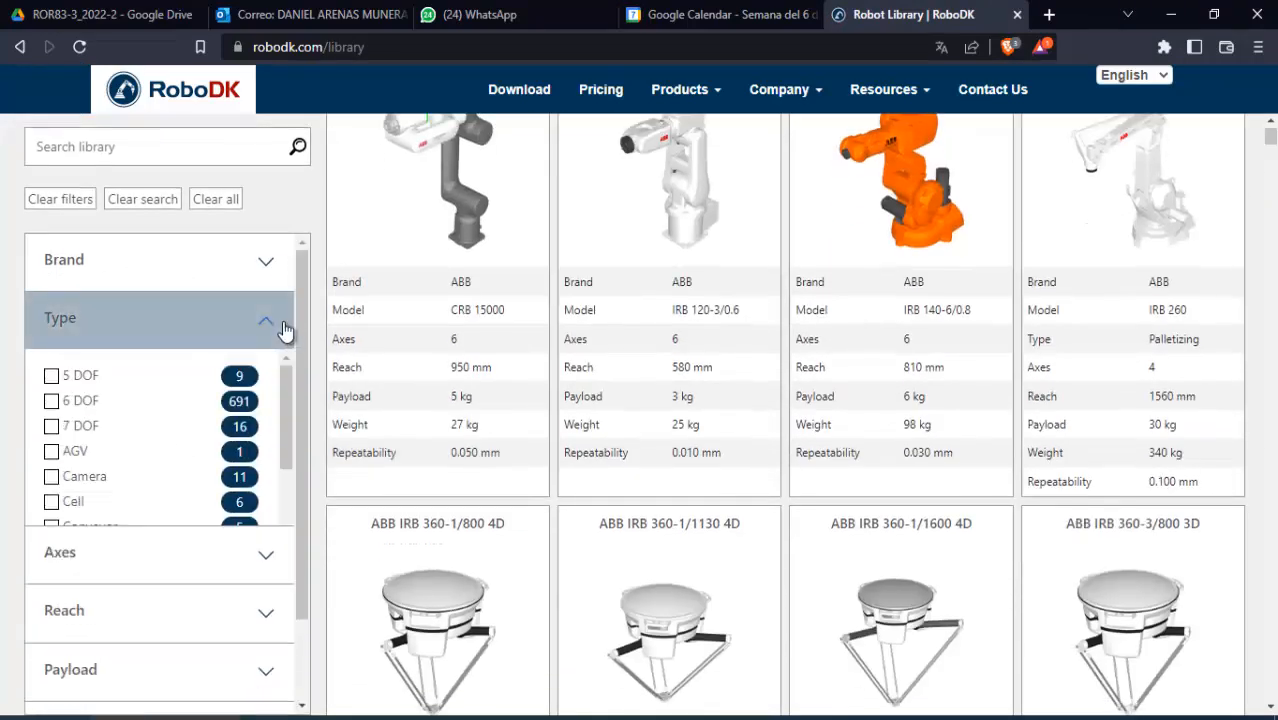
click(278, 320)
click(272, 379)
click(273, 379)
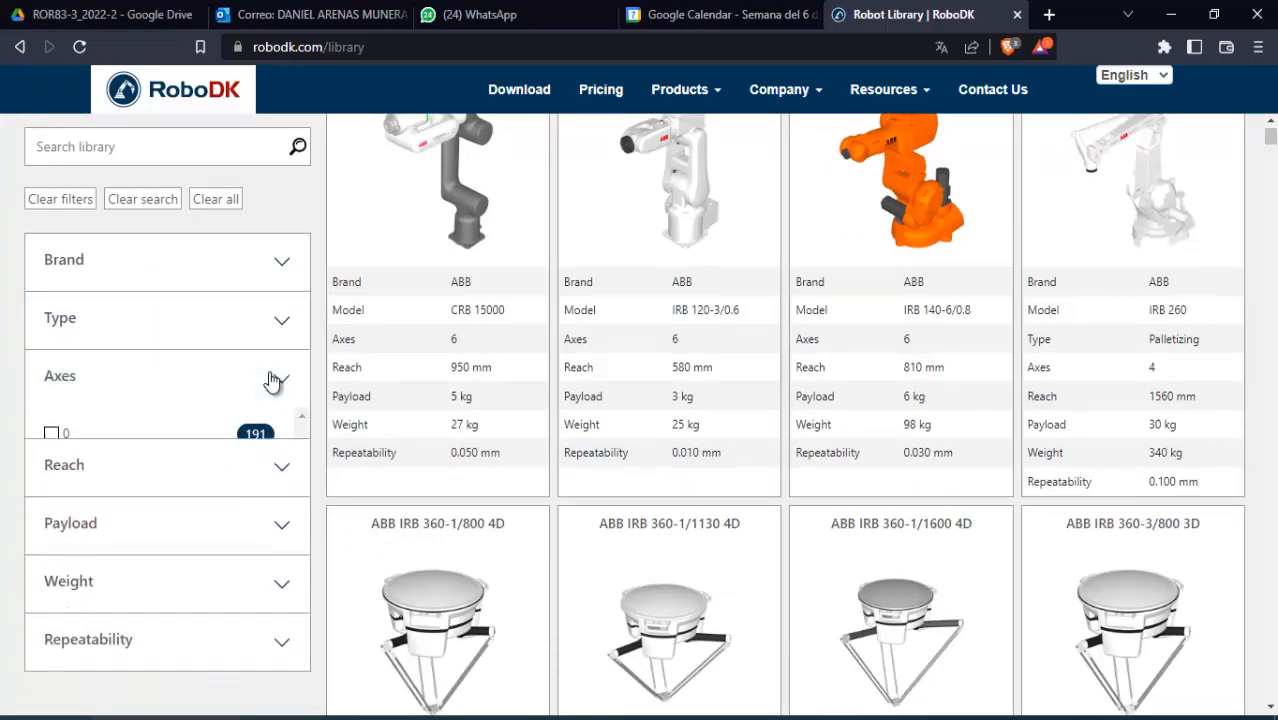
click(271, 379)
click(268, 328)
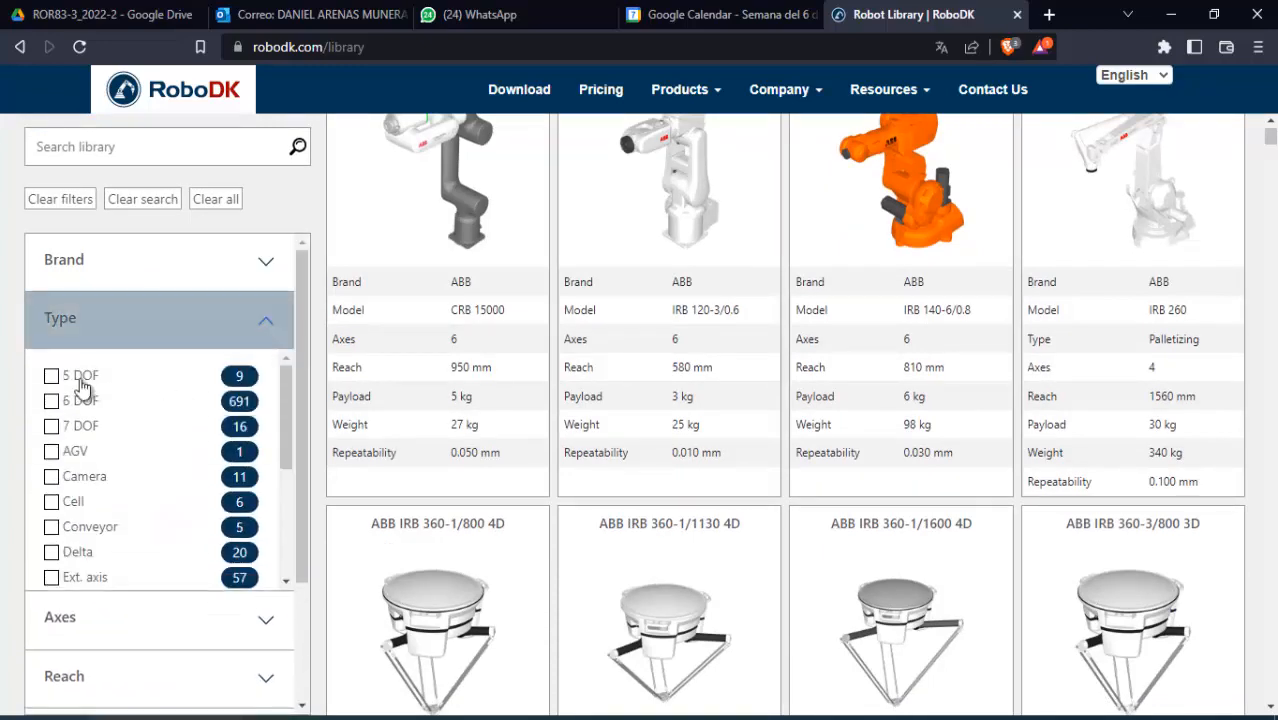
click(51, 401)
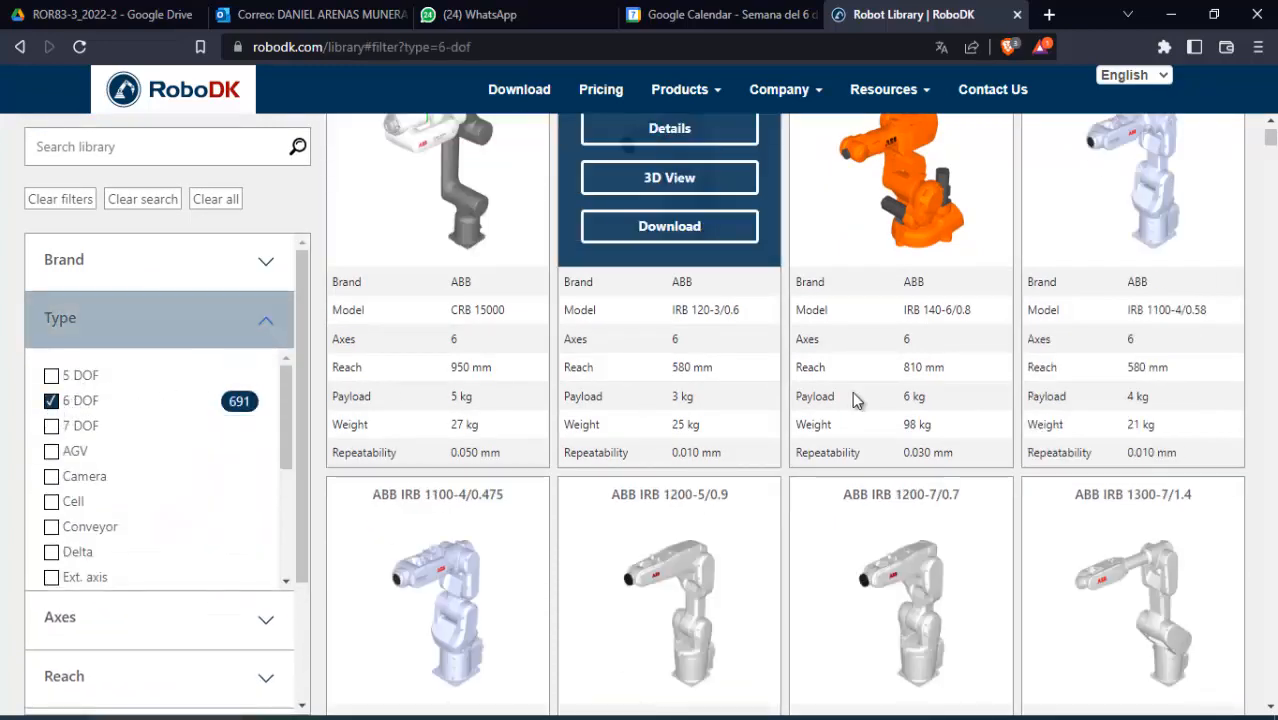
Restrict the robots to the Fanuc brand and load the M-20iA/12L into the RoboDK station
scroll(860, 398, up, 2)
scroll(700, 377, down, 10)
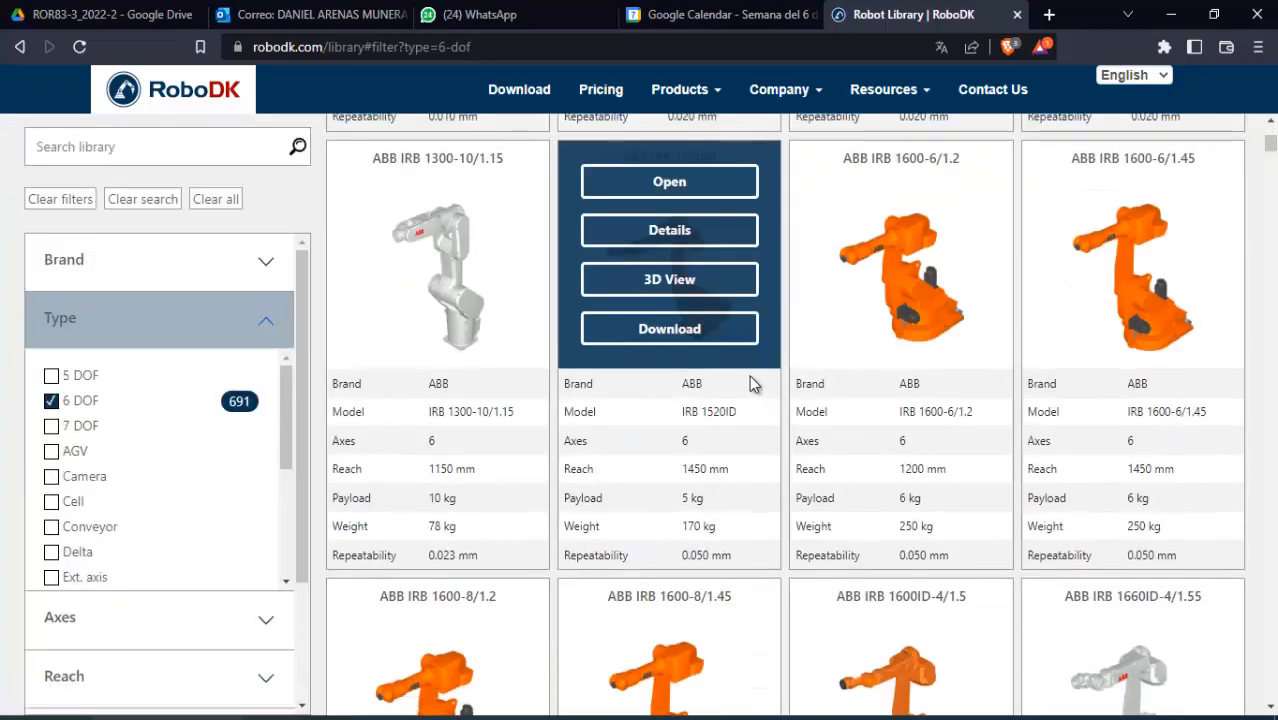
scroll(750, 378, up, 8)
scroll(751, 384, up, 2)
scroll(751, 384, down, 9)
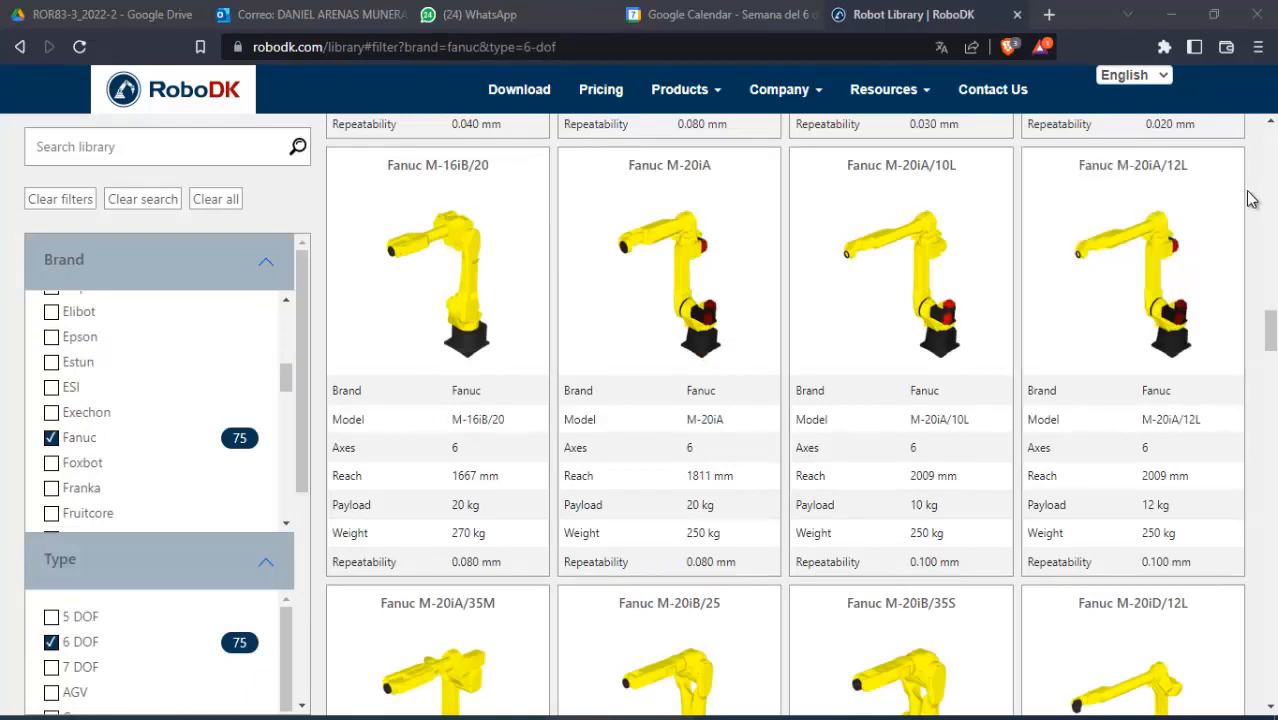
click(1196, 200)
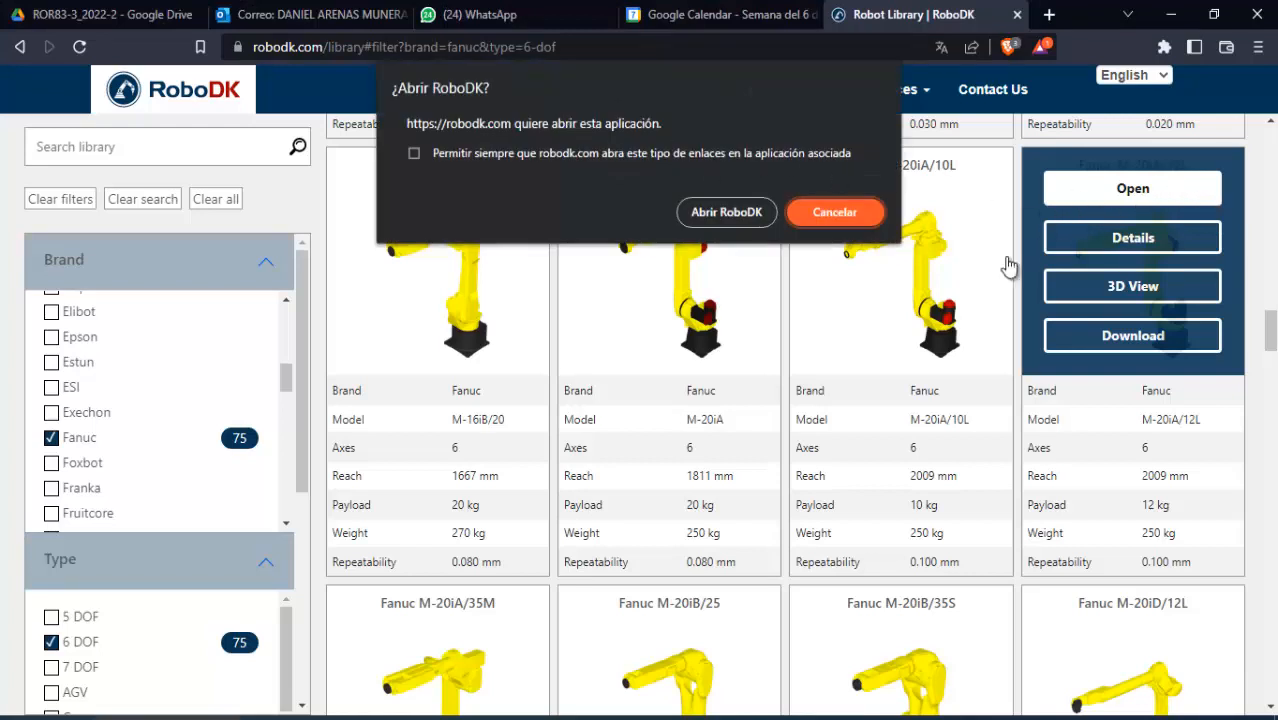
click(727, 212)
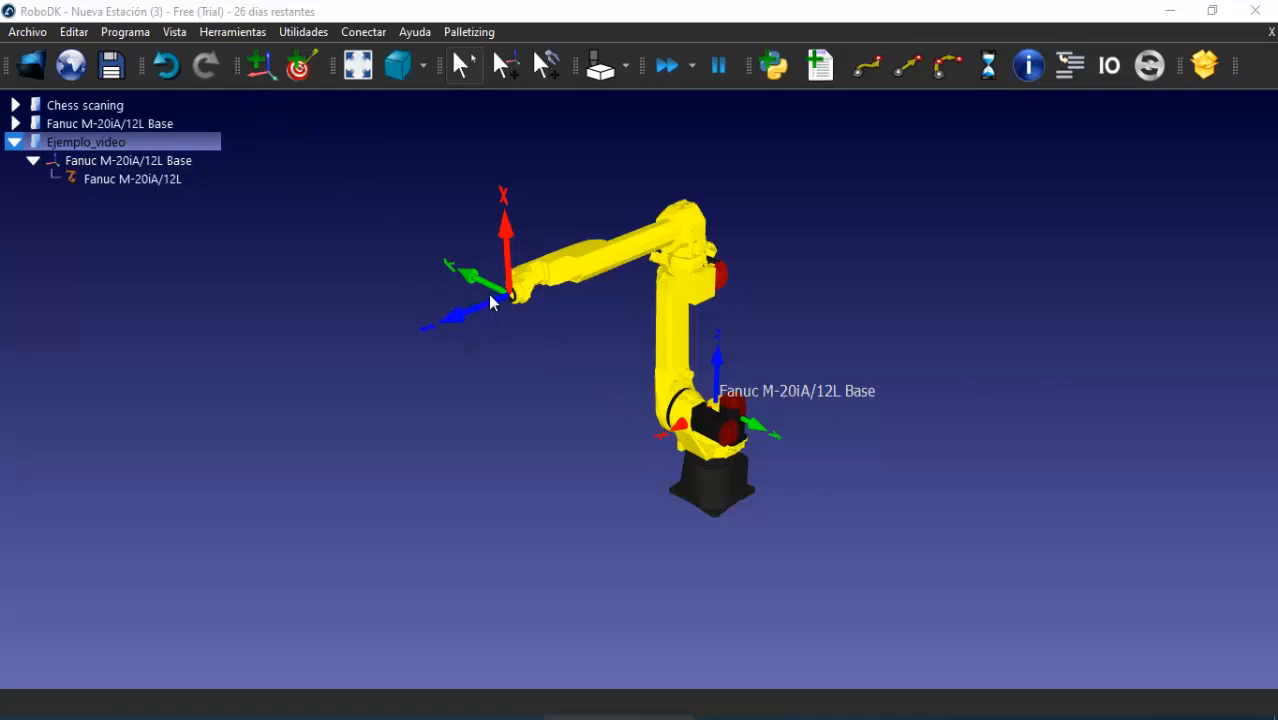
Examine the Cartesian and joint jog settings of the Fanuc M-20iA/12L, then close them
click(502, 224)
click(503, 229)
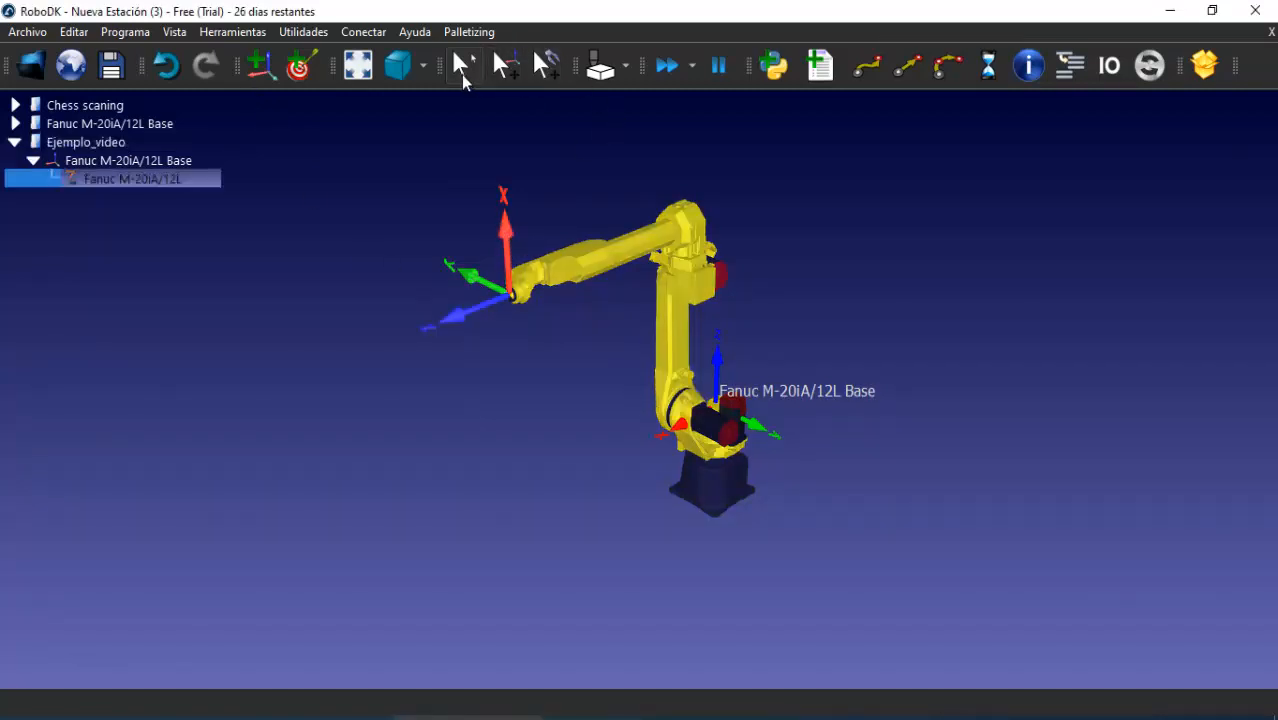
double_click(508, 241)
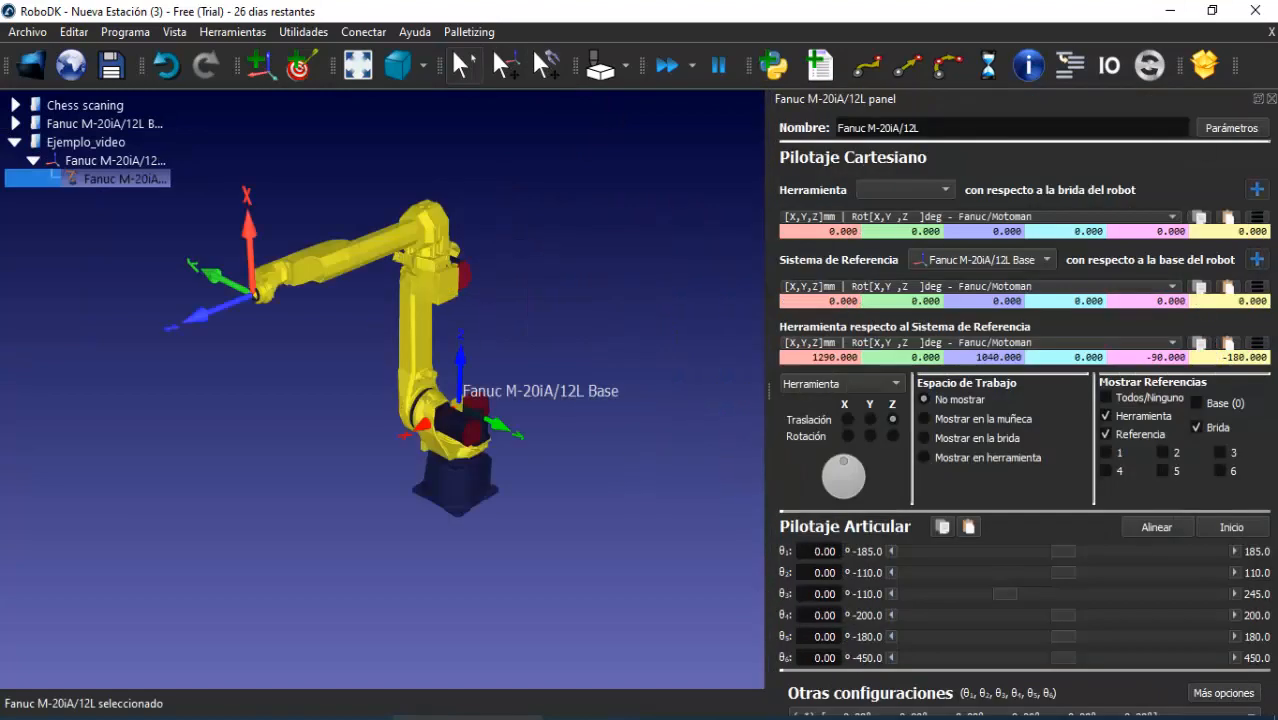
click(1271, 98)
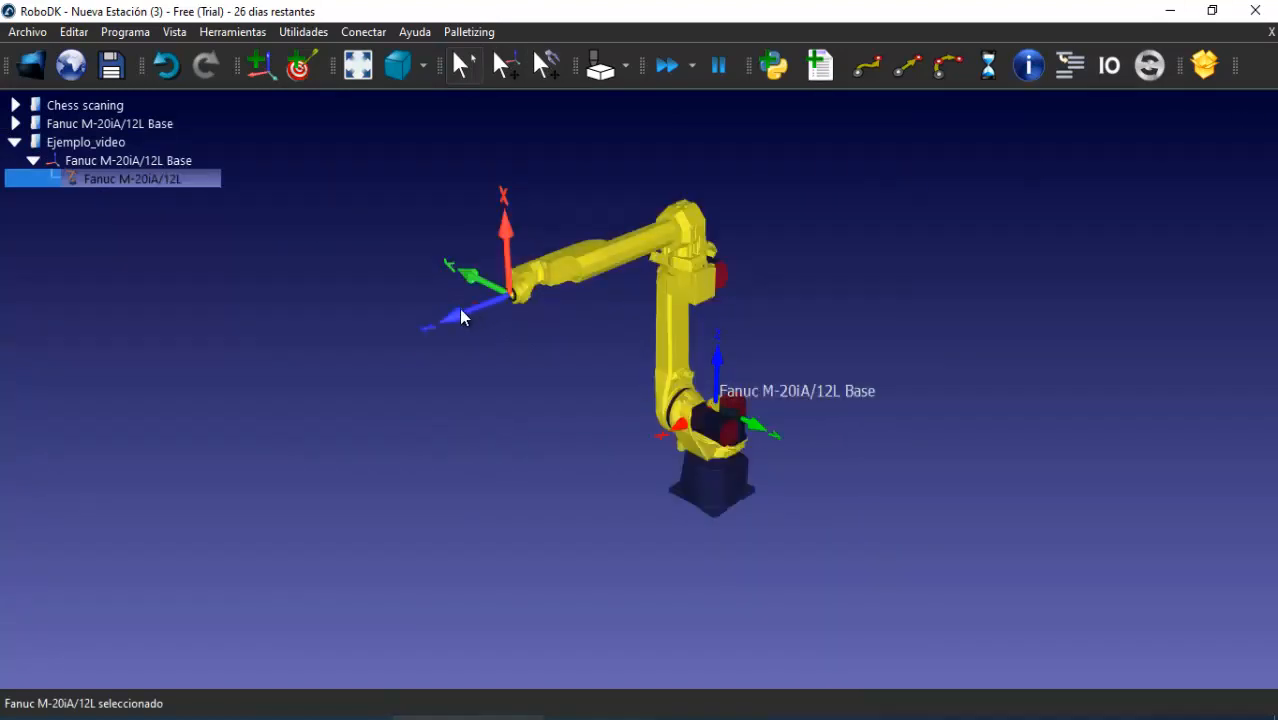
Jog the robot arm by its flange frame, extending it outward and raising it along the X axis
click(507, 70)
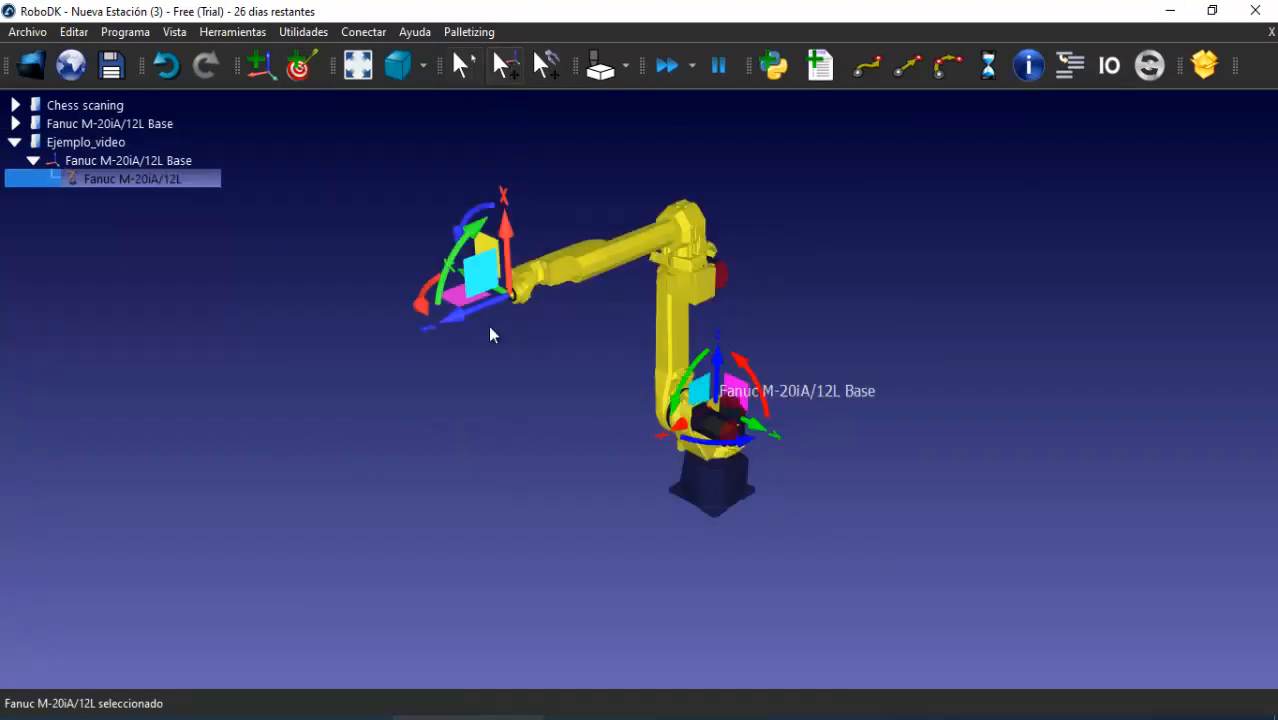
mouse_move(449, 318)
mouse_down()
mouse_move(383, 339)
mouse_move(505, 314)
mouse_move(445, 322)
mouse_up()
scroll(451, 248, up, 5)
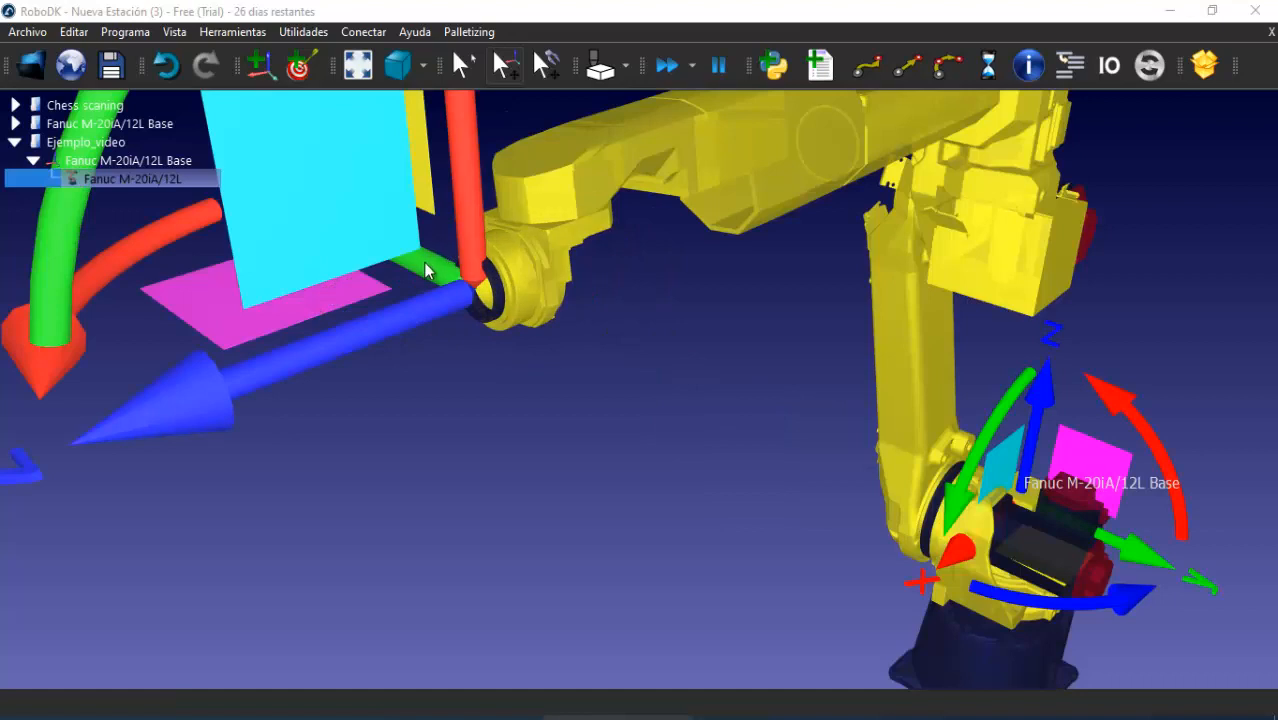
scroll(366, 226, down, 5)
drag(370, 234, 374, 172)
scroll(407, 228, down, 2)
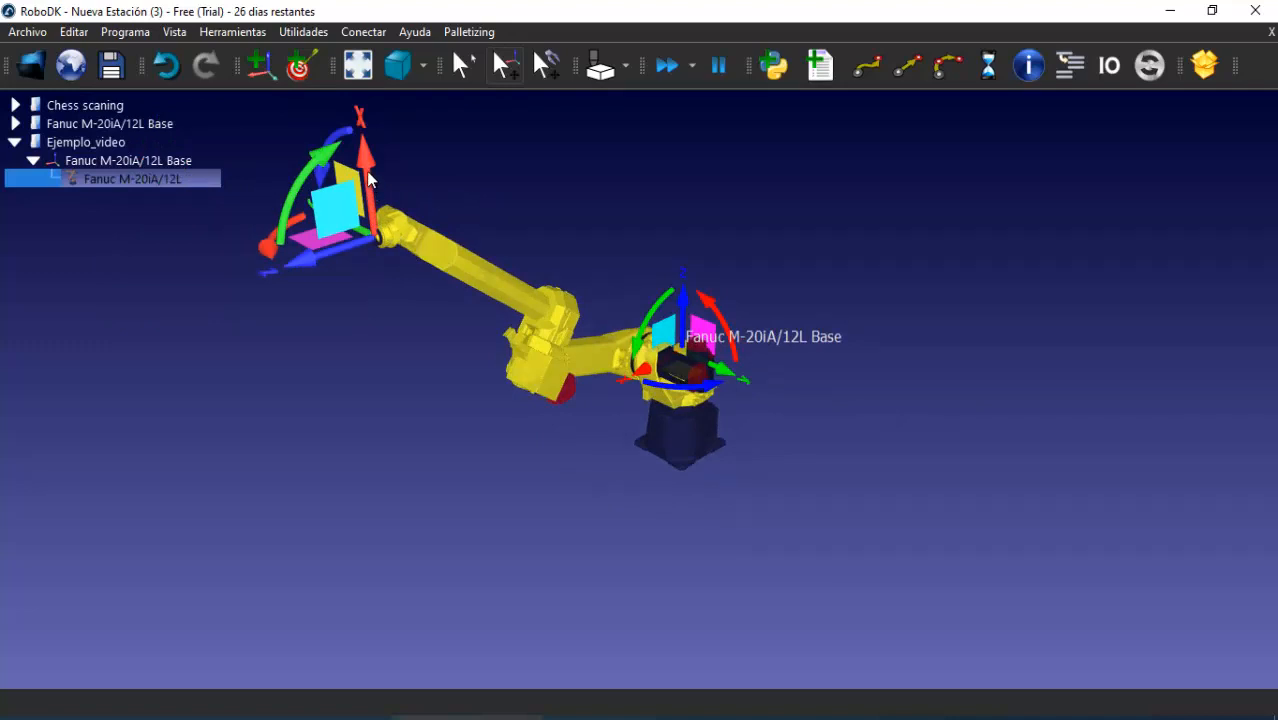
Open the Library Samples-Local folder from the RoboDK folder in Documents to choose a file to load
click(31, 65)
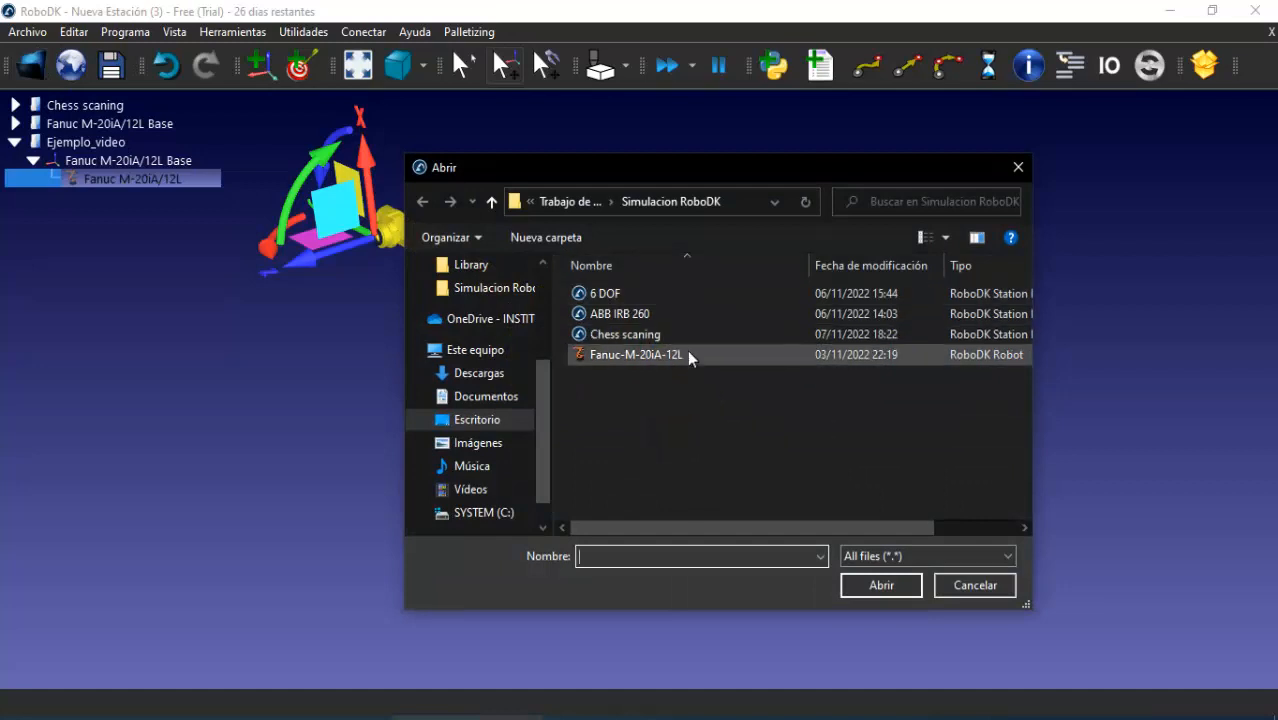
scroll(505, 352, up, 2)
click(482, 319)
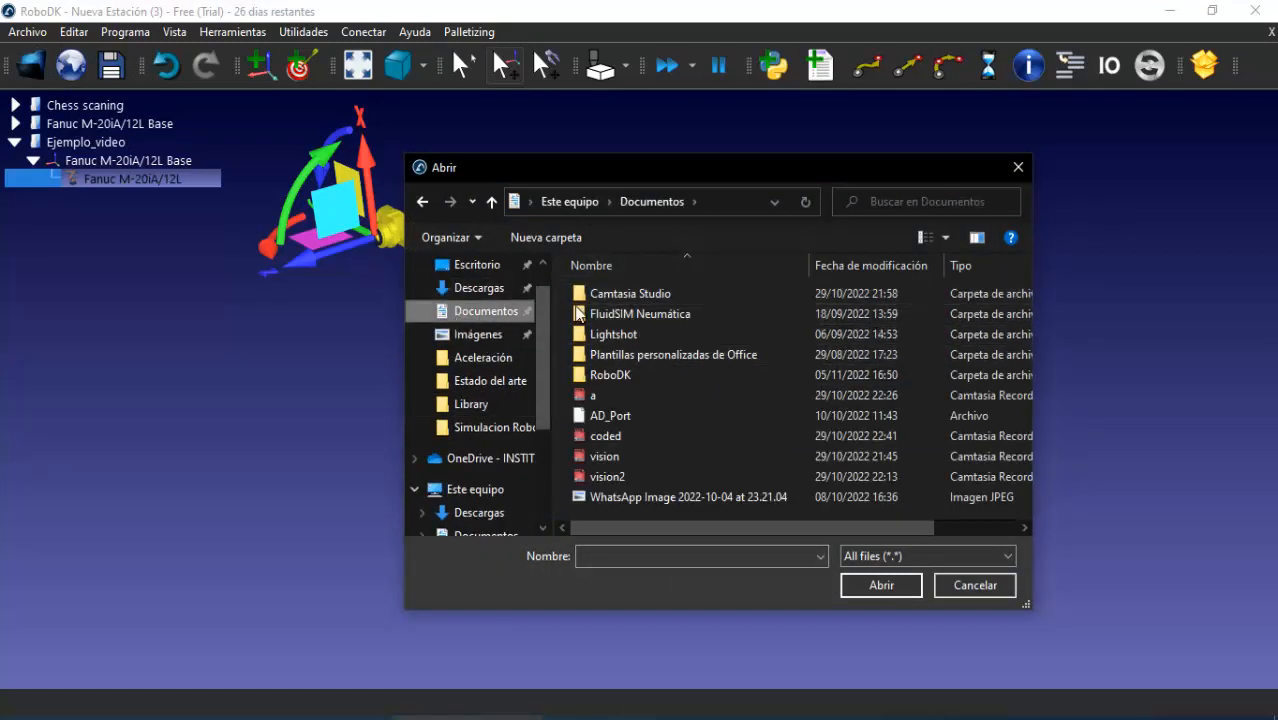
double_click(628, 375)
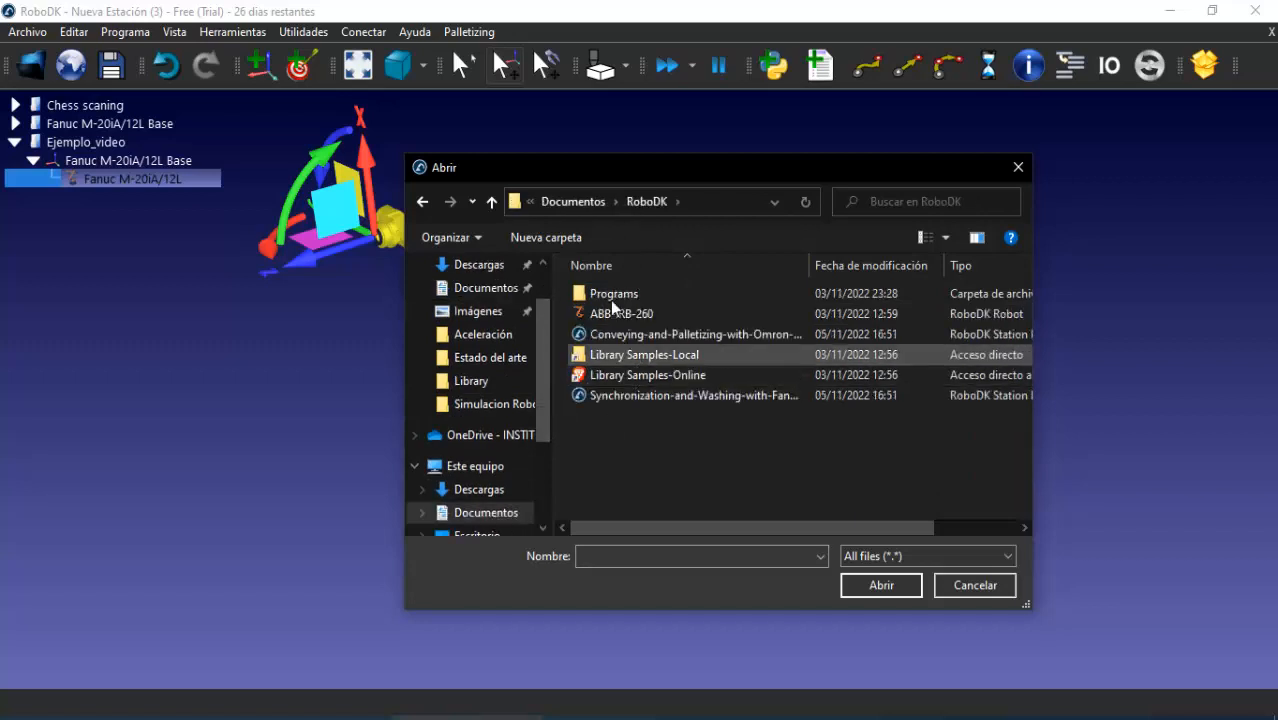
double_click(645, 357)
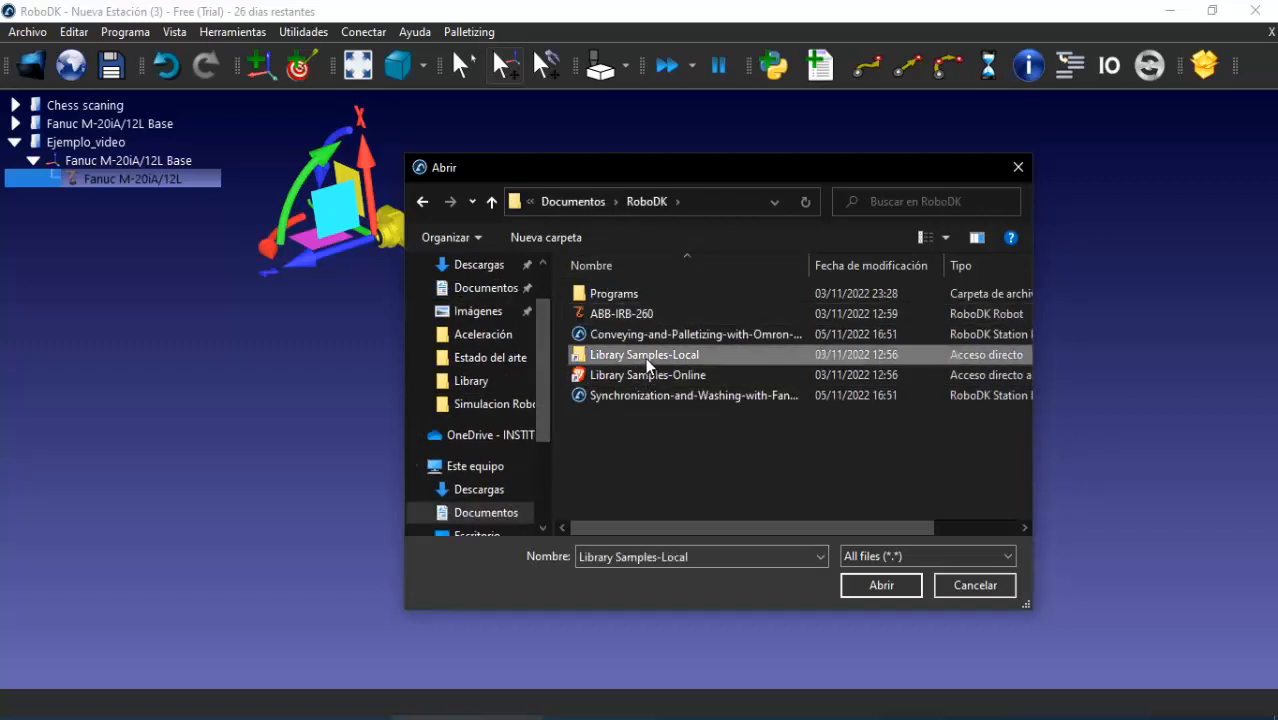
Load the paint_gun tool from the local sample library onto the Fanuc M-20iA/12L
scroll(656, 362, down, 5)
scroll(656, 366, down, 20)
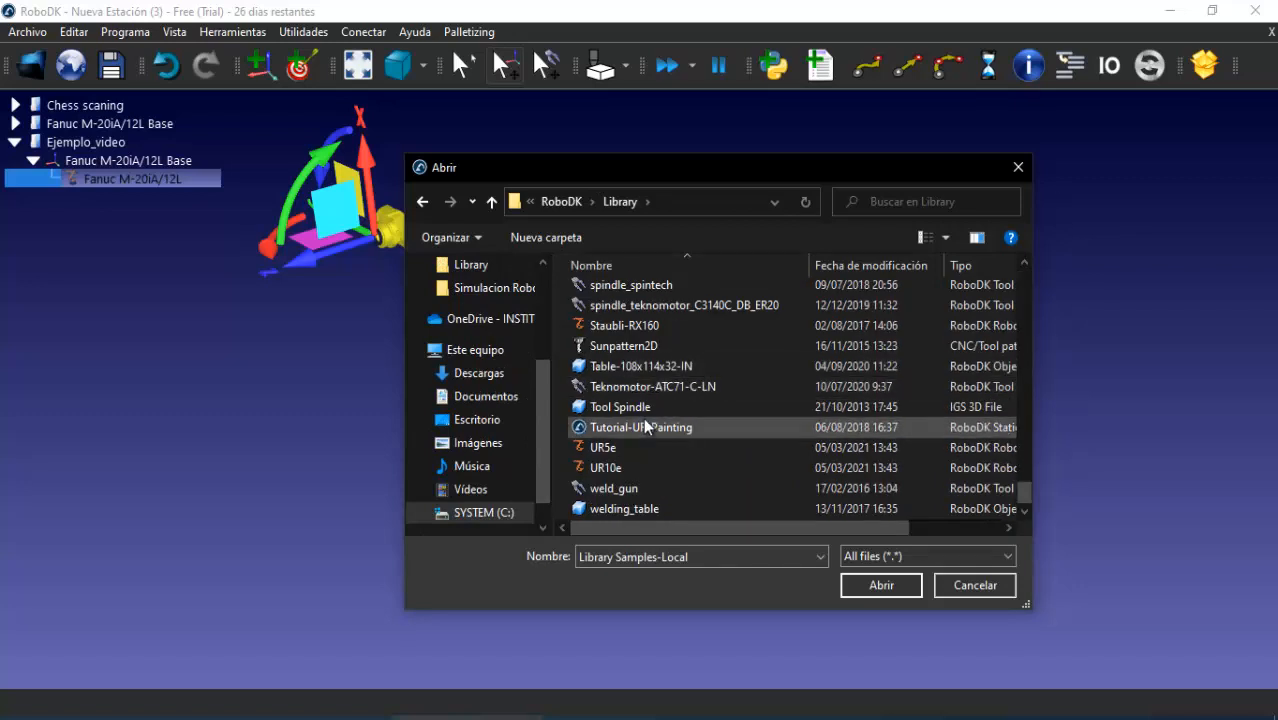
scroll(644, 423, up, 4)
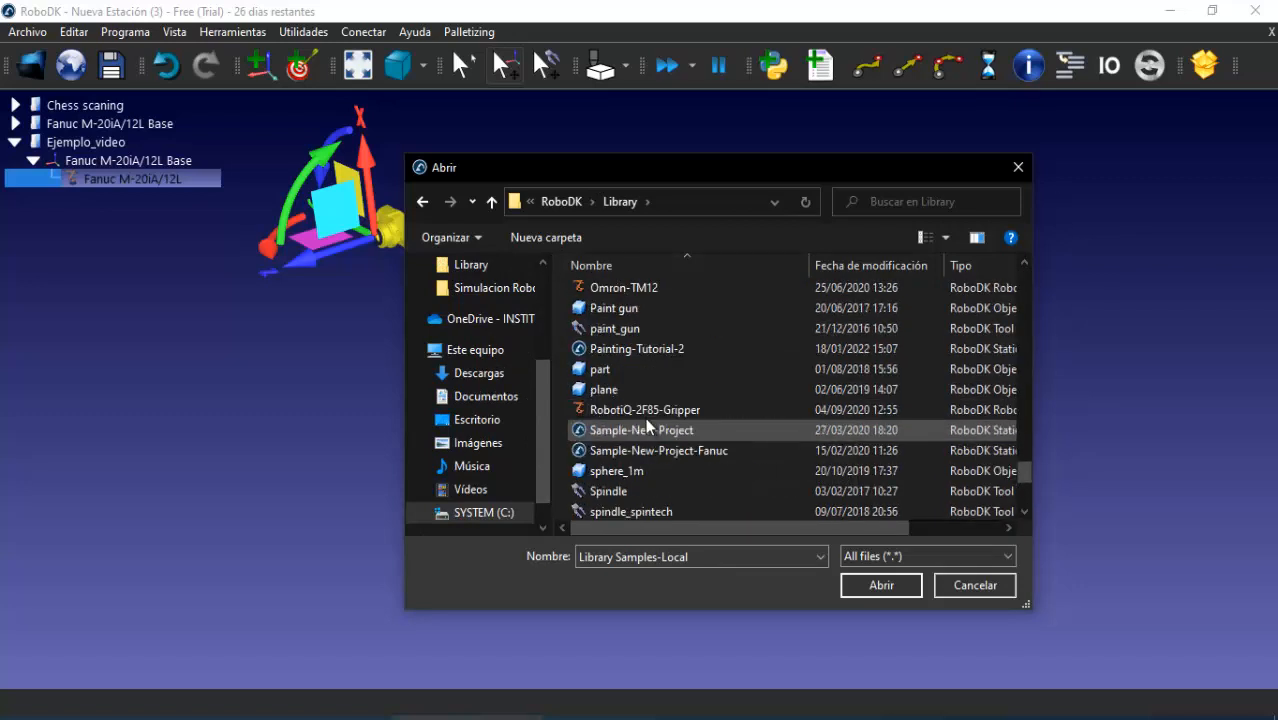
click(614, 329)
click(866, 585)
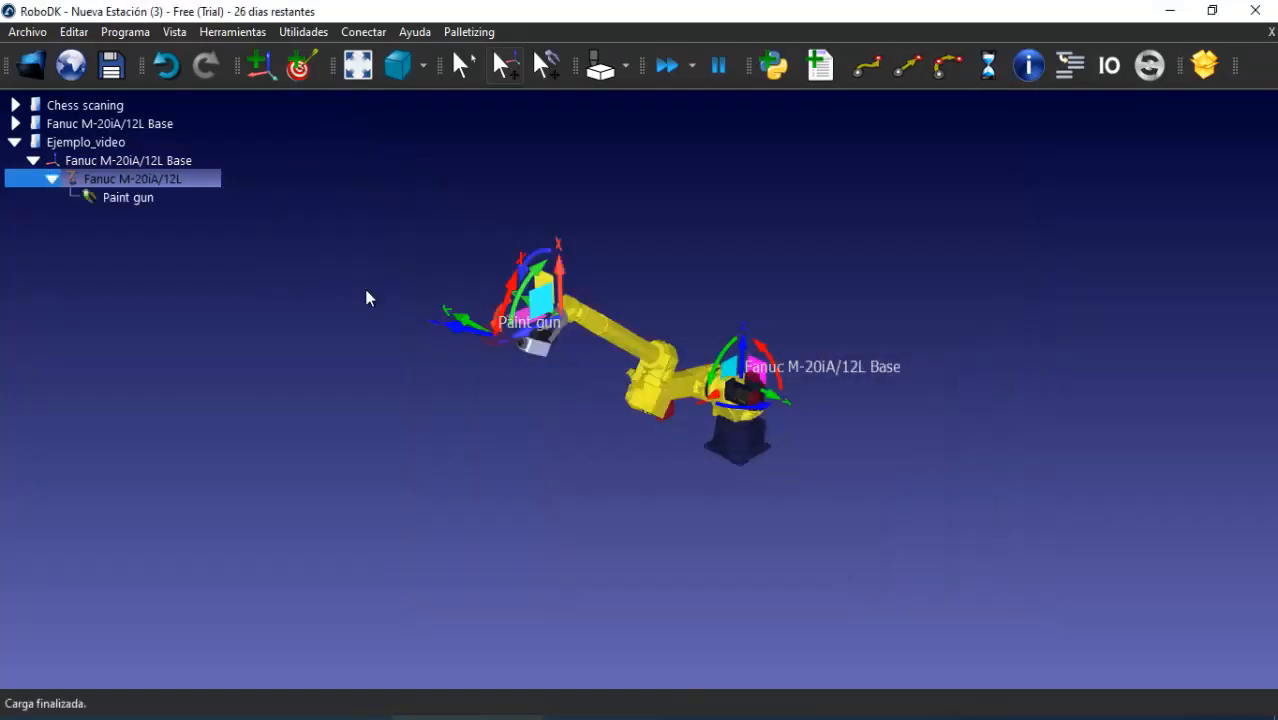
Jog the robot by the Paint gun frame until its forearm is roughly horizontal and raised high above the base
scroll(569, 370, up, 3)
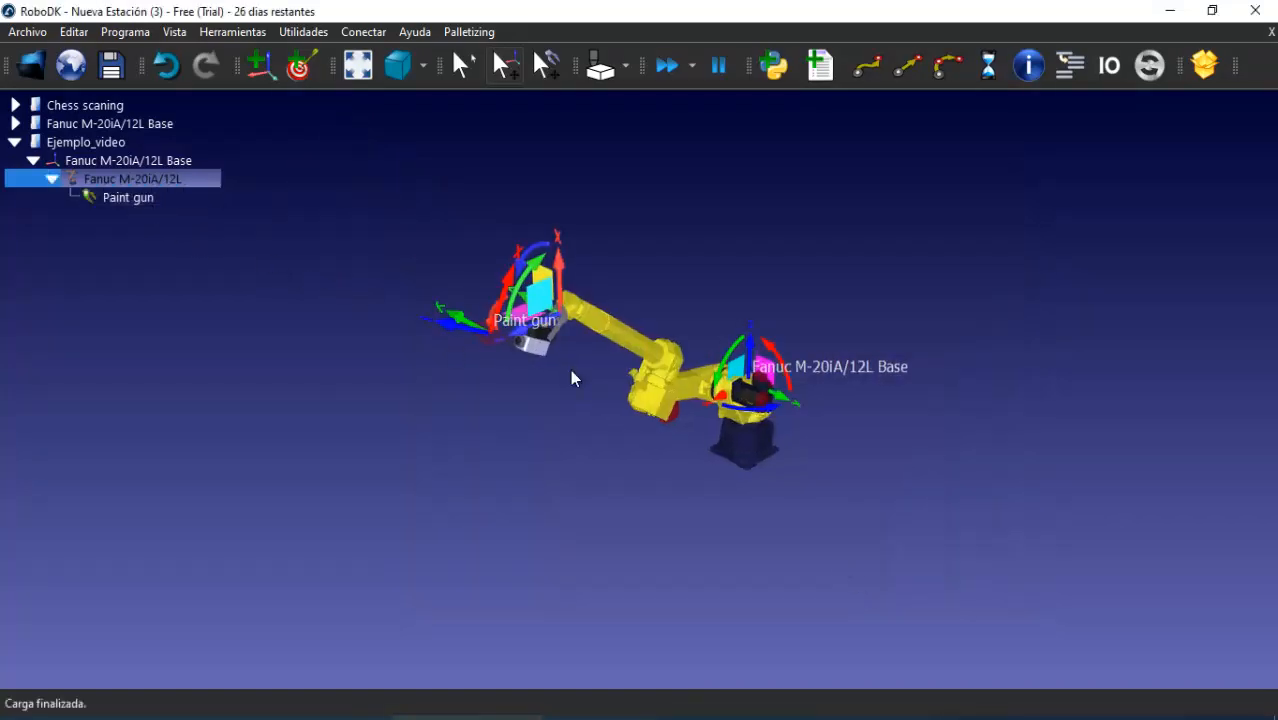
scroll(567, 367, up, 5)
scroll(558, 352, down, 4)
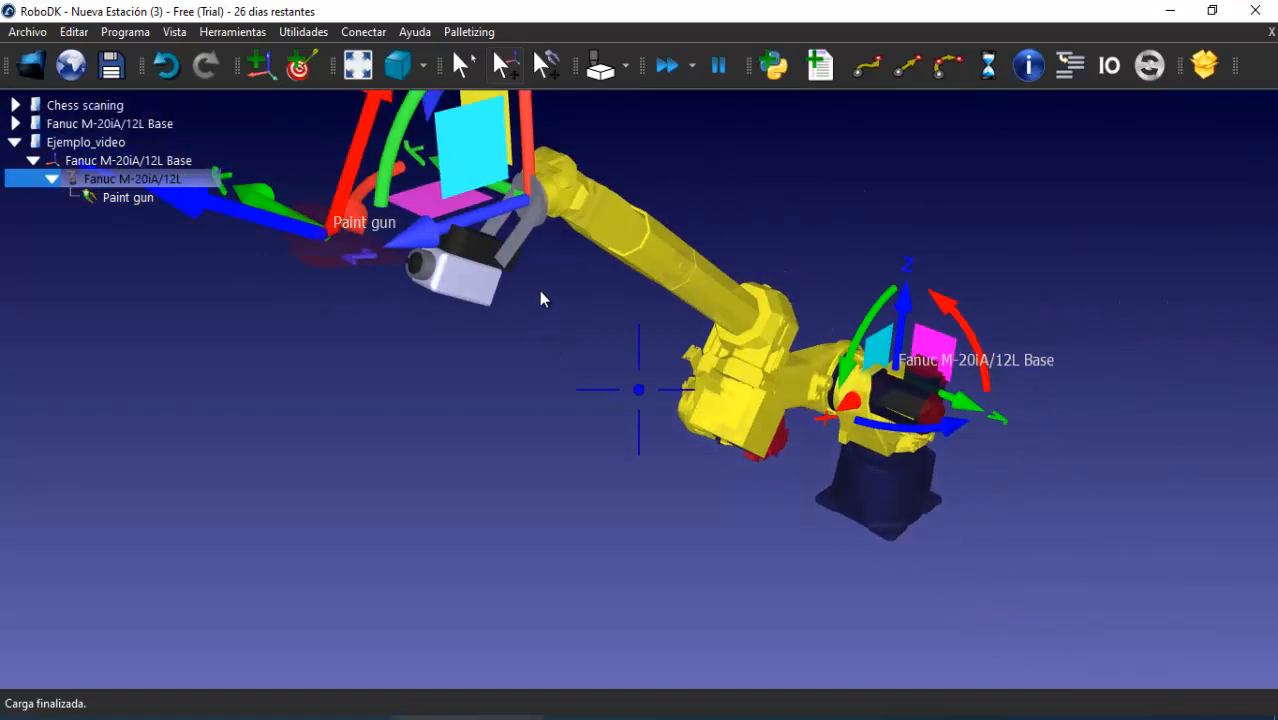
scroll(539, 290, up, 2)
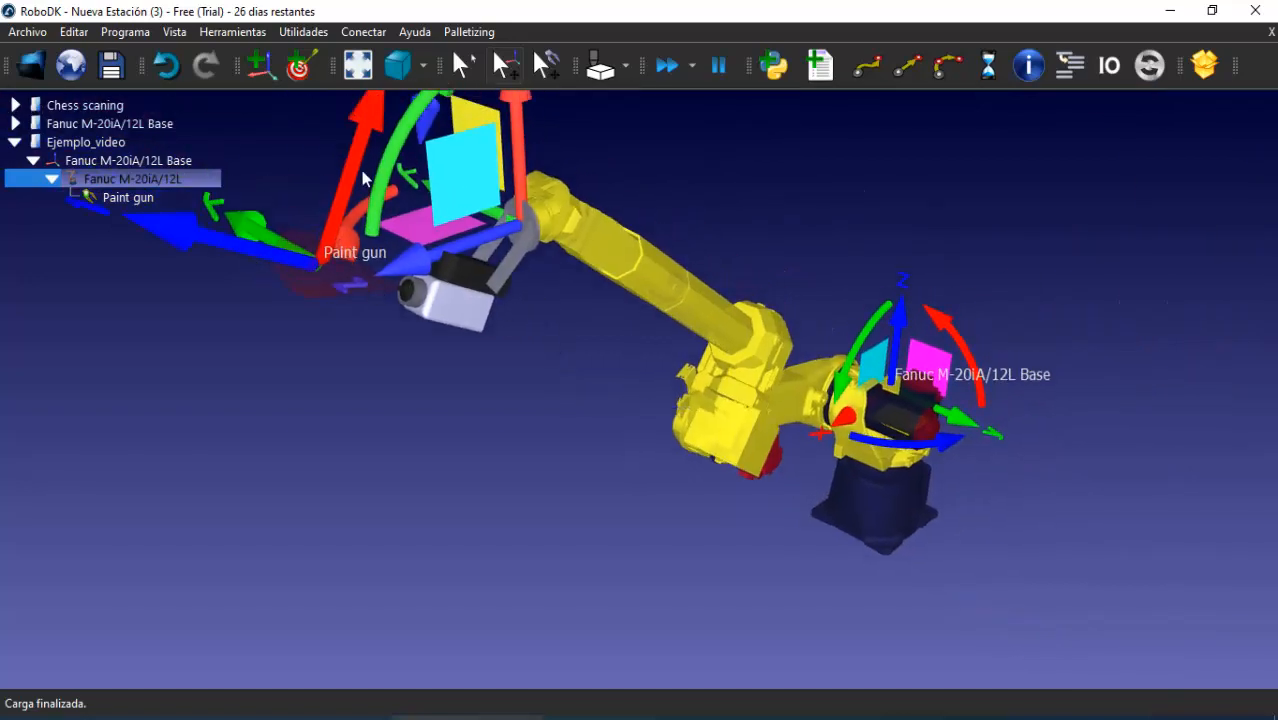
mouse_move(363, 178)
mouse_down()
mouse_move(345, 175)
mouse_move(340, 194)
mouse_move(362, 127)
mouse_move(310, 247)
mouse_up()
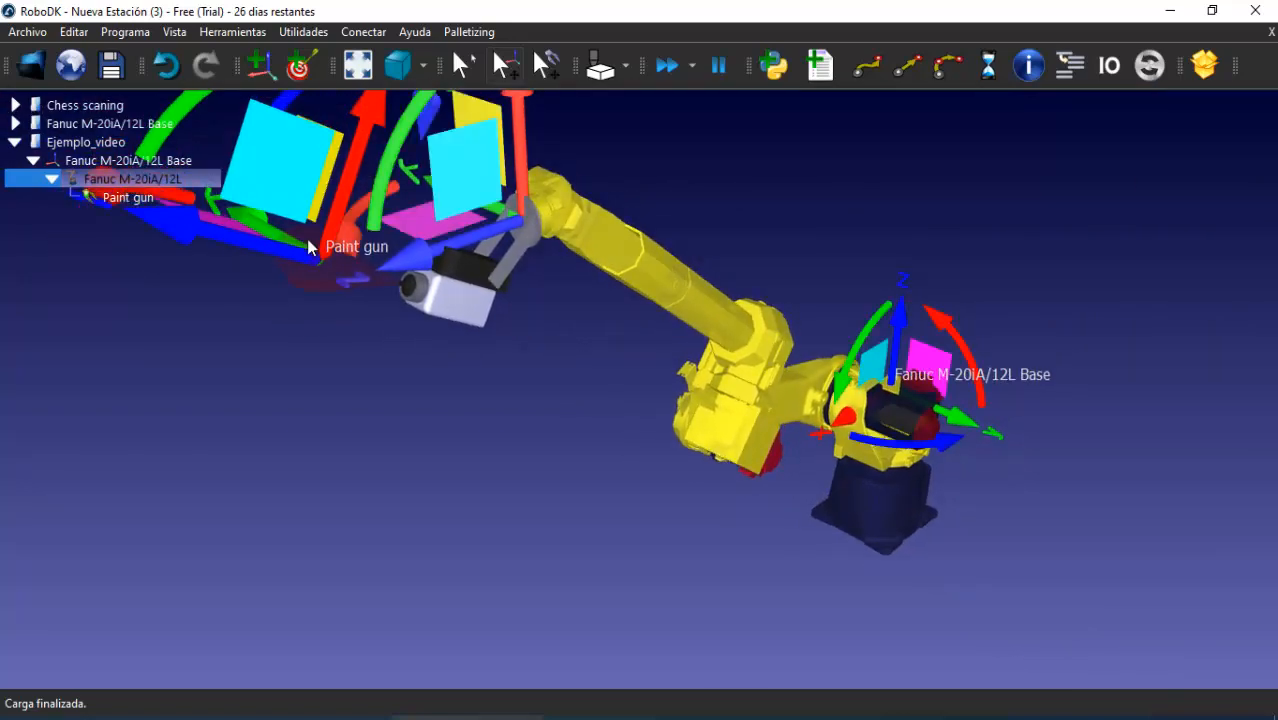
mouse_move(213, 241)
mouse_down()
mouse_move(212, 228)
mouse_move(354, 286)
mouse_move(175, 262)
mouse_move(220, 274)
mouse_move(250, 220)
mouse_move(225, 215)
mouse_move(218, 240)
mouse_move(152, 234)
mouse_move(152, 246)
mouse_move(243, 171)
mouse_move(335, 163)
mouse_move(251, 205)
mouse_move(262, 223)
mouse_up()
click(205, 124)
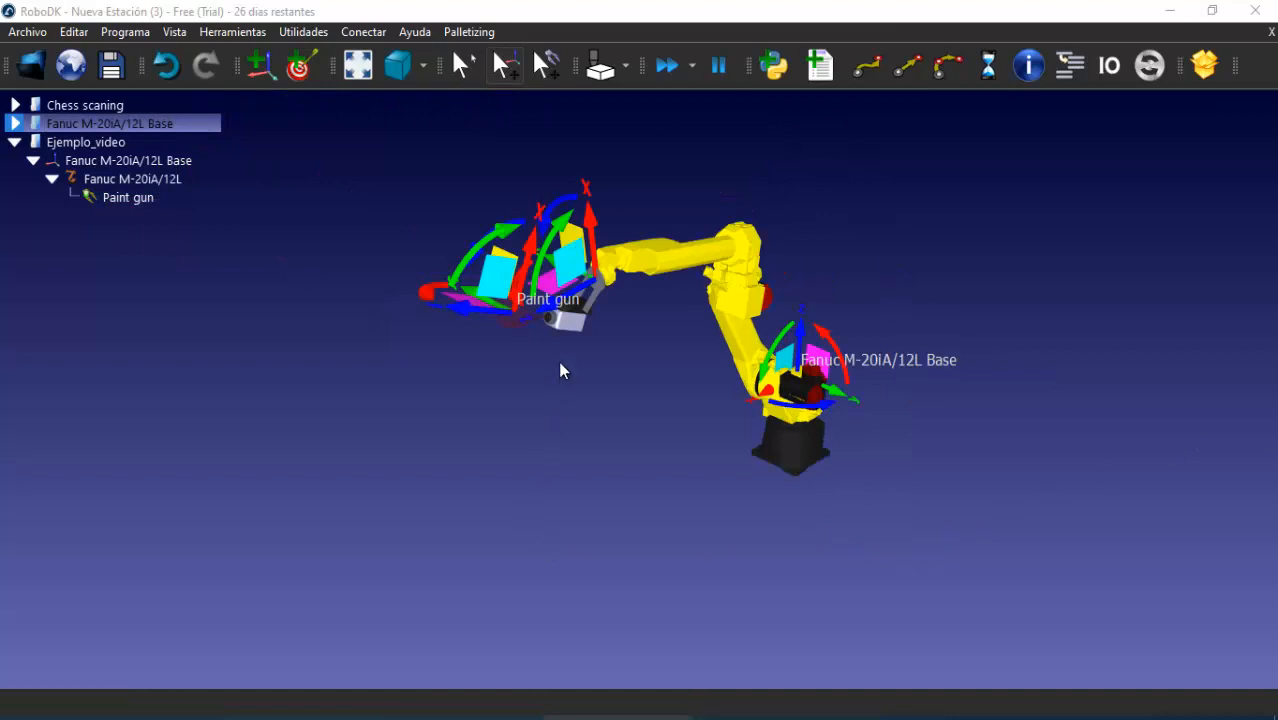
mouse_move(590, 252)
mouse_down()
mouse_move(594, 231)
mouse_move(572, 272)
mouse_move(673, 234)
mouse_move(596, 246)
mouse_up()
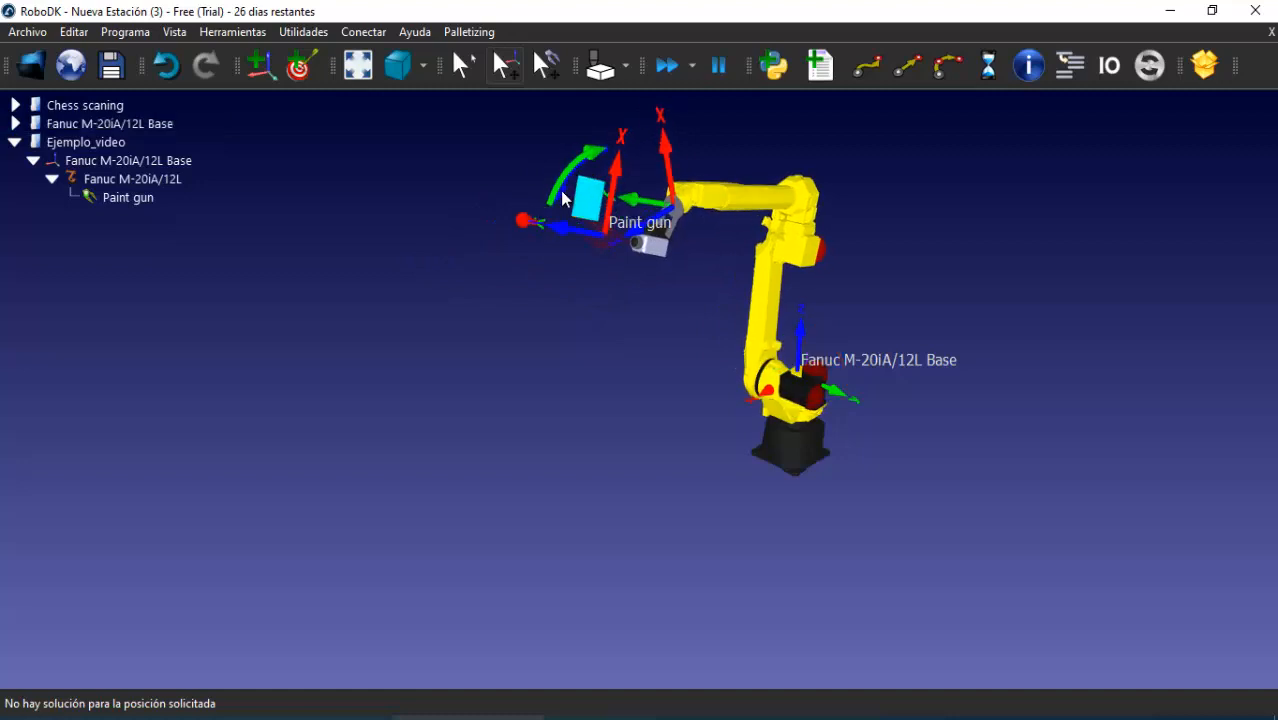
mouse_move(563, 199)
mouse_down()
mouse_move(668, 177)
mouse_move(659, 220)
mouse_move(615, 157)
mouse_move(529, 198)
mouse_move(564, 183)
mouse_up()
scroll(700, 371, down, 1)
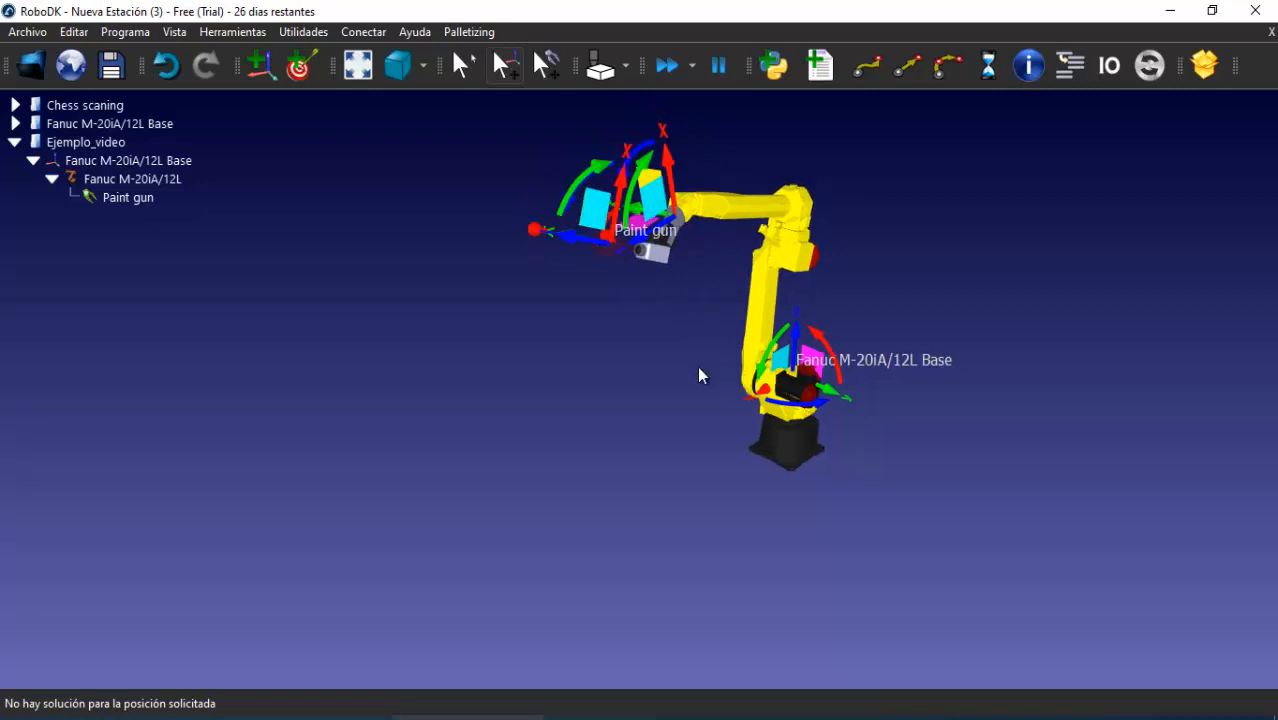
scroll(683, 388, down, 1)
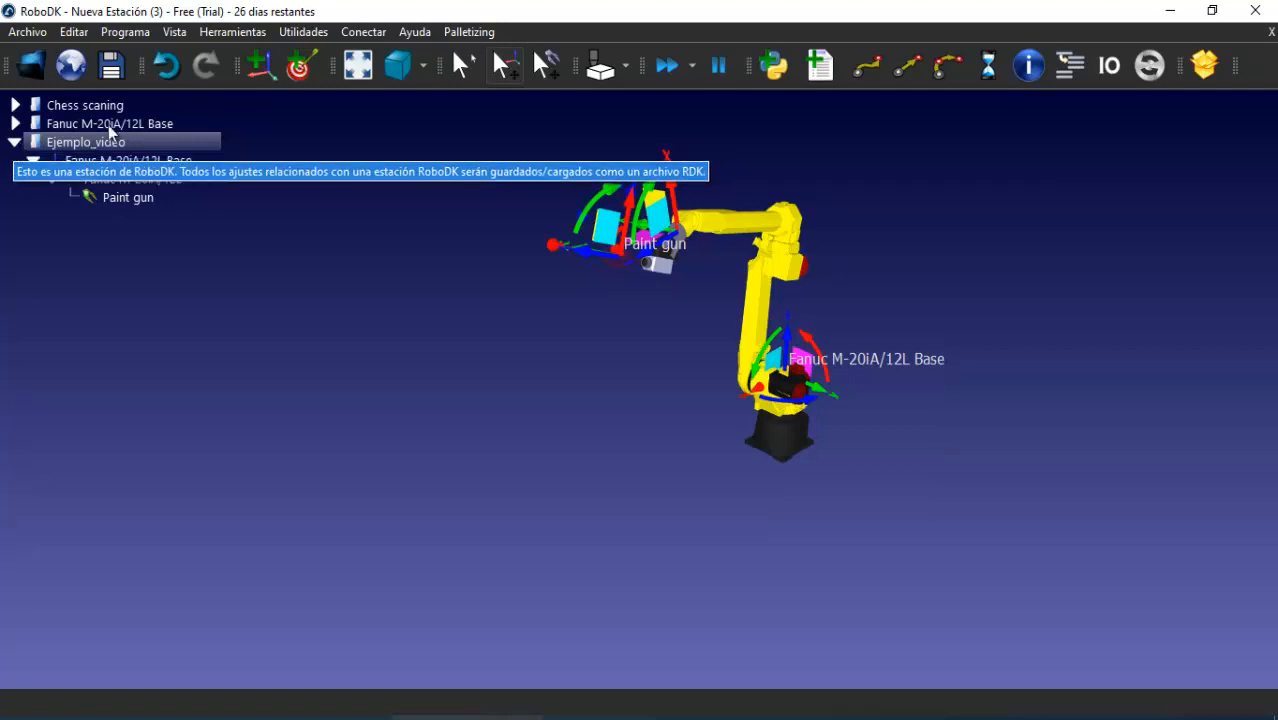
Add a target at the robot's current position in the Ejemplo_video station and rename it Home
click(17, 145)
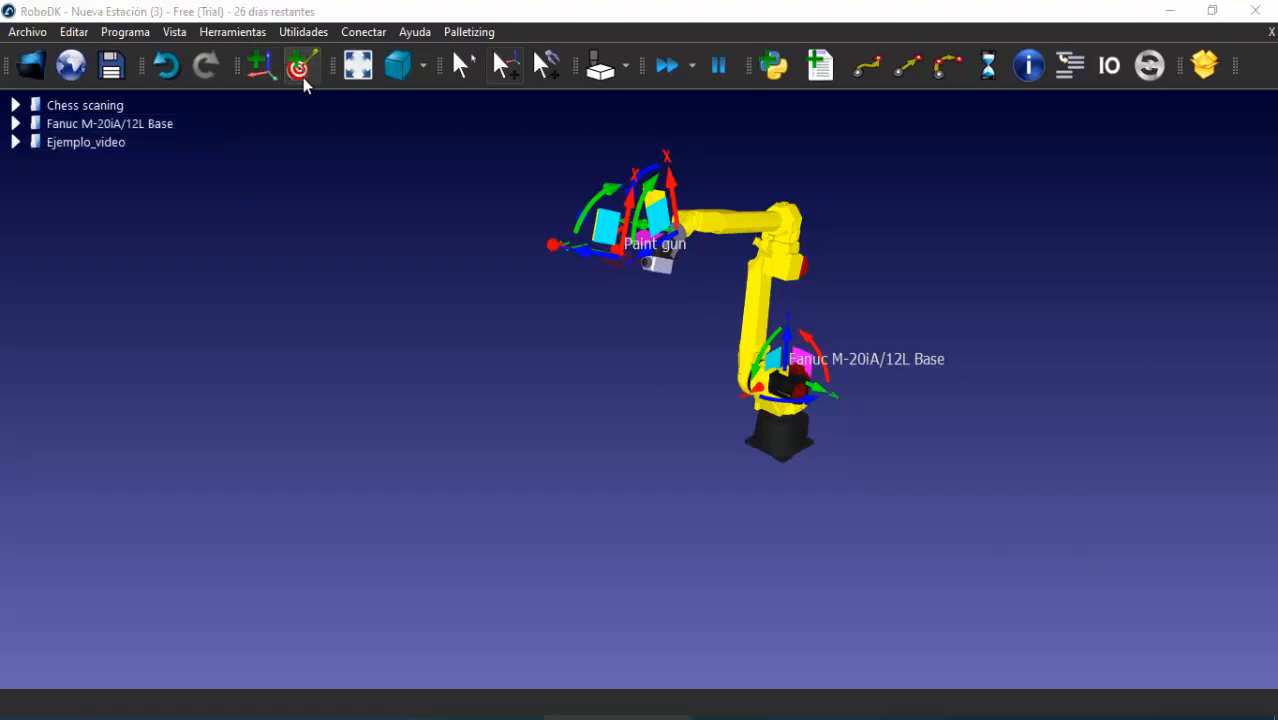
click(302, 78)
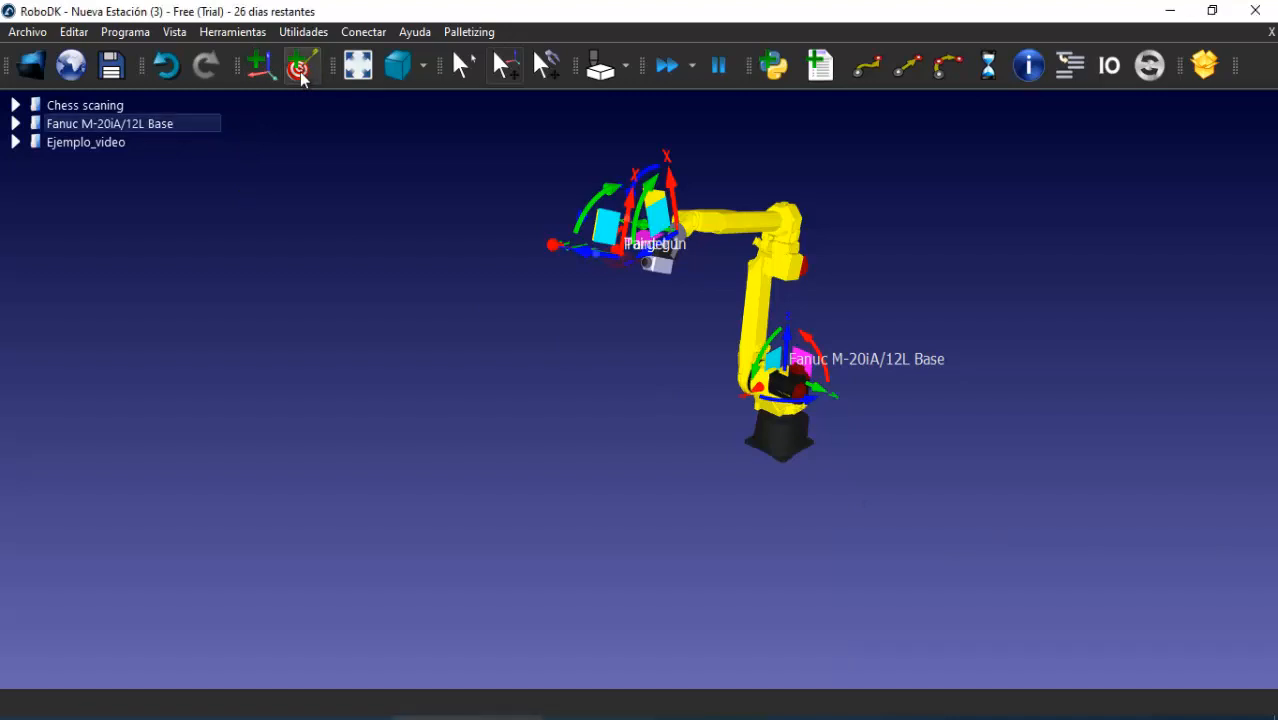
click(15, 142)
click(98, 218)
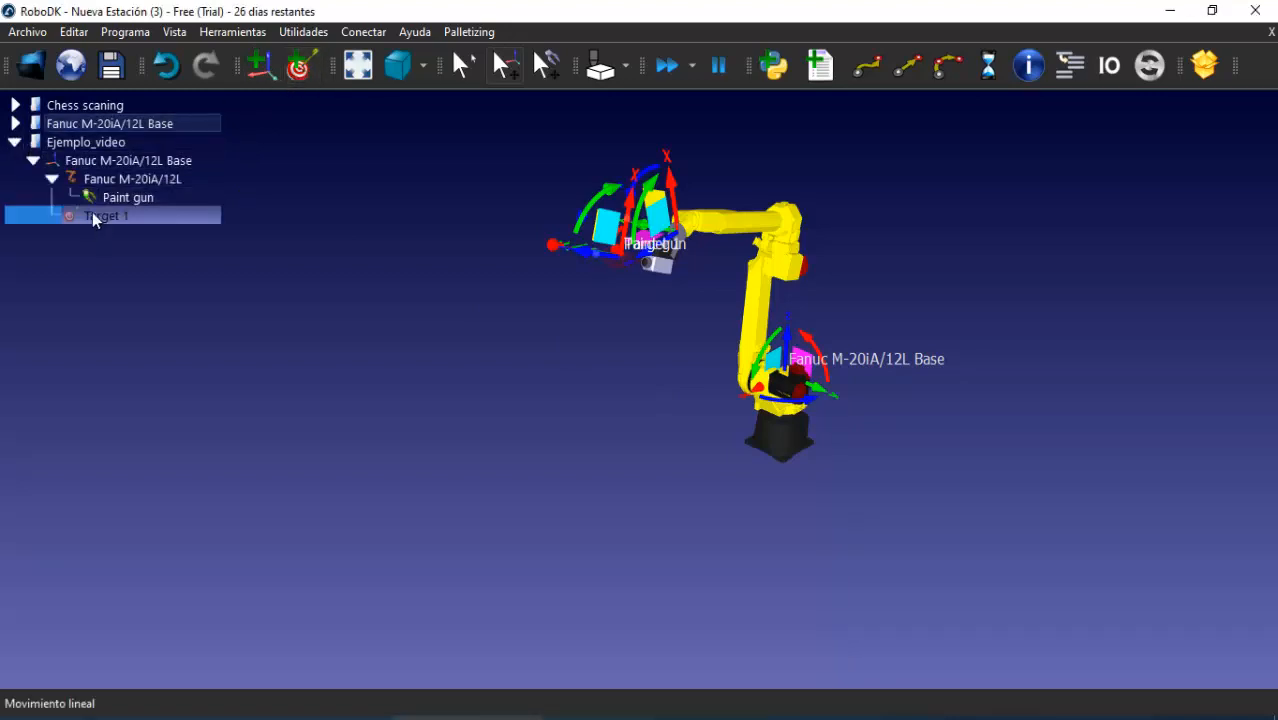
key(F2)
click(92, 213)
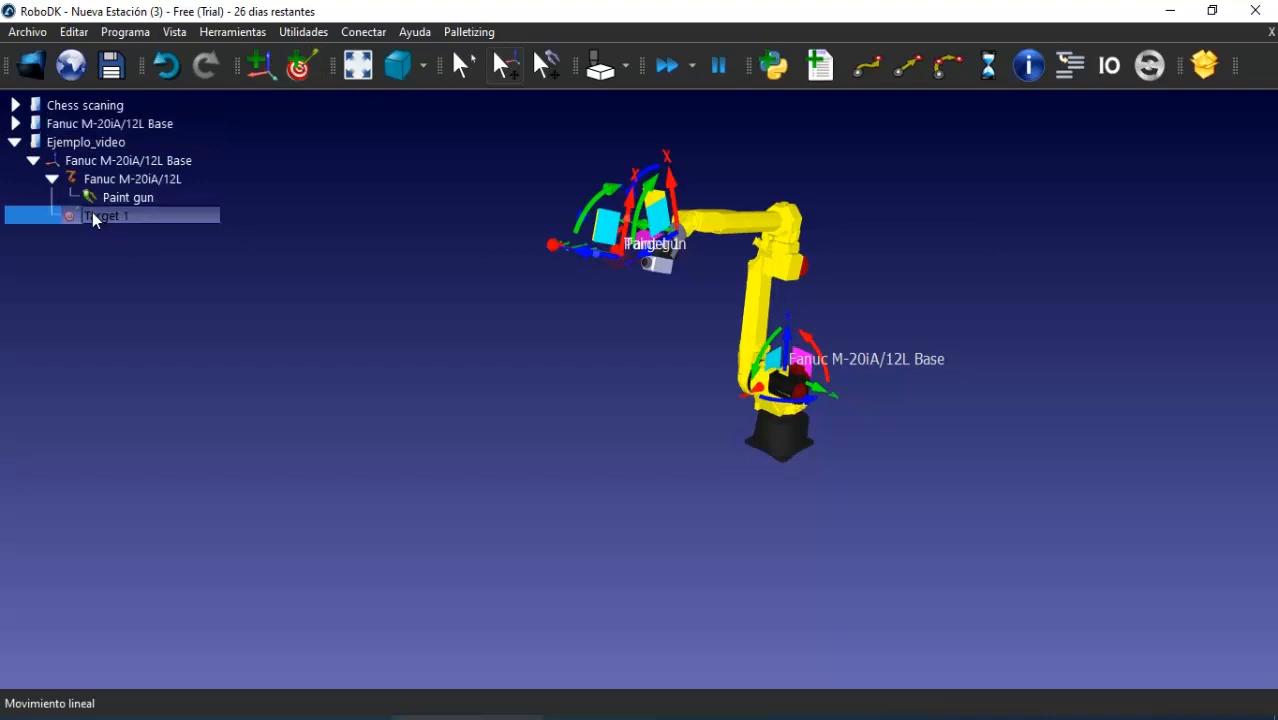
text(Home)
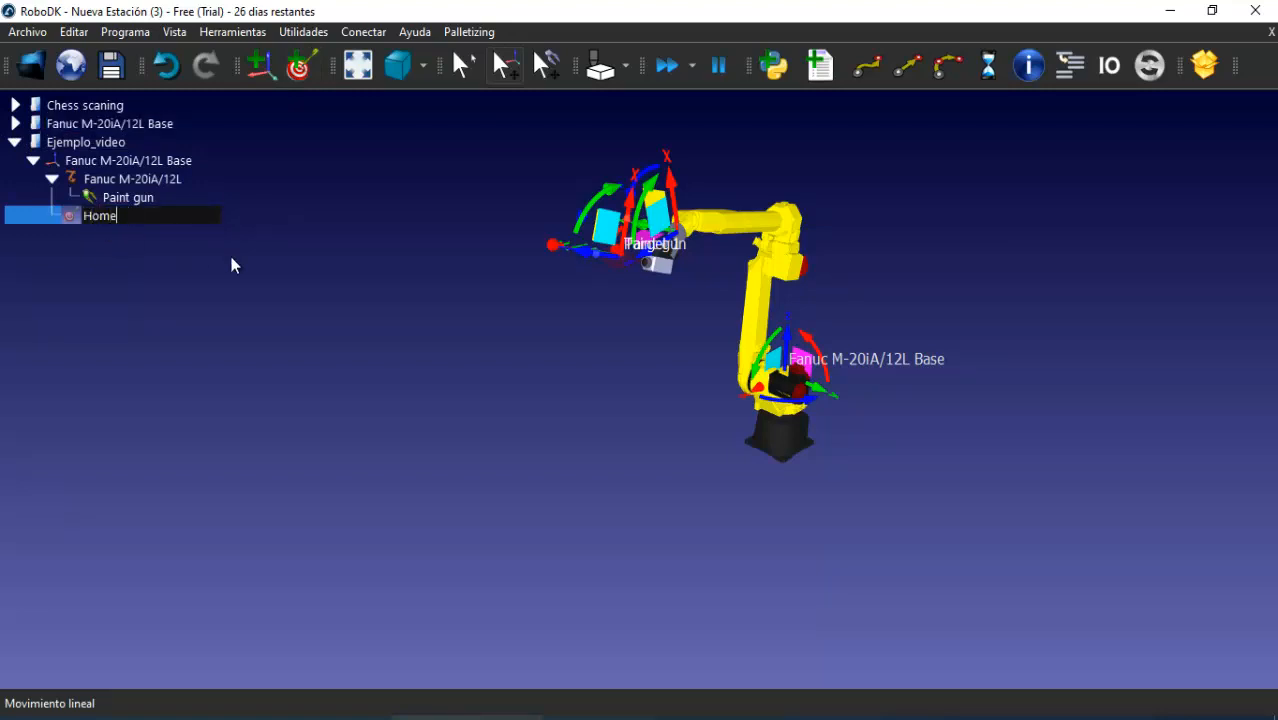
key(Return)
Jog the robot away from the Home target into a pose on the opposite side of the base, with the paint gun pointing up
drag(886, 316, 640, 343)
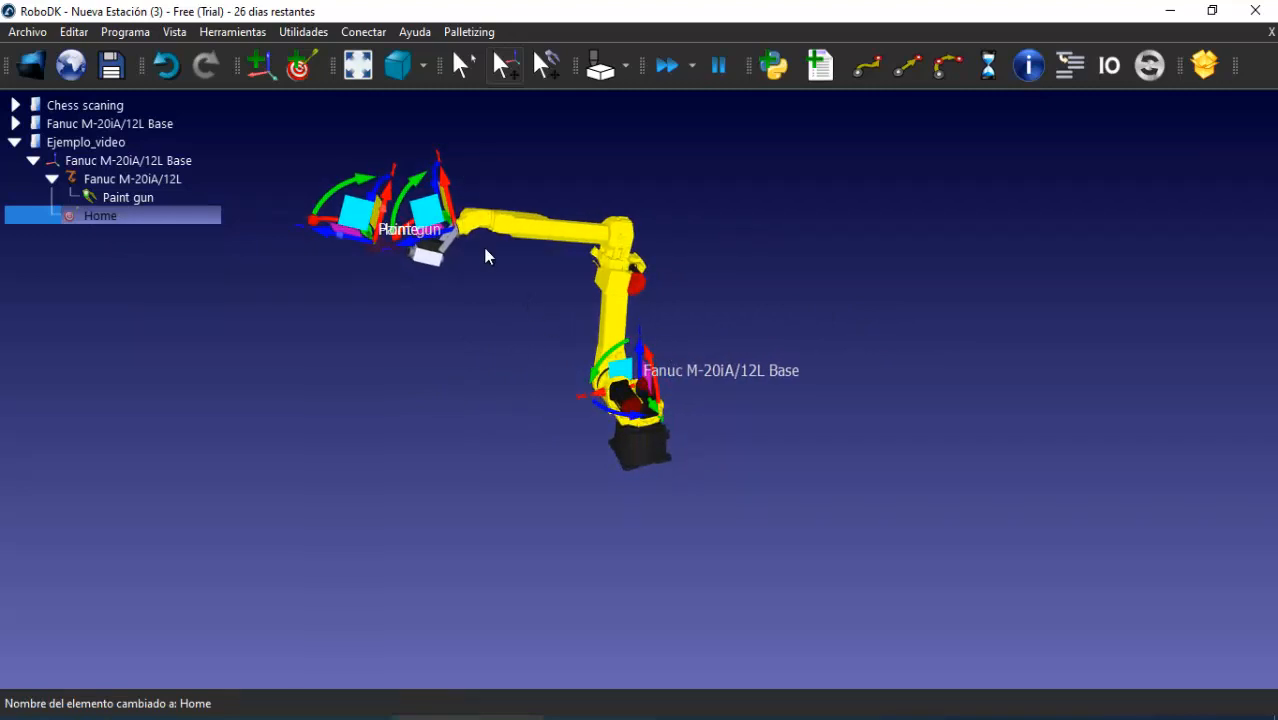
mouse_move(446, 234)
mouse_down()
mouse_move(487, 228)
mouse_move(437, 223)
mouse_up()
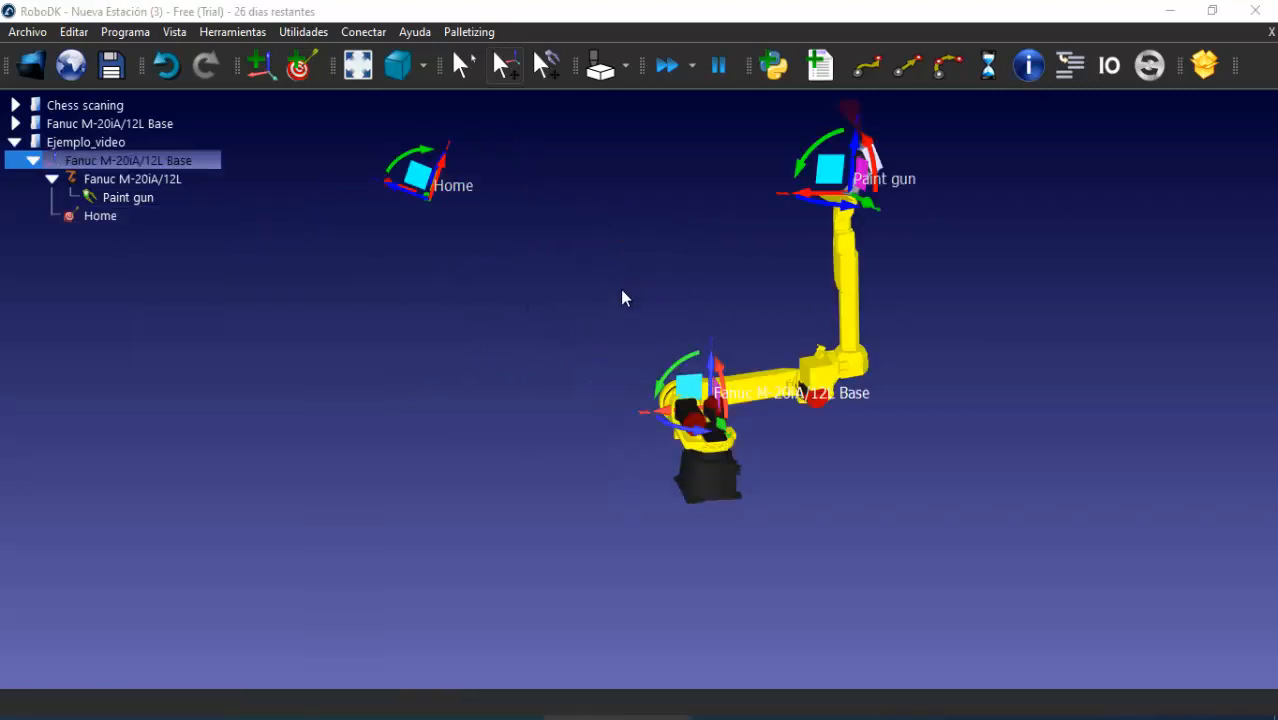
middle_drag(621, 290, 636, 330)
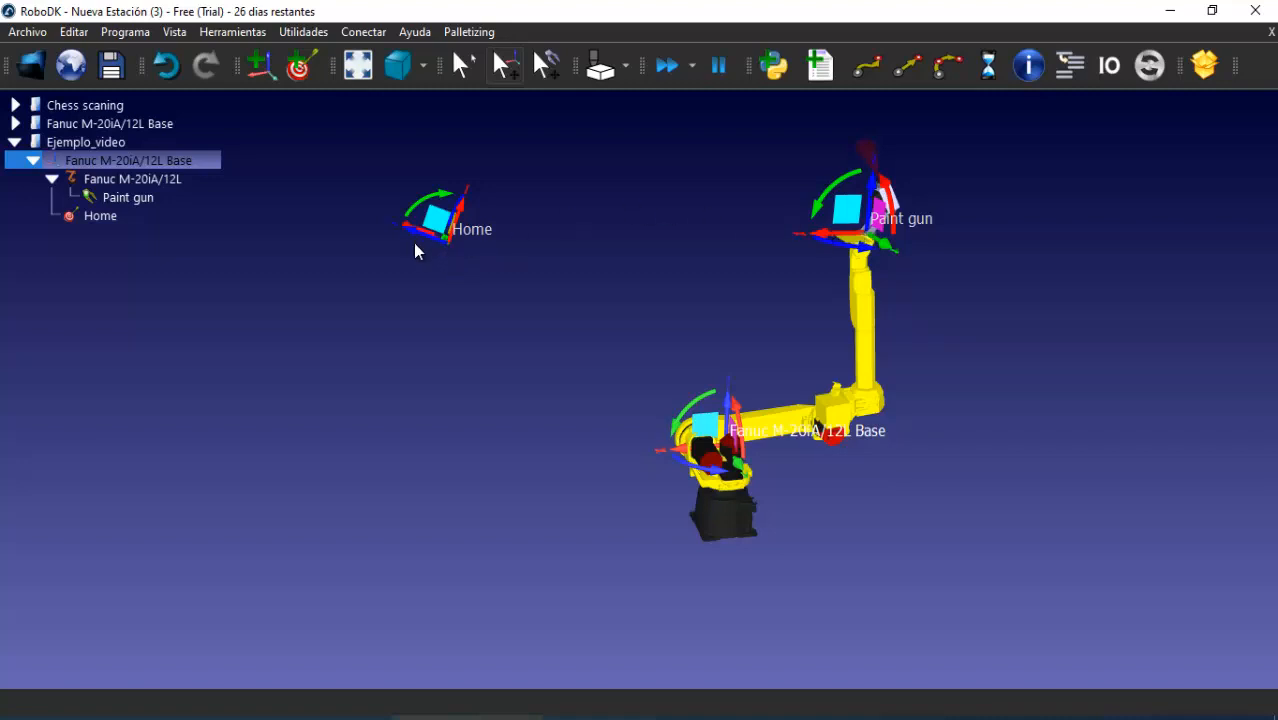
Teach the robot's current position to the Home target and test it by jogging the arm away and returning to Home
right_click(120, 218)
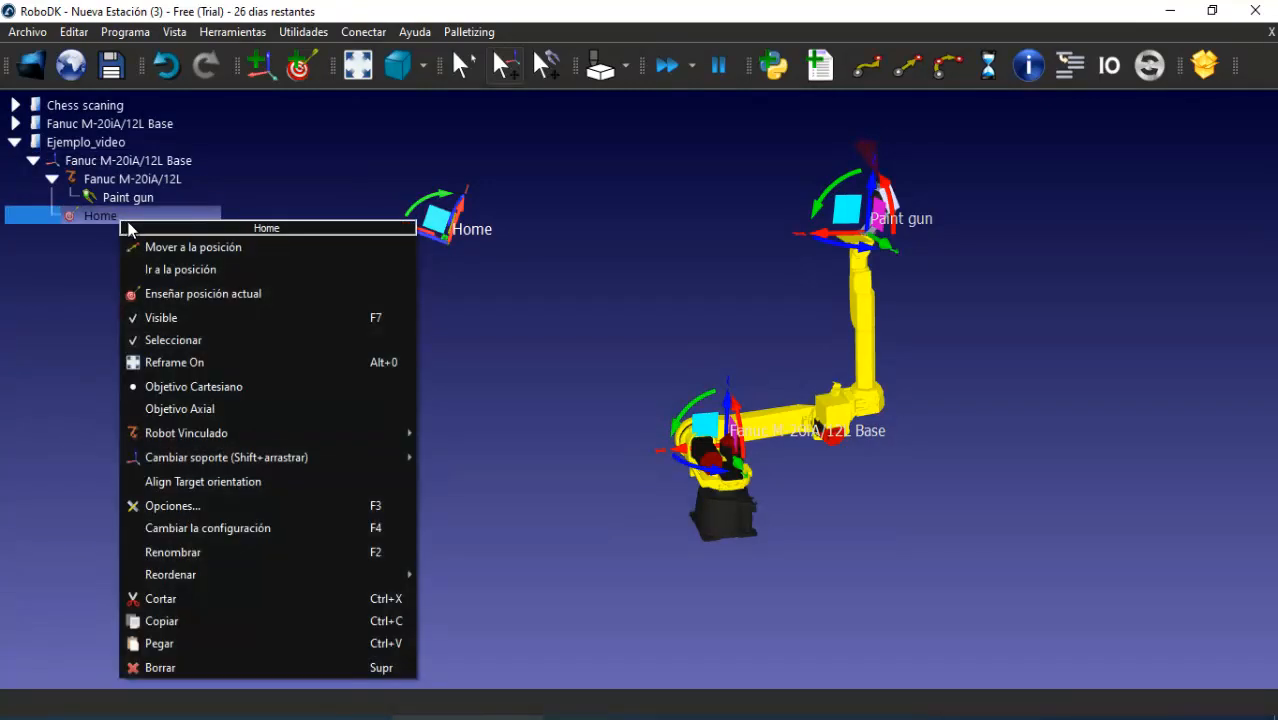
click(193, 299)
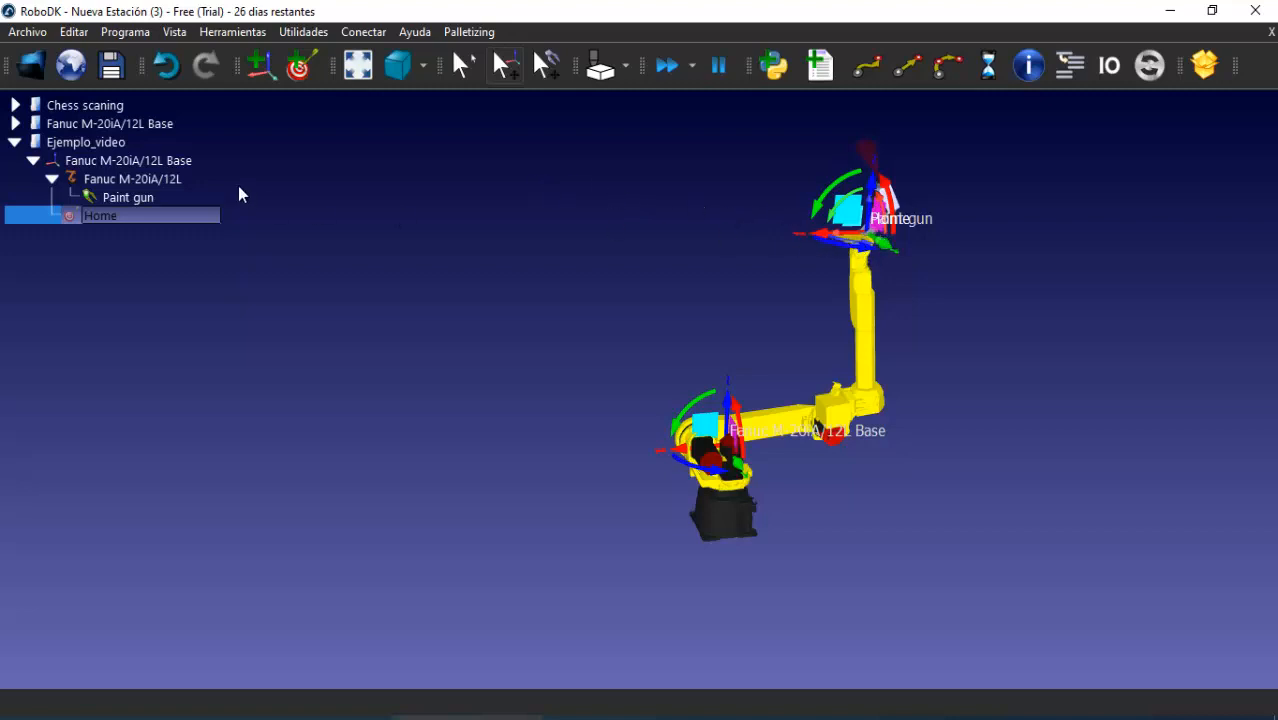
mouse_move(820, 234)
mouse_down()
mouse_move(625, 258)
mouse_move(439, 317)
mouse_move(425, 310)
mouse_up()
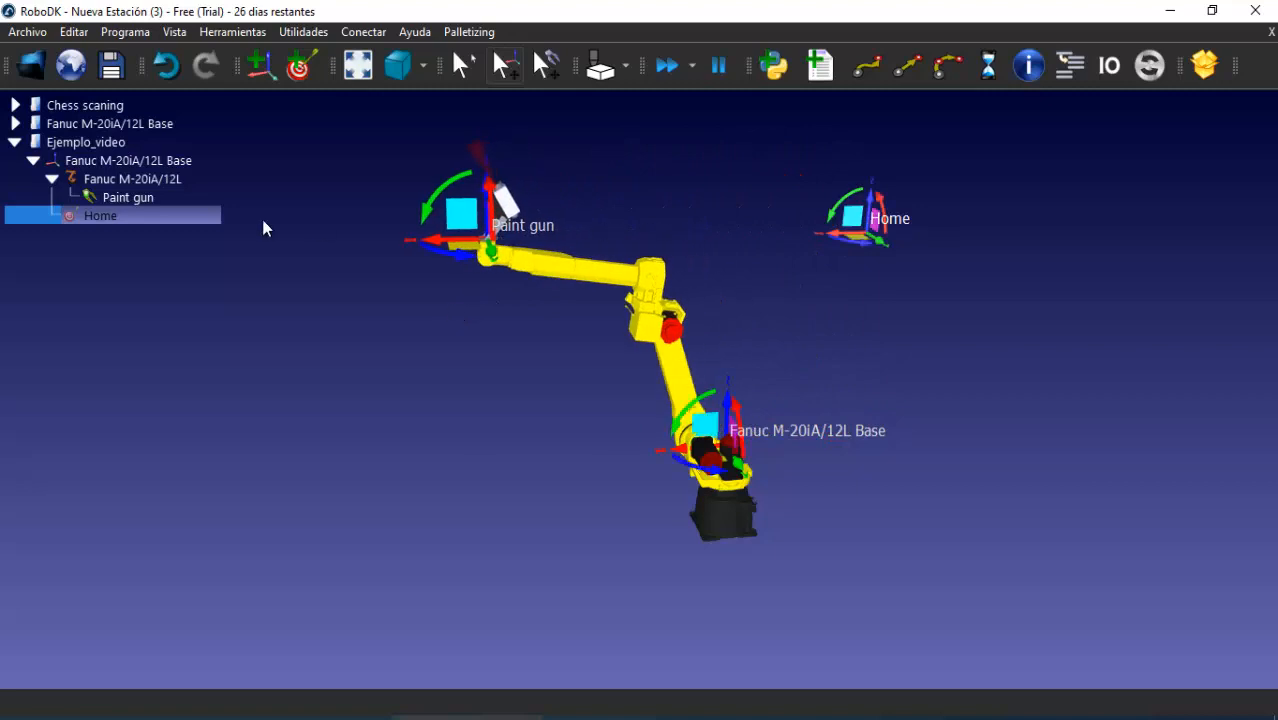
click(91, 215)
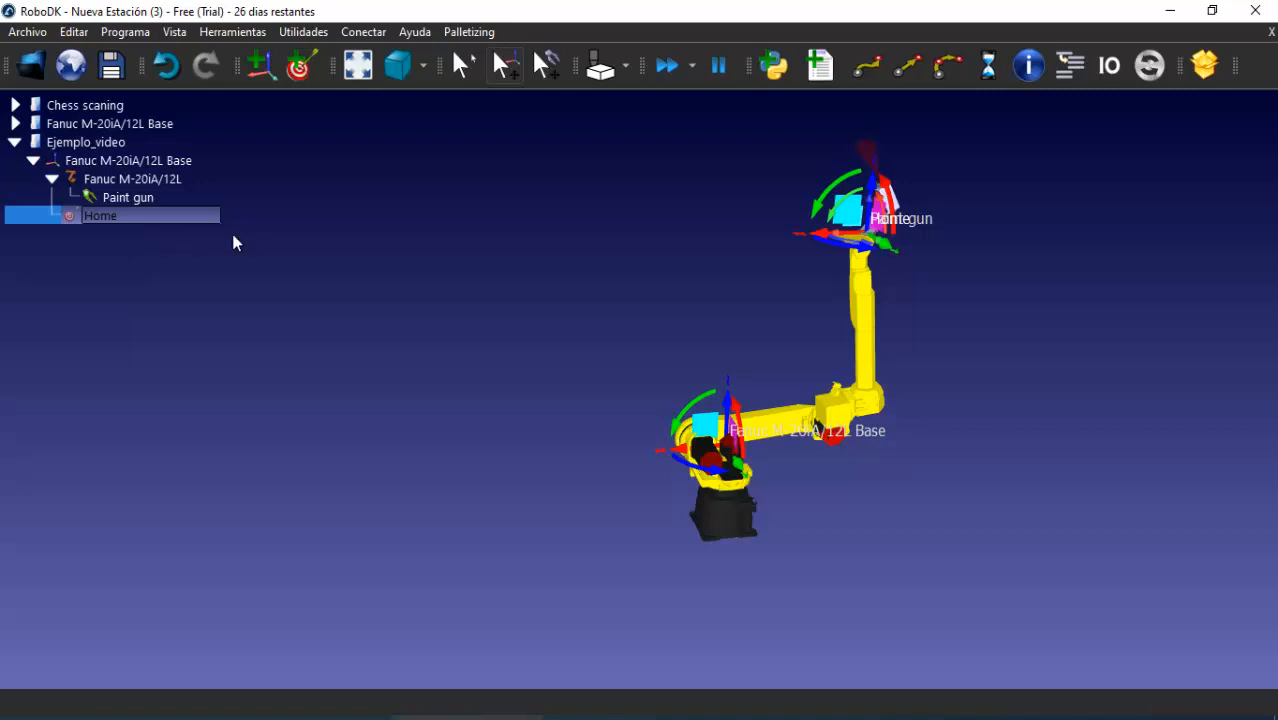
key(alt+Tab)
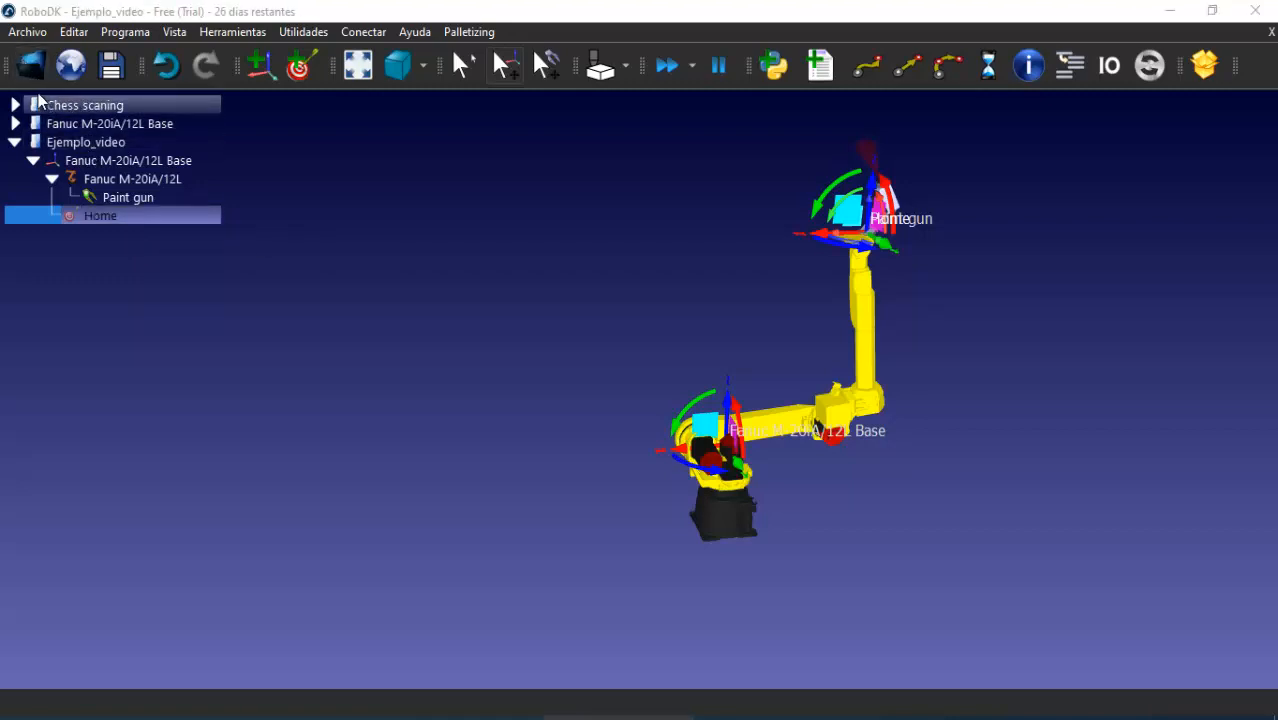
click(30, 65)
scroll(667, 353, down, 1)
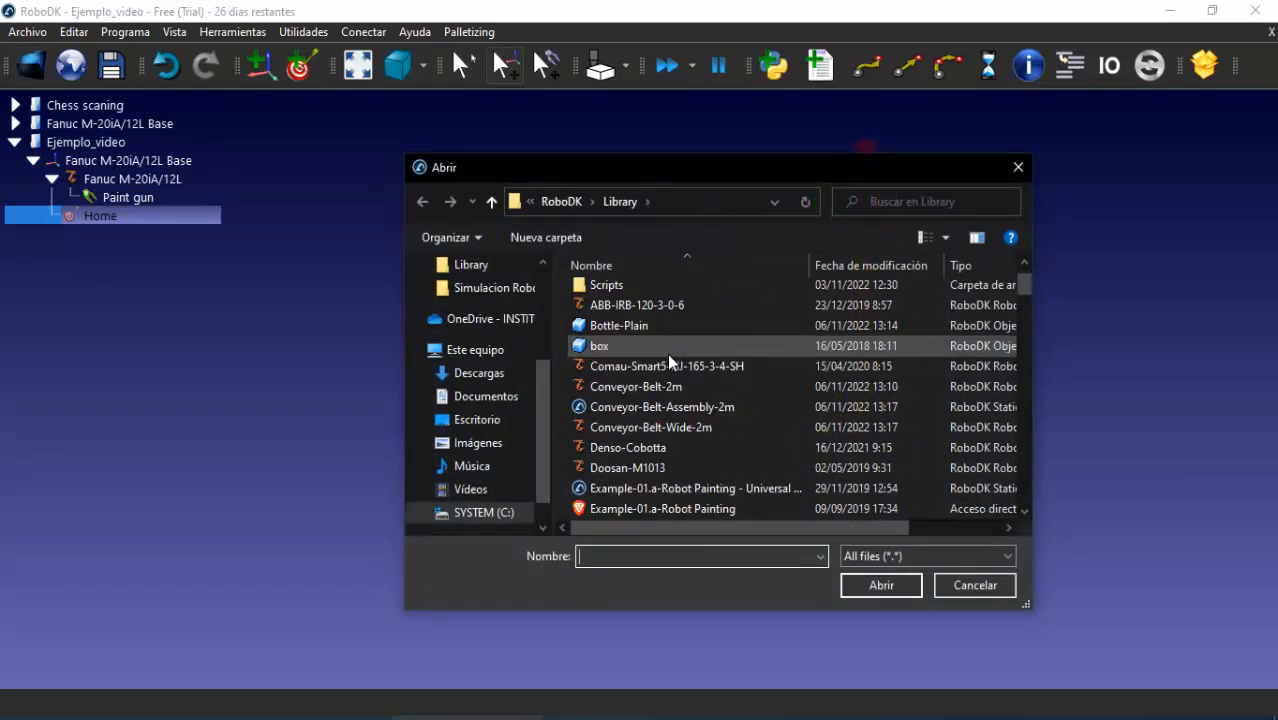
scroll(667, 353, down, 1)
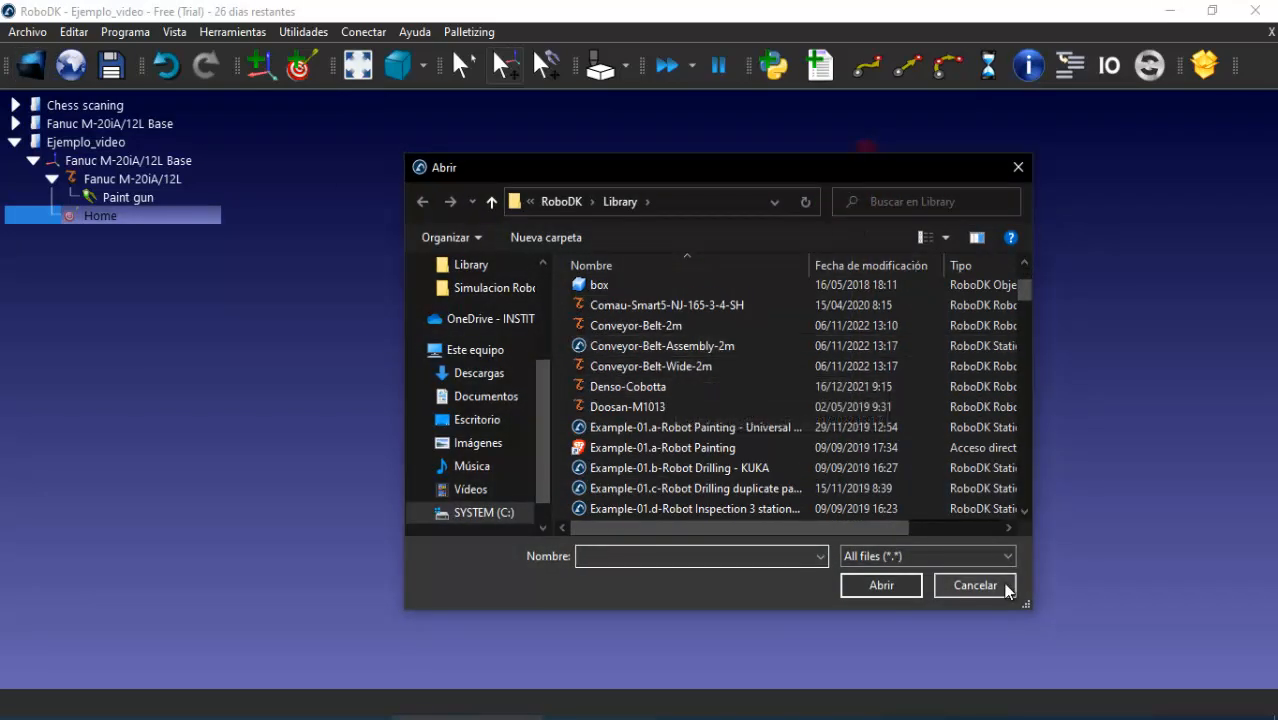
click(1018, 167)
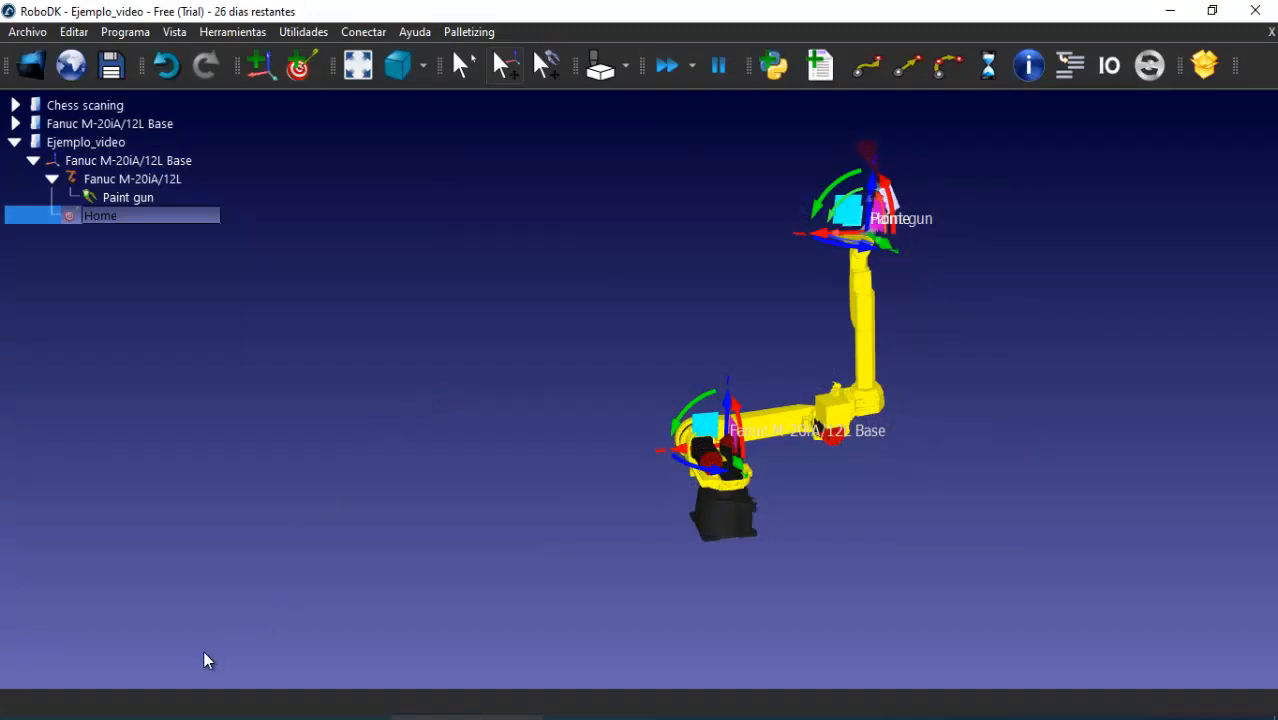
Open the RoboDK online Robot Library and search it for "conveyor"
click(71, 65)
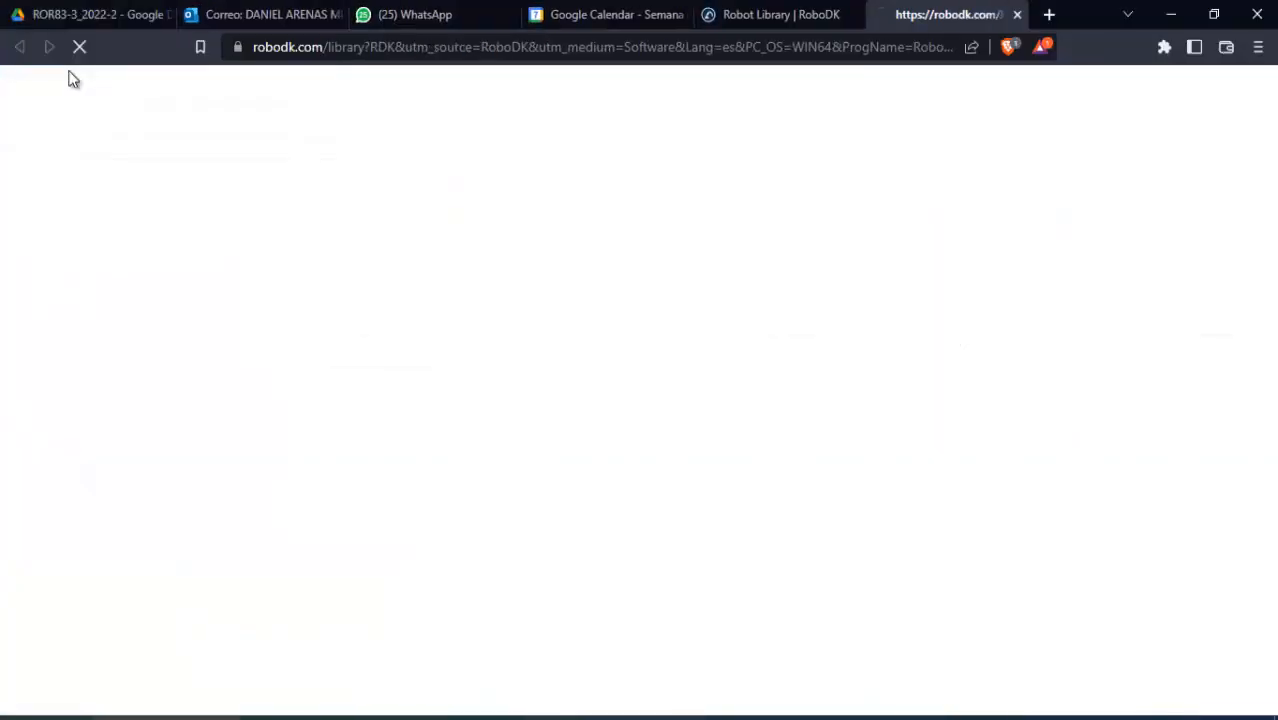
middle_click(735, 14)
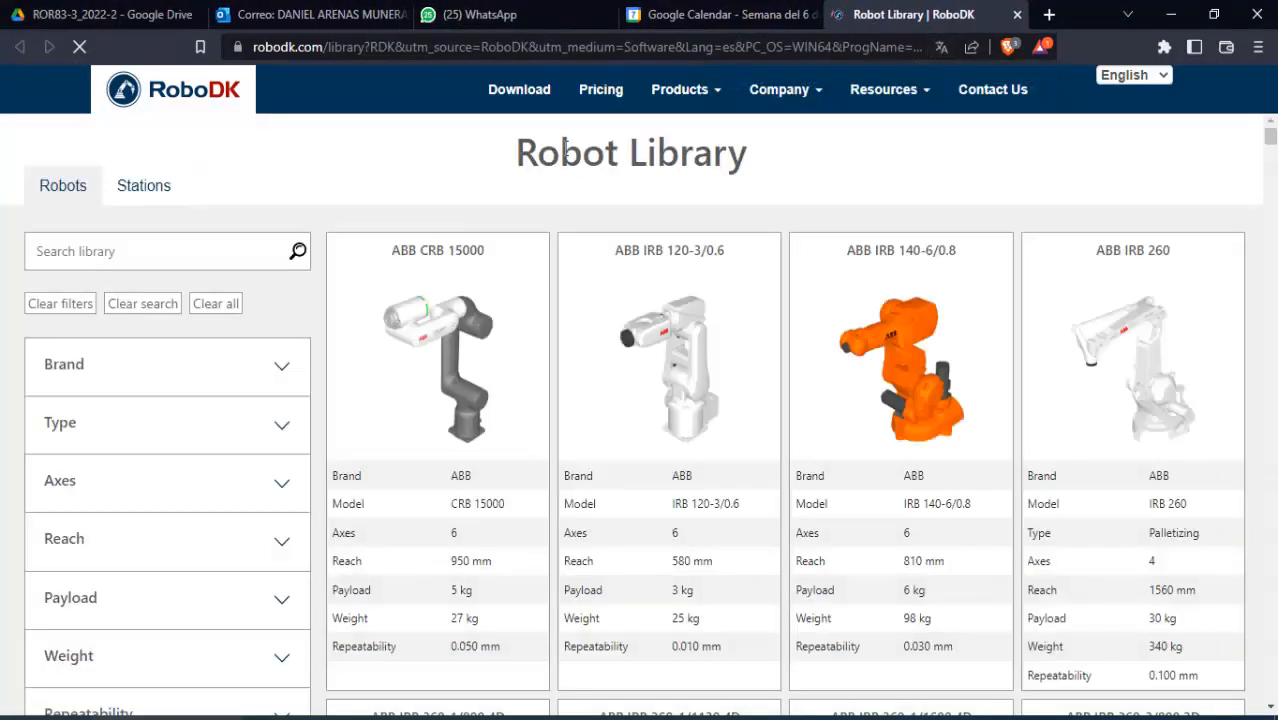
click(190, 241)
text(conveyir)
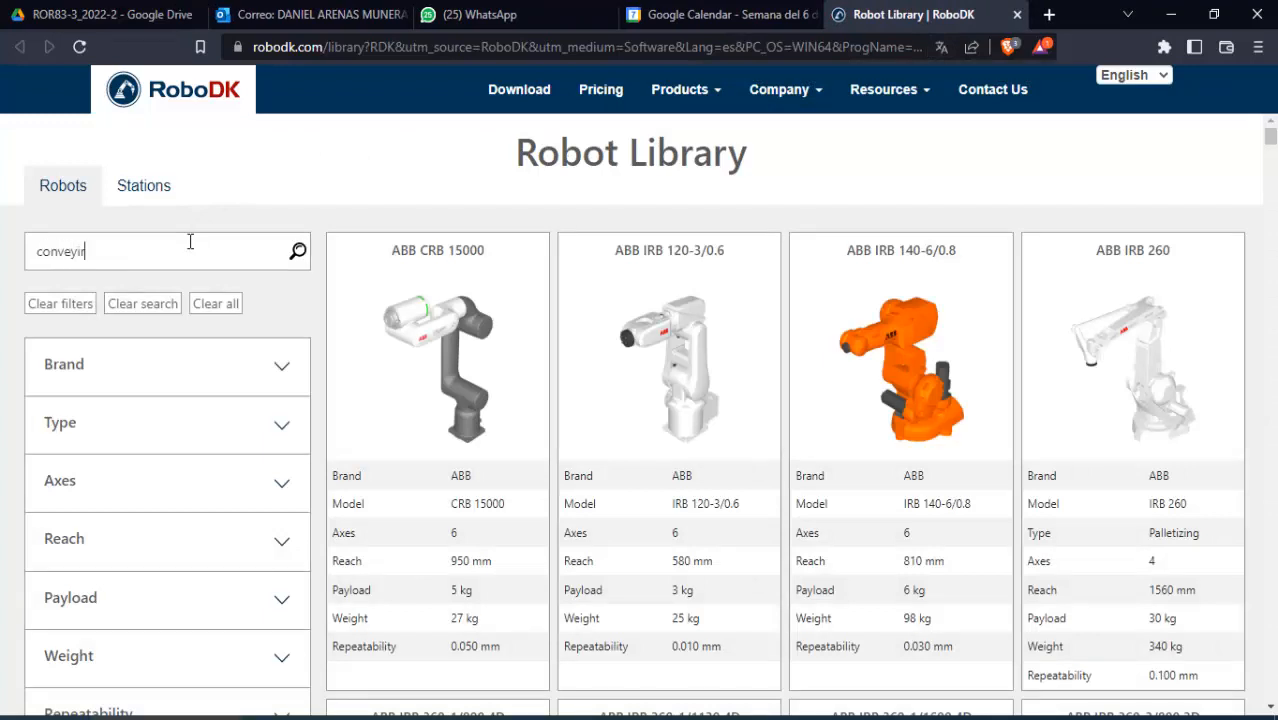
key(Return)
click(211, 268)
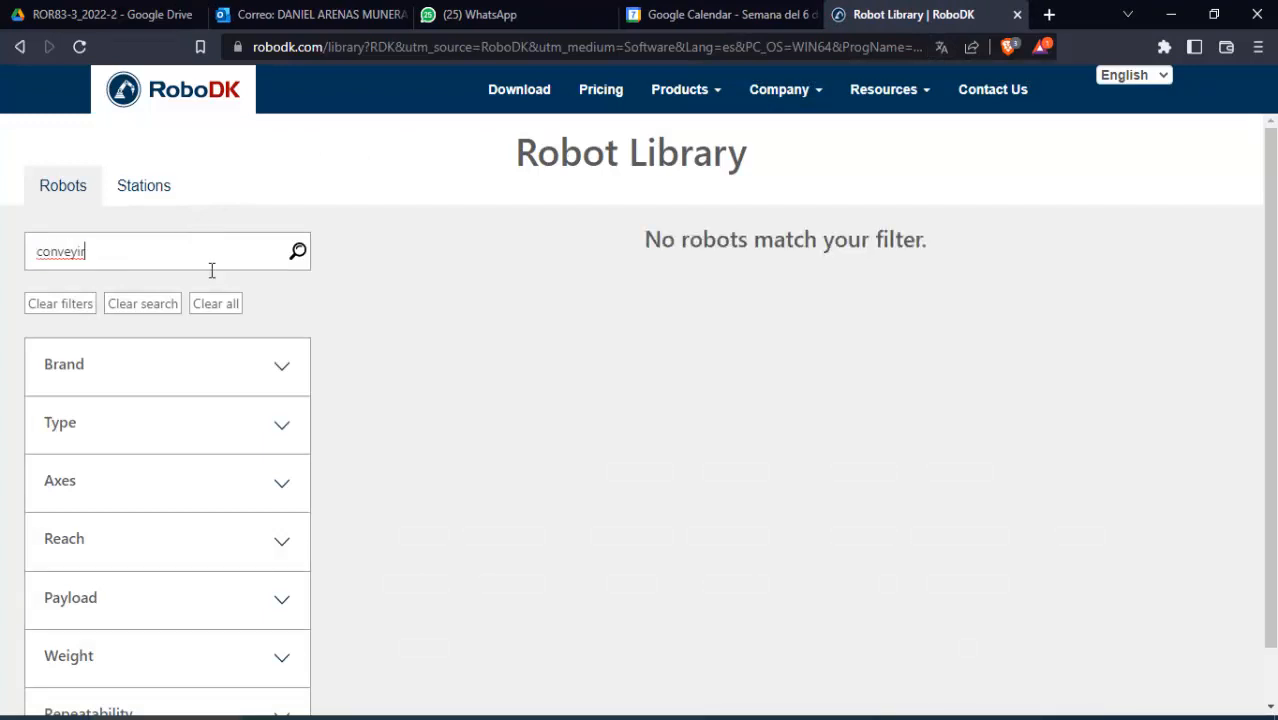
key(BackSpace)
key(BackSpace)
text(or)
key(Return)
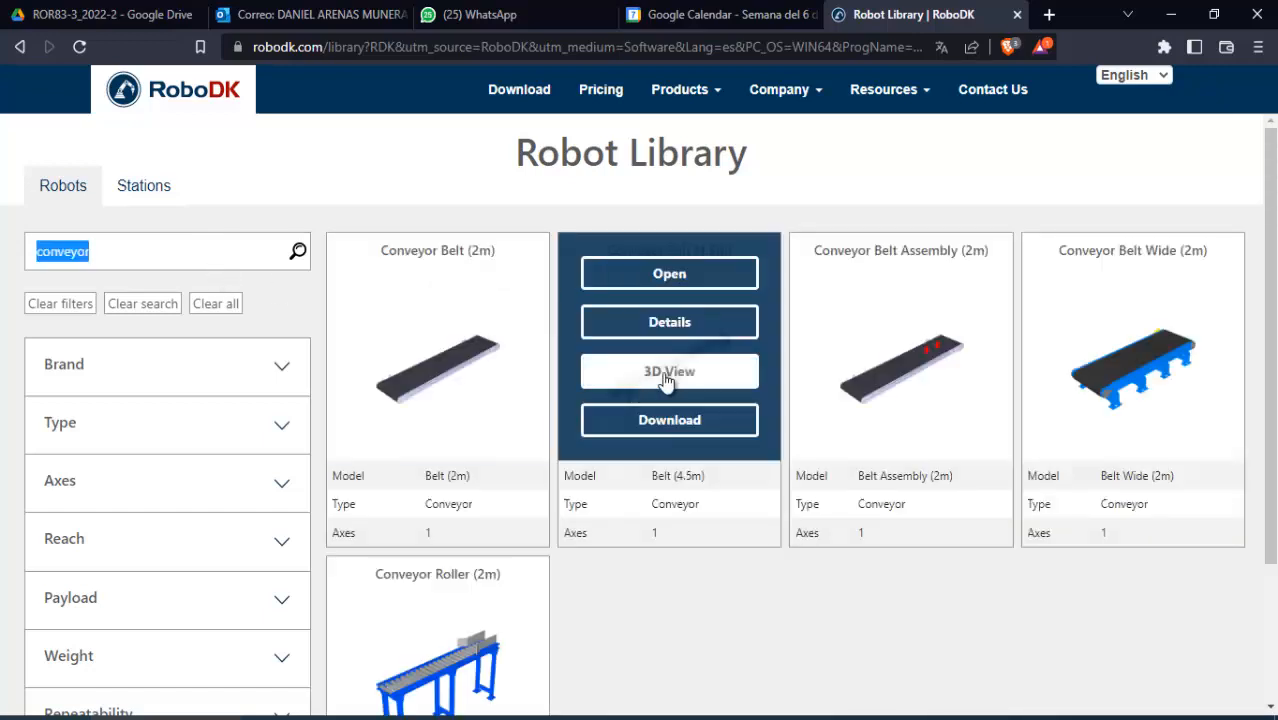
Load the Conveyor Belt Wide (2m) model from the Robot Library into the Ejemplo_video station
scroll(650, 596, down, 1)
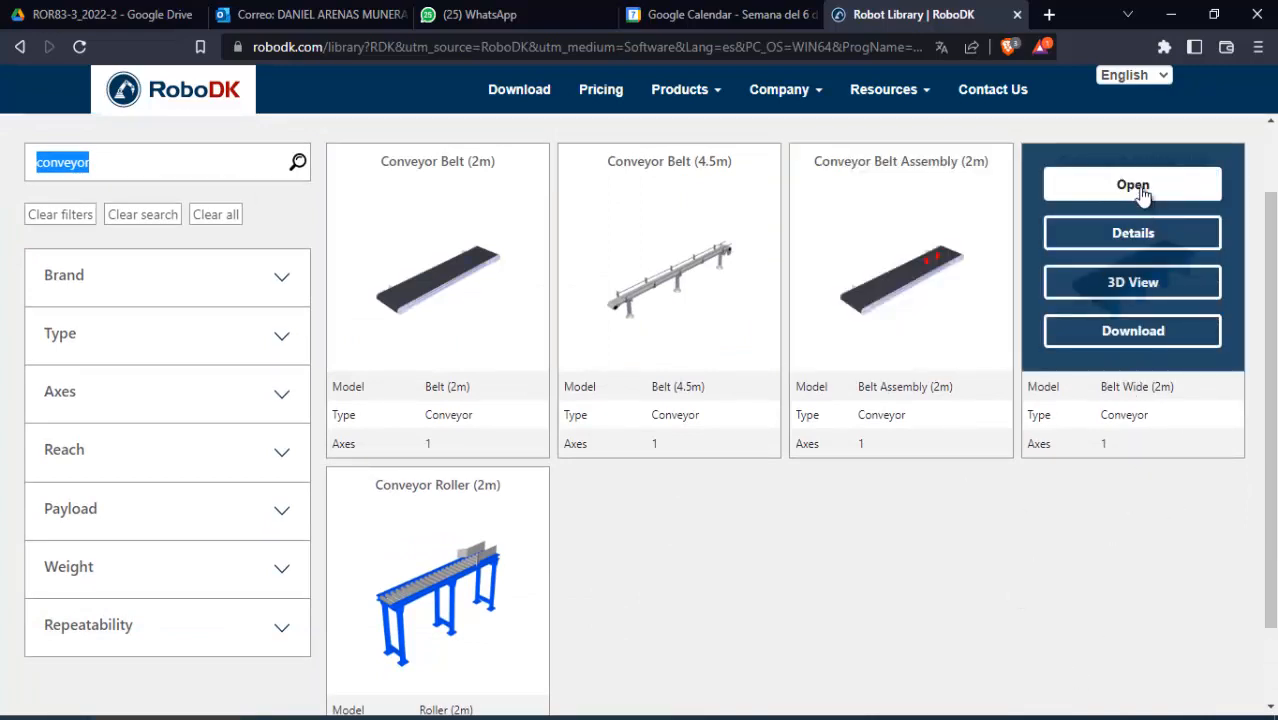
click(1080, 190)
click(748, 212)
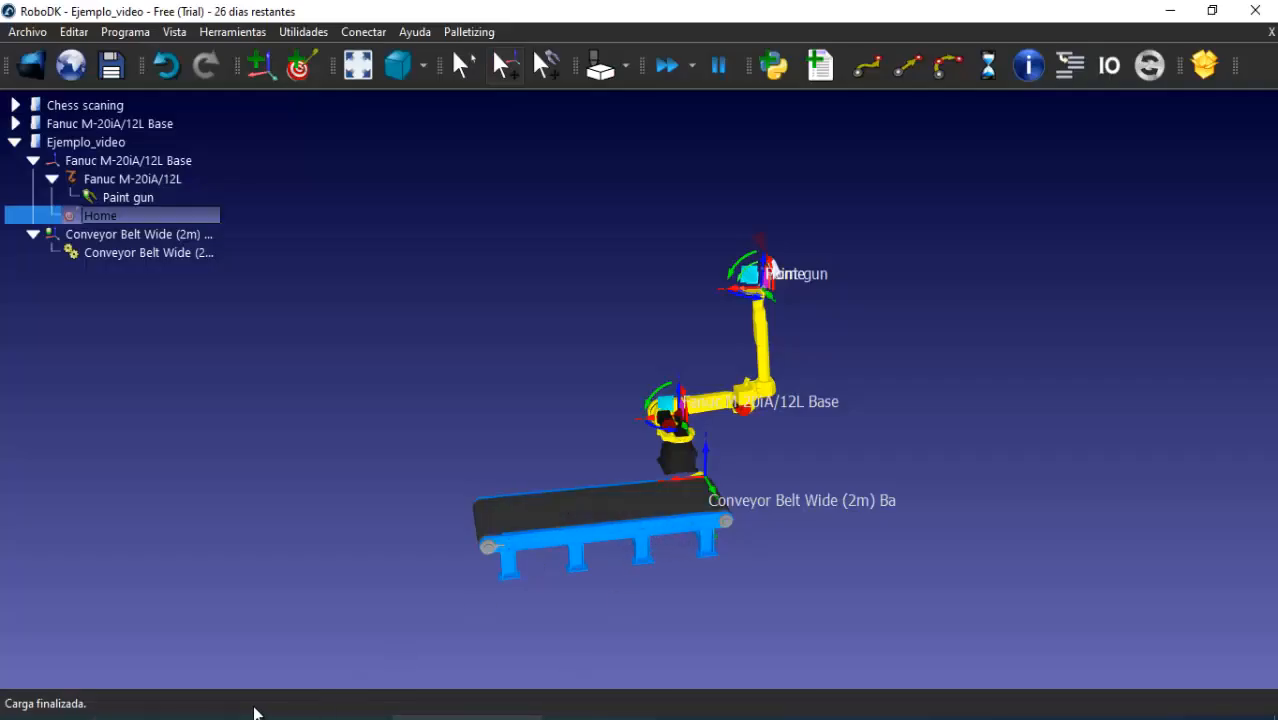
click(258, 714)
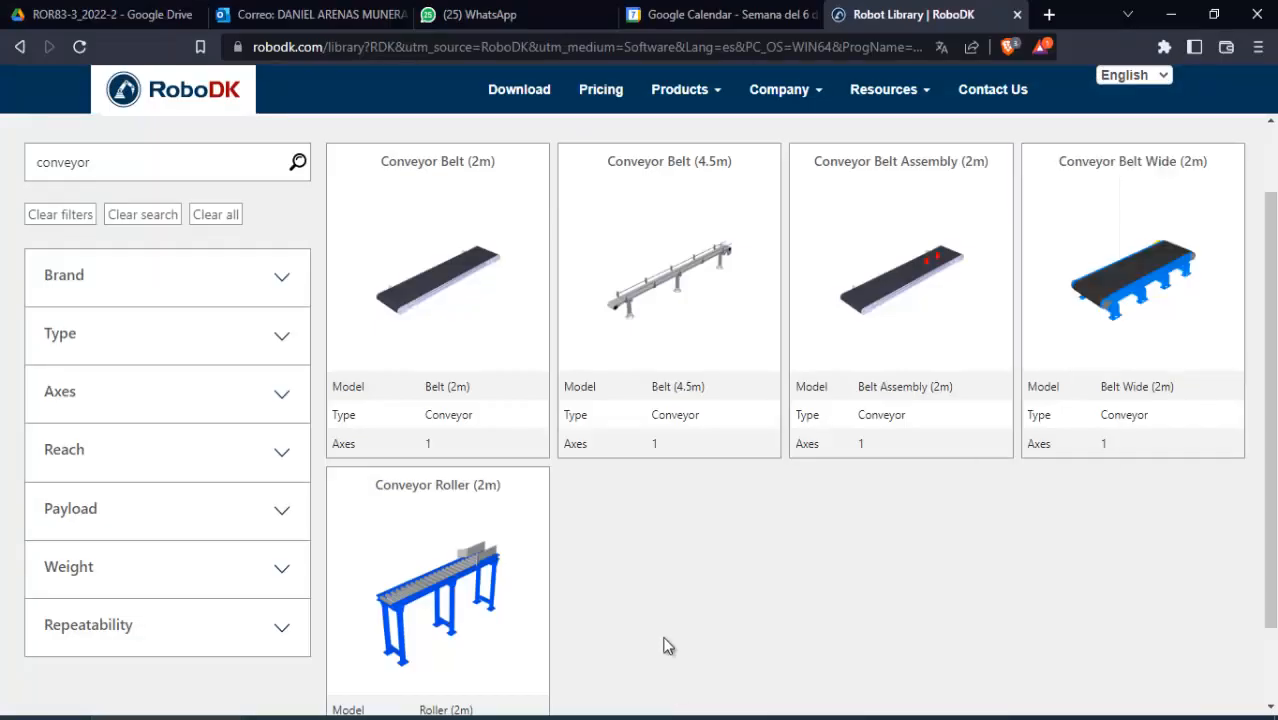
click(466, 717)
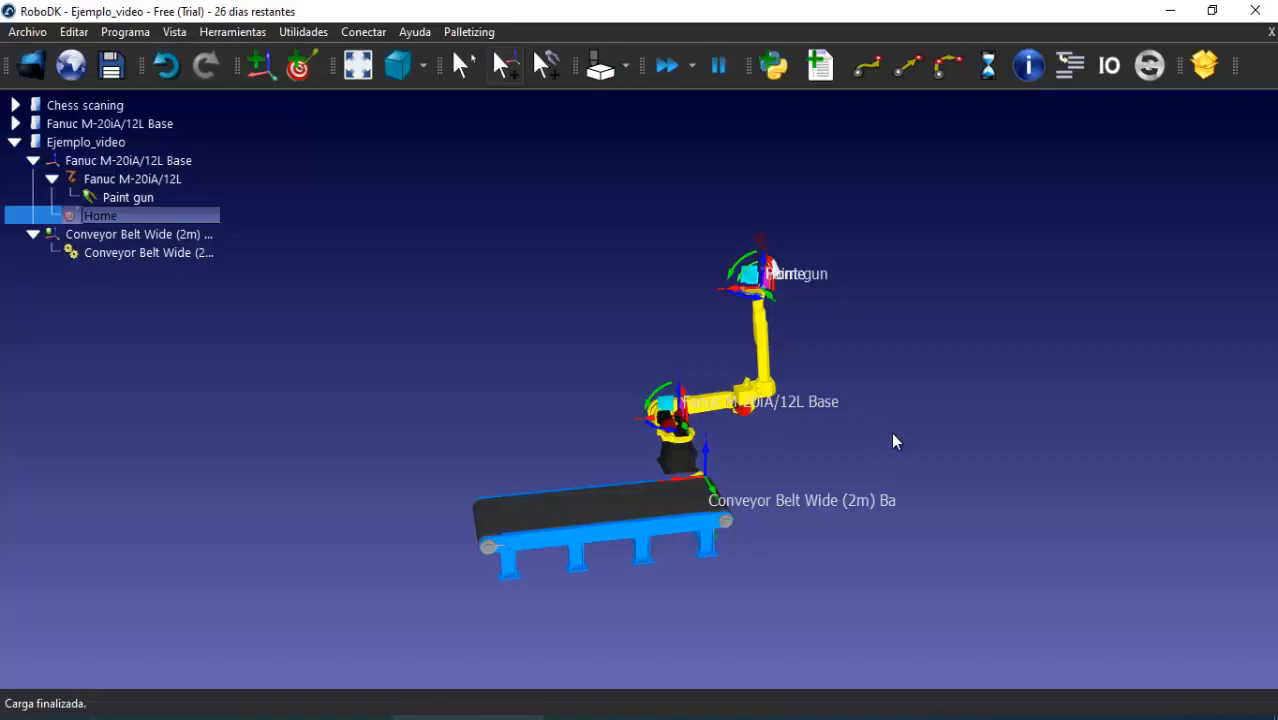
Place the conveyor crosswise in front of the robot, at about X 930, Y 1000, Z -512 mm from its base, rotated about -92° around Z
drag(892, 446, 980, 455)
scroll(980, 455, up, 3)
right_drag(979, 443, 1040, 397)
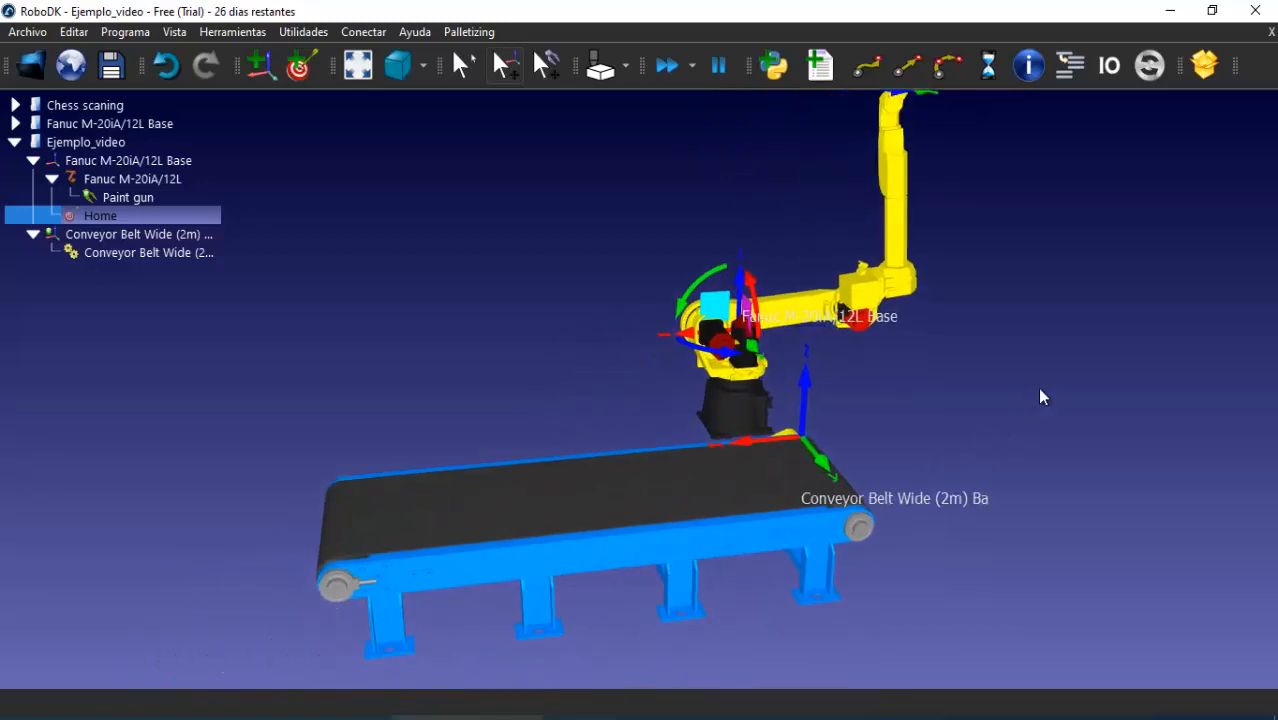
mouse_move(768, 448)
mouse_down()
mouse_move(644, 439)
mouse_move(778, 452)
mouse_move(750, 447)
mouse_up()
right_drag(937, 444, 881, 467)
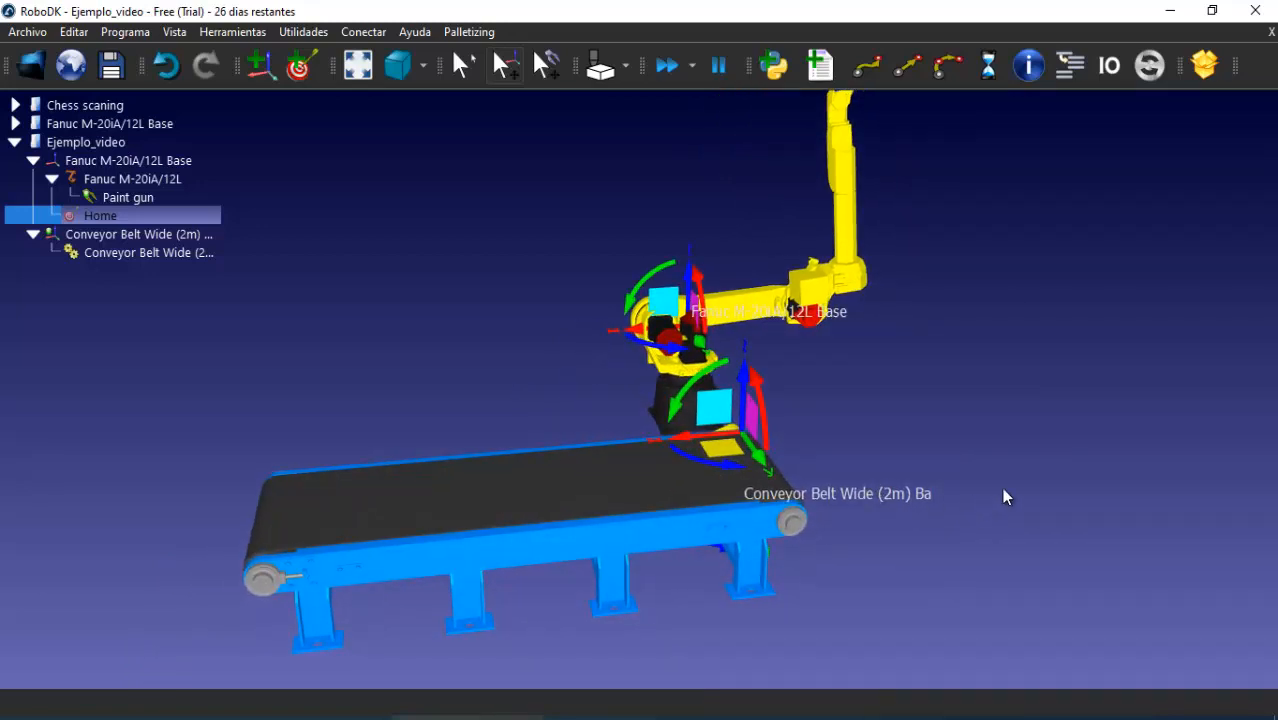
drag(1005, 497, 576, 452)
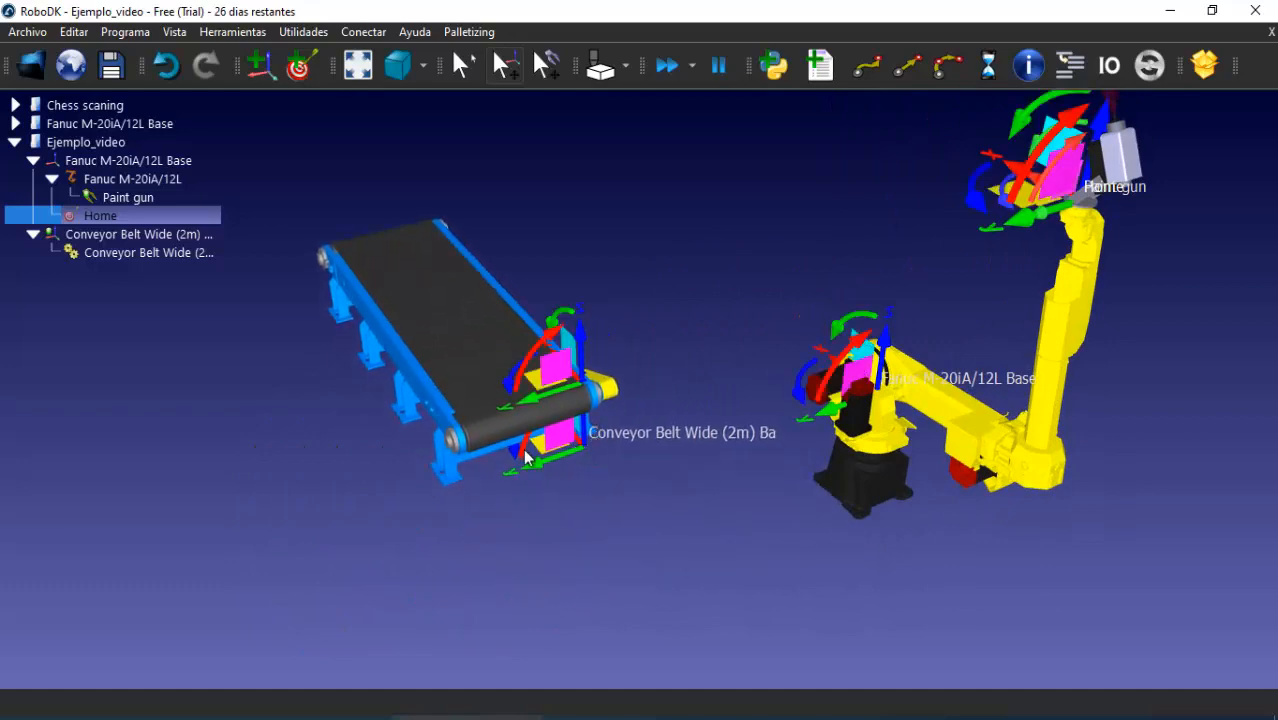
mouse_move(644, 418)
mouse_down()
mouse_move(620, 428)
mouse_move(473, 379)
mouse_move(342, 308)
mouse_up()
drag(1041, 525, 807, 601)
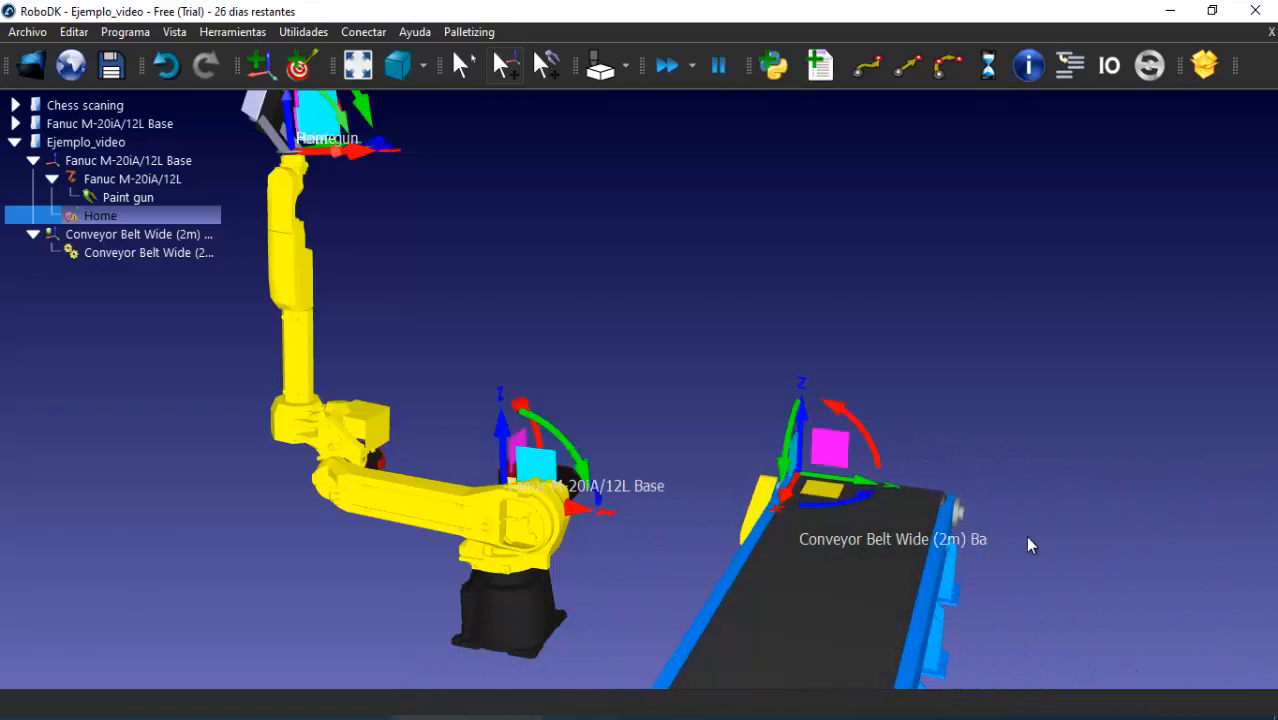
drag(1028, 537, 421, 537)
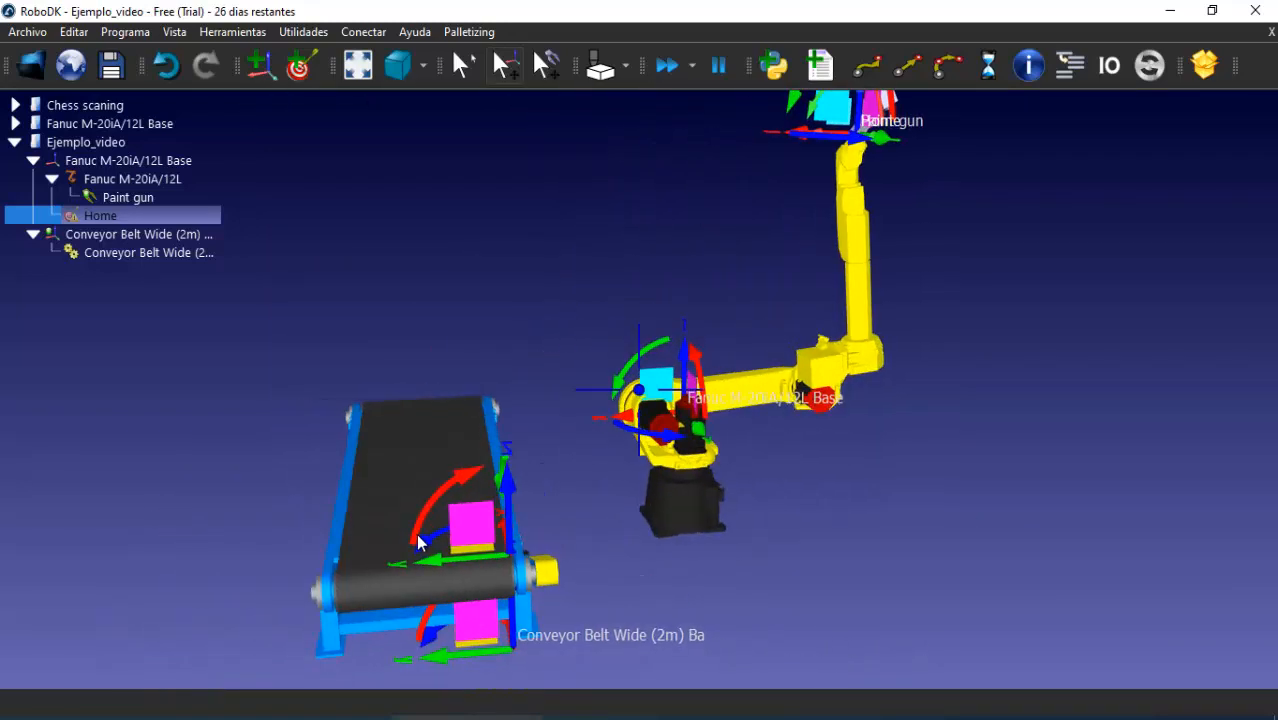
drag(602, 505, 867, 346)
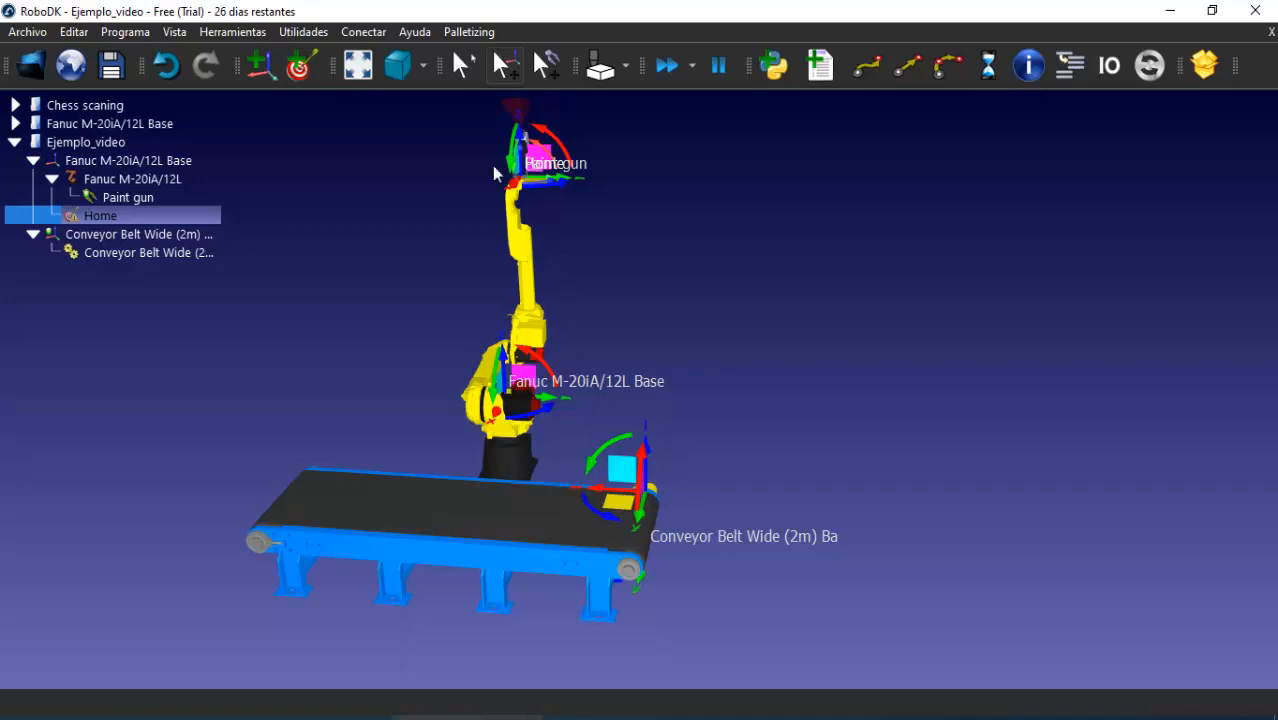
Examine the Fanuc M-20iA/12L workspace for the wrist, flange and tool against the conveyor's position, and hide the workspace
double_click(118, 184)
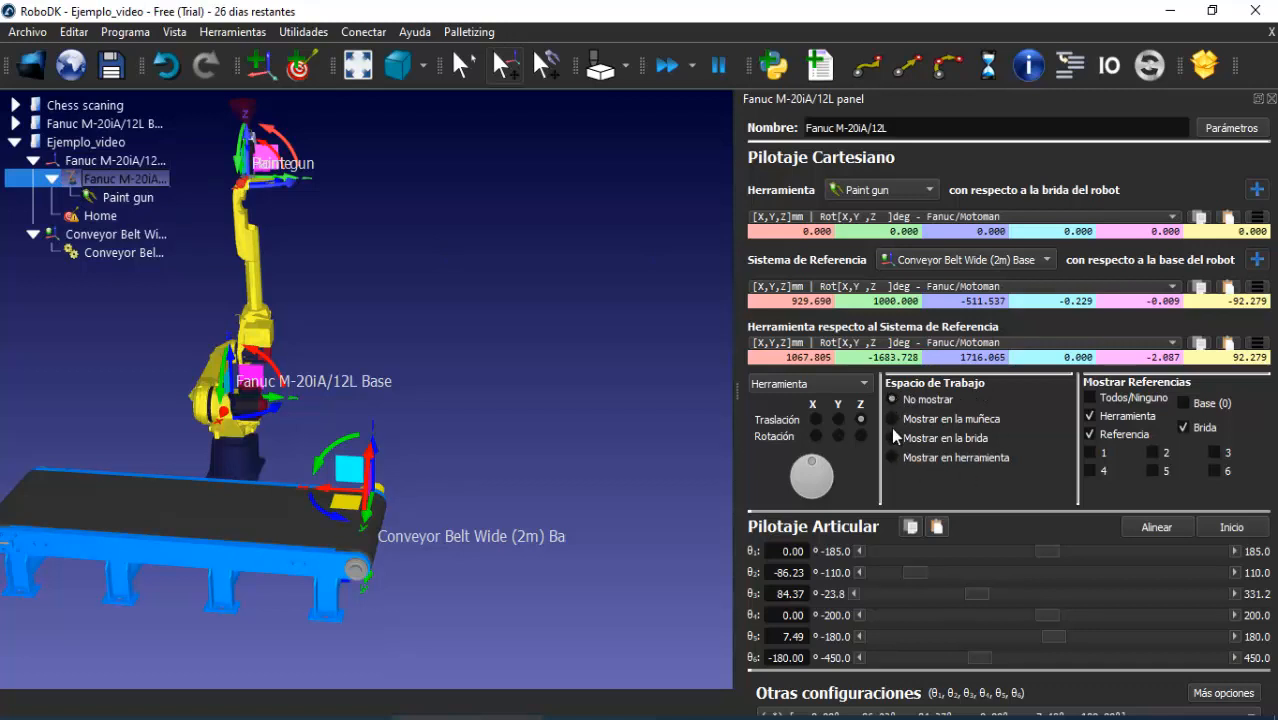
click(892, 438)
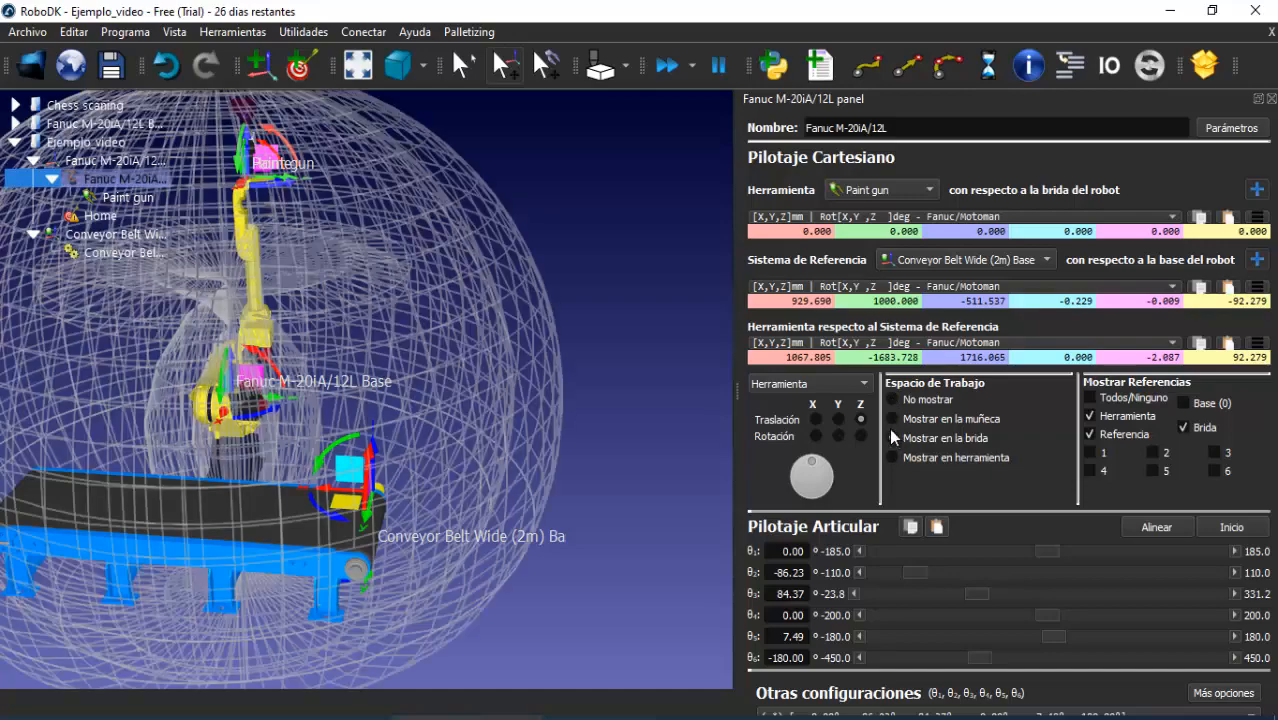
click(892, 419)
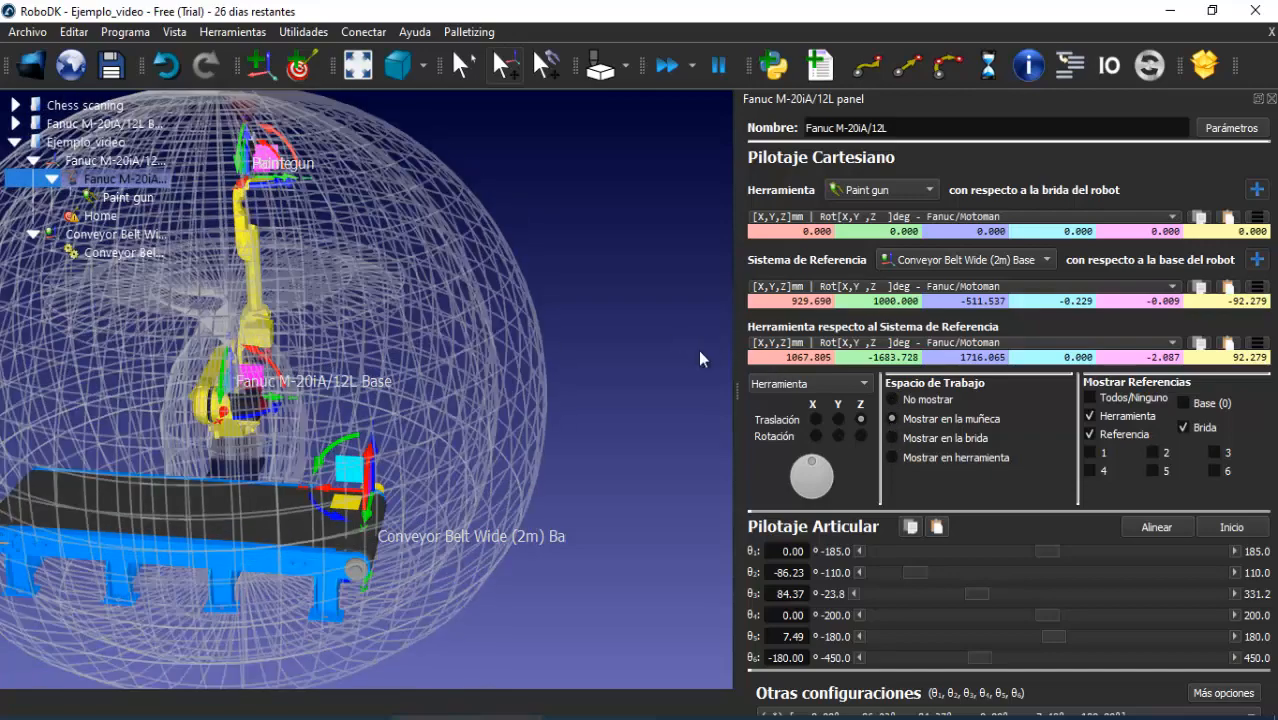
mouse_move(698, 349)
mouse_down()
mouse_move(651, 345)
mouse_move(685, 320)
mouse_move(688, 362)
mouse_up()
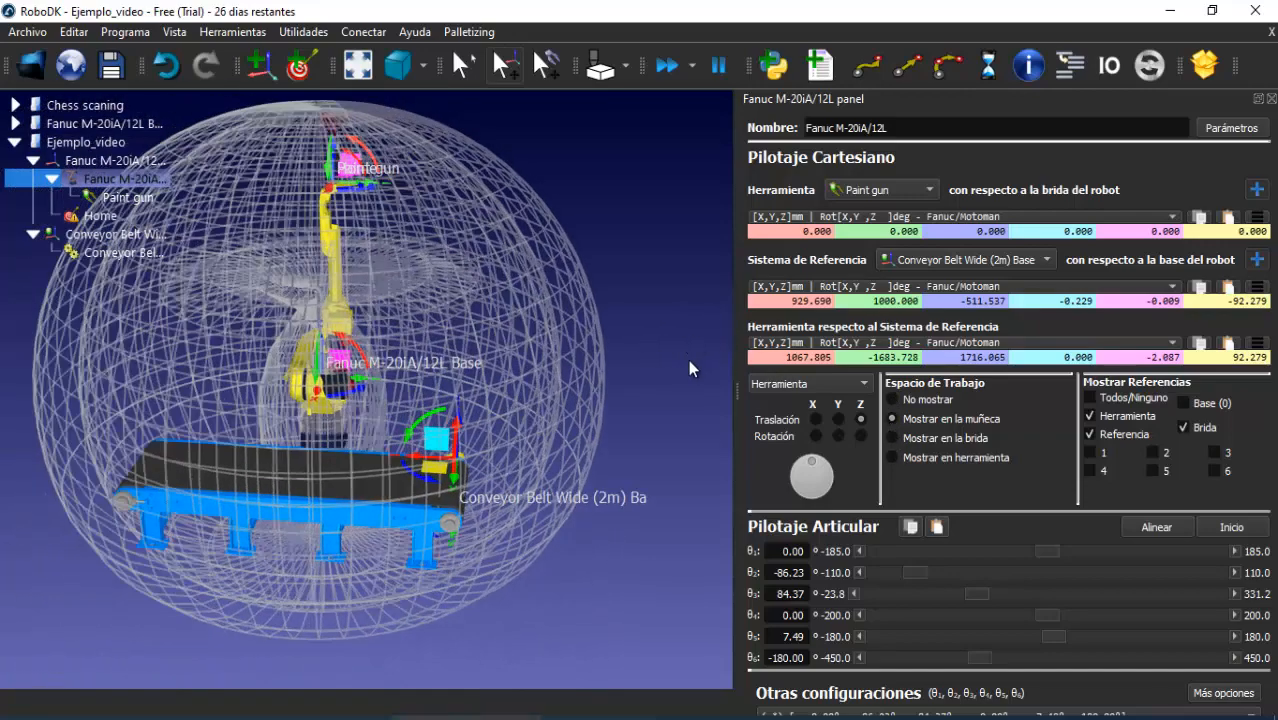
click(893, 438)
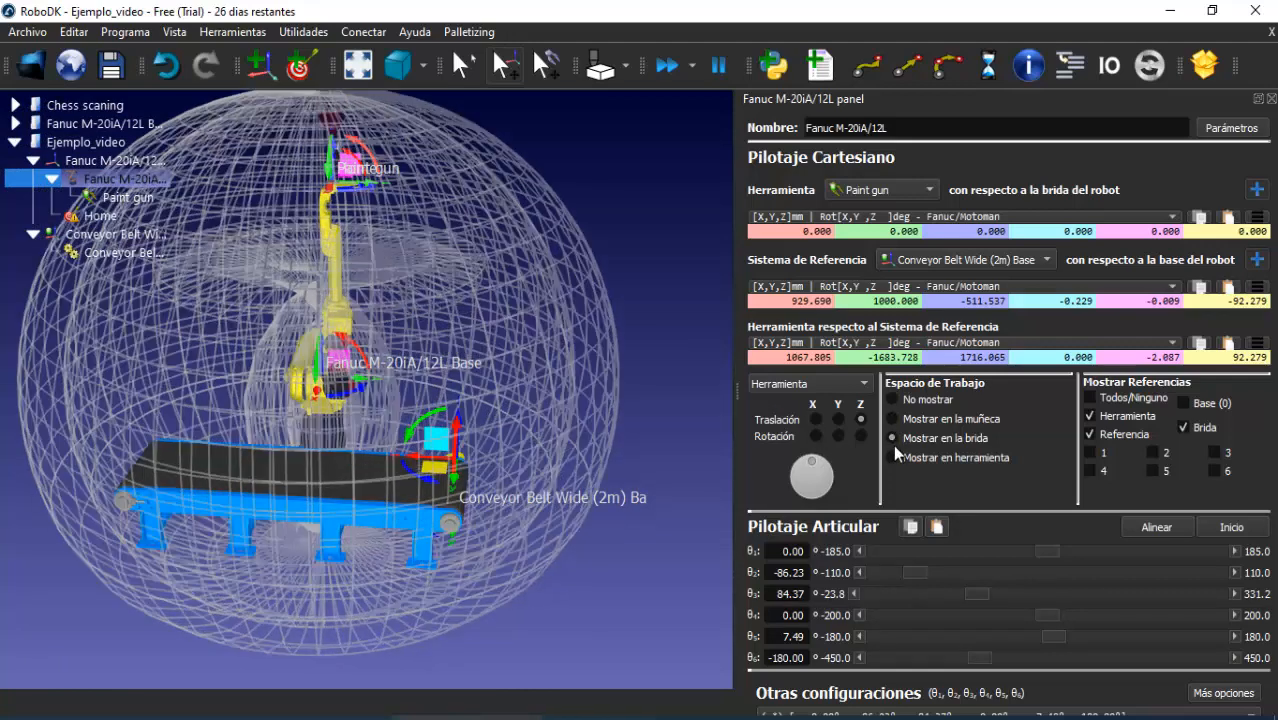
click(894, 457)
click(893, 420)
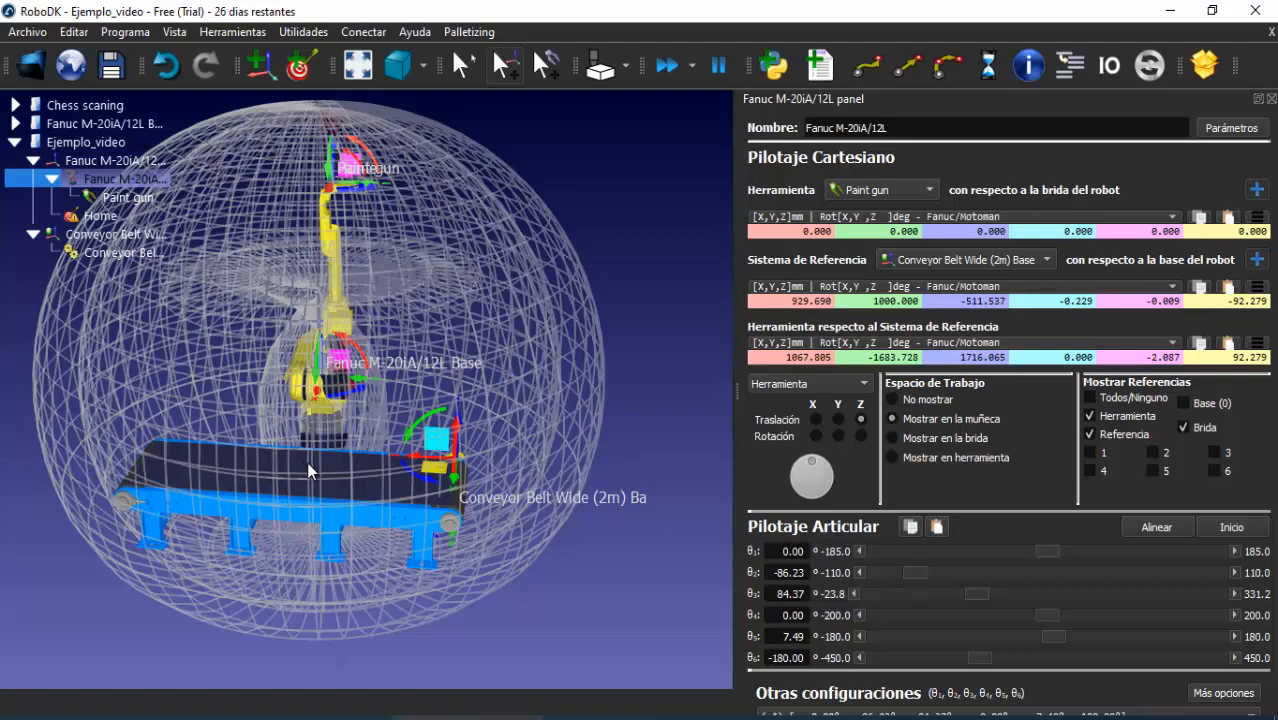
click(892, 438)
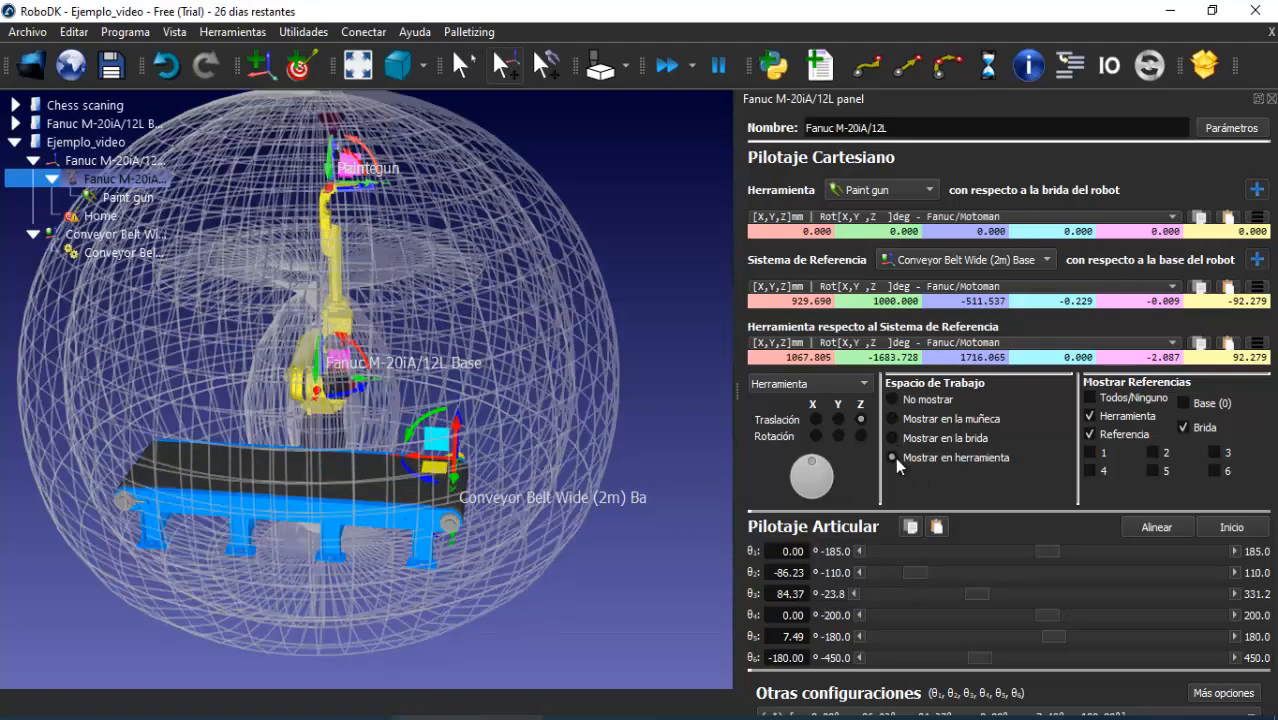
click(892, 399)
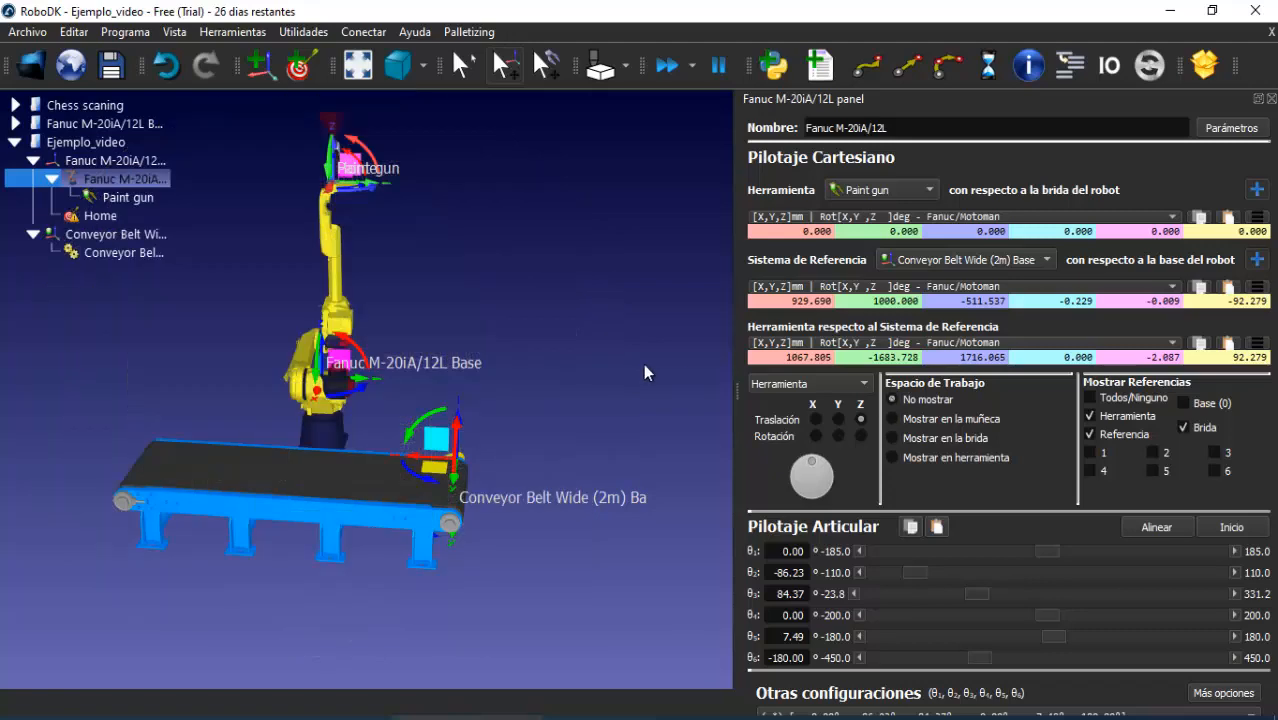
click(631, 371)
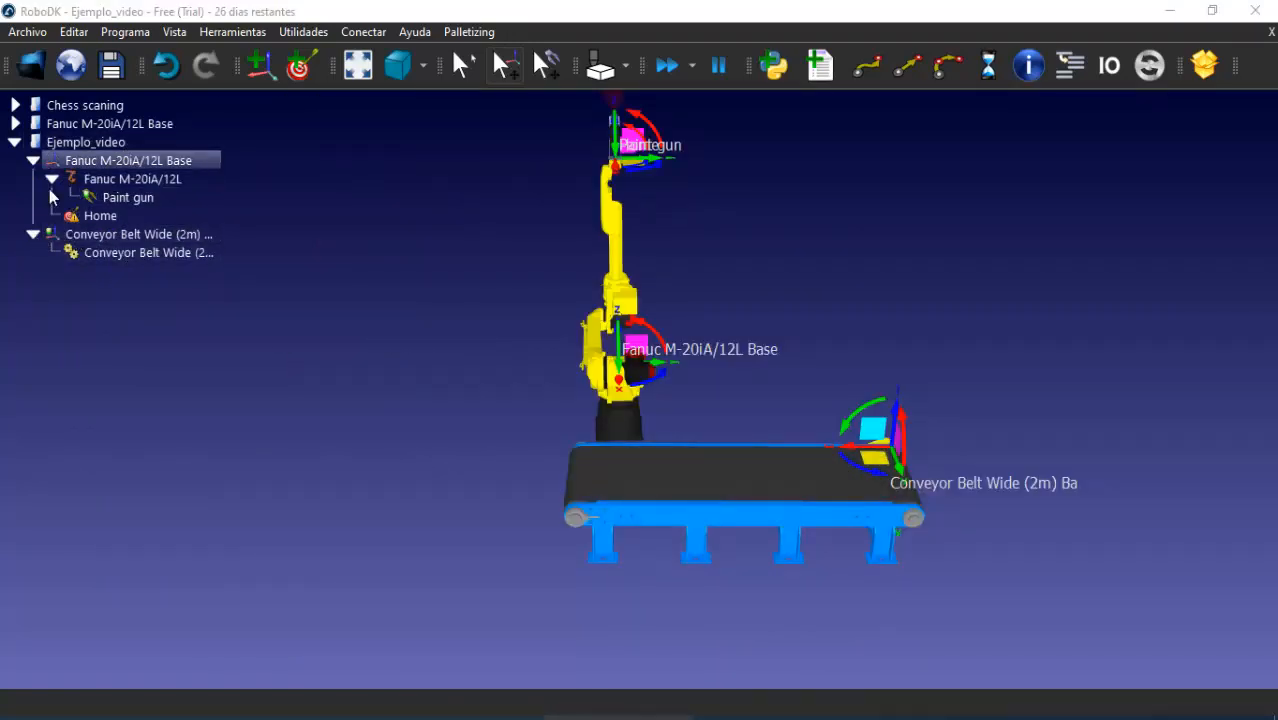
Jog the Conveyor Belt Wide (2m) mechanism back and forth along its axis and return it to its home position
click(118, 233)
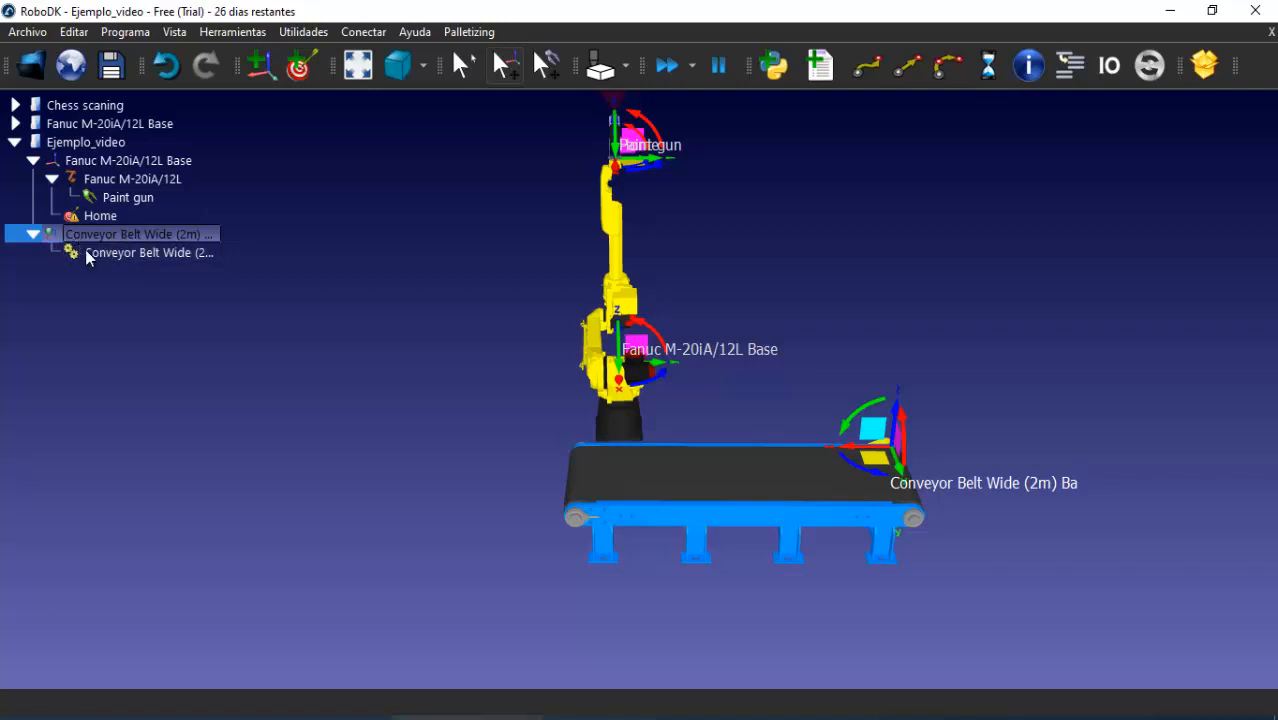
double_click(99, 254)
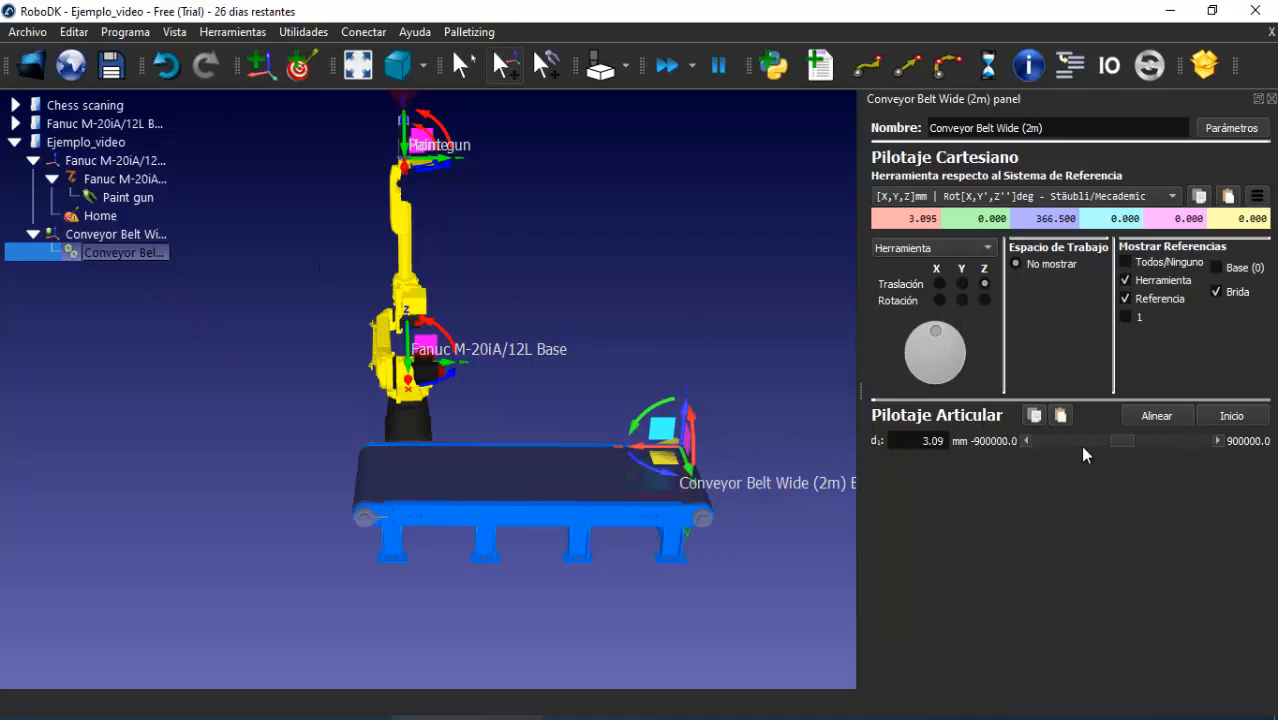
drag(1025, 440, 1025, 439)
drag(1219, 441, 1214, 437)
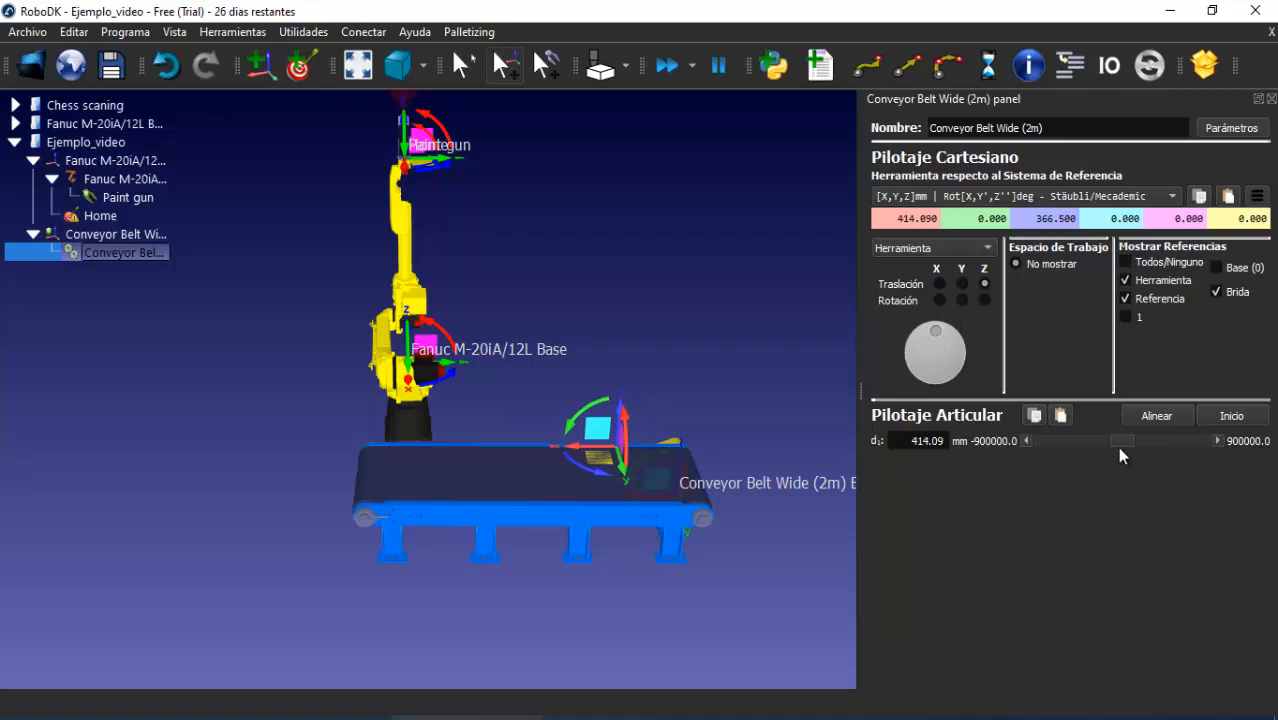
drag(1117, 446, 1109, 448)
click(1221, 420)
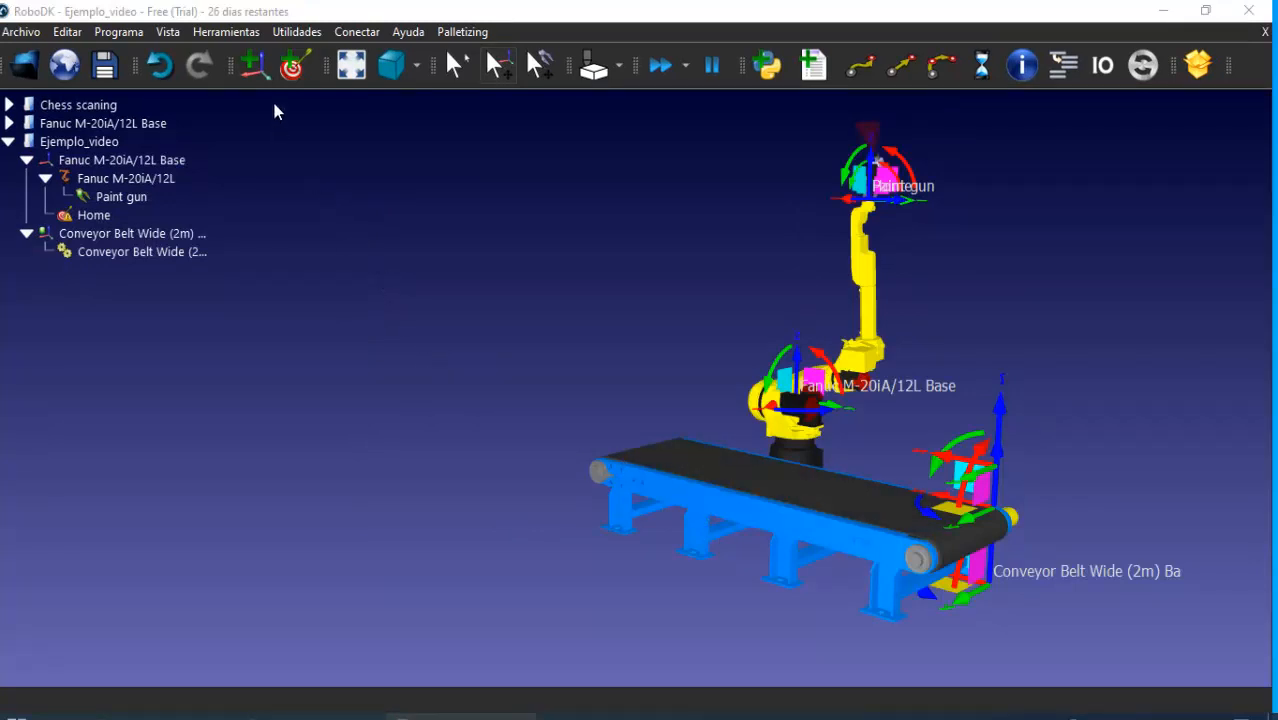
Add a reference frame, nest it under the Conveyor Belt Wide (2m) mechanism and place it on the belt beside the conveyor's base frame
click(254, 65)
drag(64, 272, 96, 251)
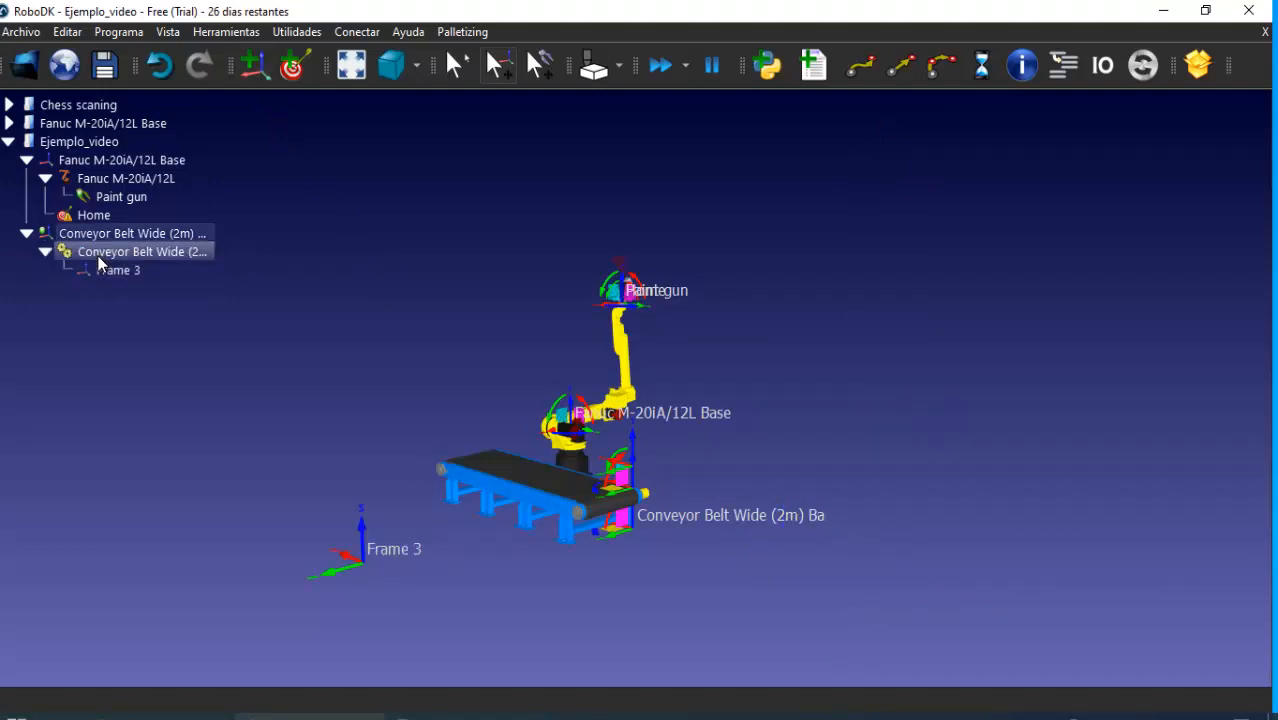
alt+drag(333, 582, 598, 540)
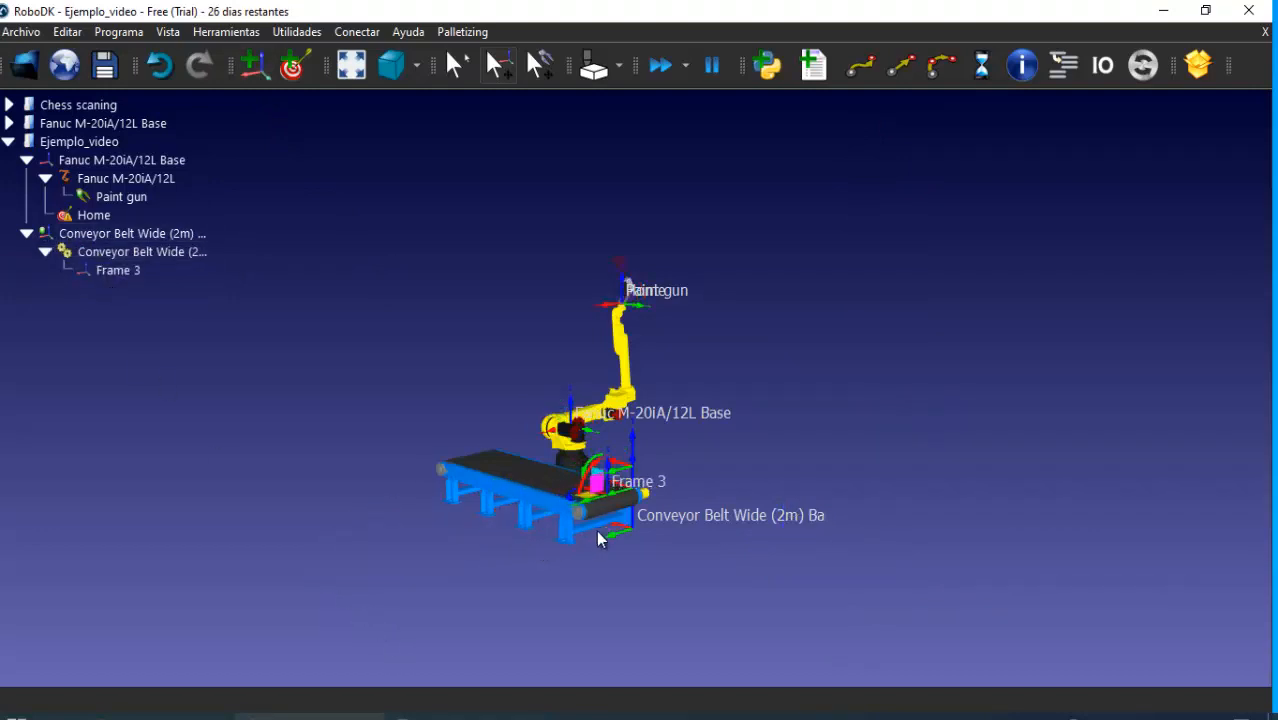
Jog the Conveyor Belt Wide (2m) mechanism back and forth along its axis to check the motion of Frame 3
click(142, 251)
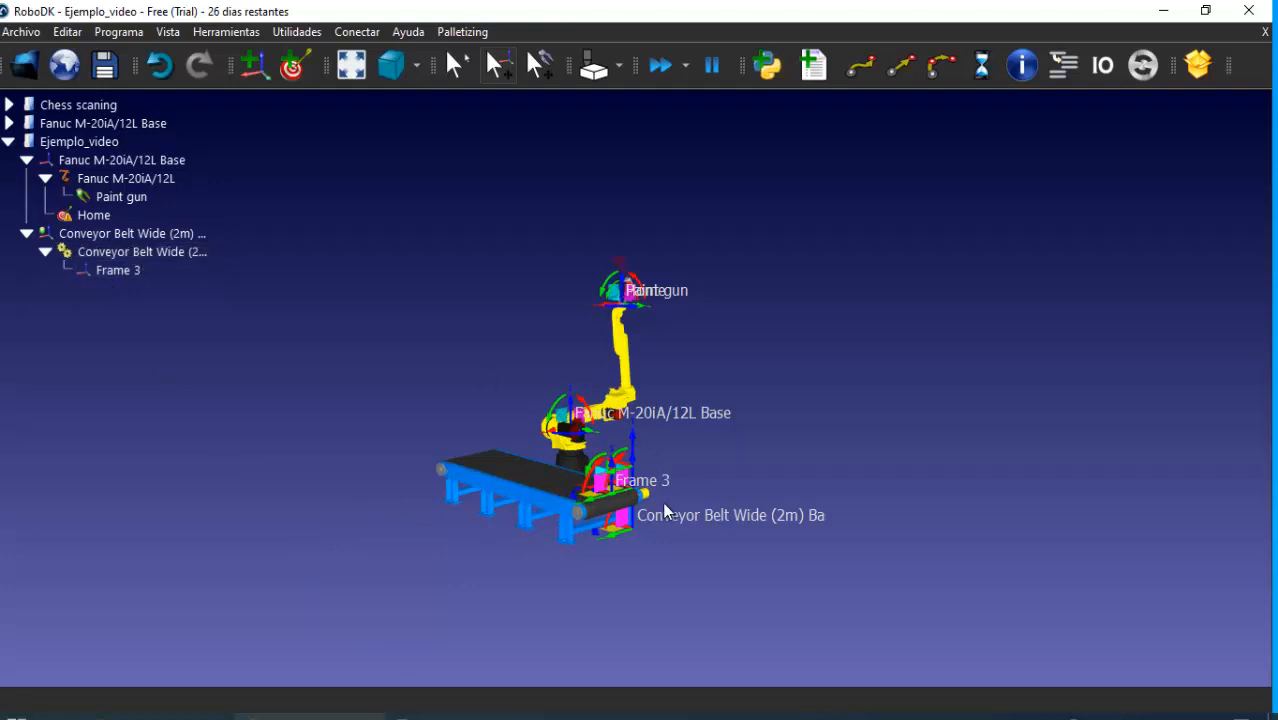
double_click(142, 255)
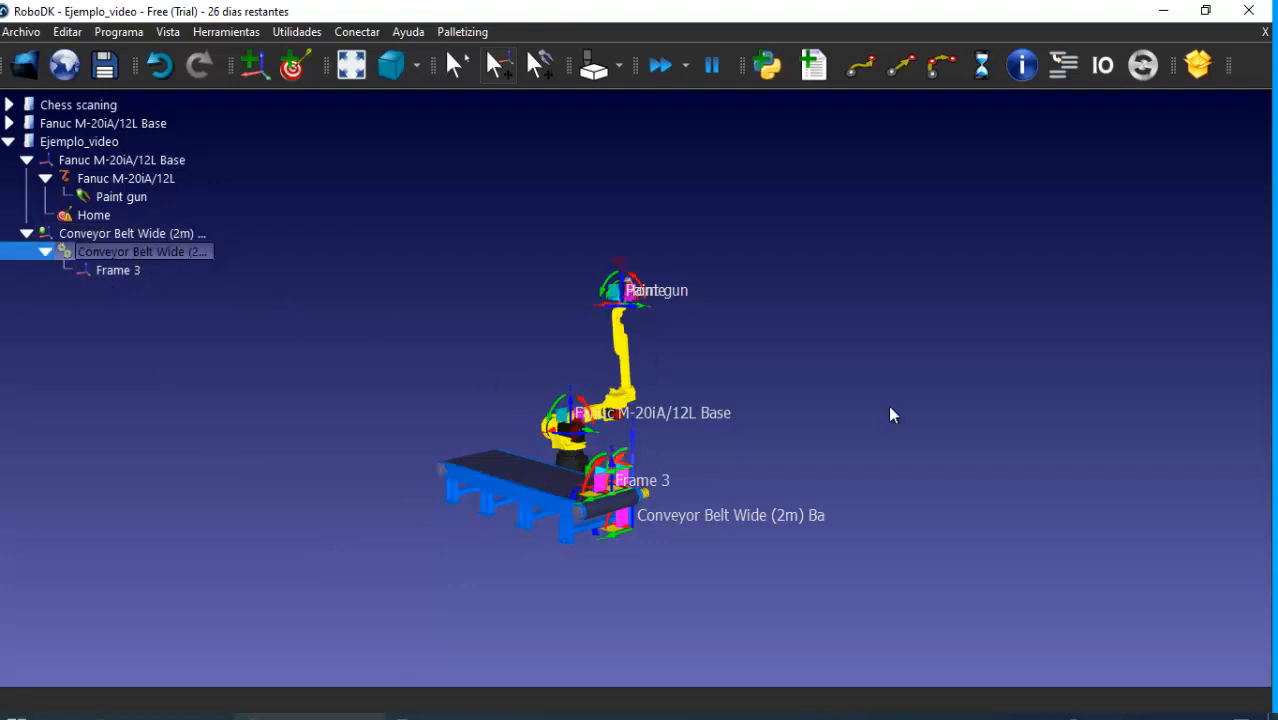
click(1021, 439)
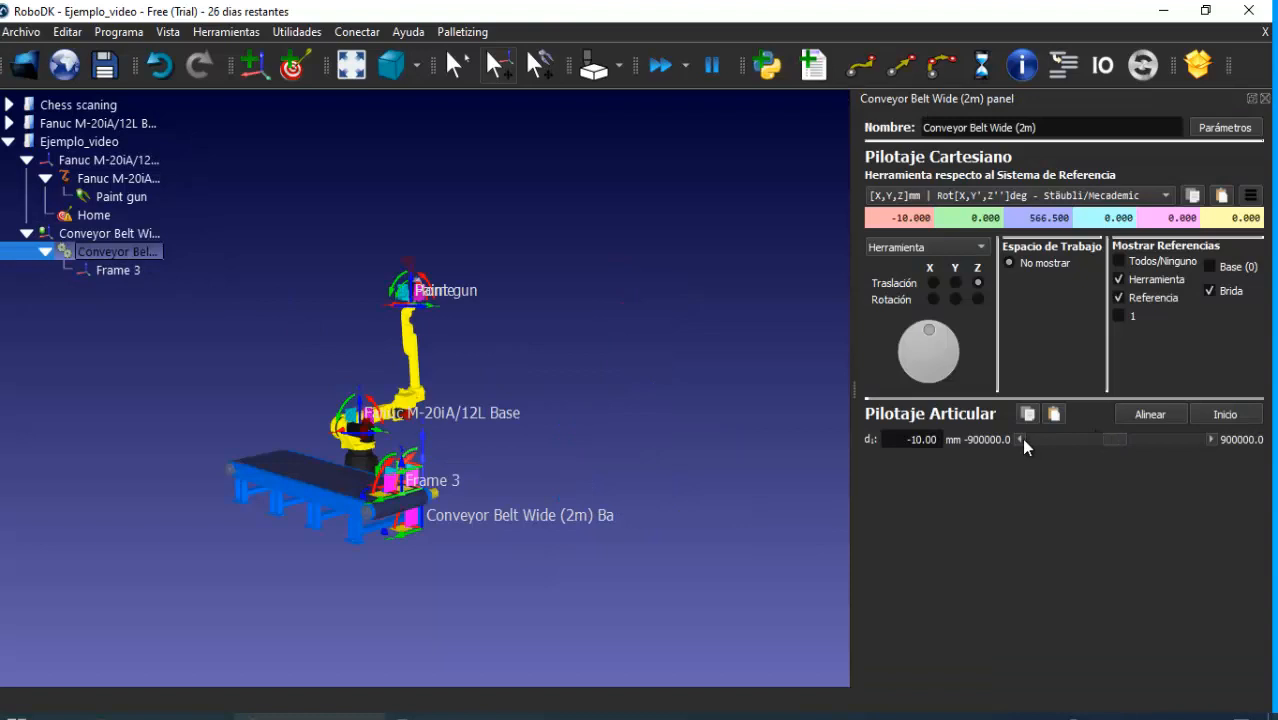
click(1212, 439)
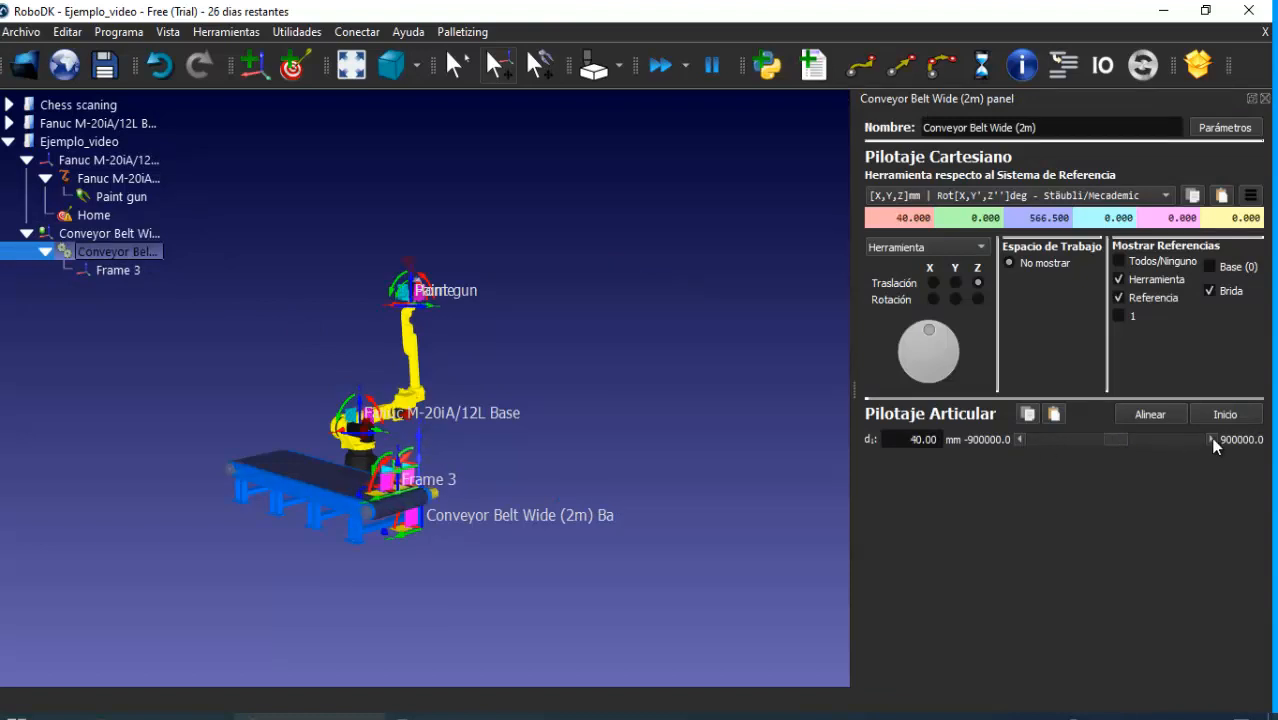
click(1212, 440)
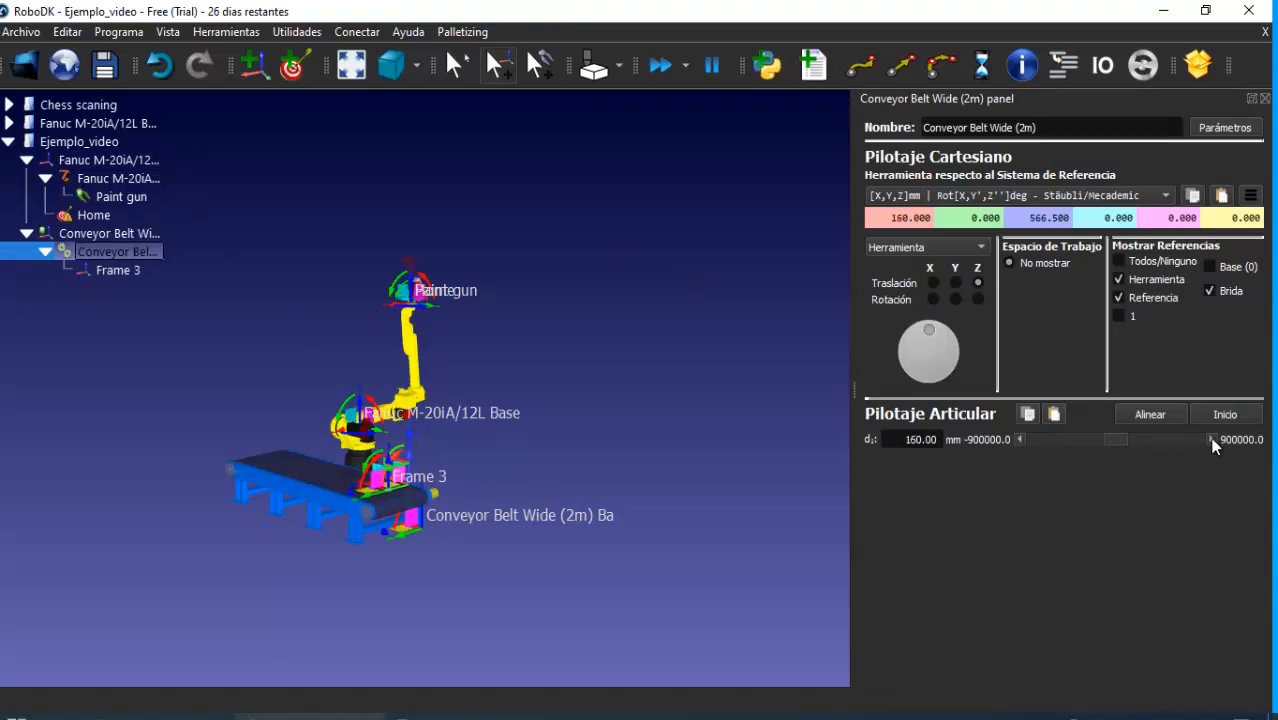
click(1212, 440)
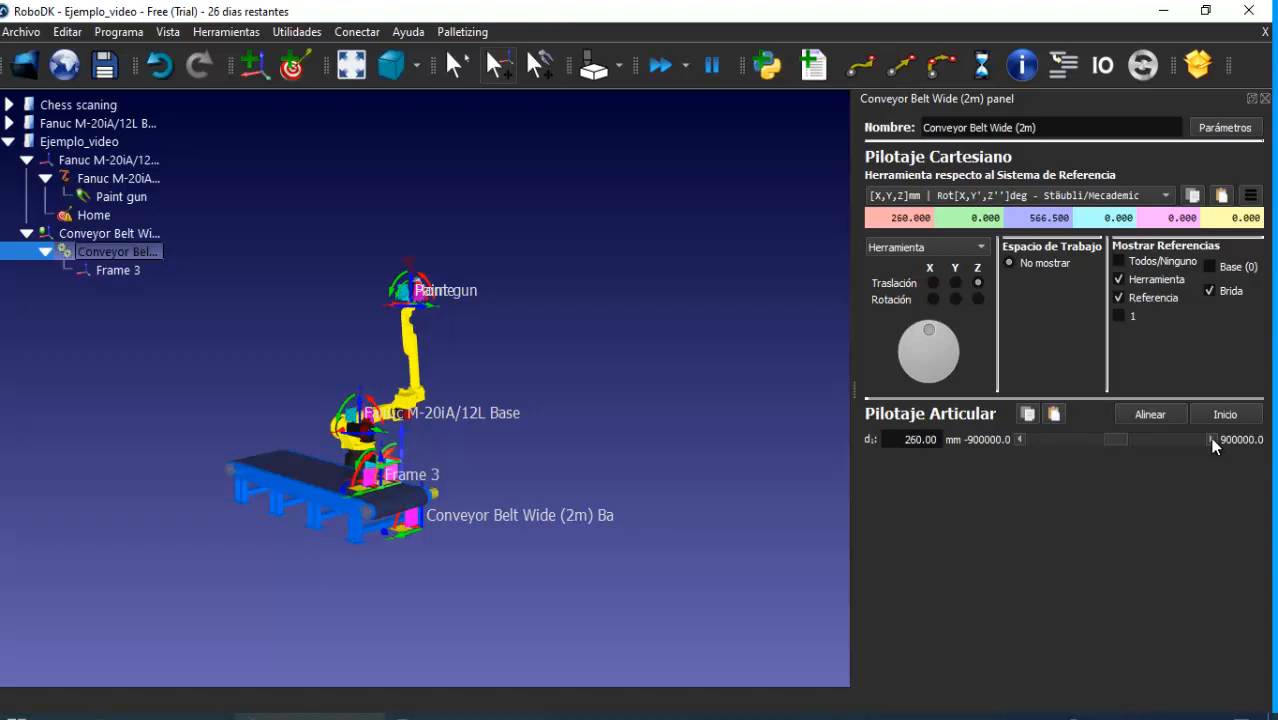
click(1212, 440)
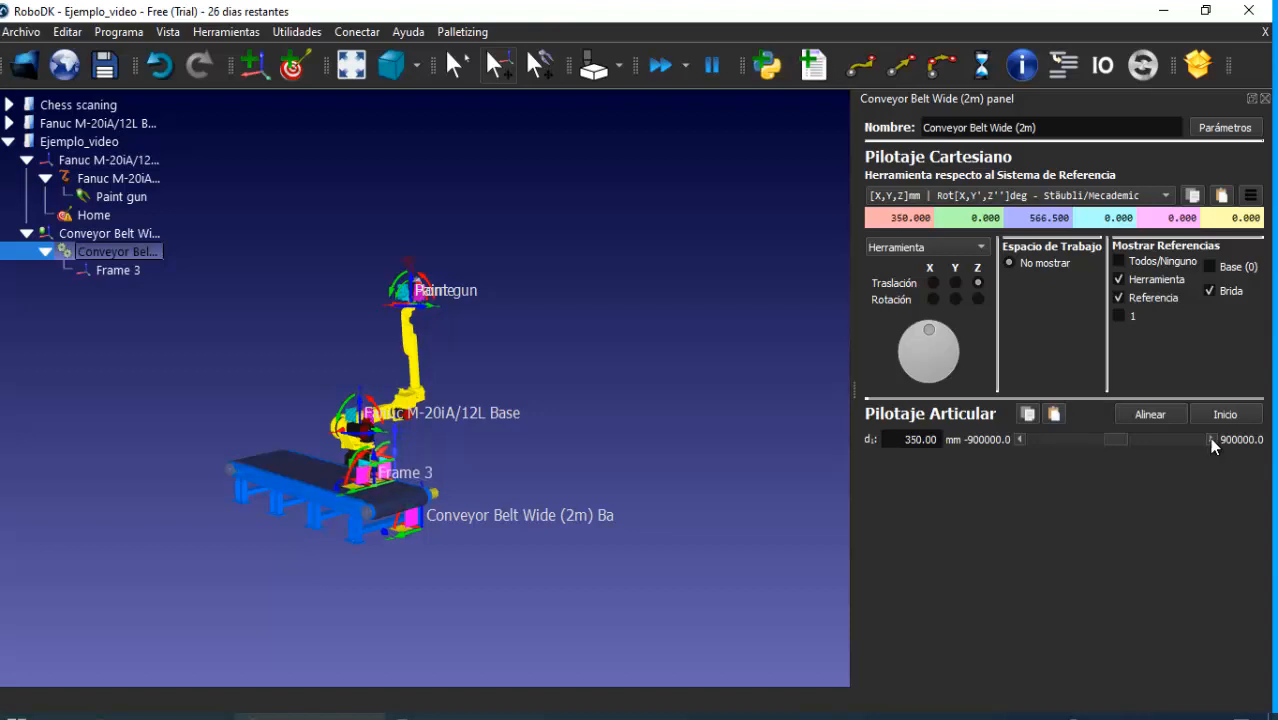
click(1020, 439)
click(1213, 439)
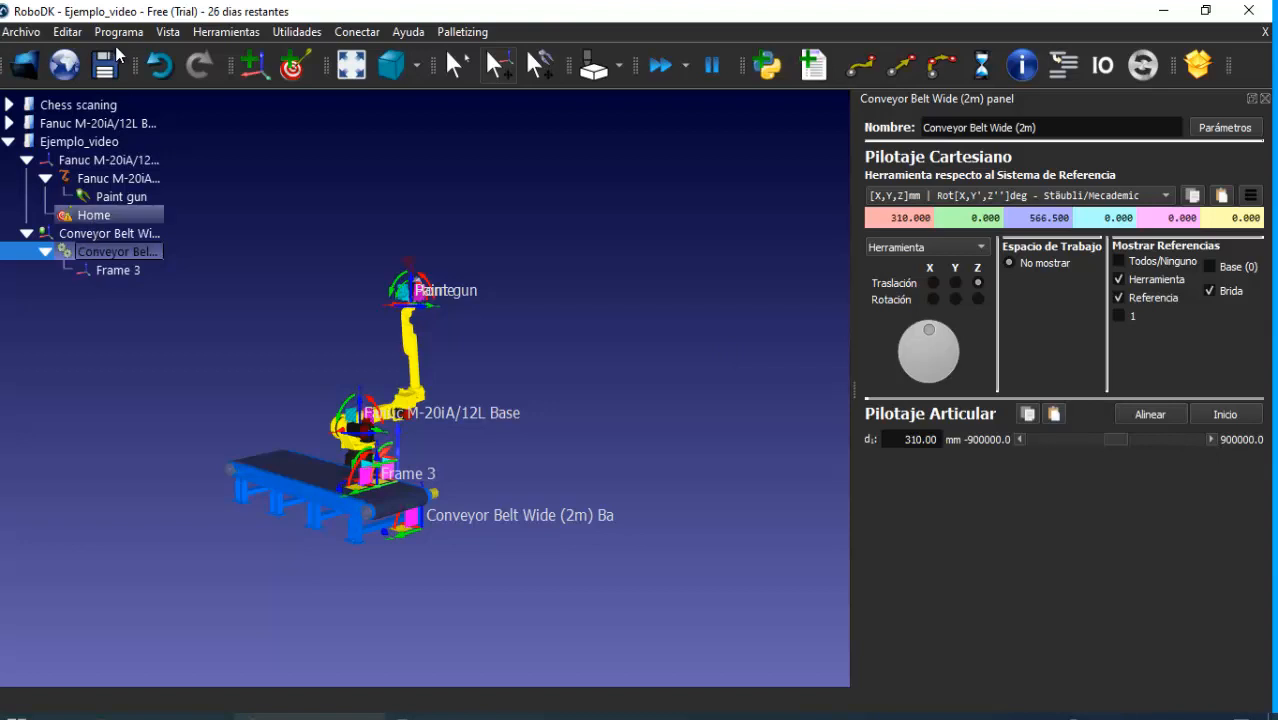
Load the Object Chess Rook file from the RoboDK Library folder into the station
click(21, 32)
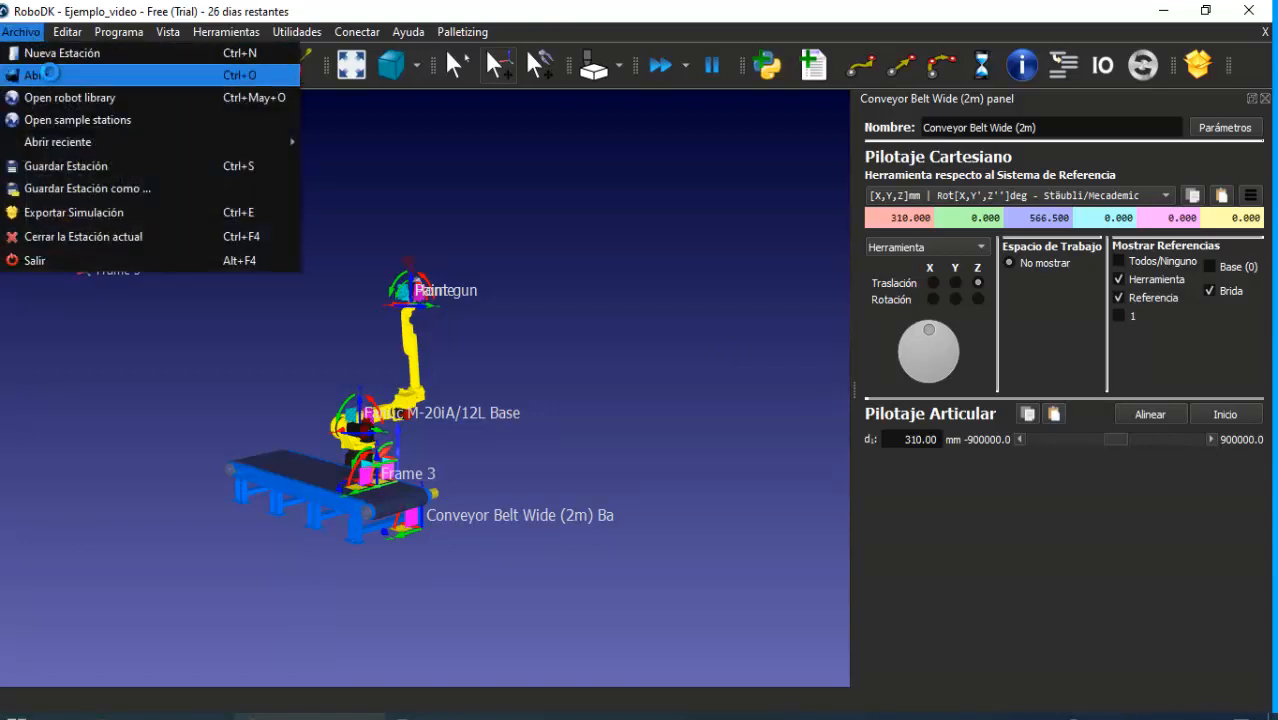
click(50, 76)
scroll(681, 368, down, 10)
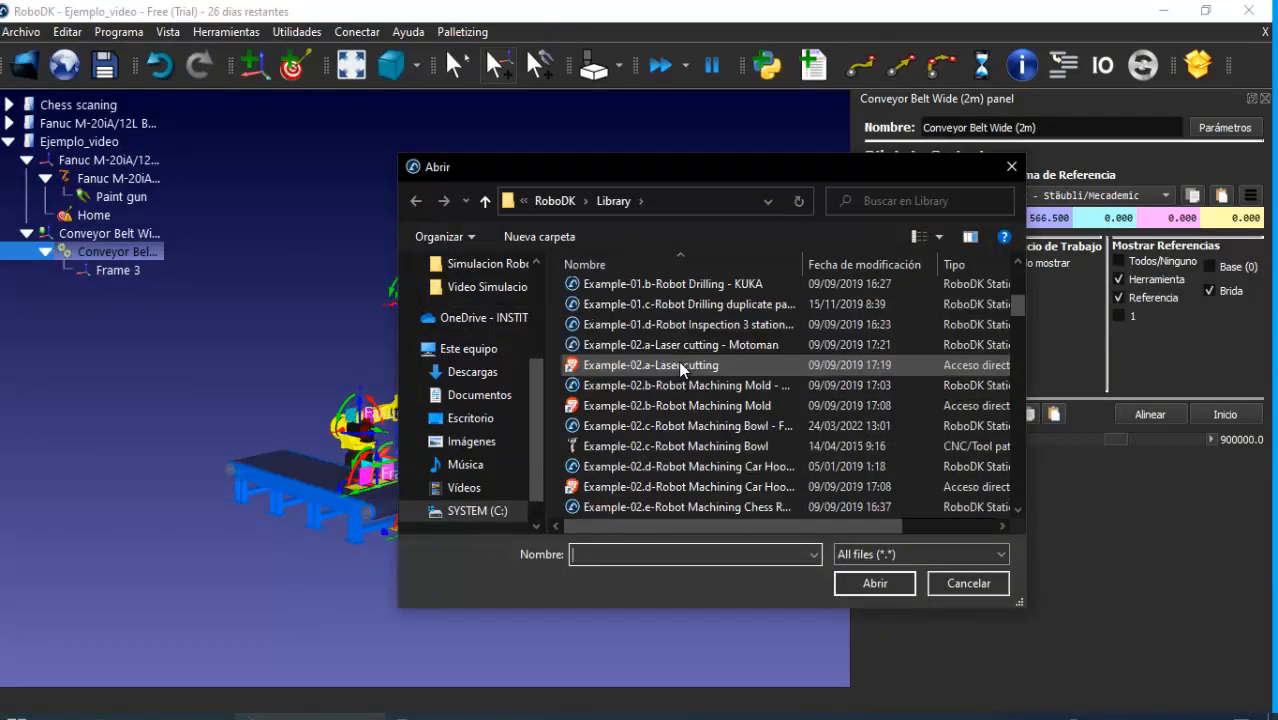
scroll(680, 368, down, 20)
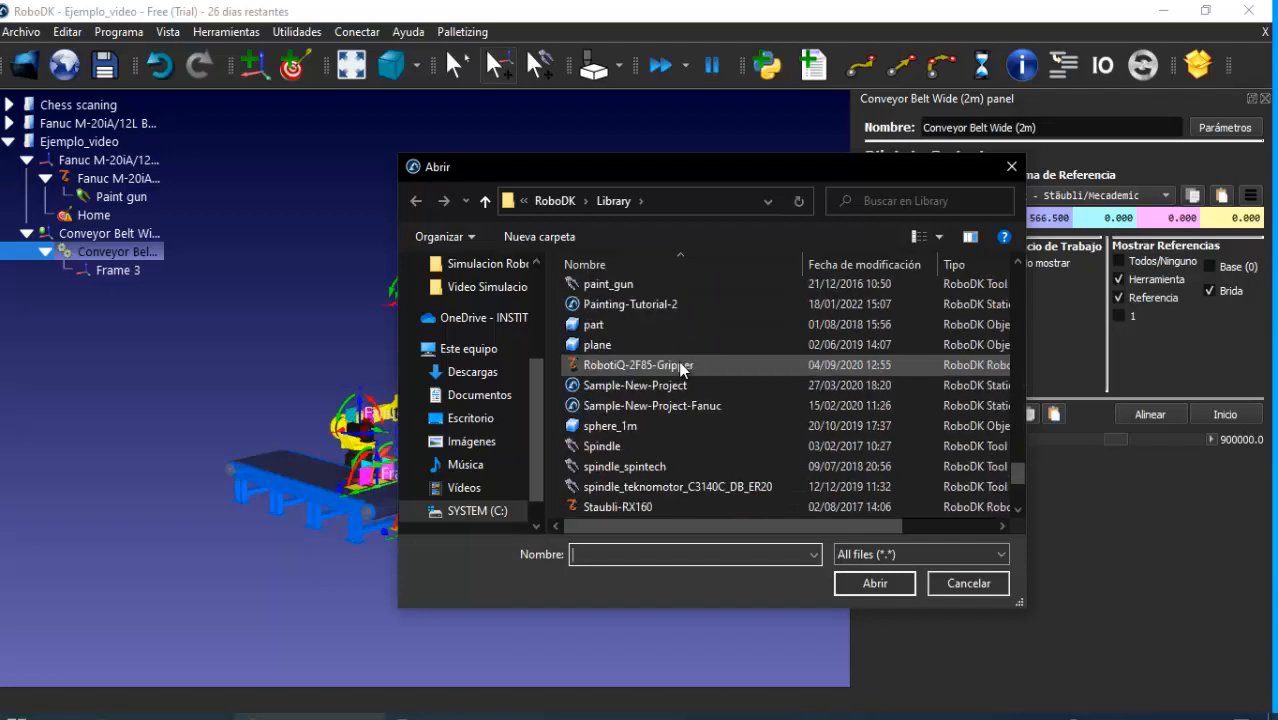
scroll(681, 368, down, 3)
scroll(677, 363, up, 10)
scroll(677, 363, down, 1)
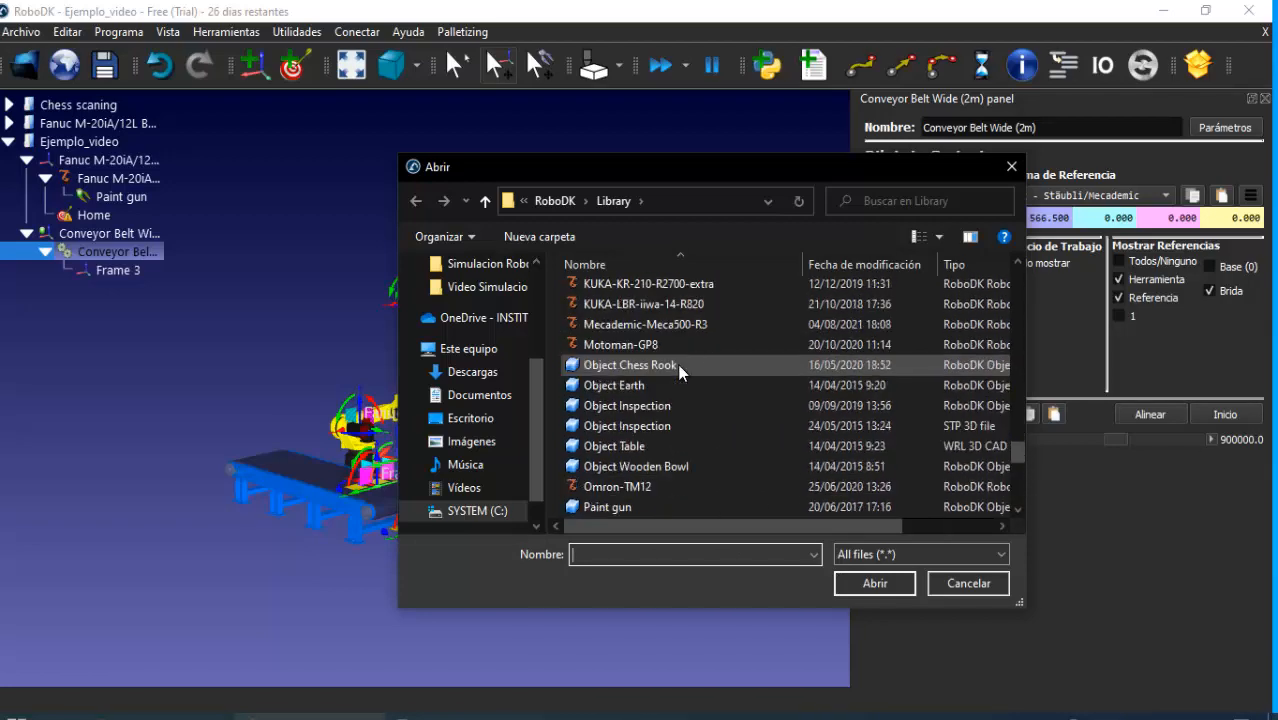
click(677, 363)
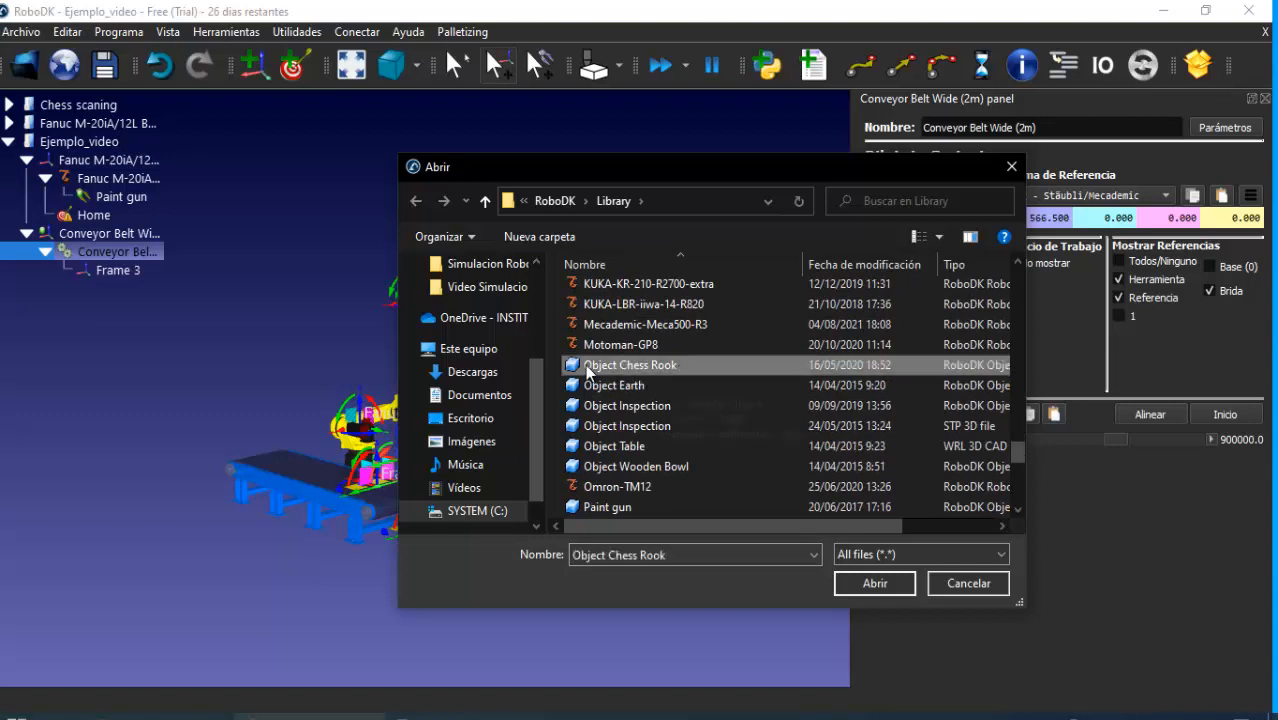
click(866, 584)
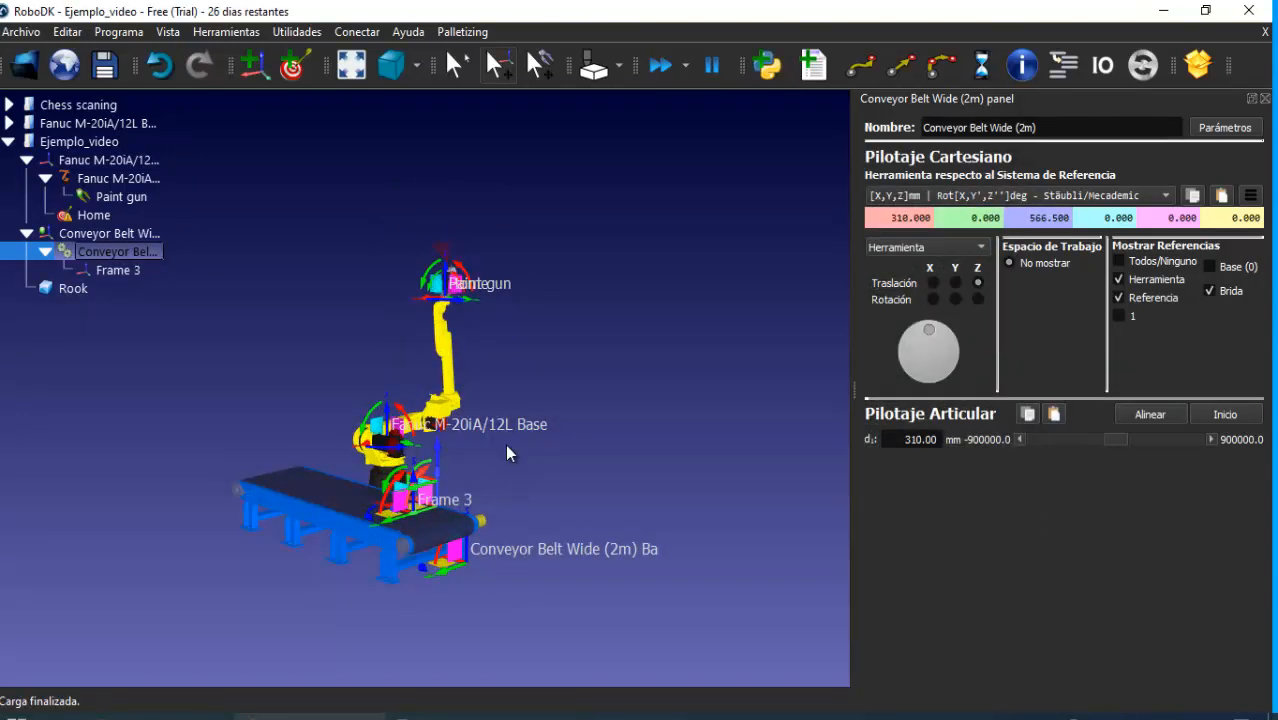
Nest the Rook under Frame 3 and shift that frame slightly across the belt
drag(75, 288, 96, 270)
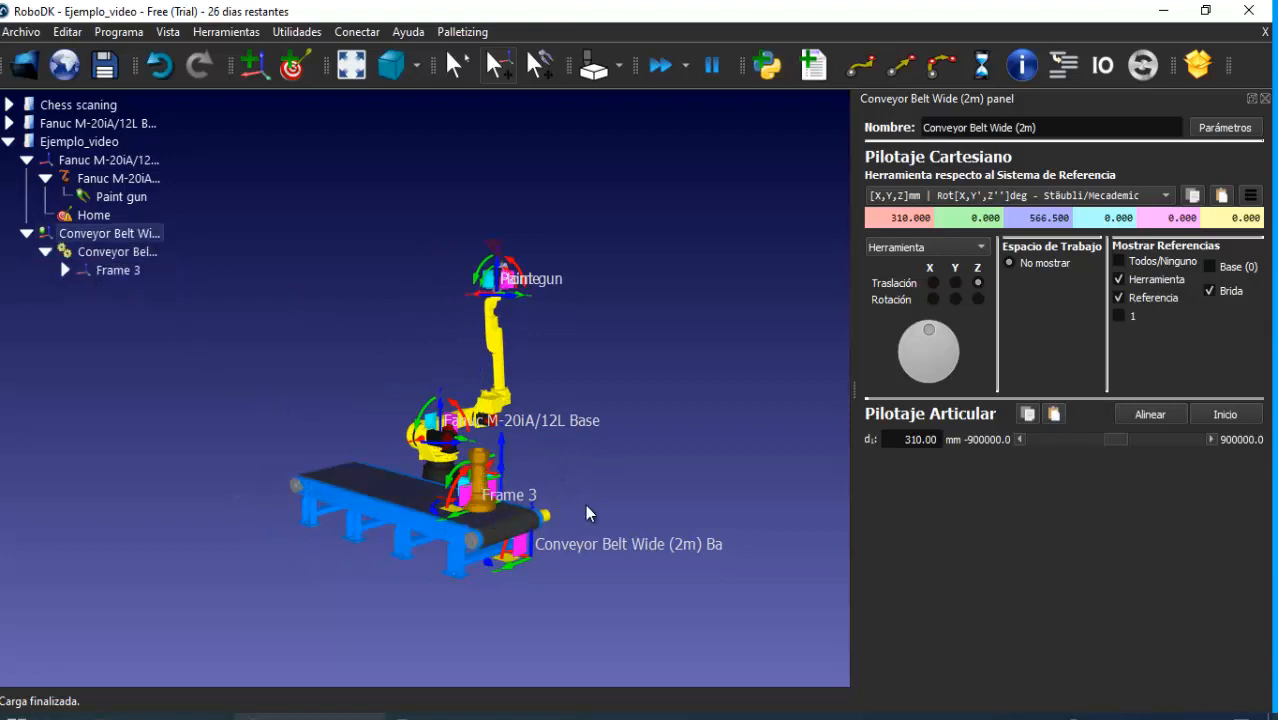
middle_drag(600, 507, 648, 507)
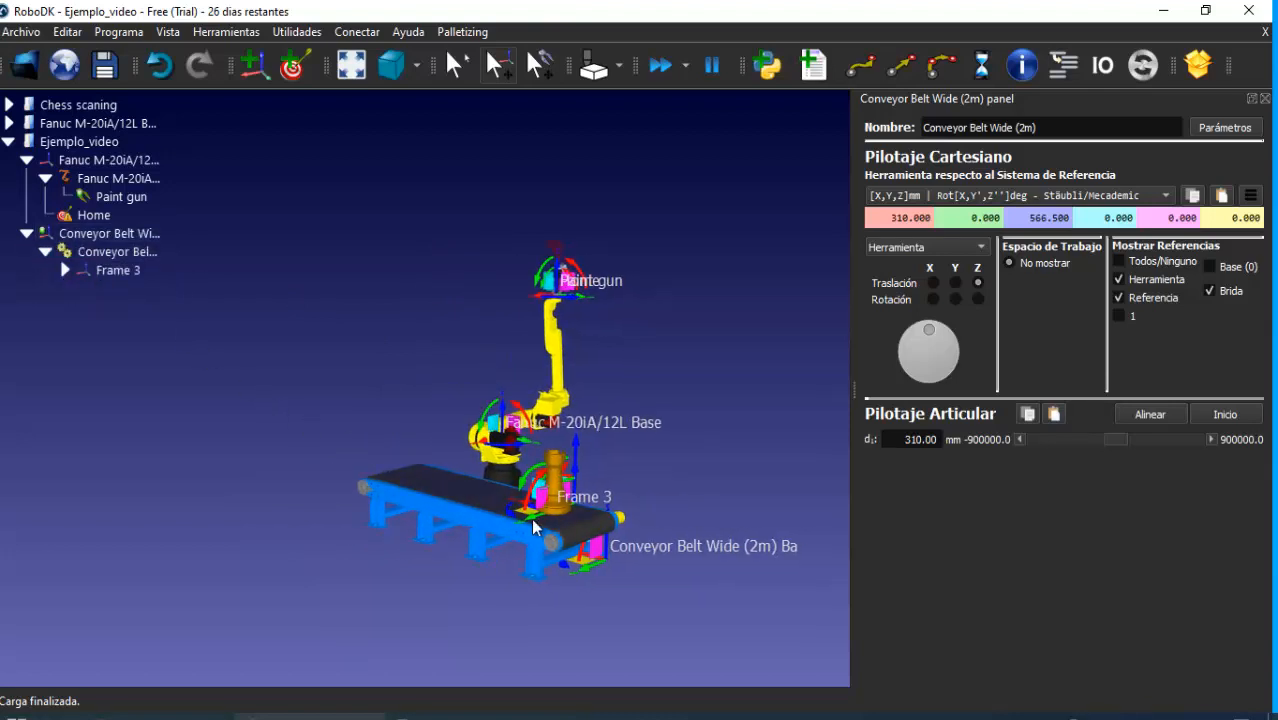
mouse_move(531, 520)
mouse_down()
mouse_move(516, 529)
mouse_move(543, 517)
mouse_move(528, 523)
mouse_up()
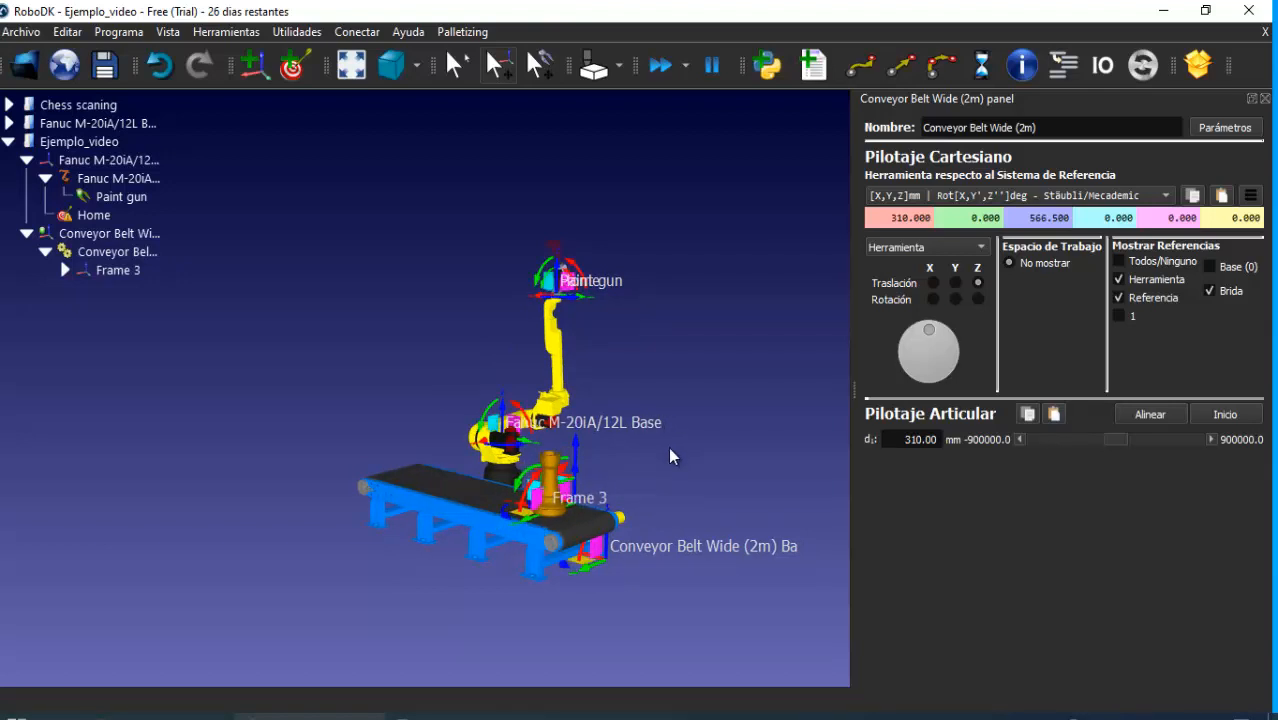
middle_drag(678, 450, 772, 474)
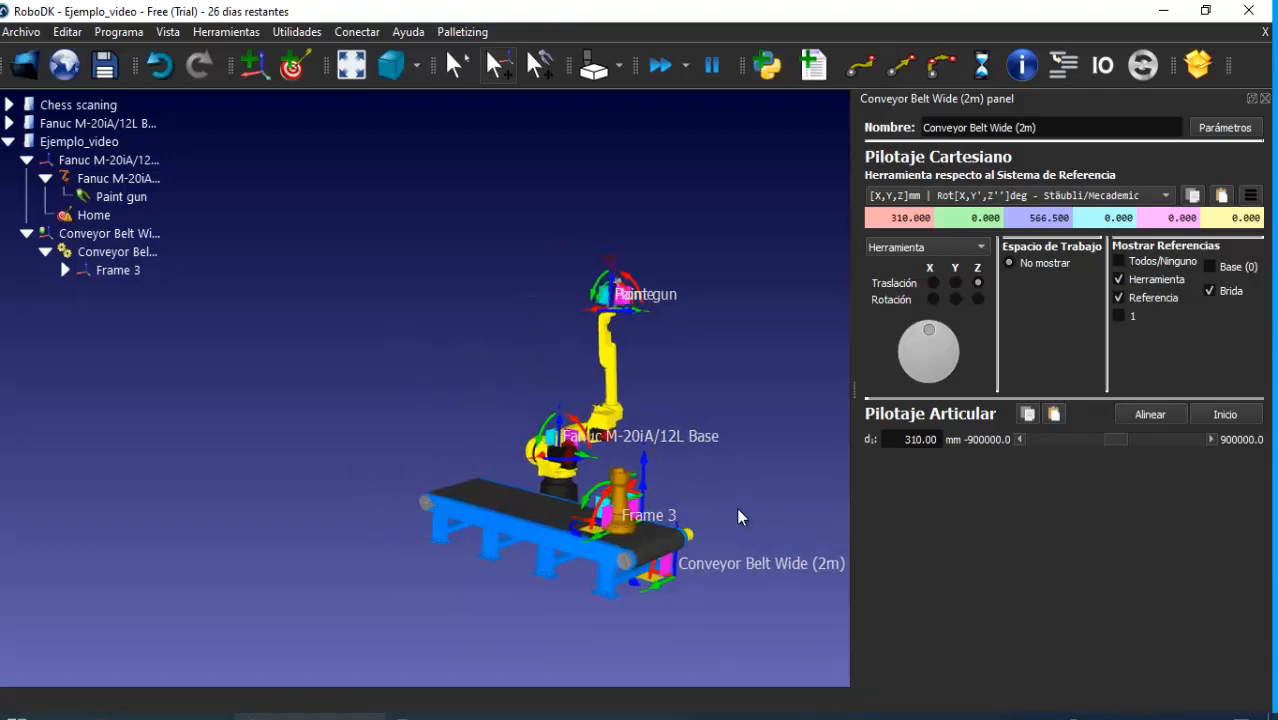
Jog the conveyor back and forth to check the rook's travel, and return the mechanism to its home position
click(1019, 439)
click(1019, 439)
click(1019, 439)
click(1019, 439)
click(1210, 439)
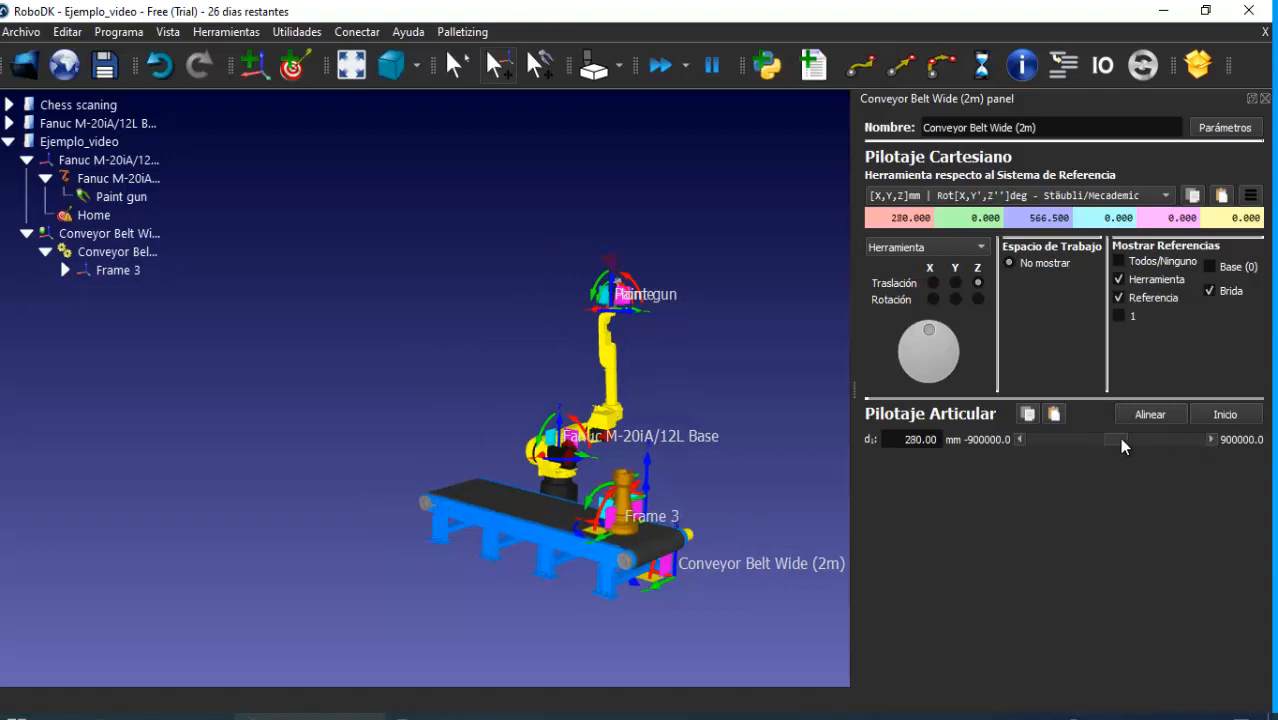
click(1211, 439)
click(1211, 439)
click(1211, 439)
click(1211, 439)
click(1211, 439)
click(1211, 439)
click(1211, 439)
click(1211, 439)
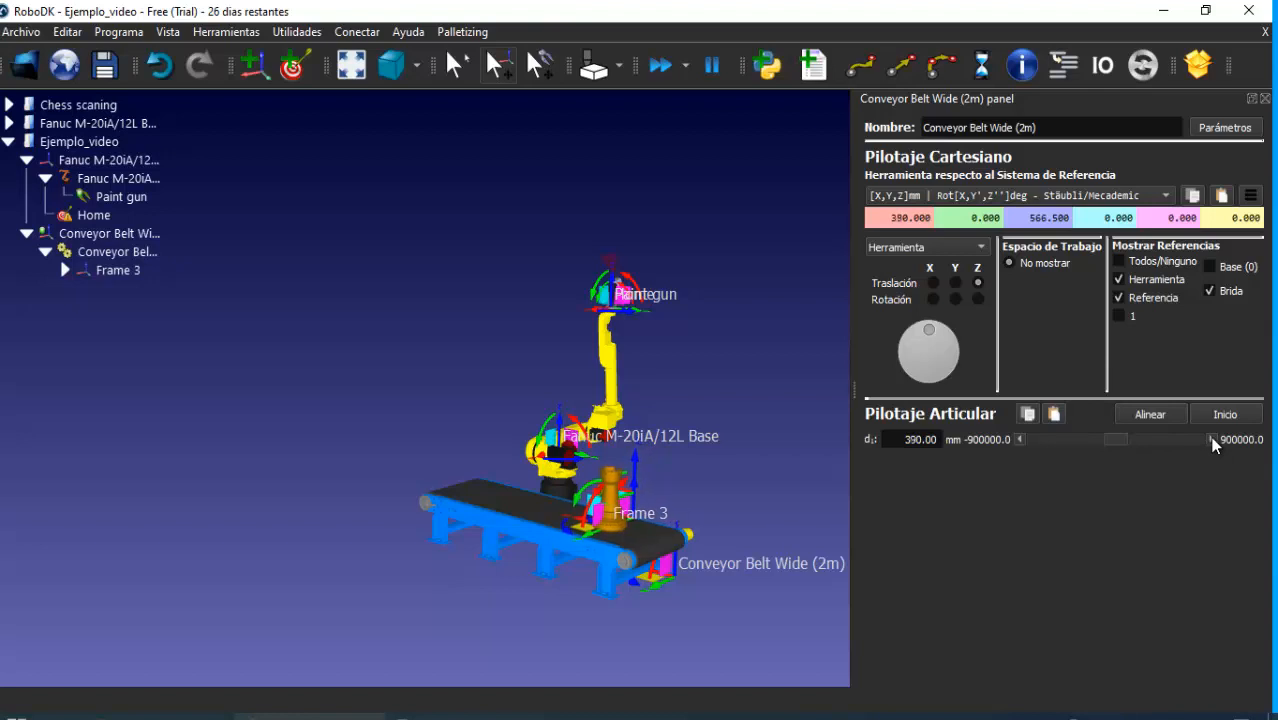
click(1211, 439)
click(1211, 439)
click(1211, 439)
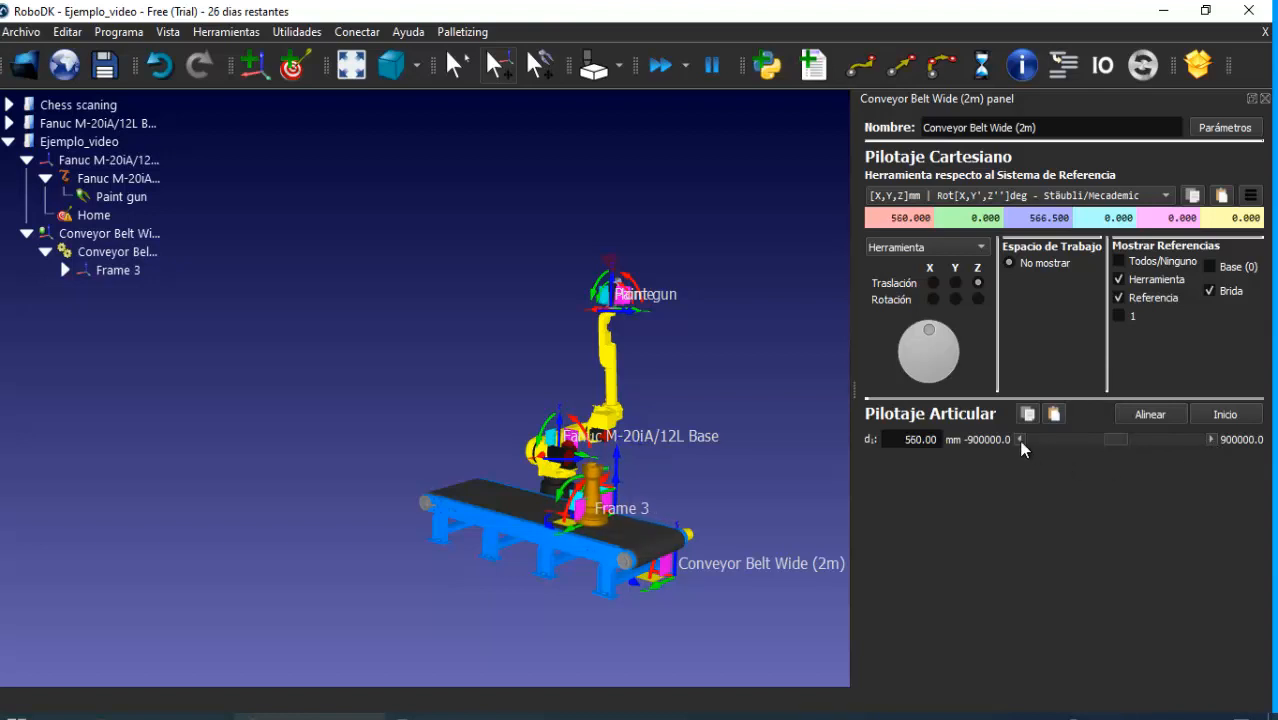
click(1019, 439)
click(1019, 439)
click(1019, 439)
click(1019, 439)
click(1019, 439)
click(1019, 439)
click(1019, 439)
click(1019, 439)
click(1019, 439)
click(1019, 439)
click(1019, 439)
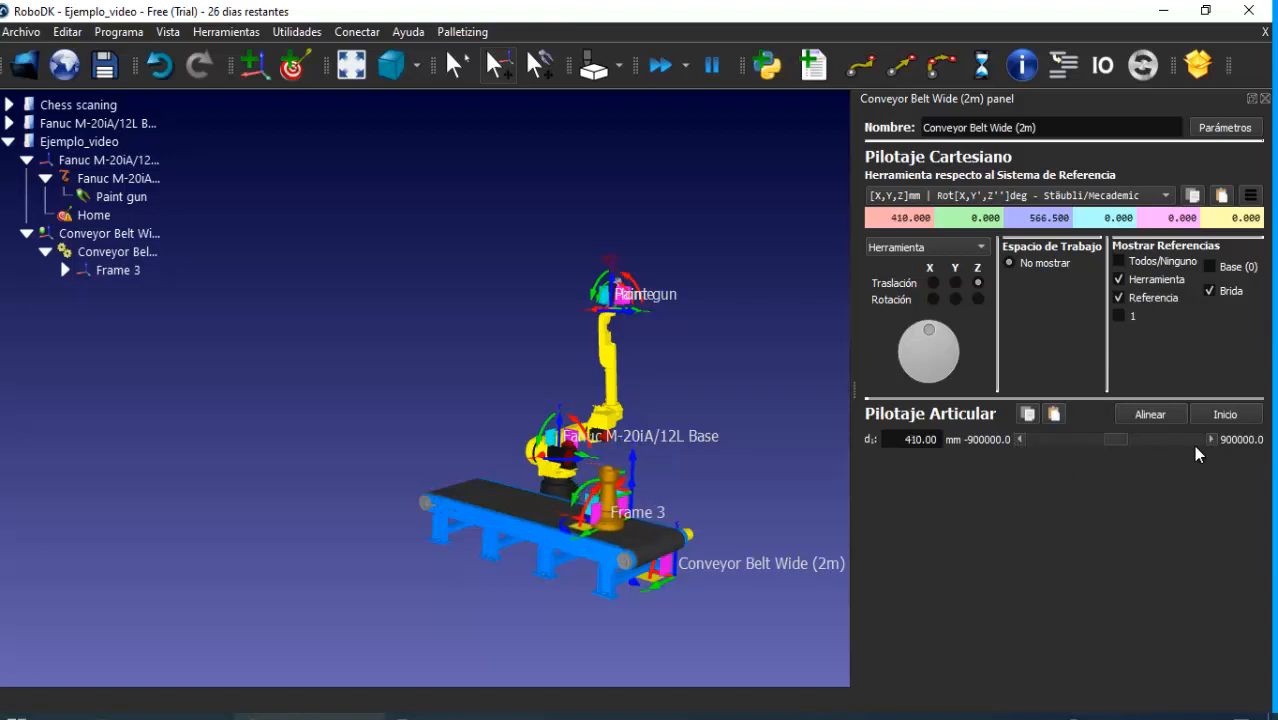
drag(1018, 439, 1017, 439)
click(1019, 439)
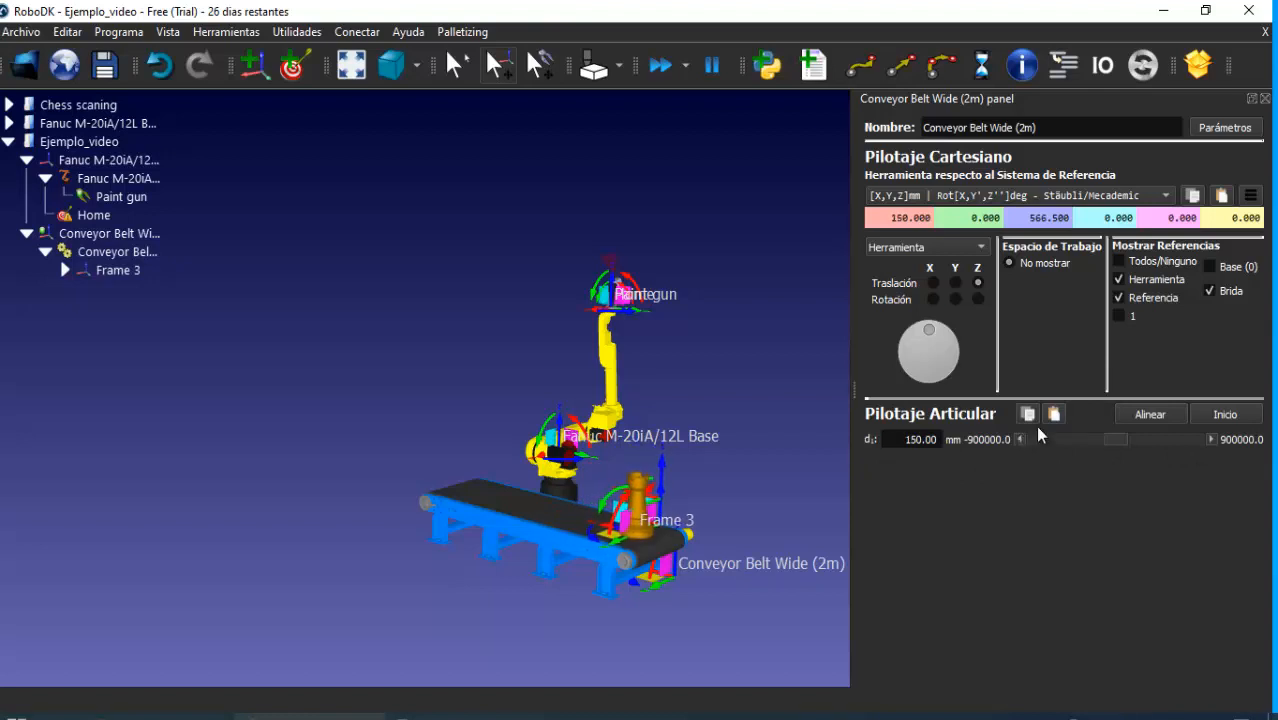
click(1225, 414)
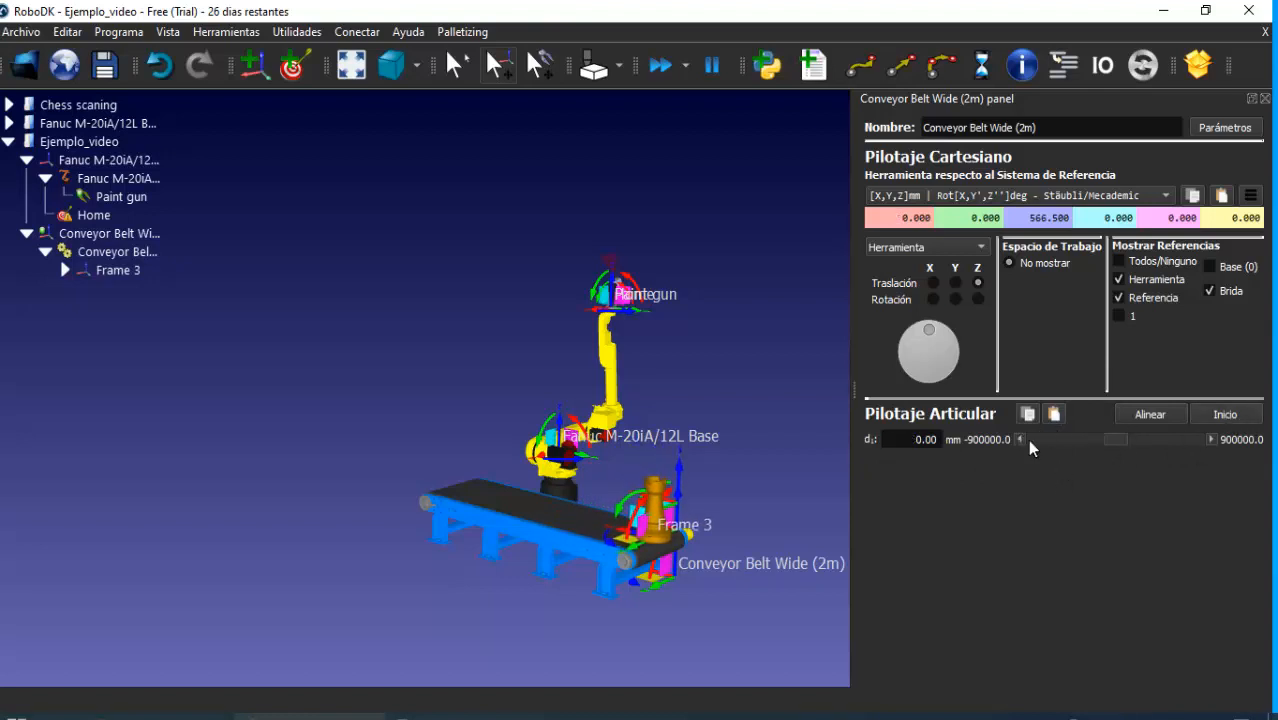
Advance the conveyor to 1730 mm, carrying the rook to the far end of the belt
click(1210, 439)
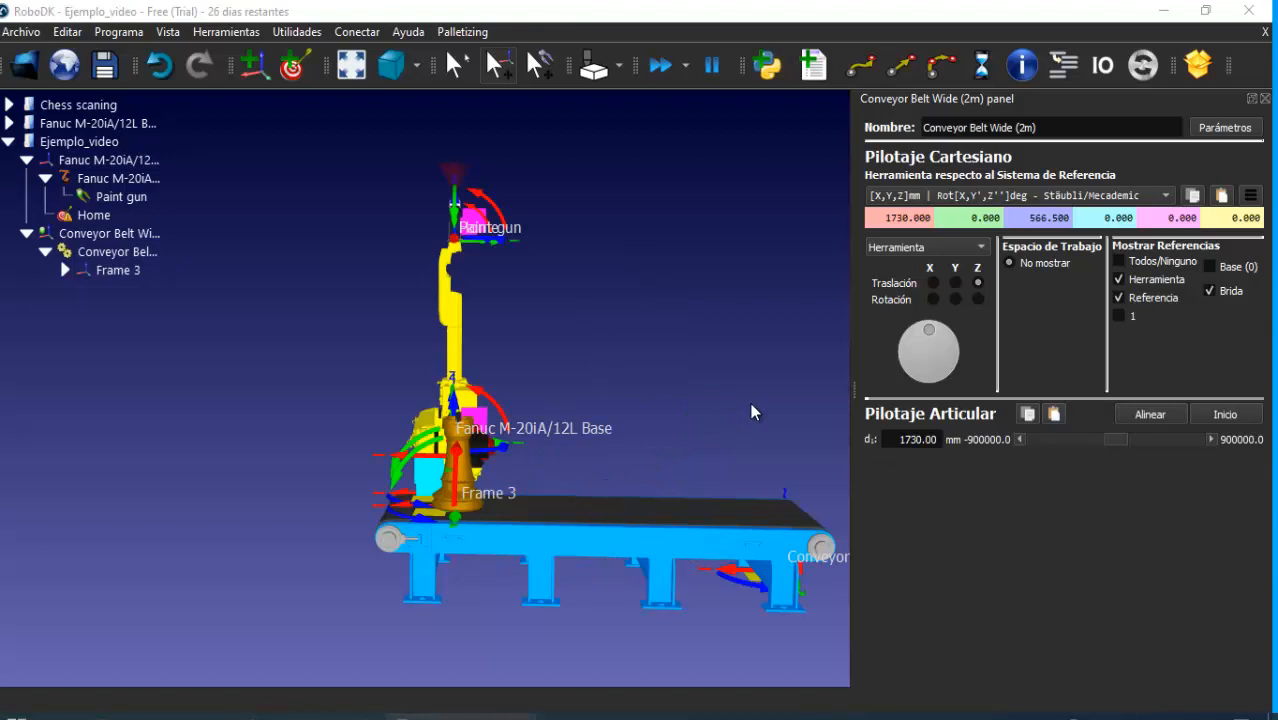
drag(754, 412, 700, 390)
scroll(624, 351, down, 3)
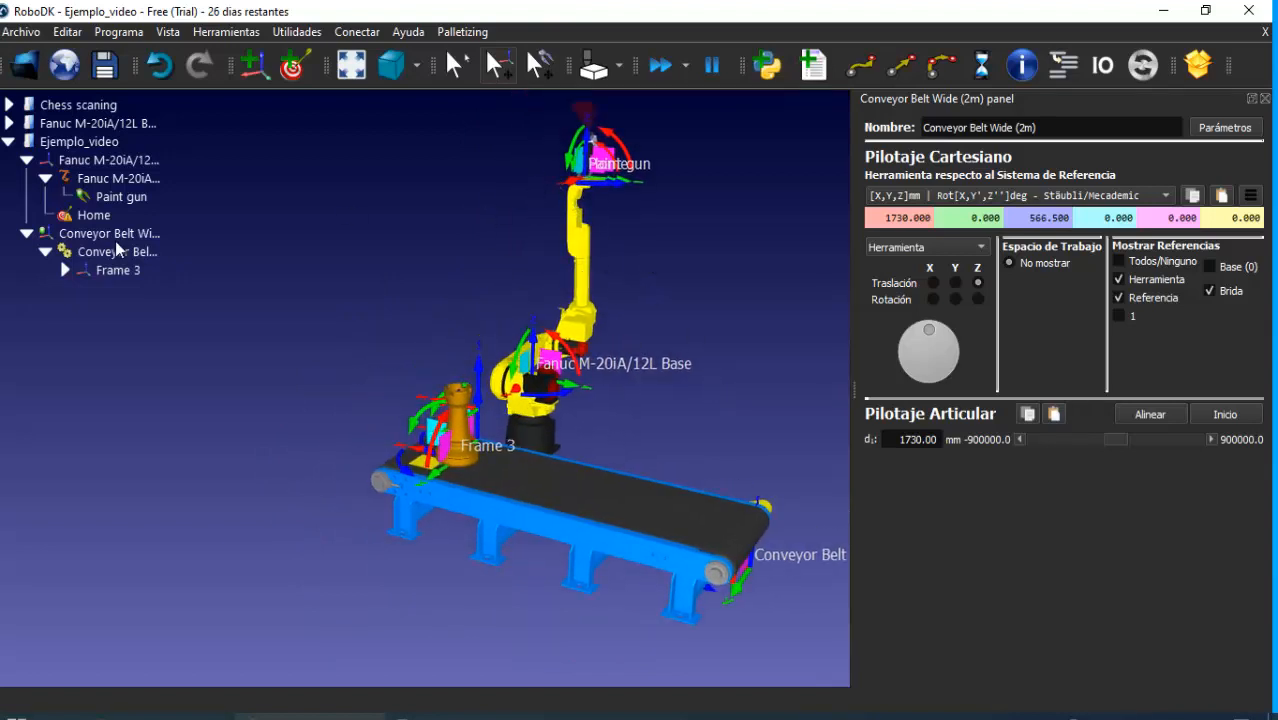
Add a target under the conveyor's base frame and rename it Sitio_escaneo
click(293, 74)
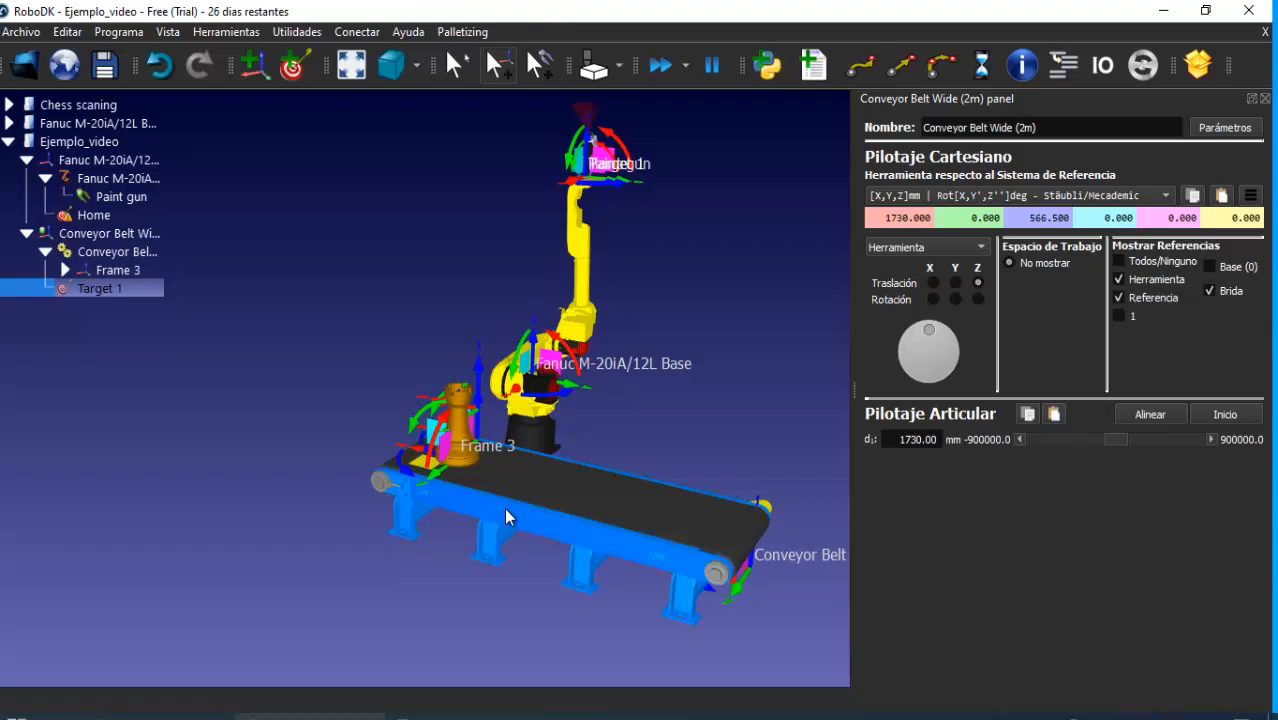
key(F2)
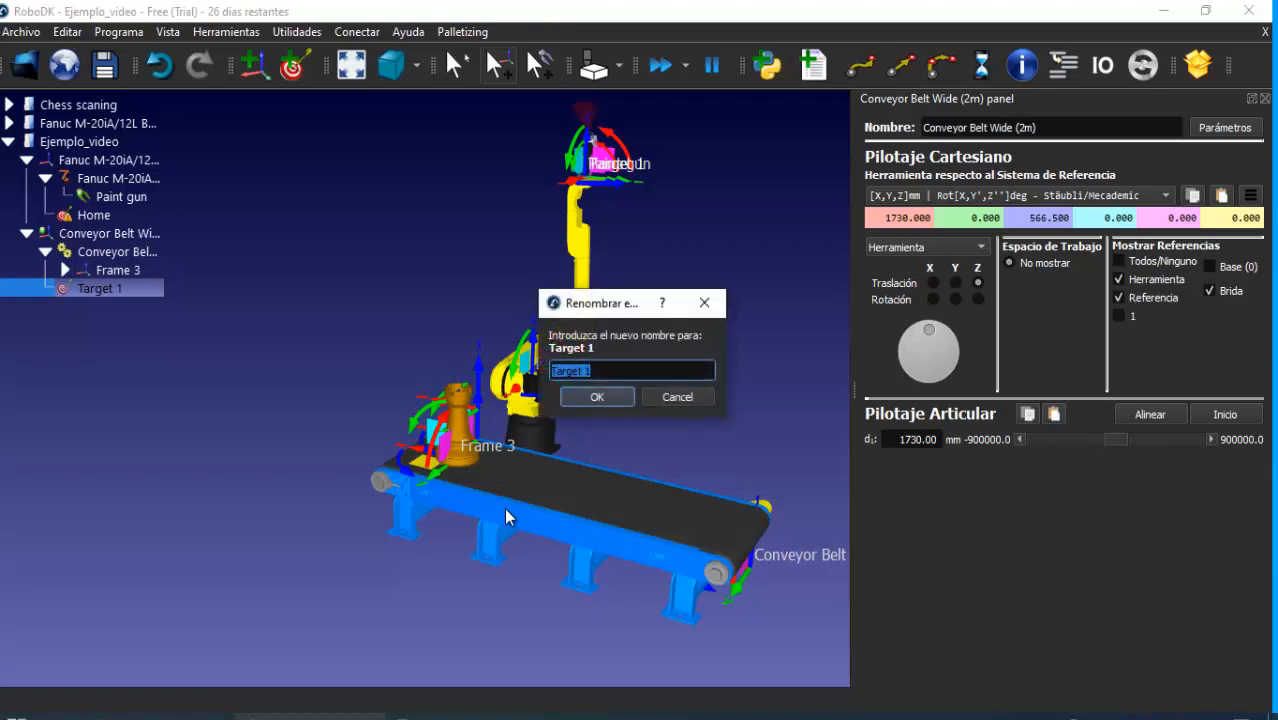
text(Sitio_escaneo)
key(Return)
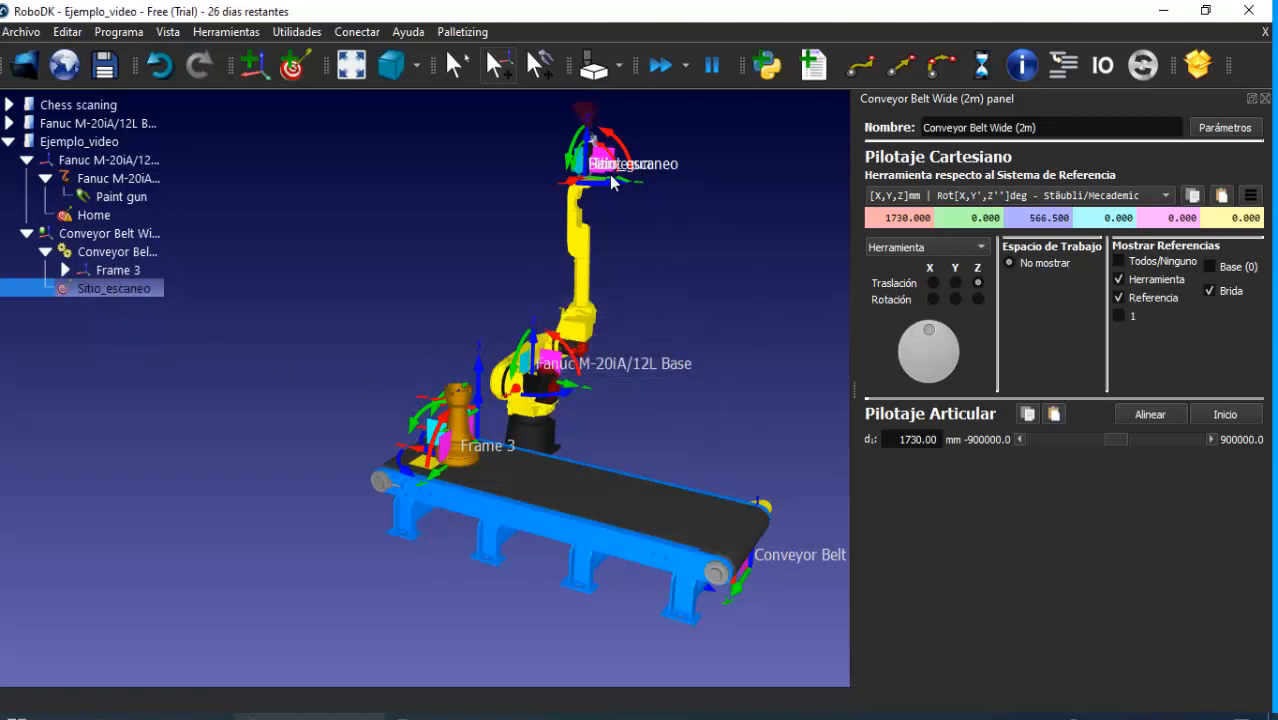
Teach the current position to the Sitio_escaneo target
scroll(615, 190, up, 5)
scroll(531, 173, down, 8)
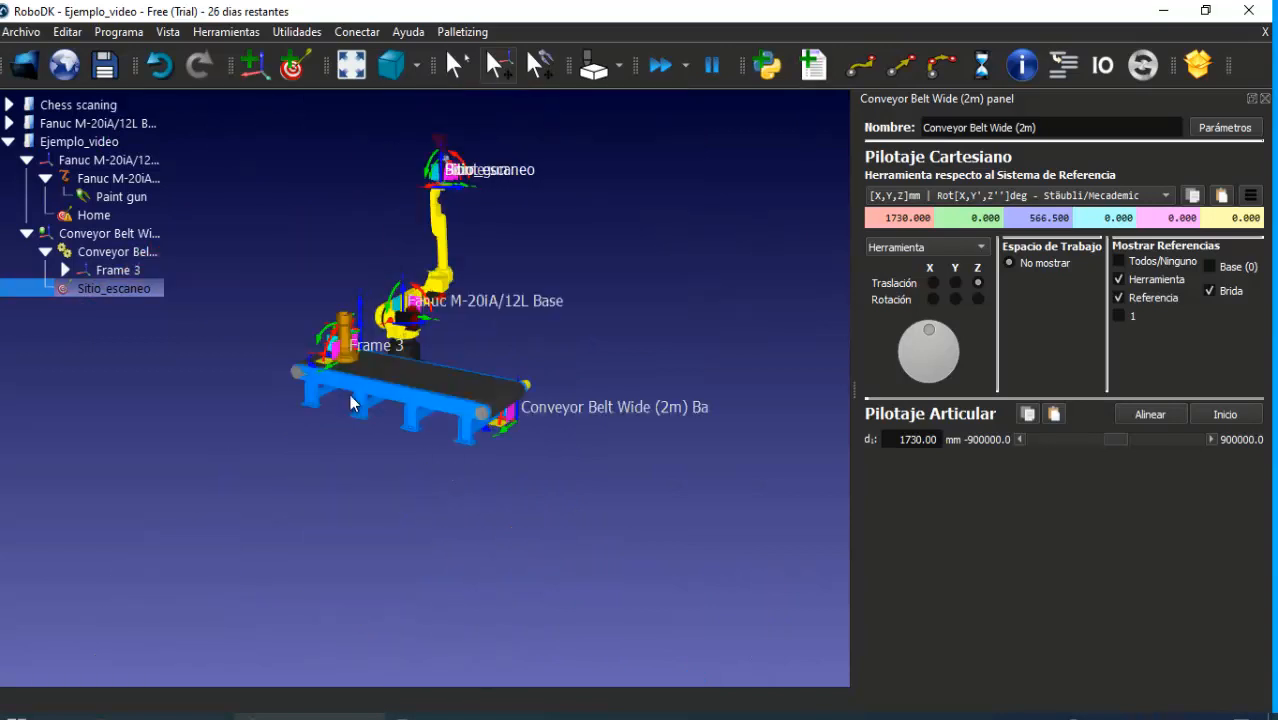
scroll(332, 370, up, 5)
scroll(352, 372, down, 7)
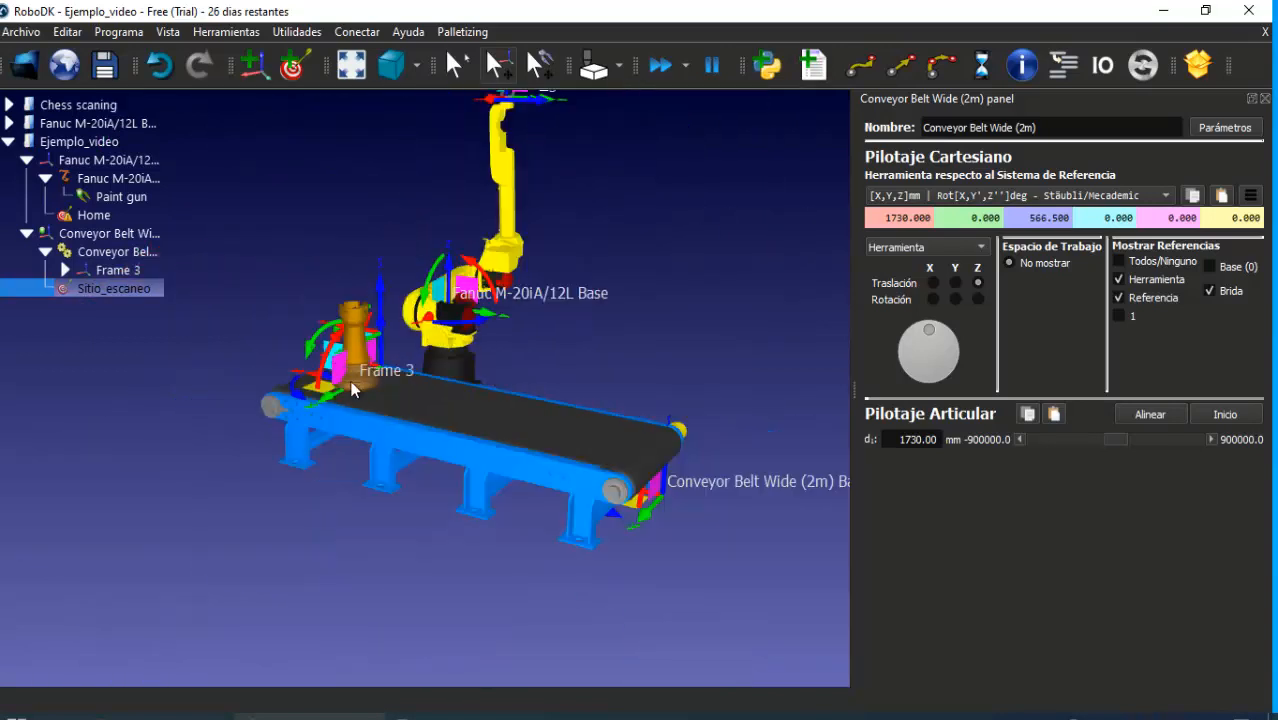
right_click(112, 288)
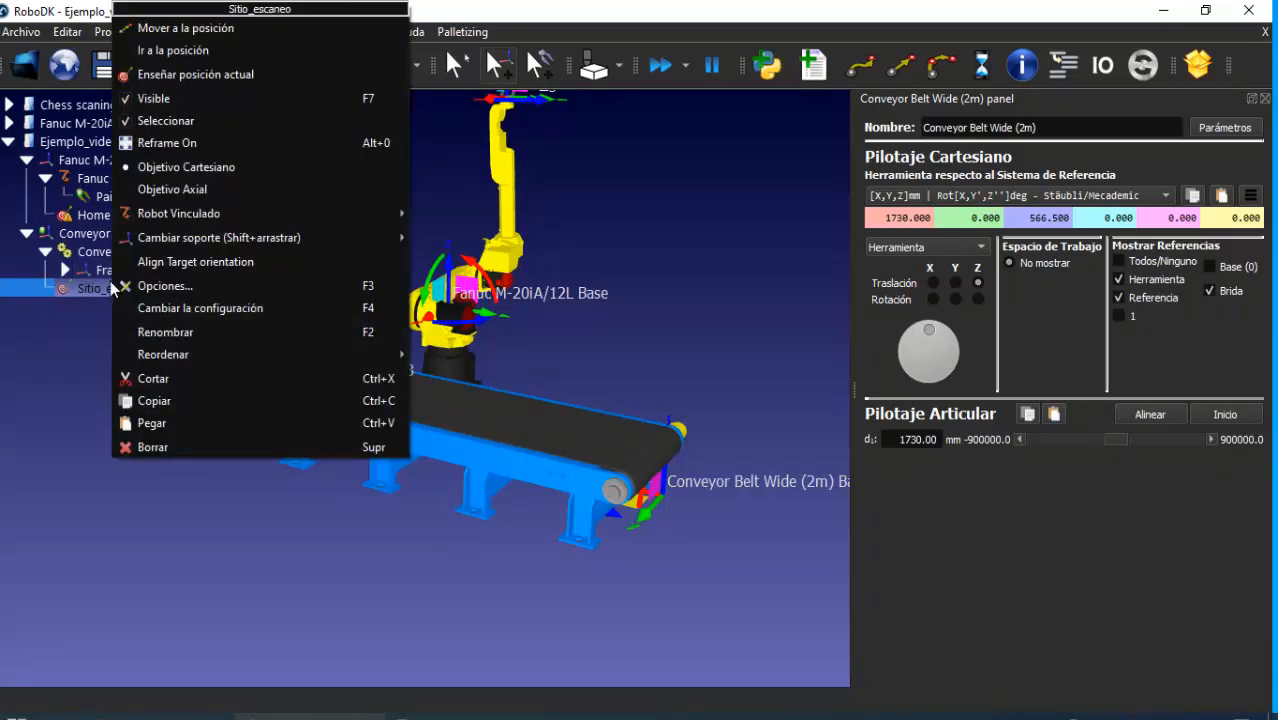
click(205, 75)
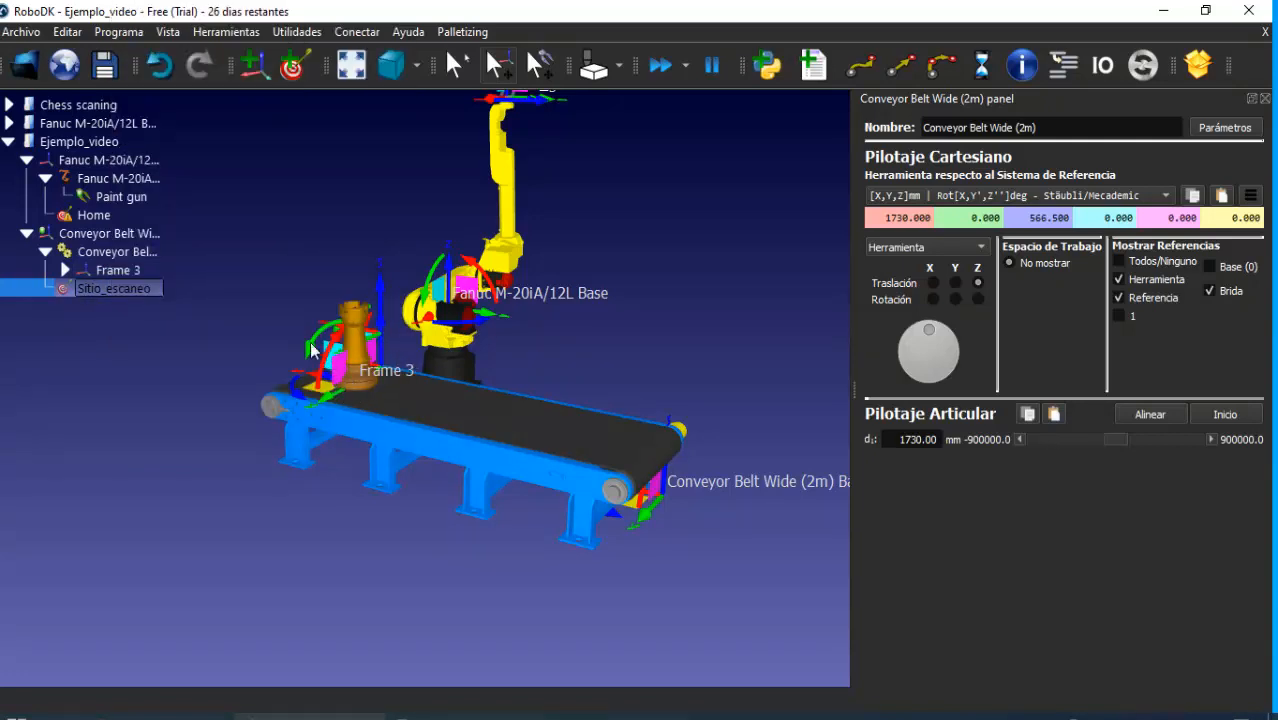
Send the Conveyor Belt Wide (2m) mechanism with the rook back to its home position
scroll(350, 370, up, 5)
scroll(350, 370, down, 3)
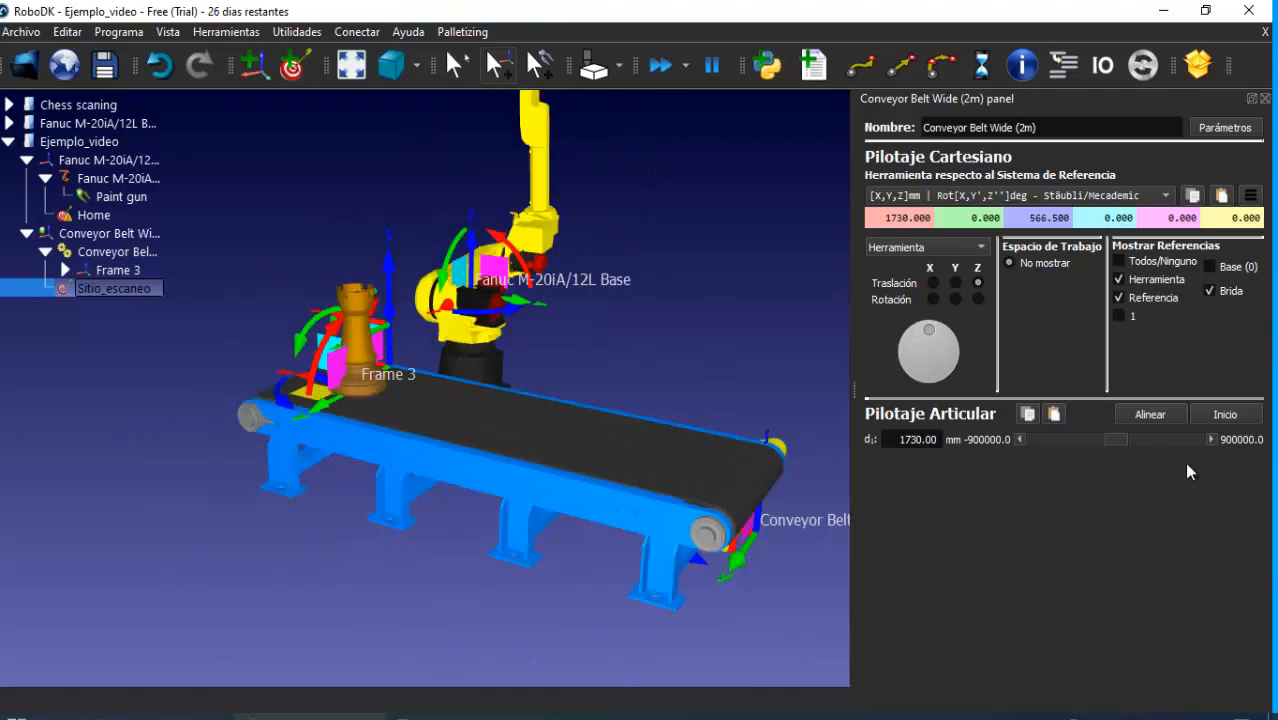
click(1213, 419)
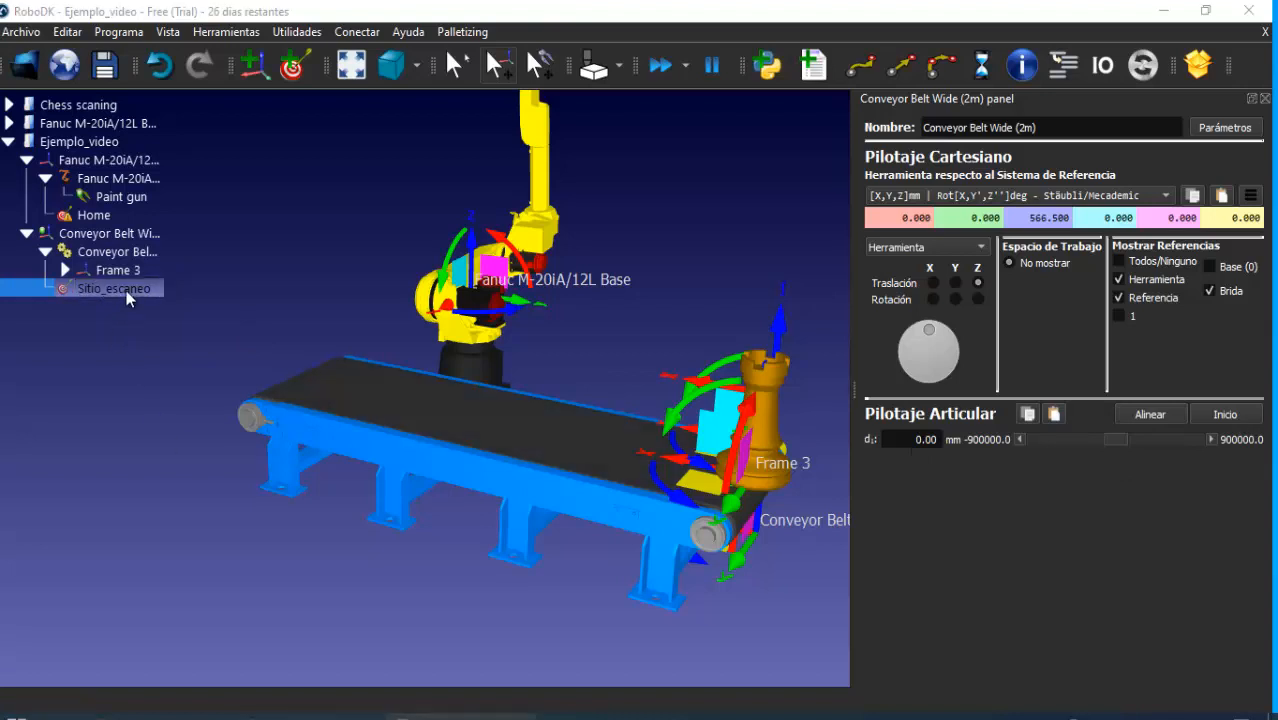
Change Sitio_escaneo to an axial target and teach it the conveyor position at 1750 mm
right_click(128, 292)
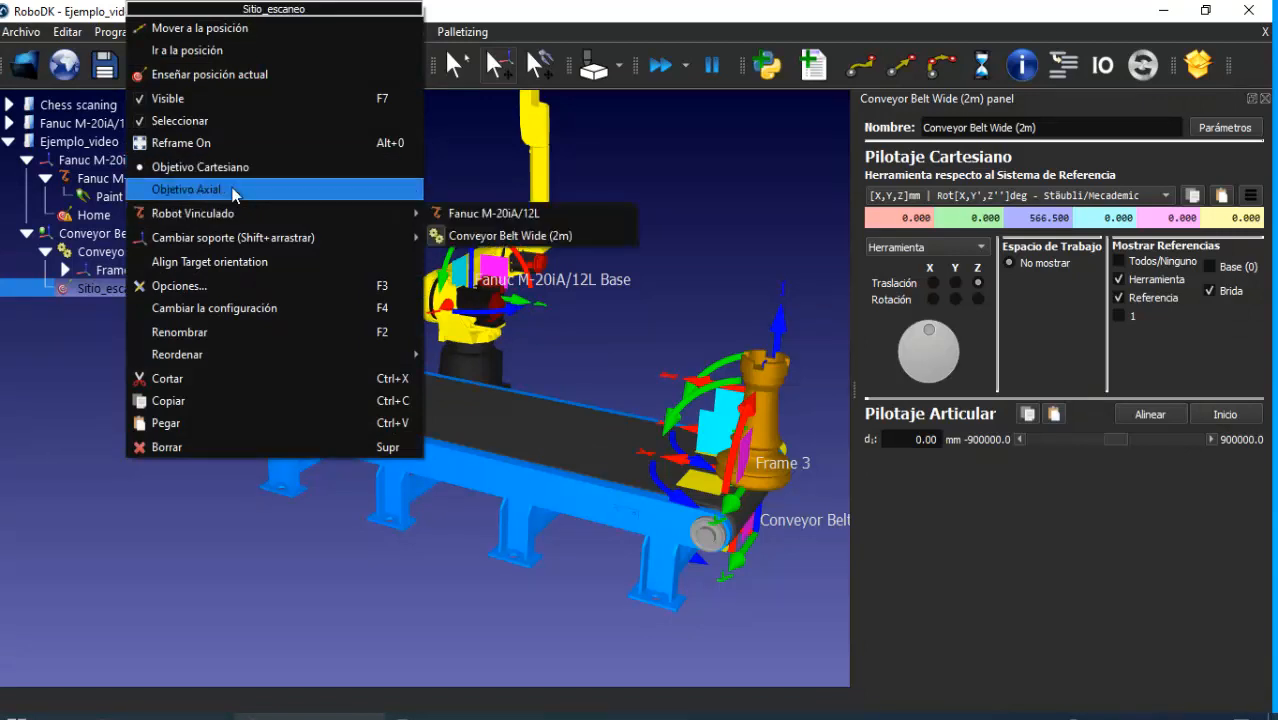
click(236, 190)
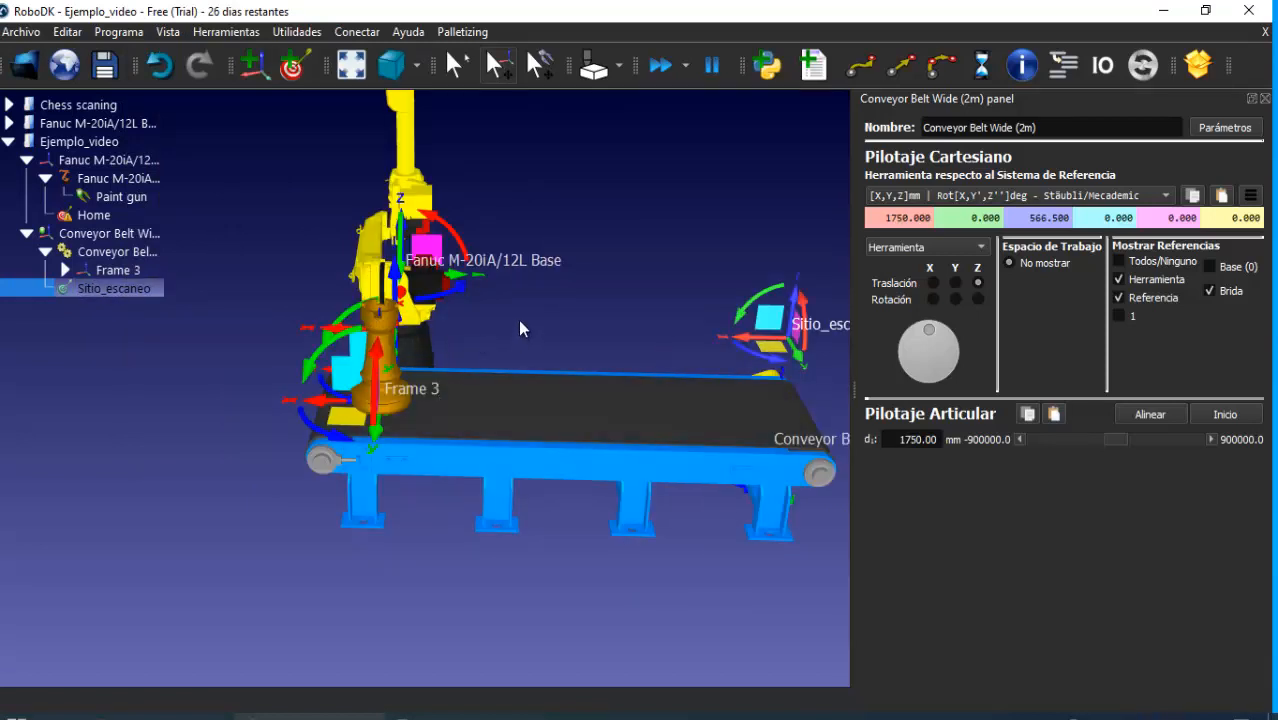
right_click(78, 289)
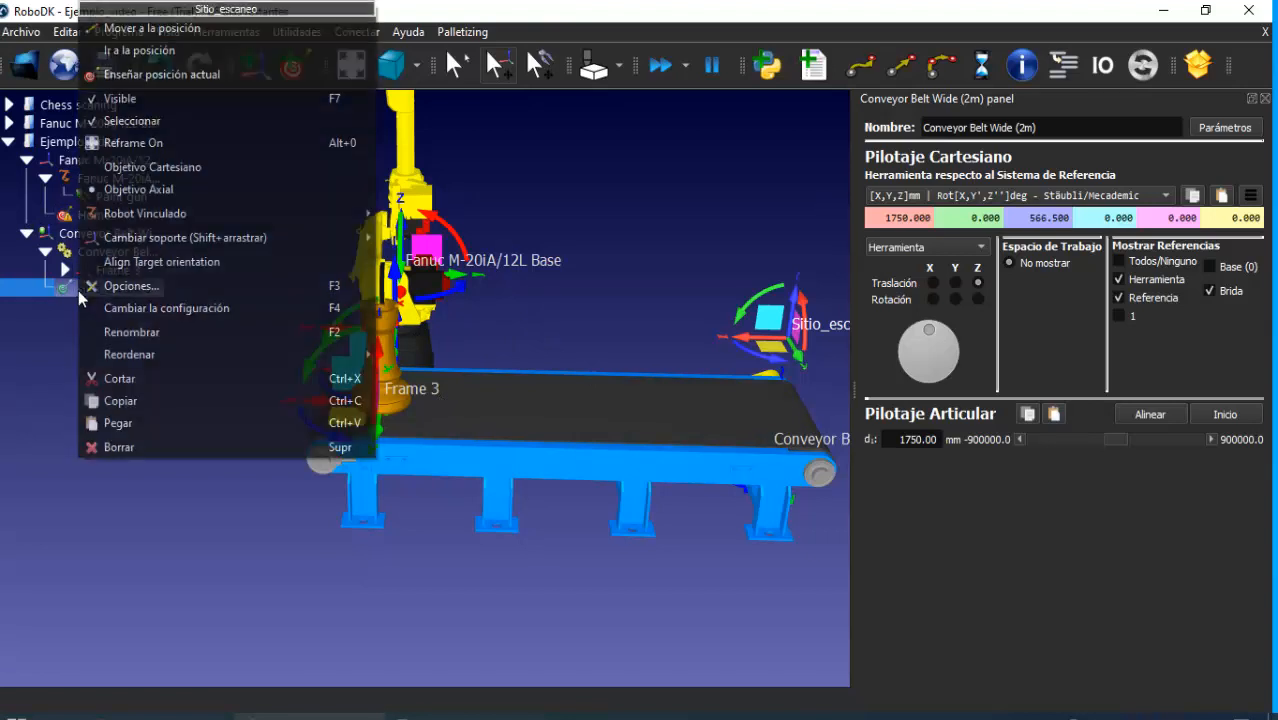
click(133, 75)
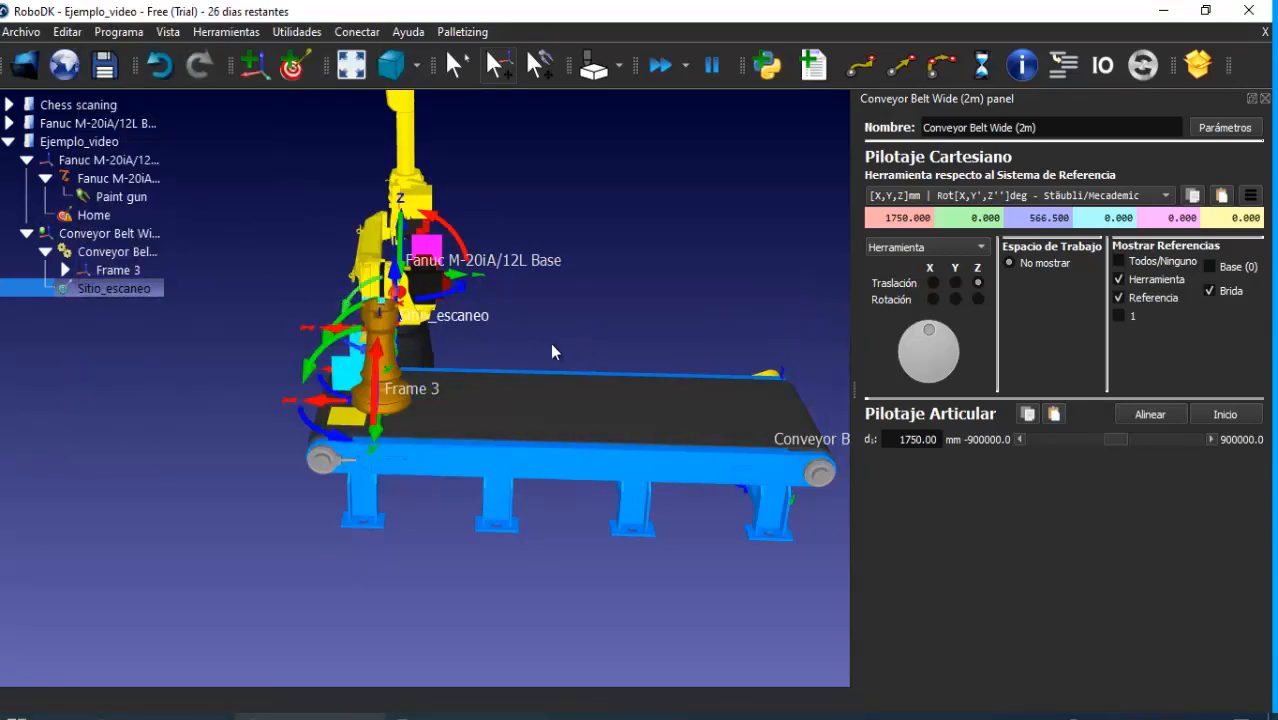
drag(551, 351, 99, 290)
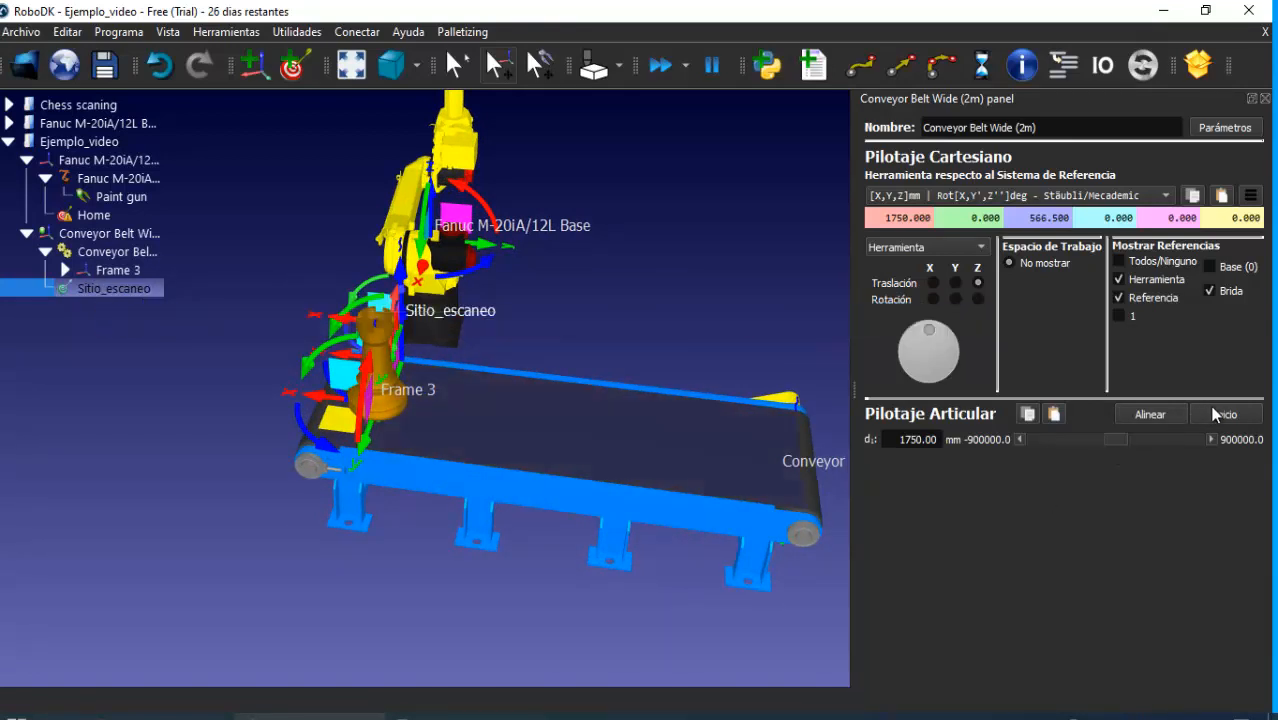
Test the Sitio_escaneo target by moving the conveyor from its home position to the target and back
click(1225, 414)
double_click(60, 288)
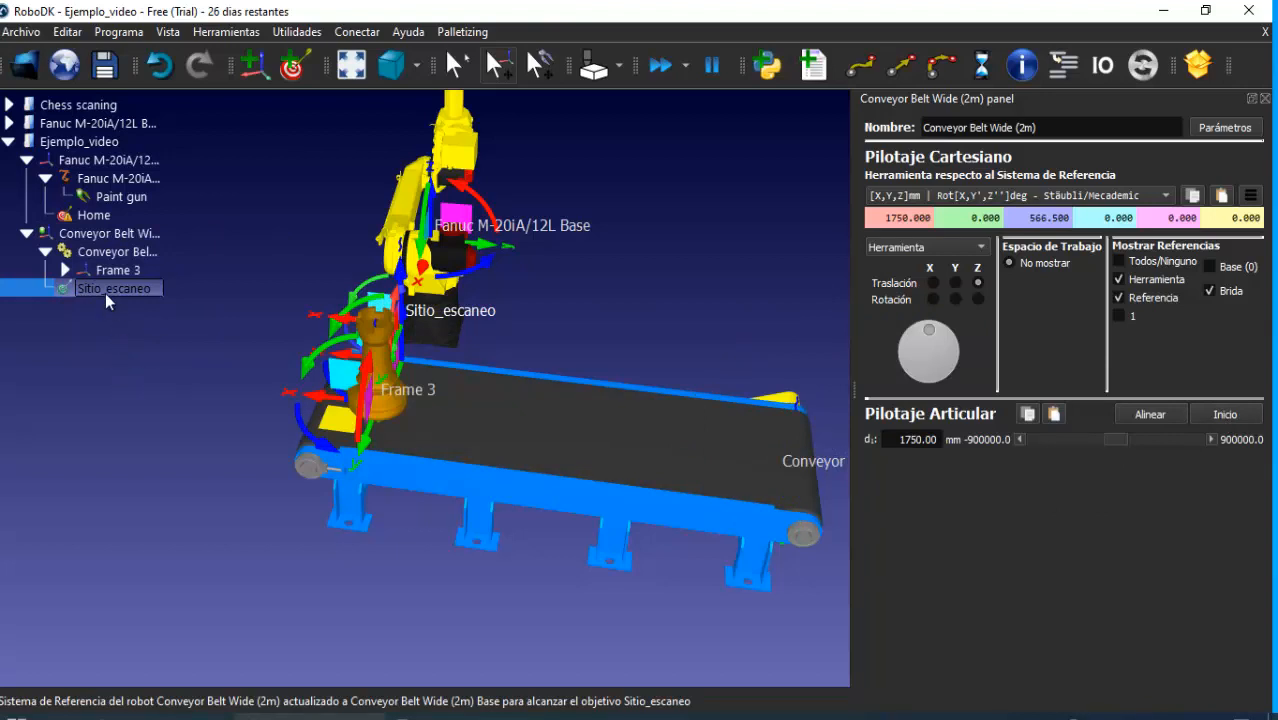
click(1224, 414)
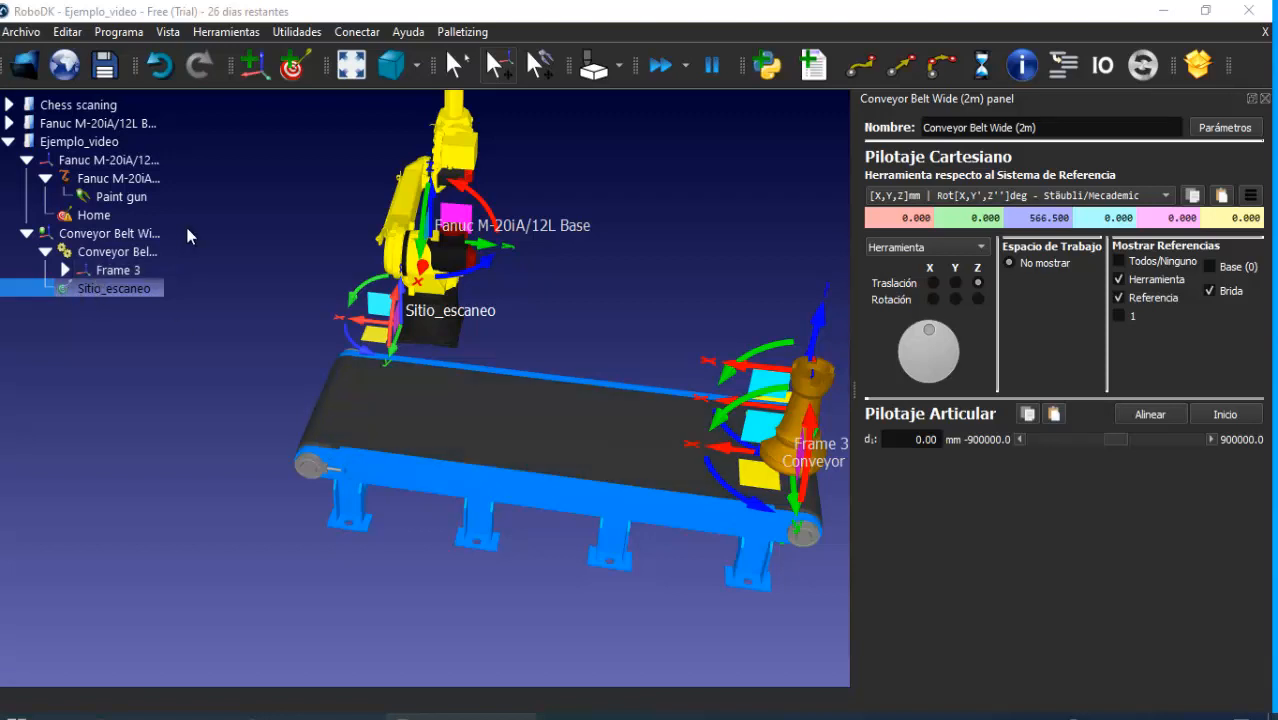
Add a program with a joint movement to Sitio_escaneo and run it
click(815, 66)
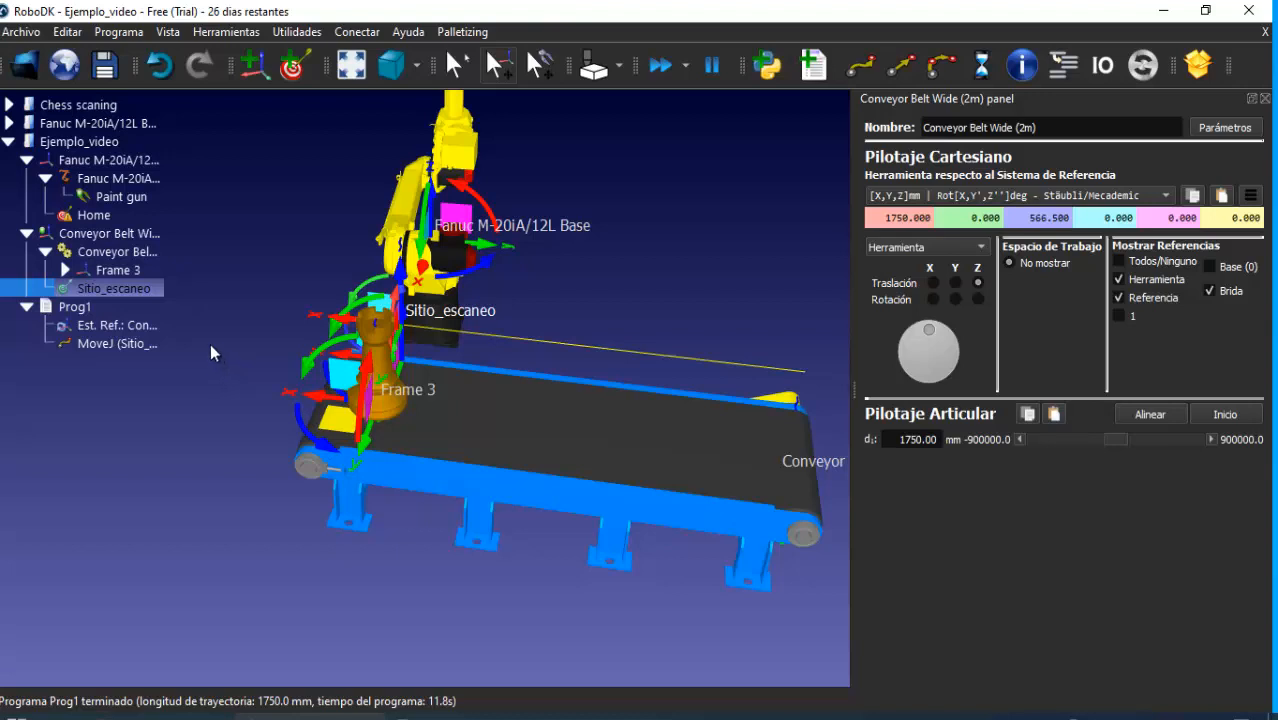
click(136, 346)
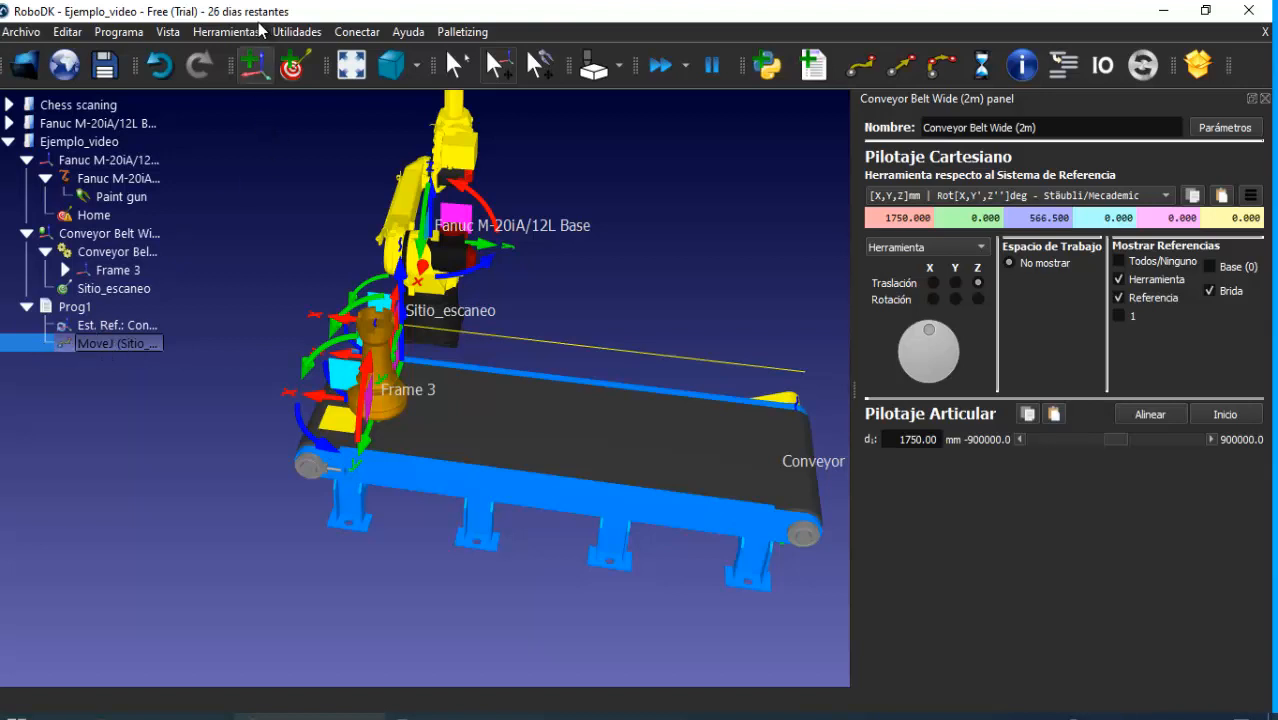
click(132, 32)
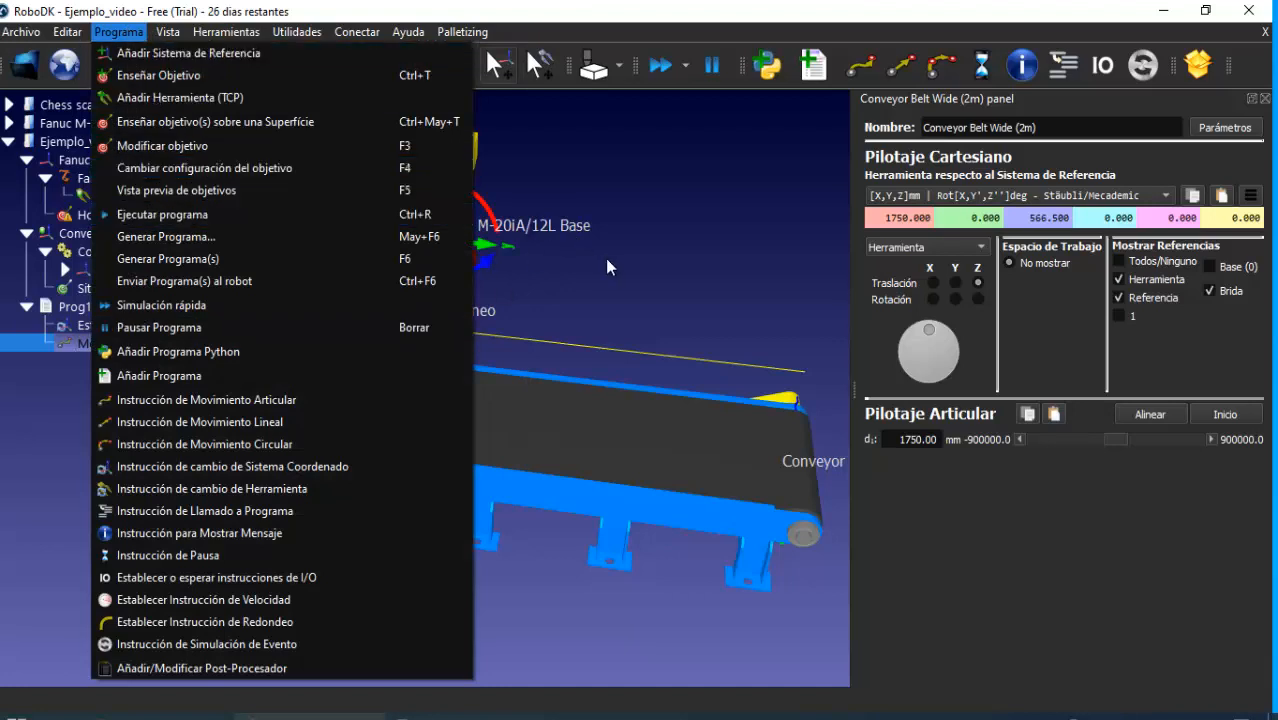
click(86, 340)
right_click(101, 338)
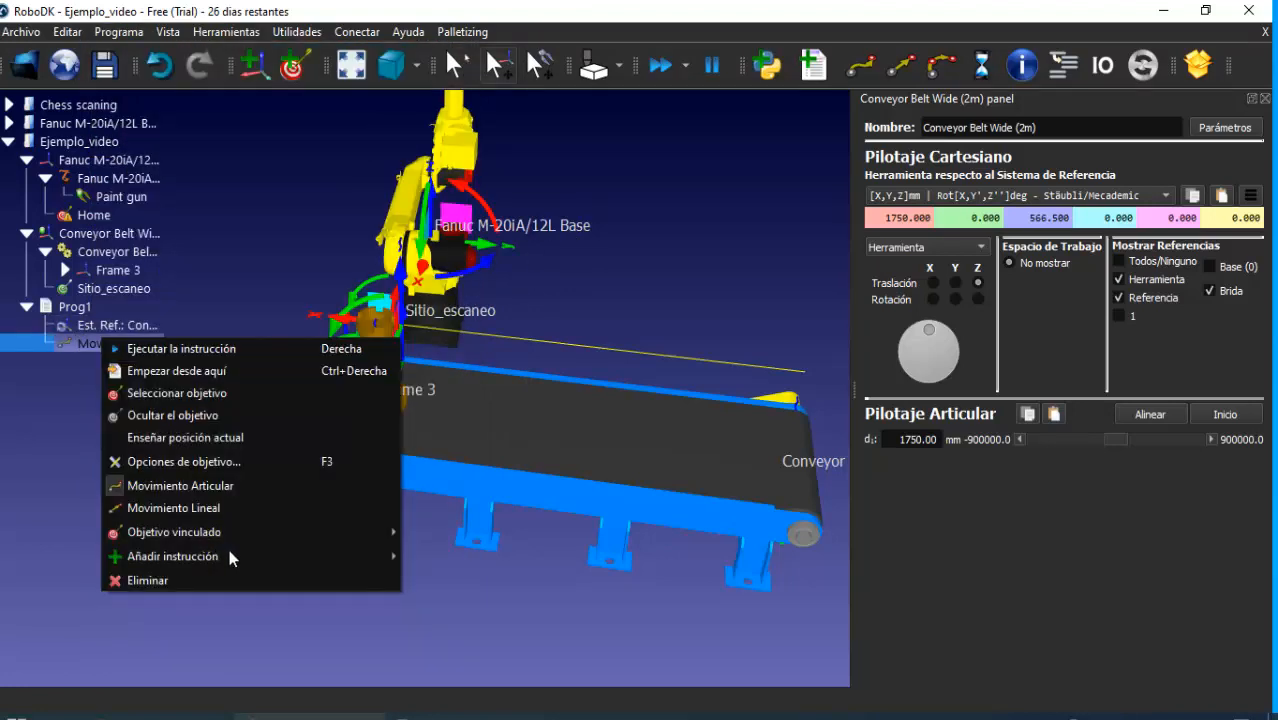
mouse_move(227, 550)
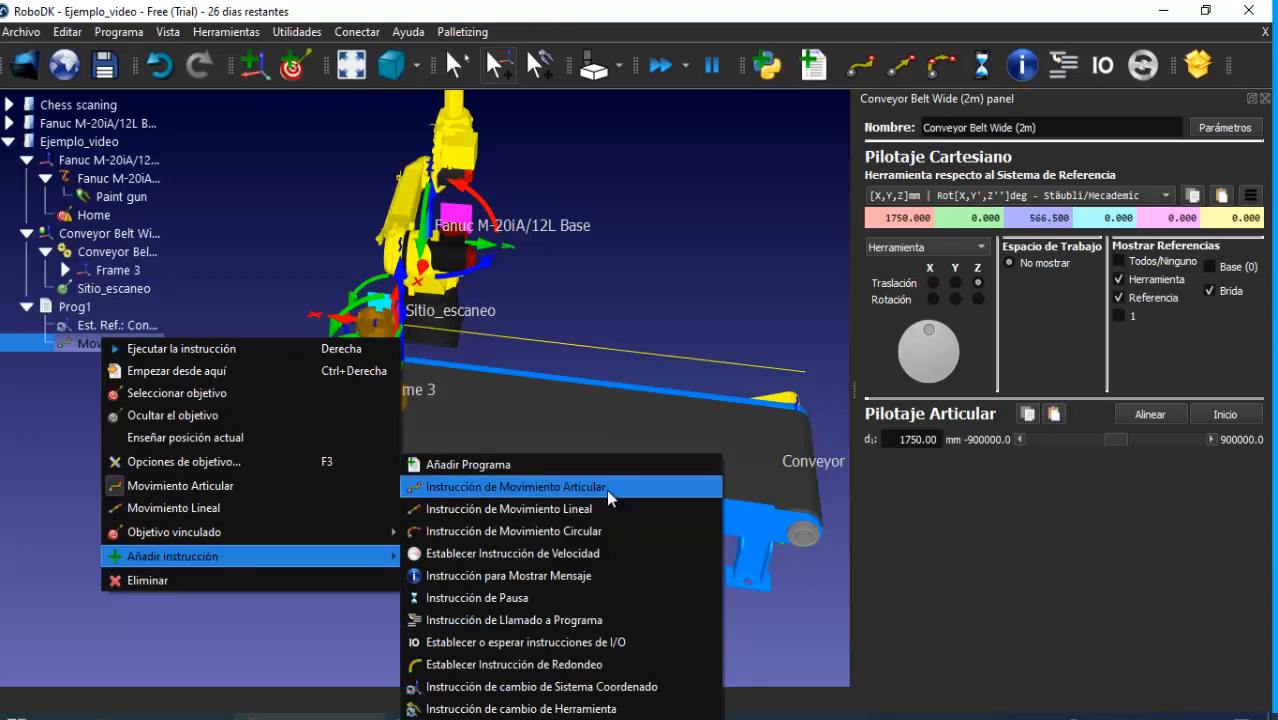
click(578, 318)
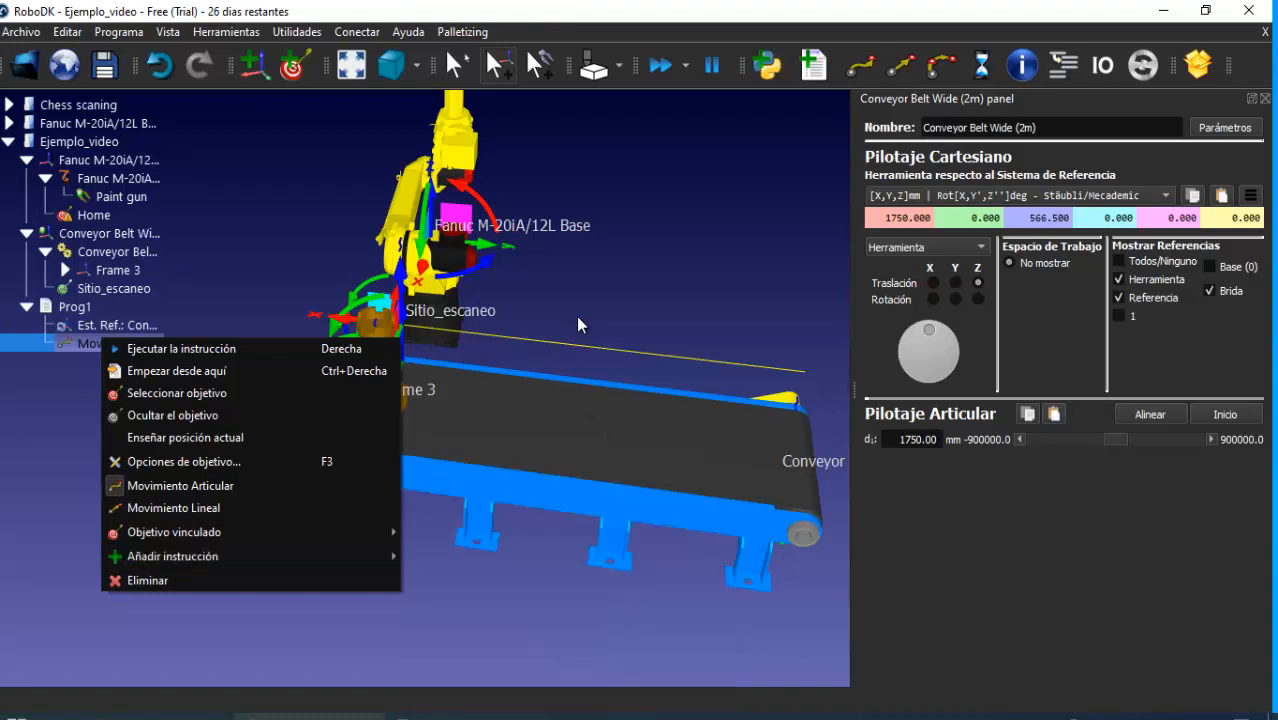
click(578, 318)
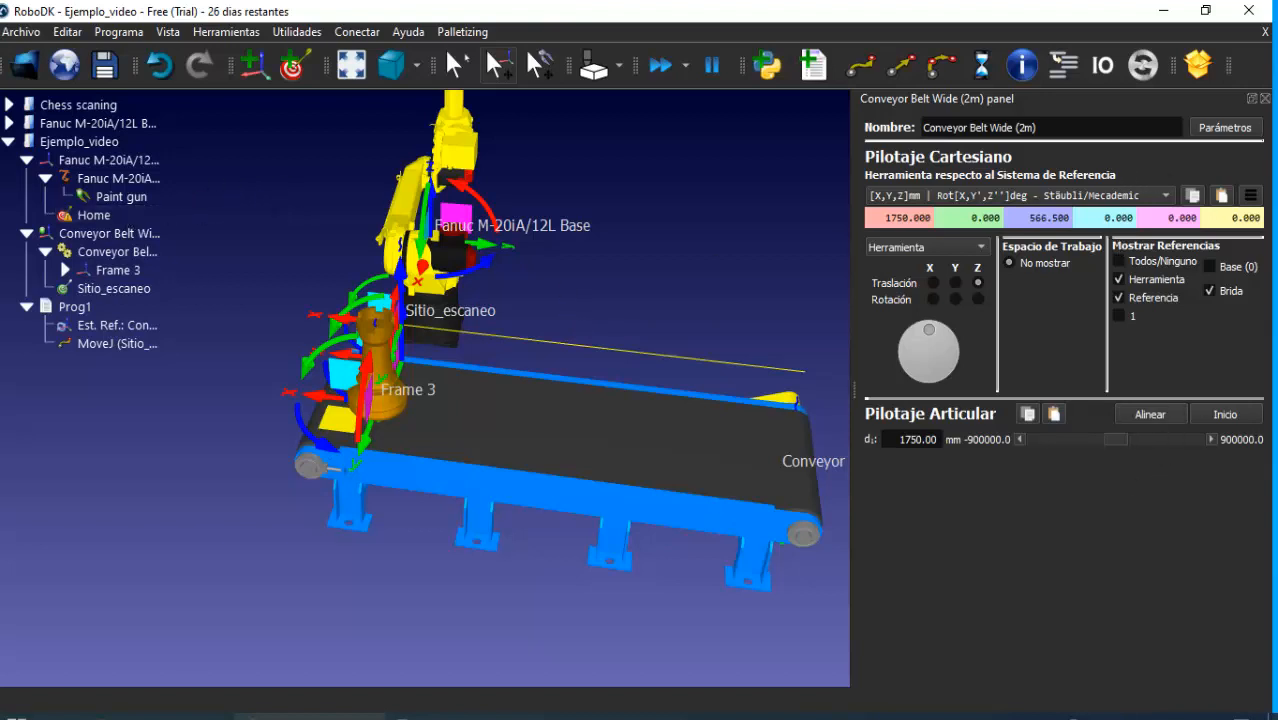
Move the Fanuc M-20iA/12L robot to its Home target
click(1225, 414)
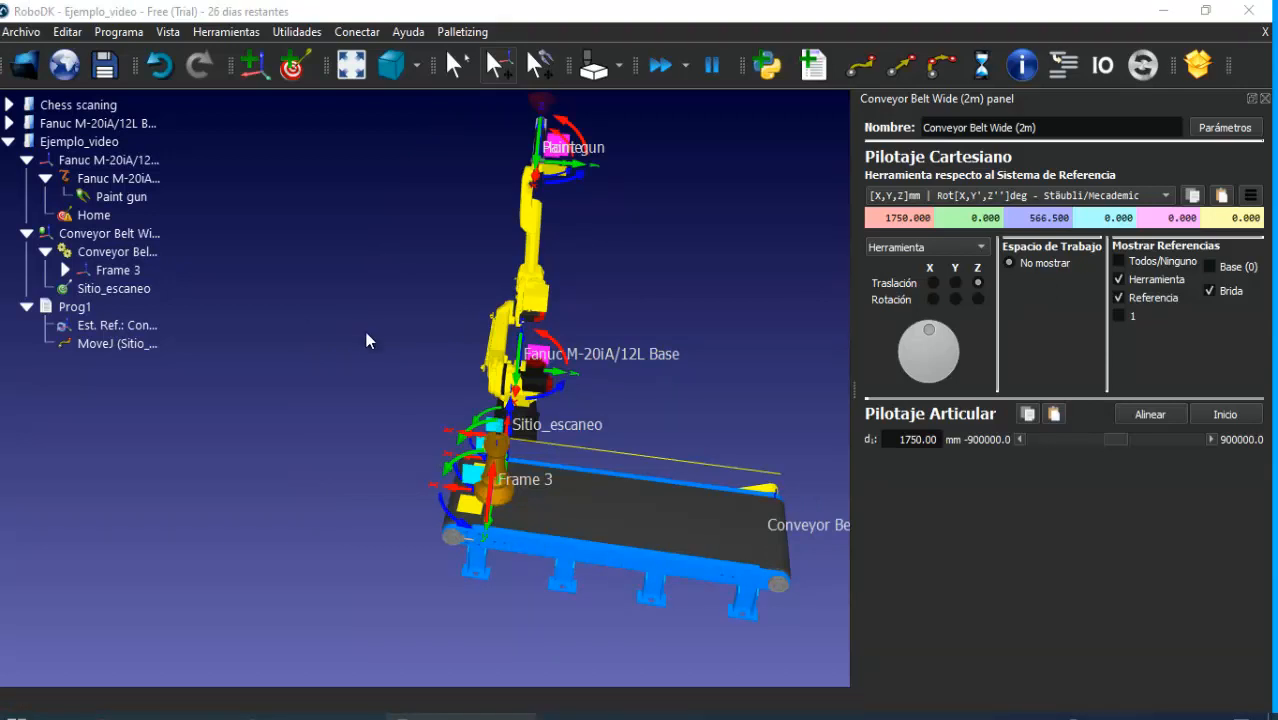
scroll(368, 340, up, 3)
drag(446, 362, 430, 175)
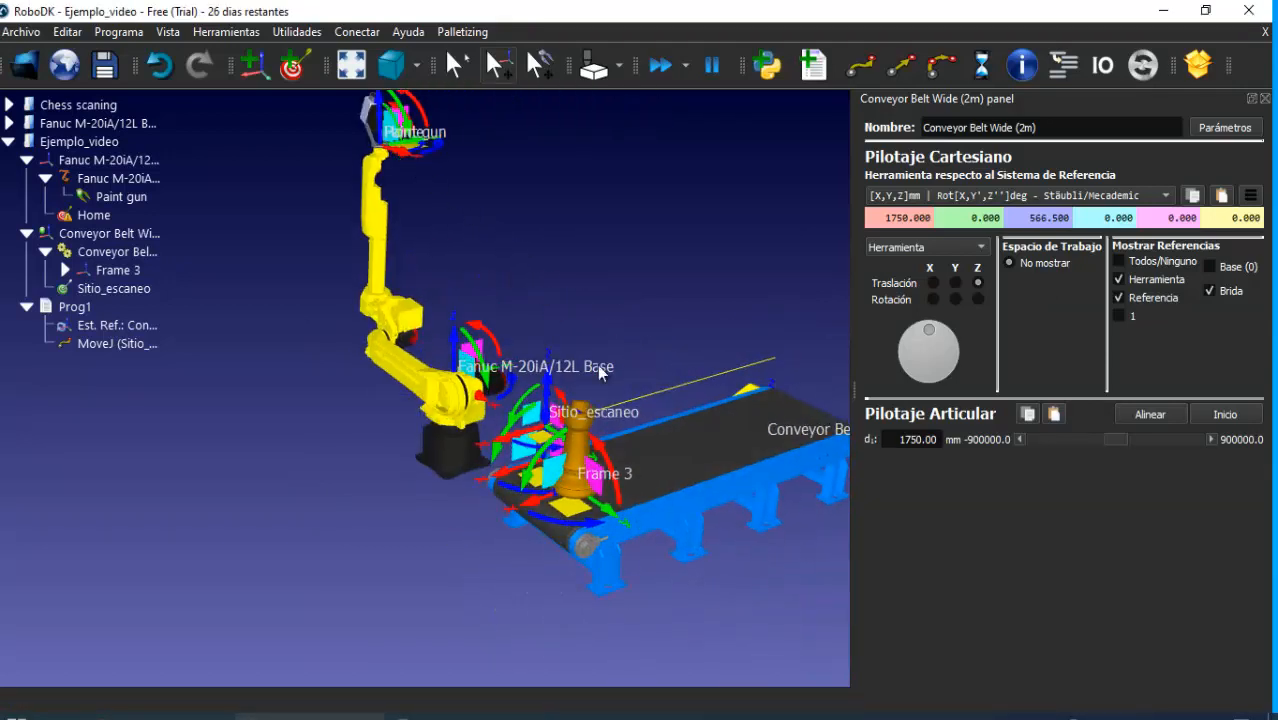
scroll(594, 397, up, 2)
scroll(598, 340, down, 2)
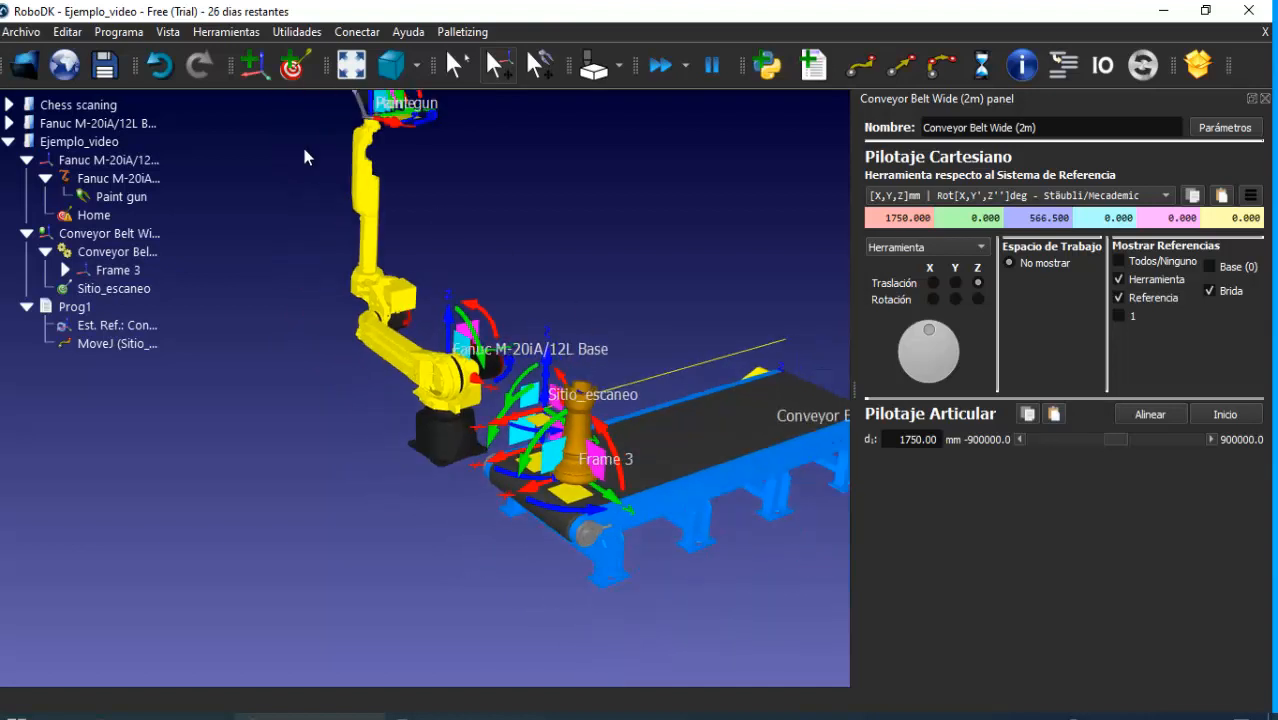
double_click(95, 214)
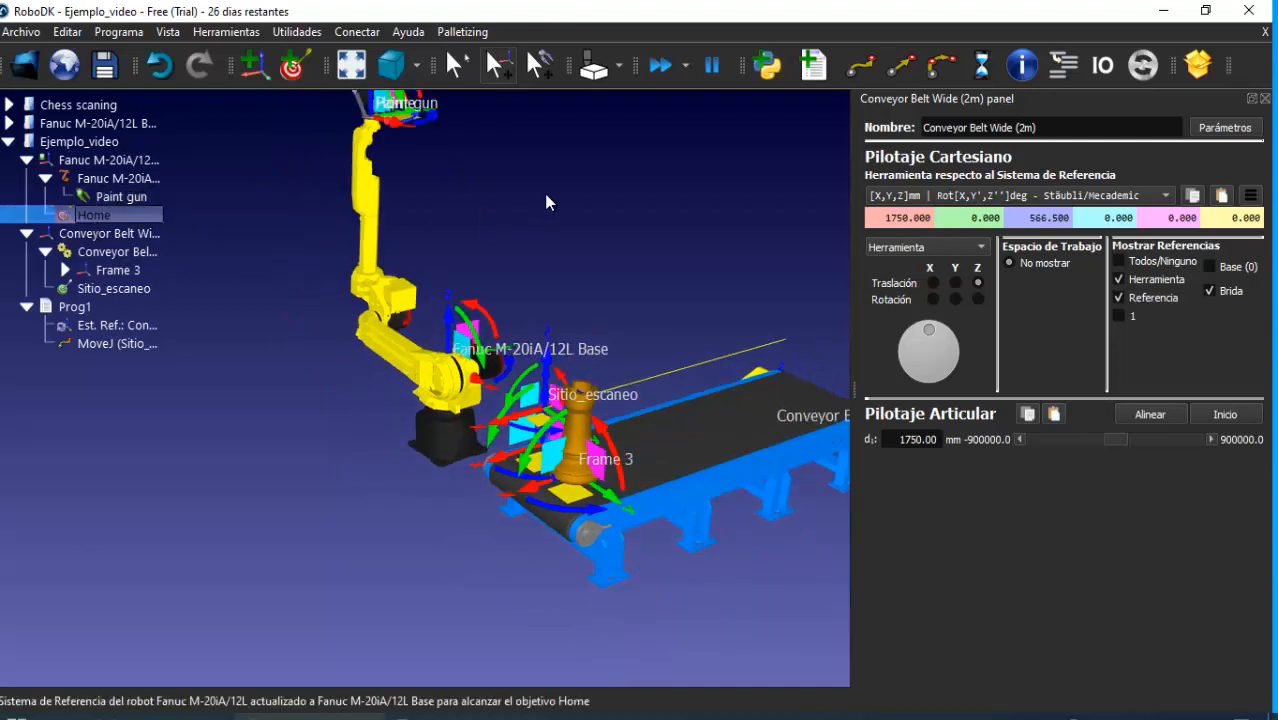
Jog the paint gun toward the rook at the conveyor's end, add a robot target there and rename it Acercamiento
middle_drag(546, 196, 528, 266)
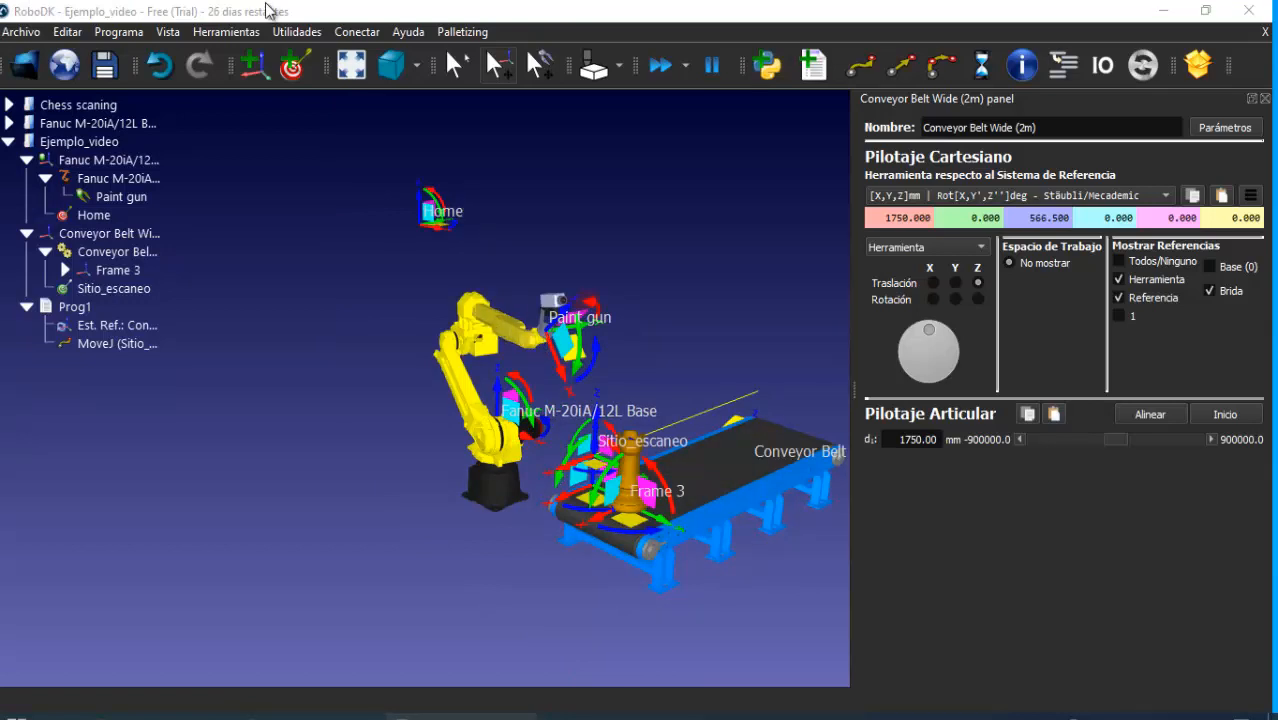
click(292, 67)
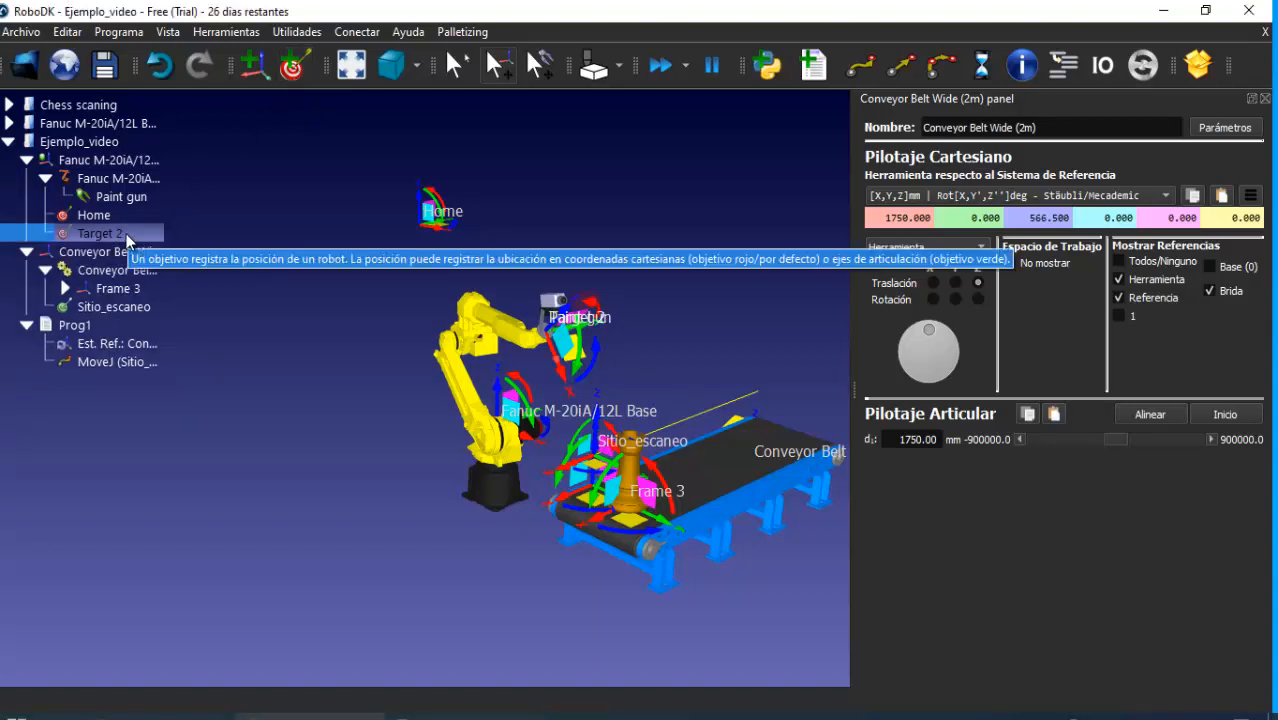
key(F2)
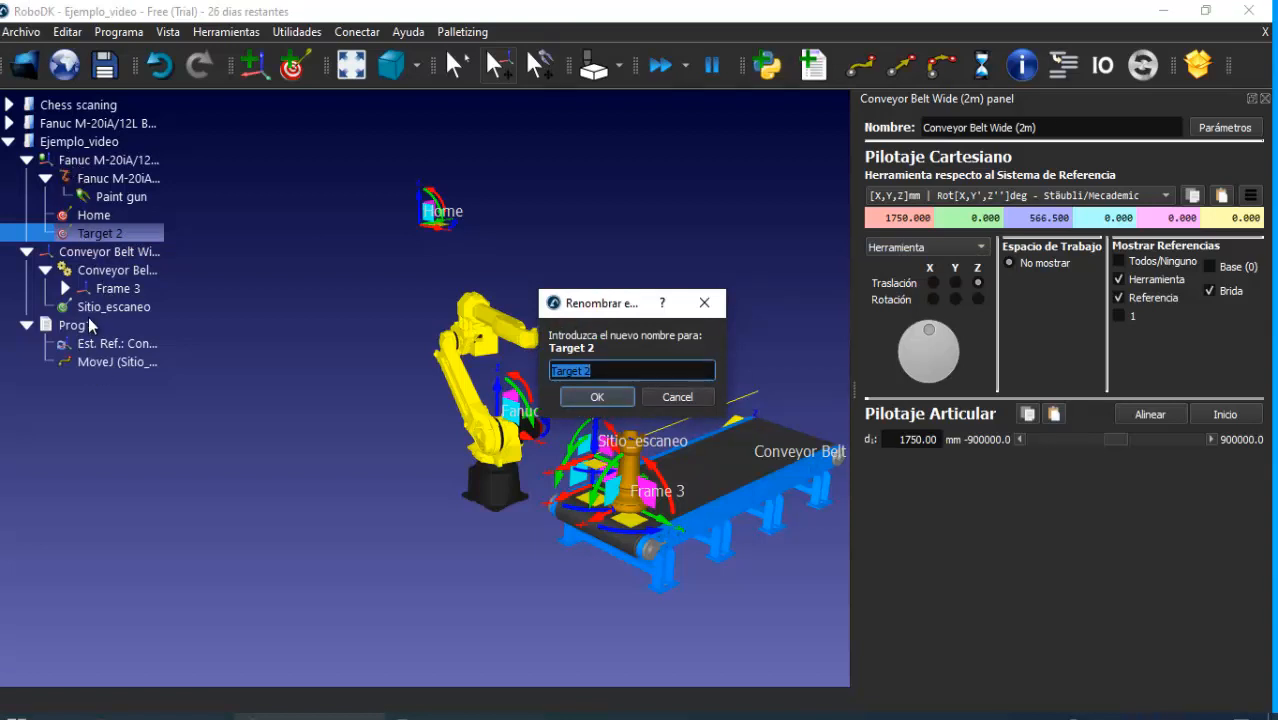
drag(586, 371, 523, 383)
key(shift+End)
key(BackSpace)
key(BackSpace)
key(BackSpace)
key(BackSpace)
text(Acercamiento)
key(Return)
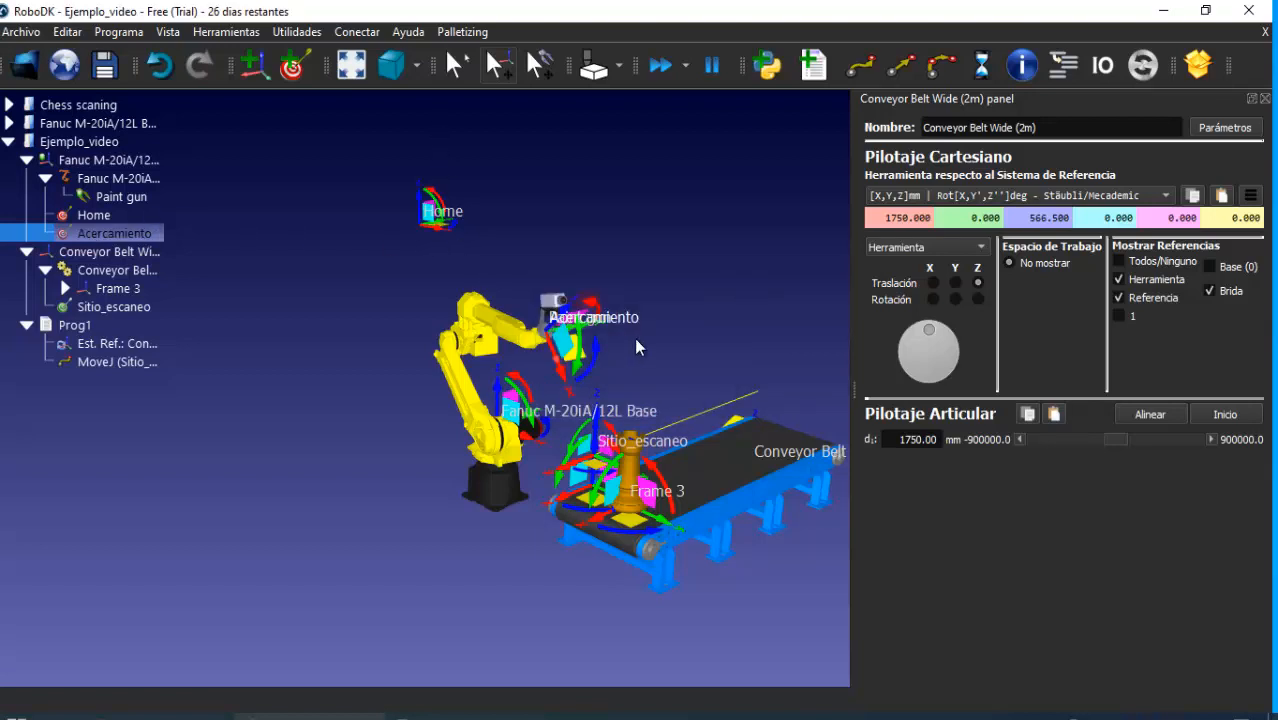
Teach the current position to Acercamiento and test it by moving the robot to Home and back
right_click(152, 234)
click(233, 306)
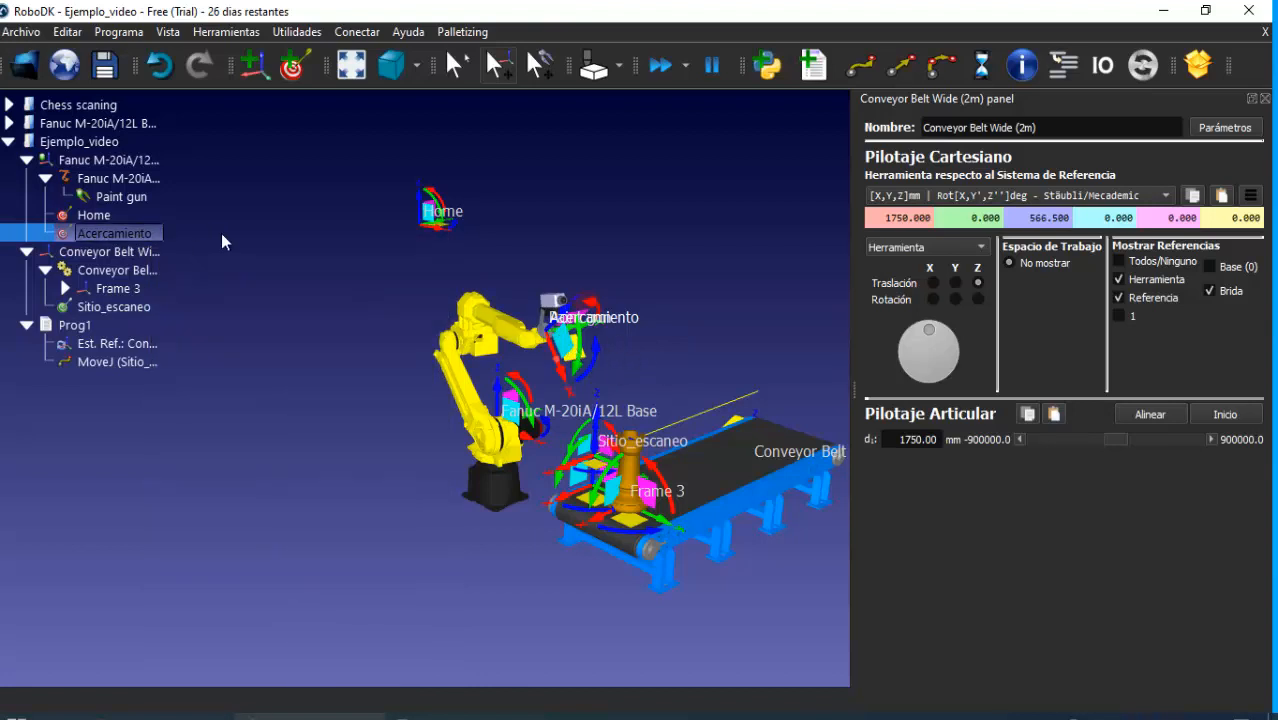
double_click(80, 216)
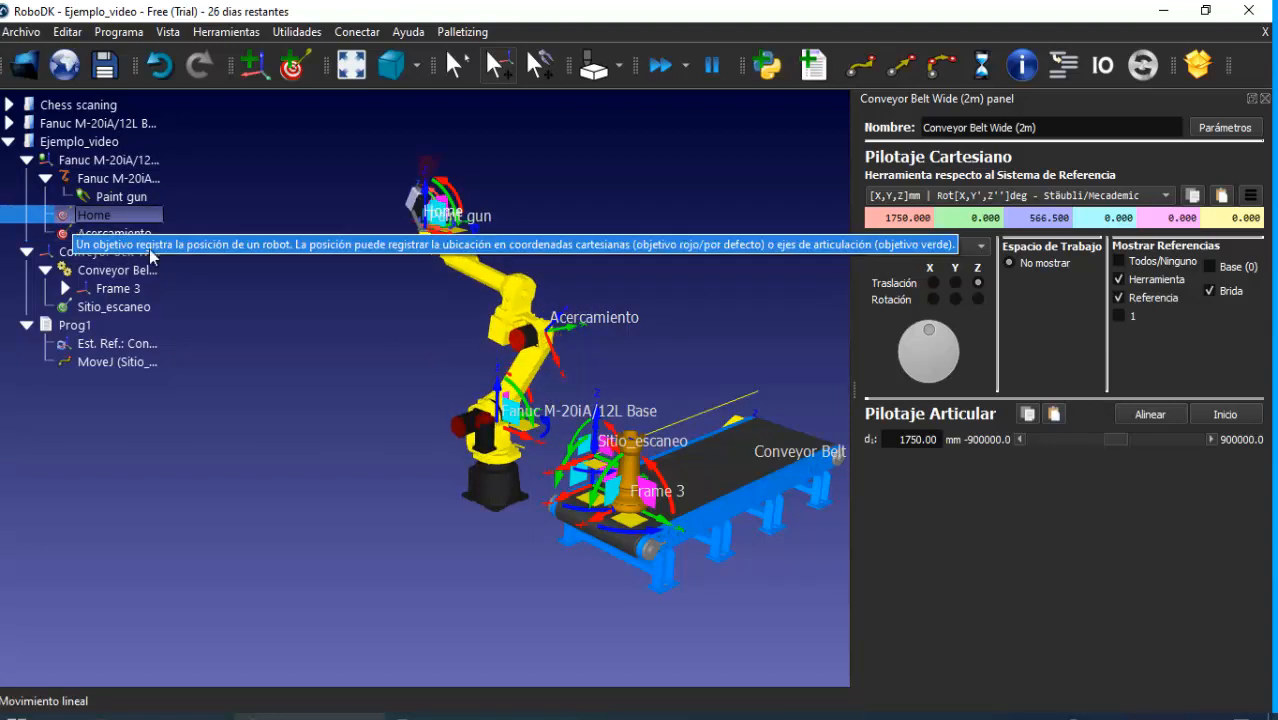
click(91, 234)
double_click(91, 233)
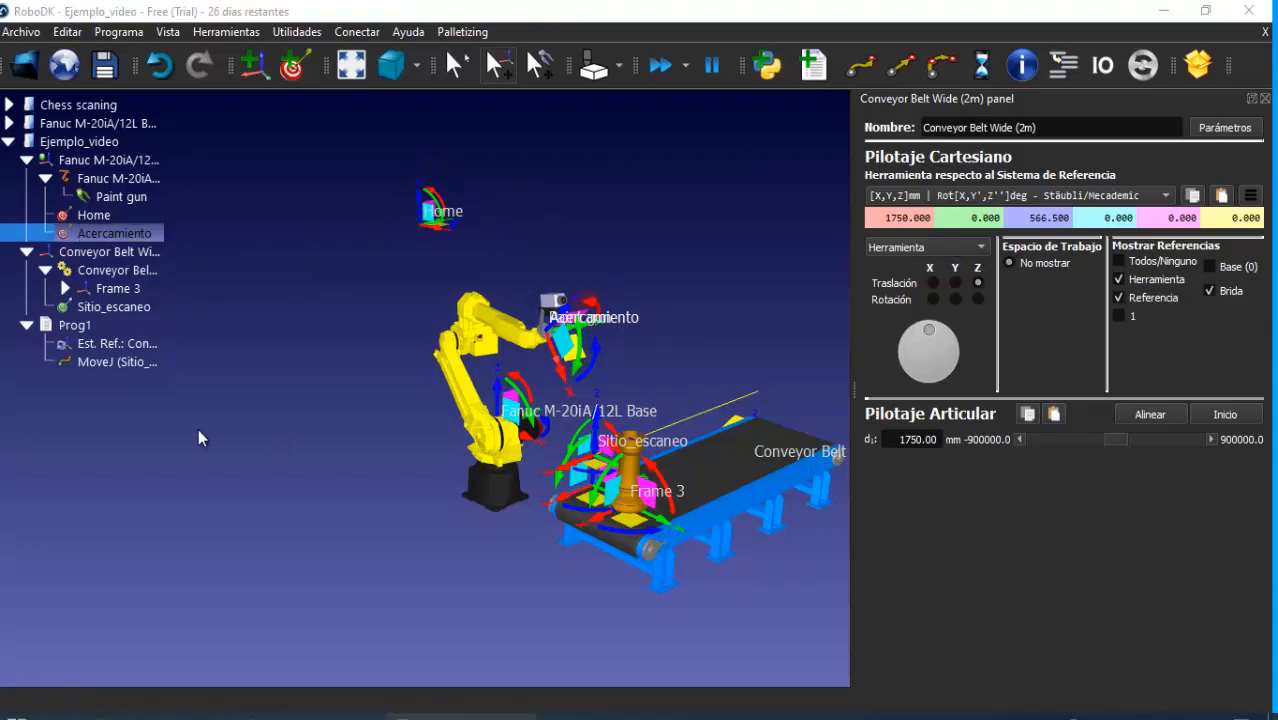
Start teaching targets on a surface, with the rook and conveyor end in view
scroll(494, 410, up, 10)
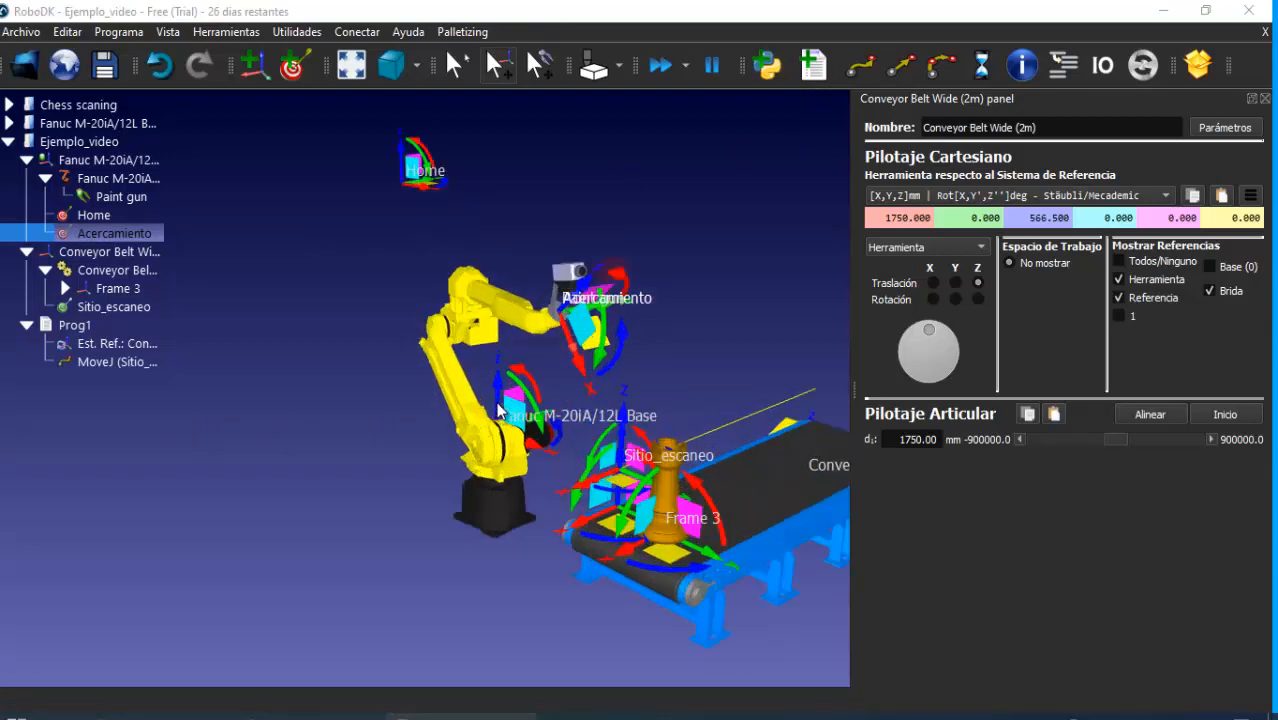
scroll(499, 408, down, 3)
scroll(499, 410, down, 6)
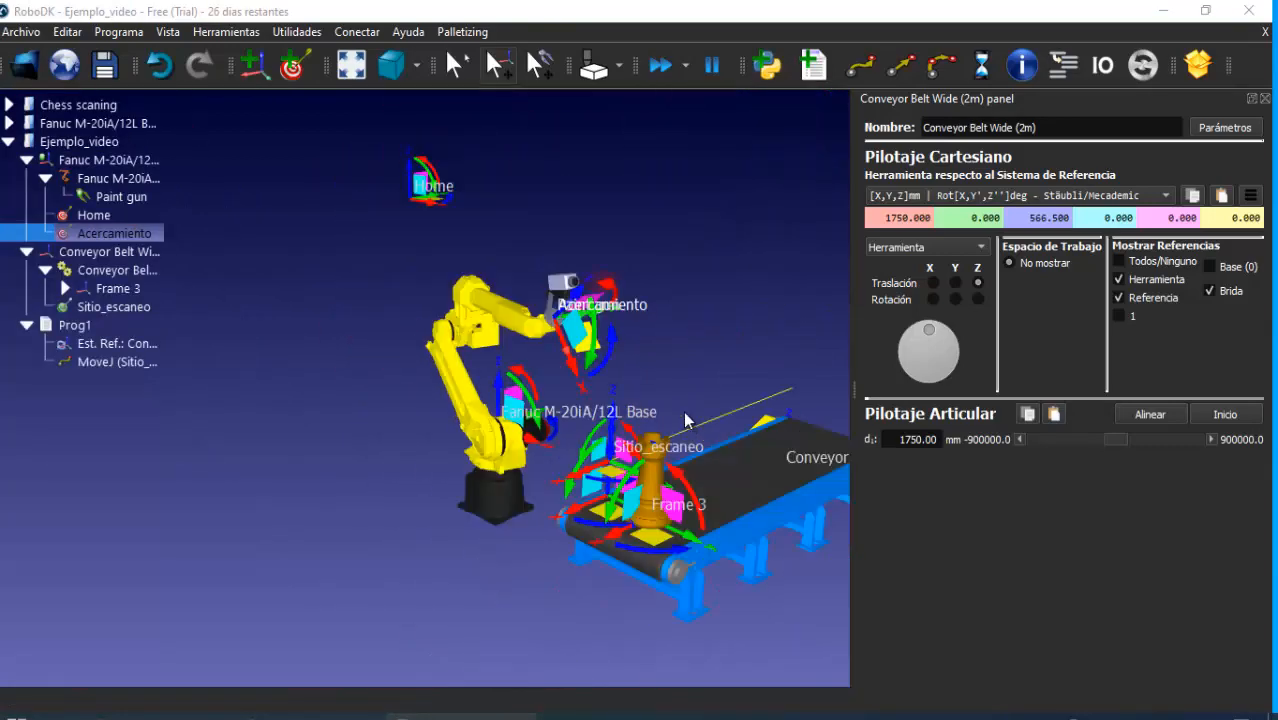
drag(690, 335, 650, 452)
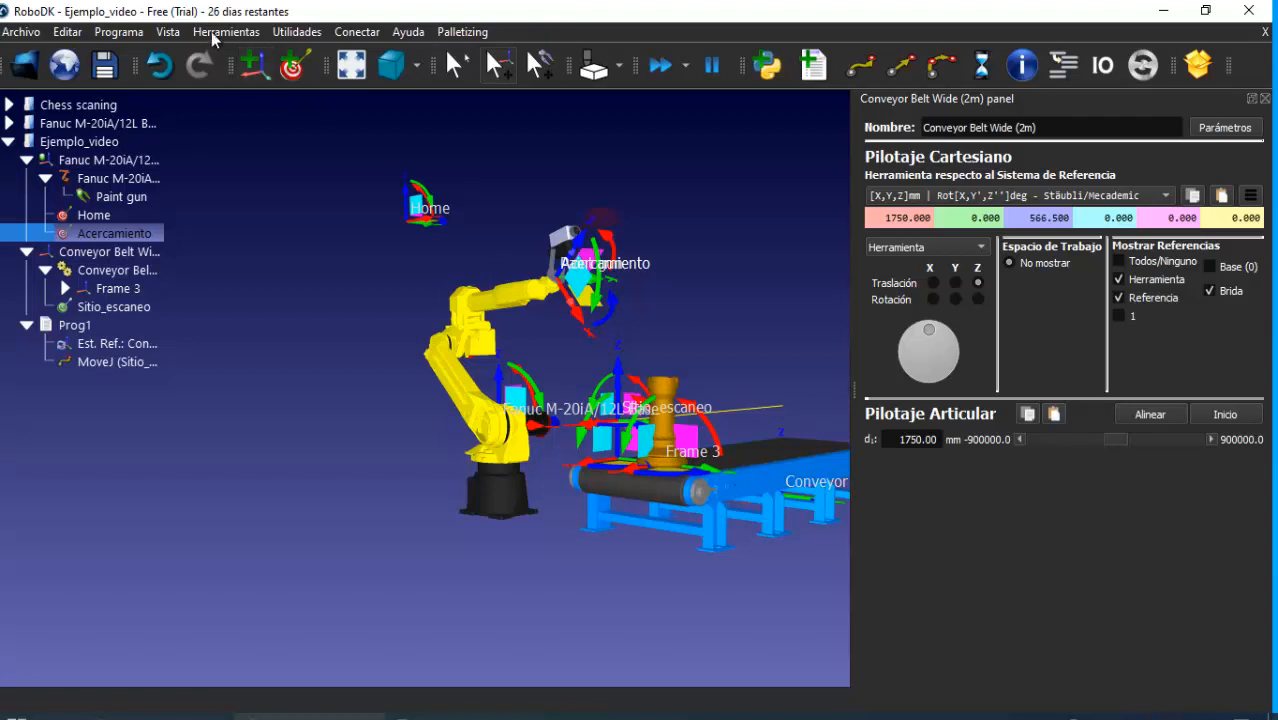
click(120, 32)
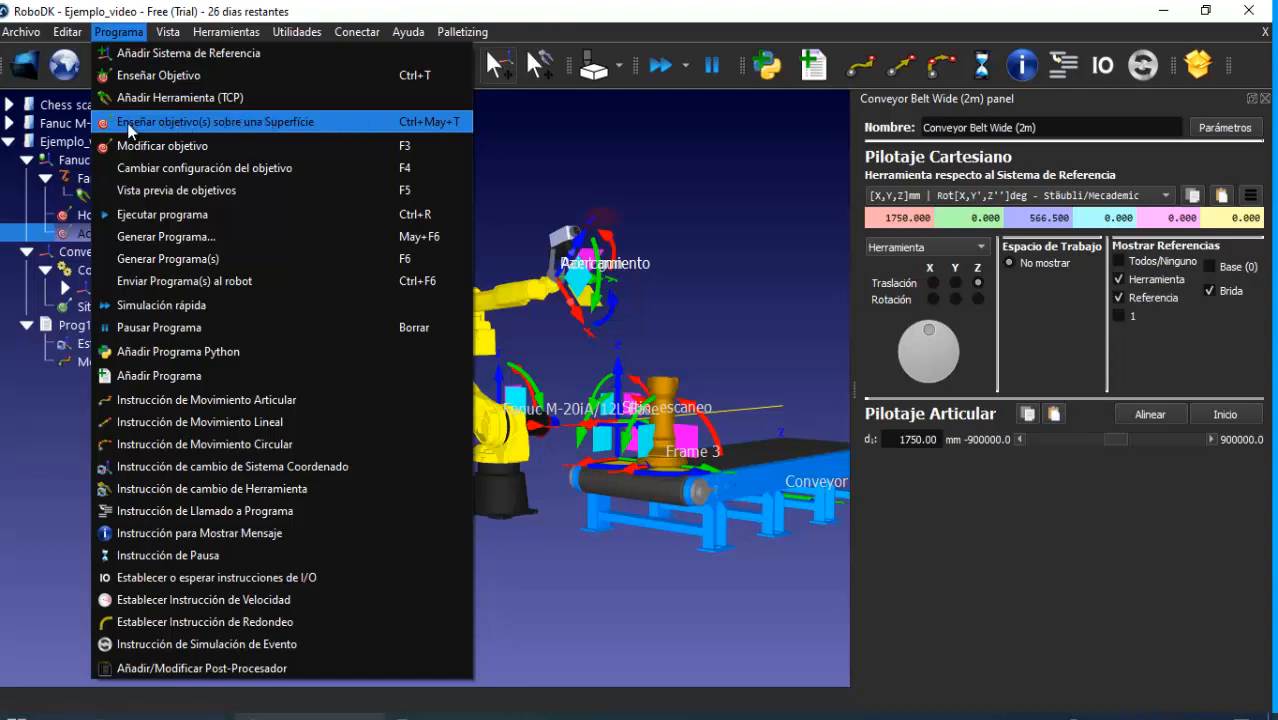
click(133, 128)
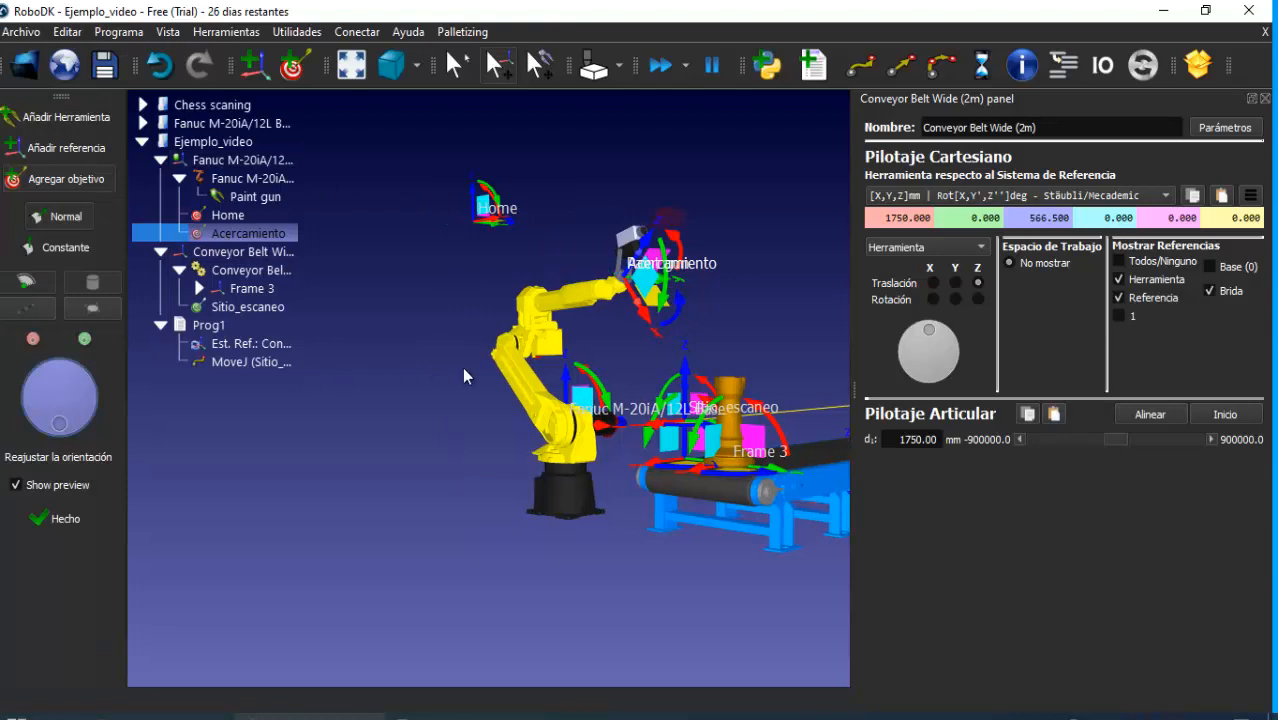
Set the Z offset of the Paint gun's TCP to 480 mm and close the tool details
scroll(774, 446, up, 5)
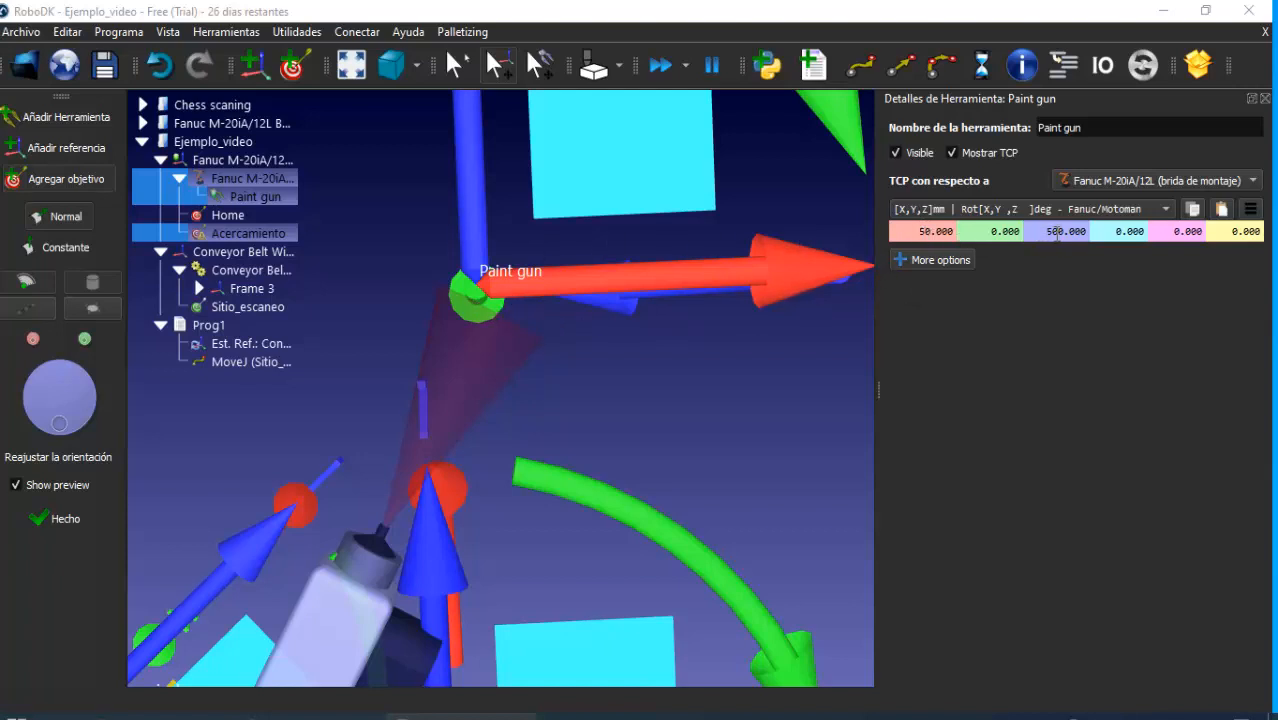
click(1049, 231)
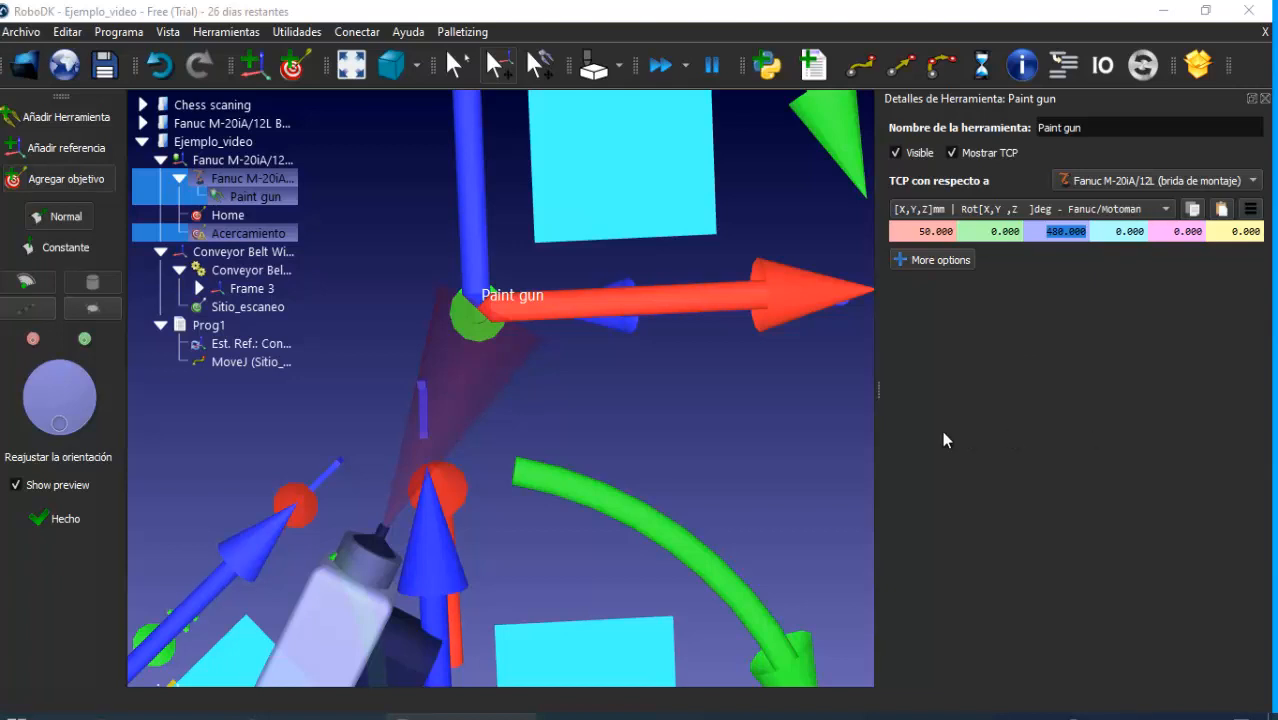
click(1265, 98)
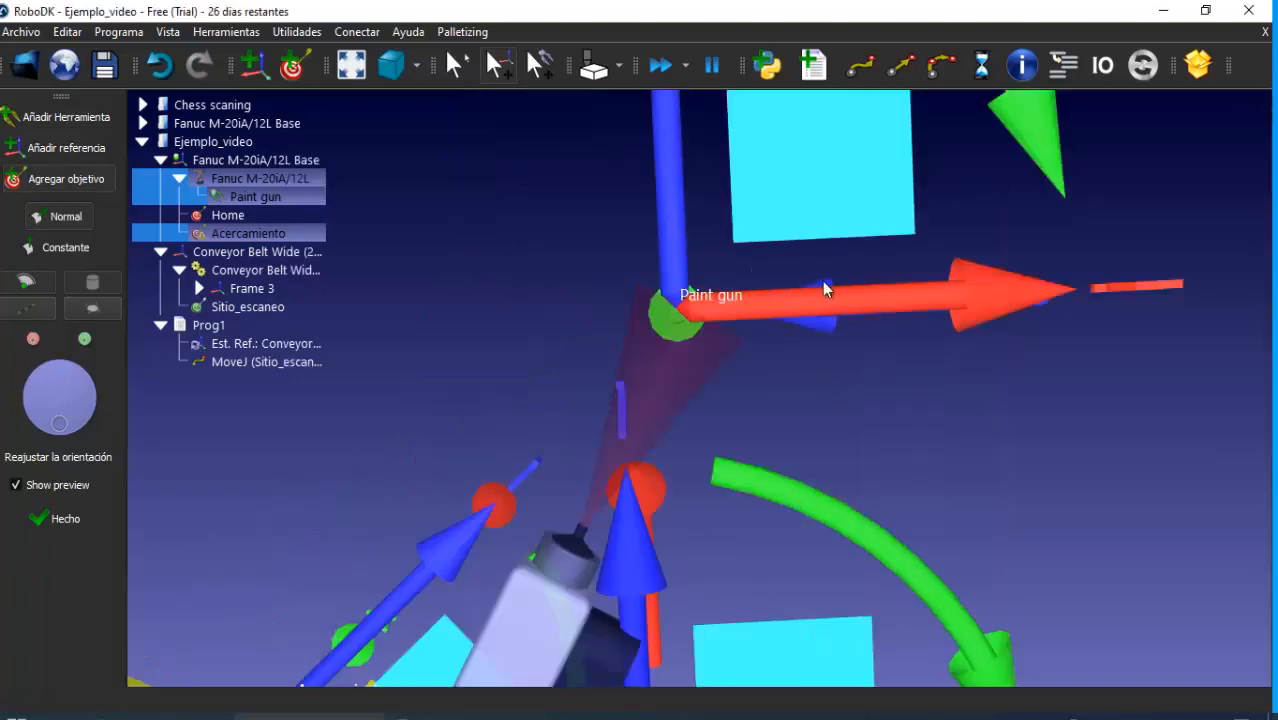
scroll(820, 377, down, 5)
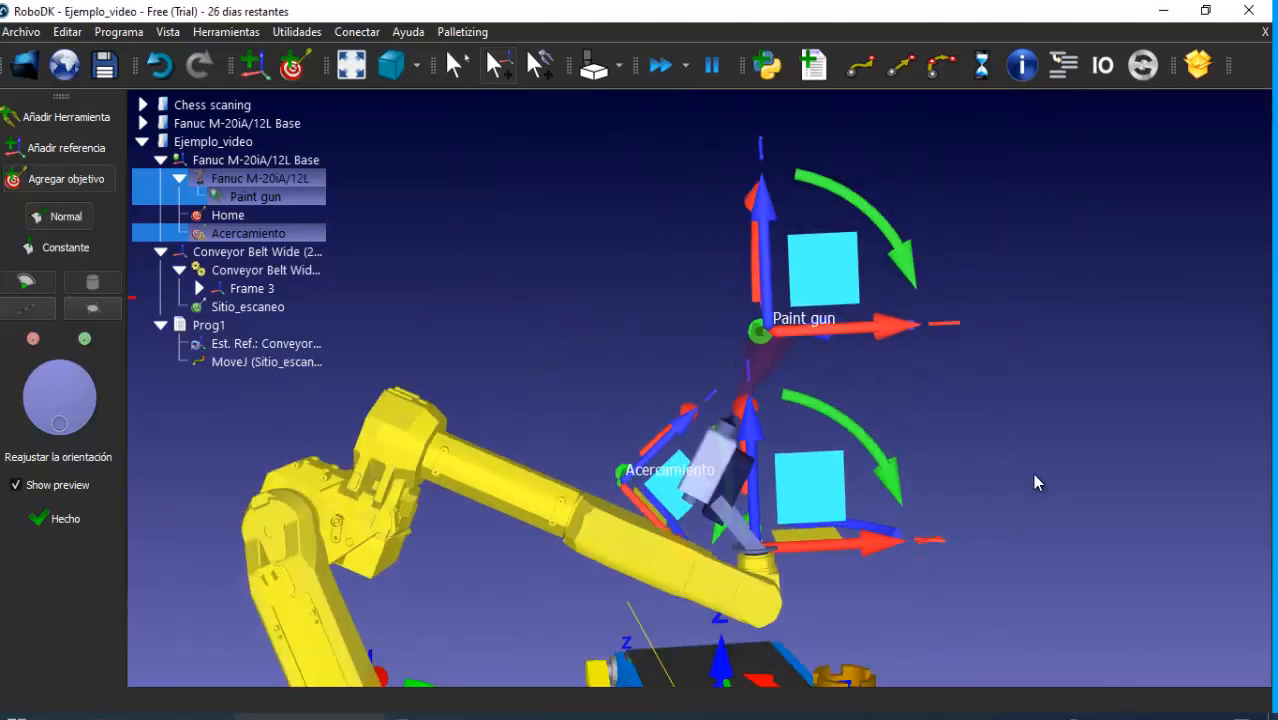
drag(1034, 476, 868, 484)
right_drag(869, 477, 868, 455)
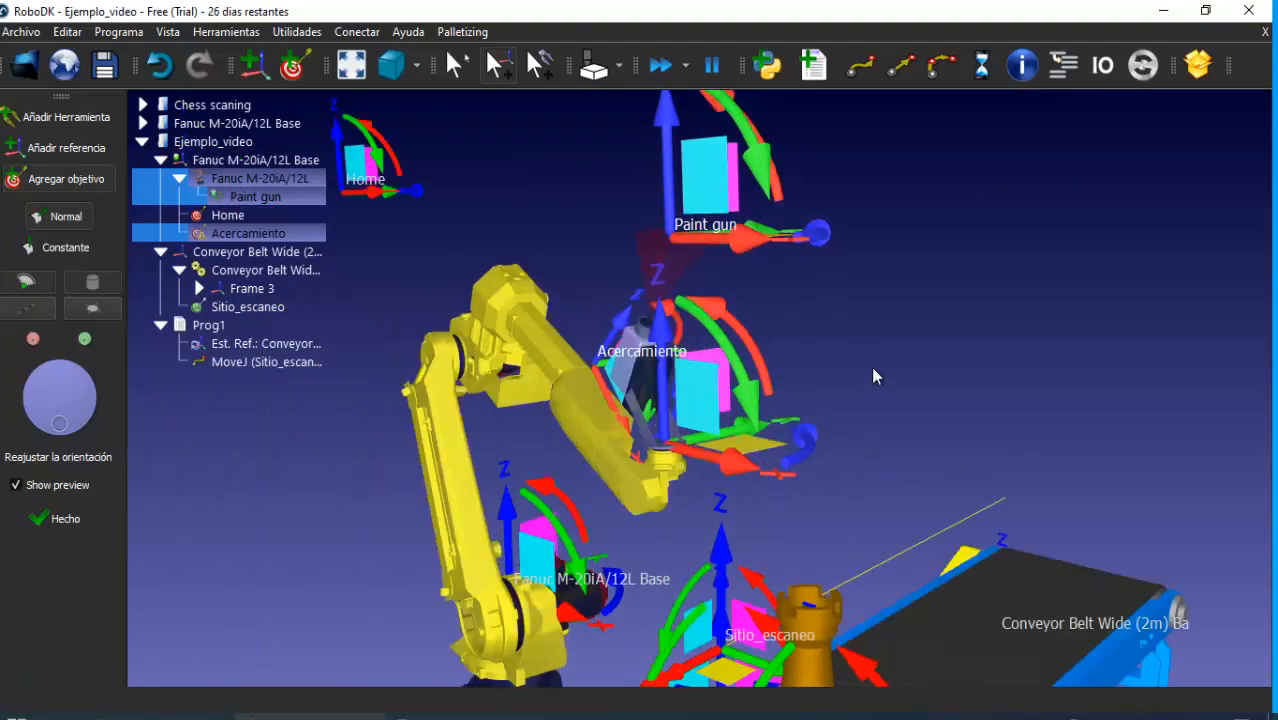
Start teaching targets on a surface and adjust the tool orientation for approaching the rook
middle_drag(873, 366, 927, 187)
scroll(927, 187, down, 3)
middle_drag(878, 246, 835, 320)
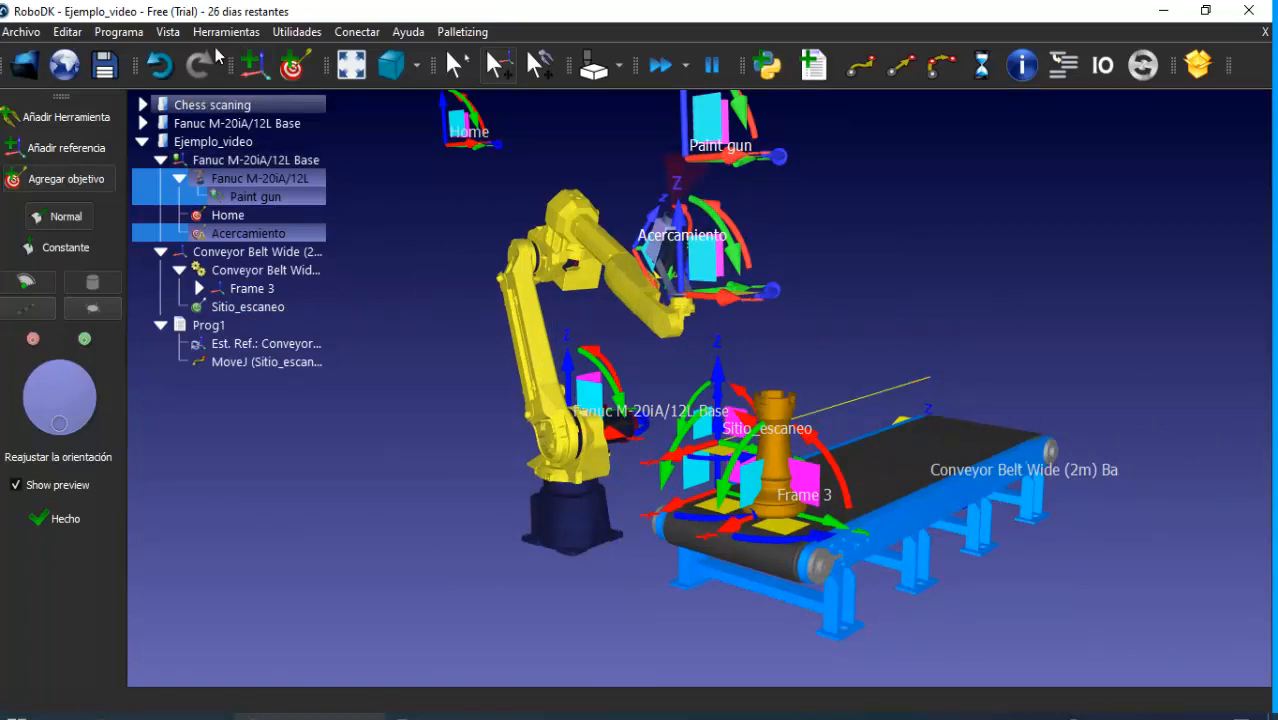
click(118, 32)
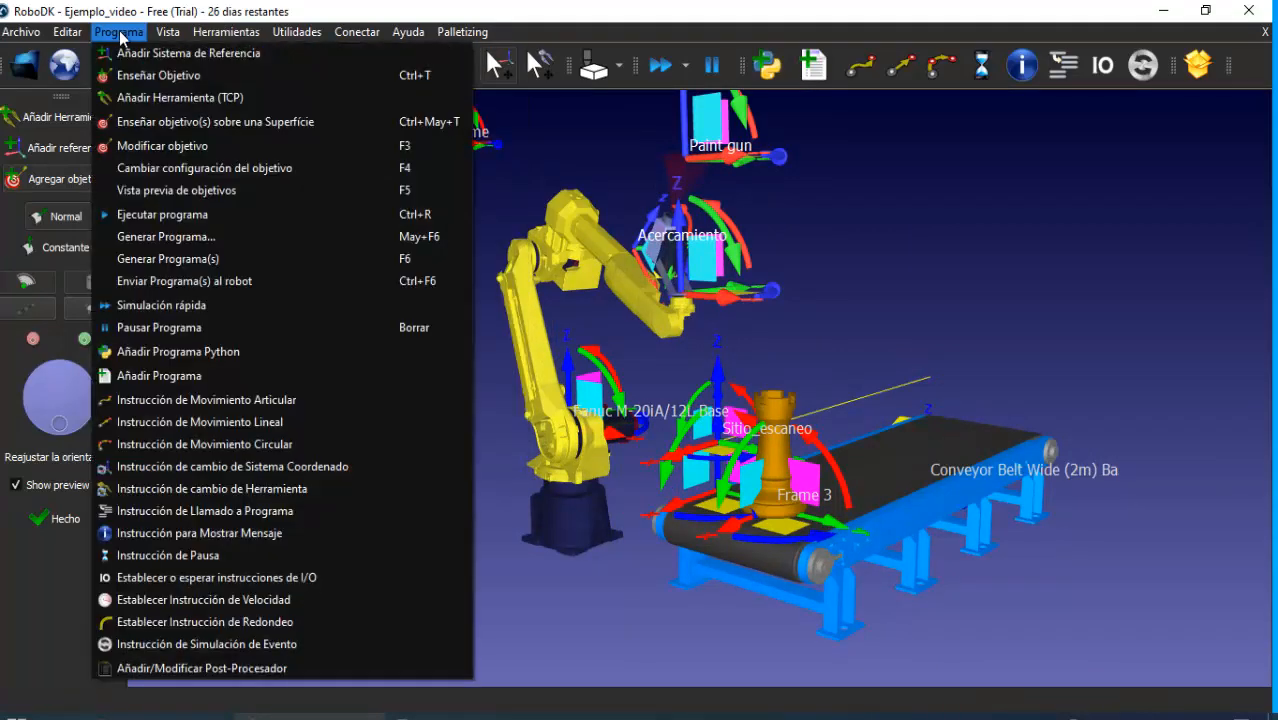
click(181, 121)
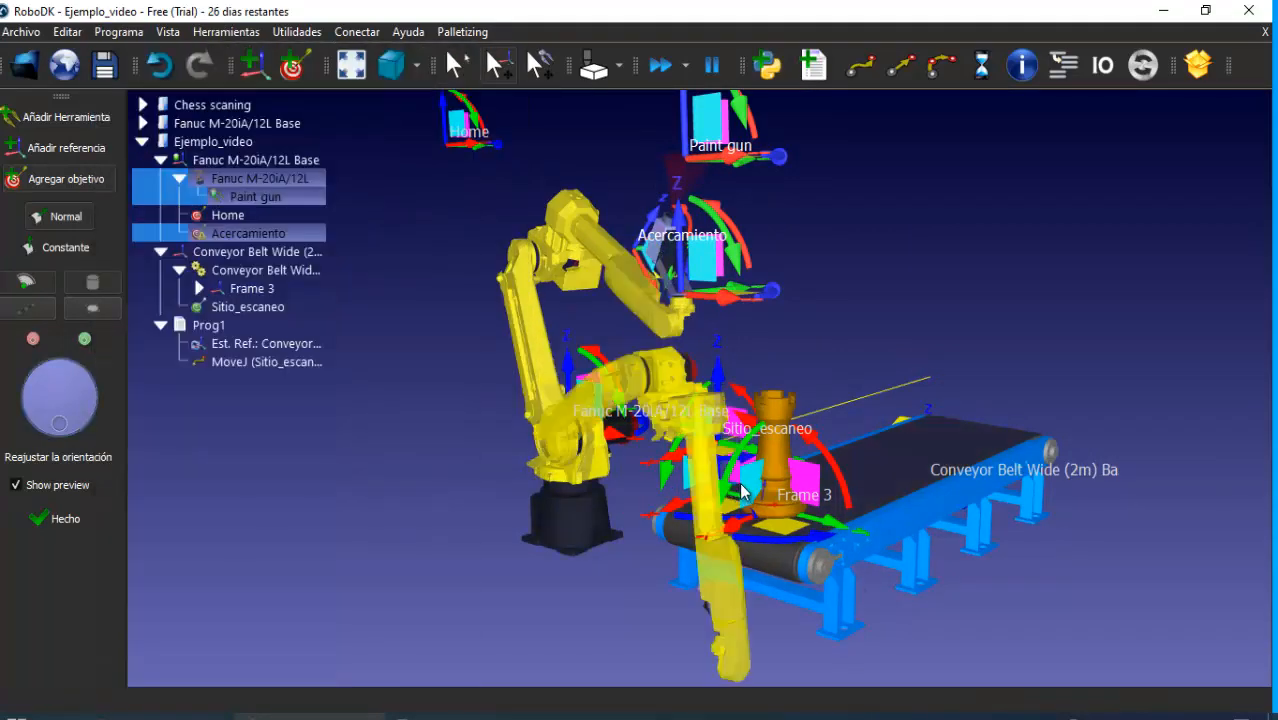
scroll(752, 505, up, 5)
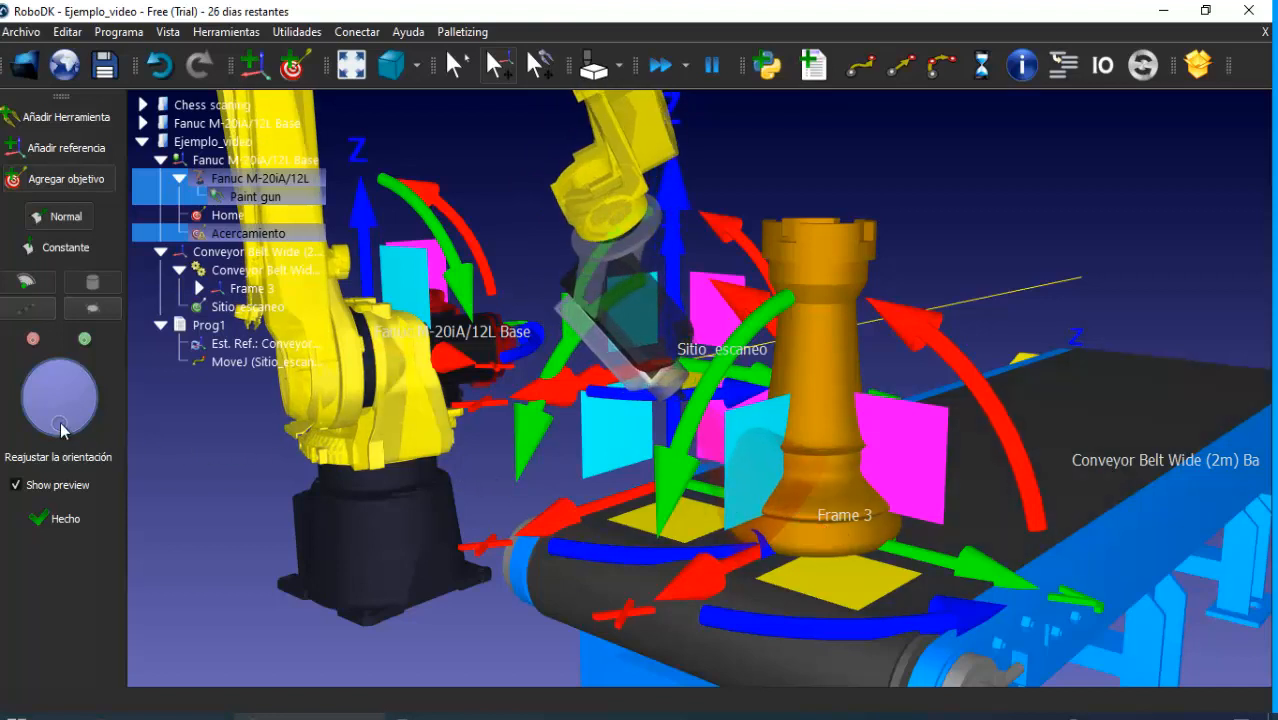
drag(59, 423, 84, 392)
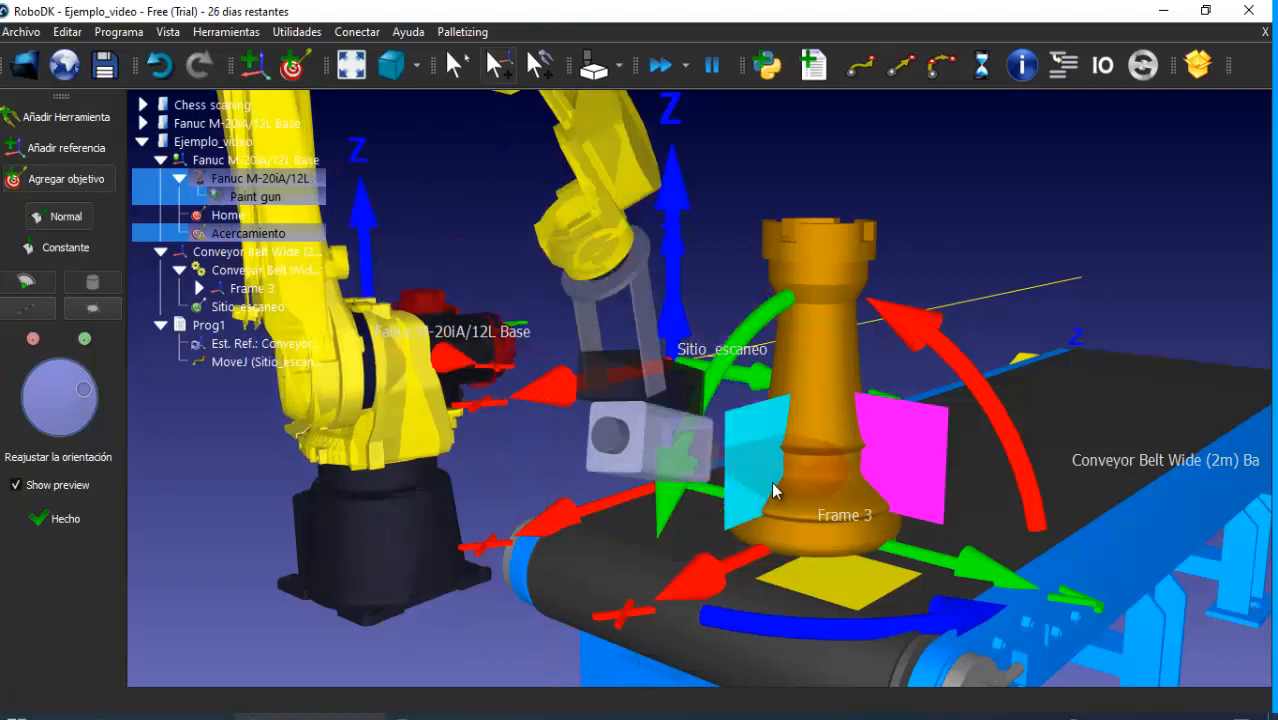
Teach three surface targets one above the other on the rook's body and finish target teaching
click(792, 406)
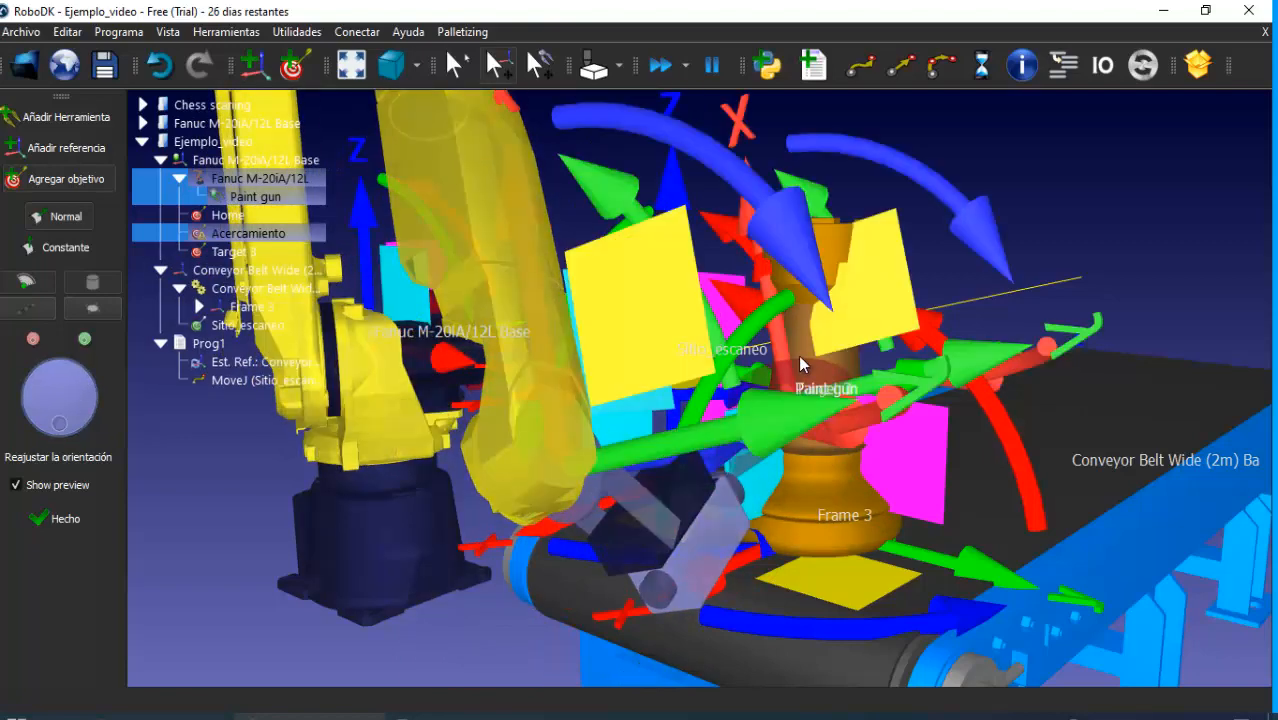
click(787, 322)
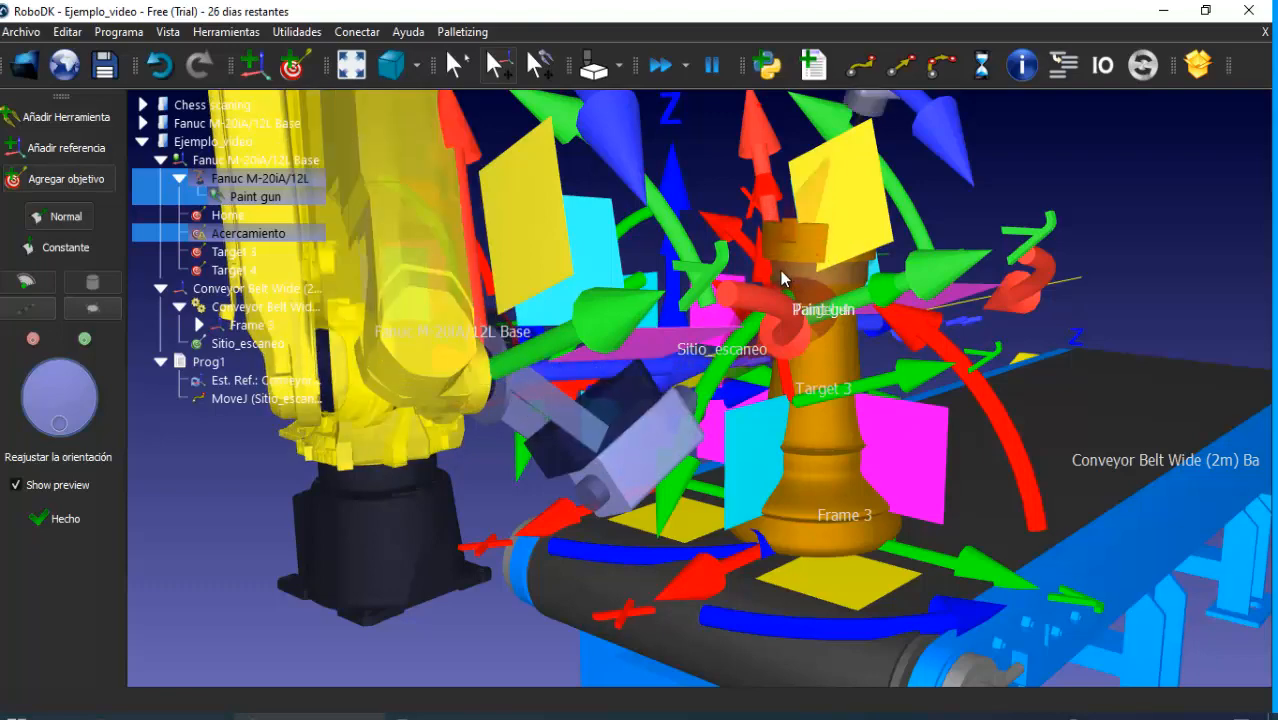
click(790, 264)
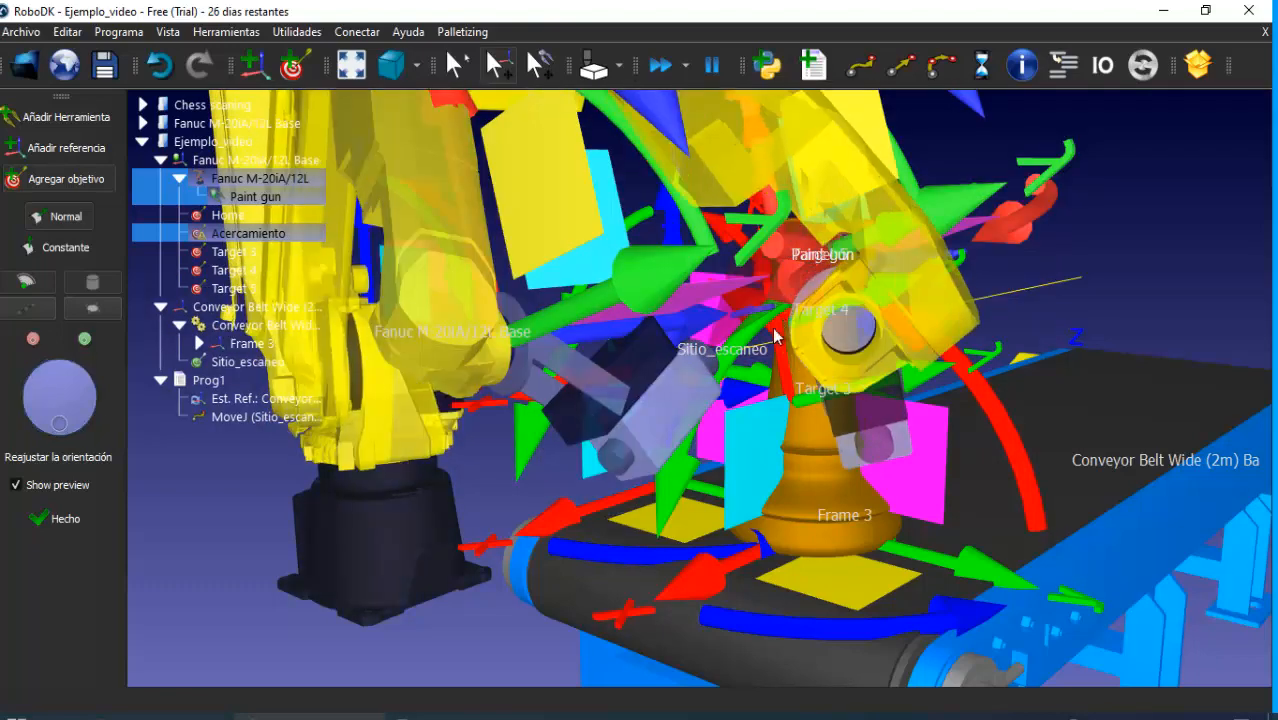
right_drag(776, 335, 766, 338)
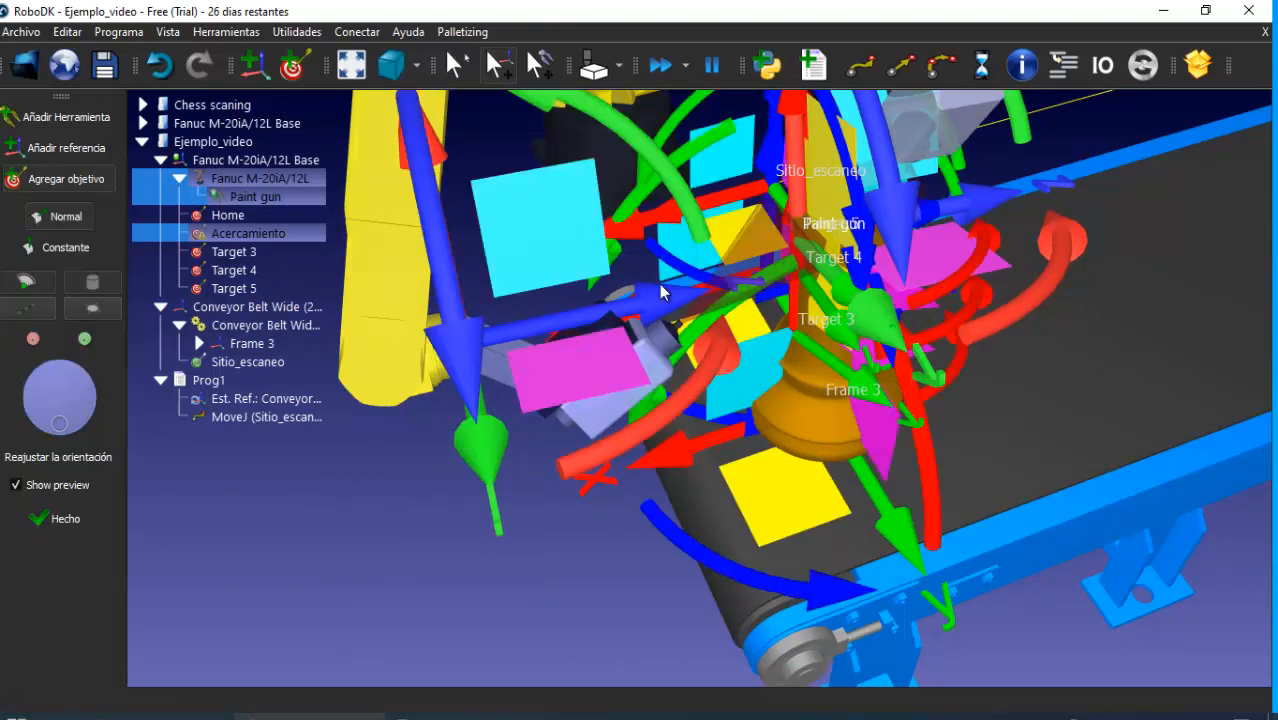
click(66, 519)
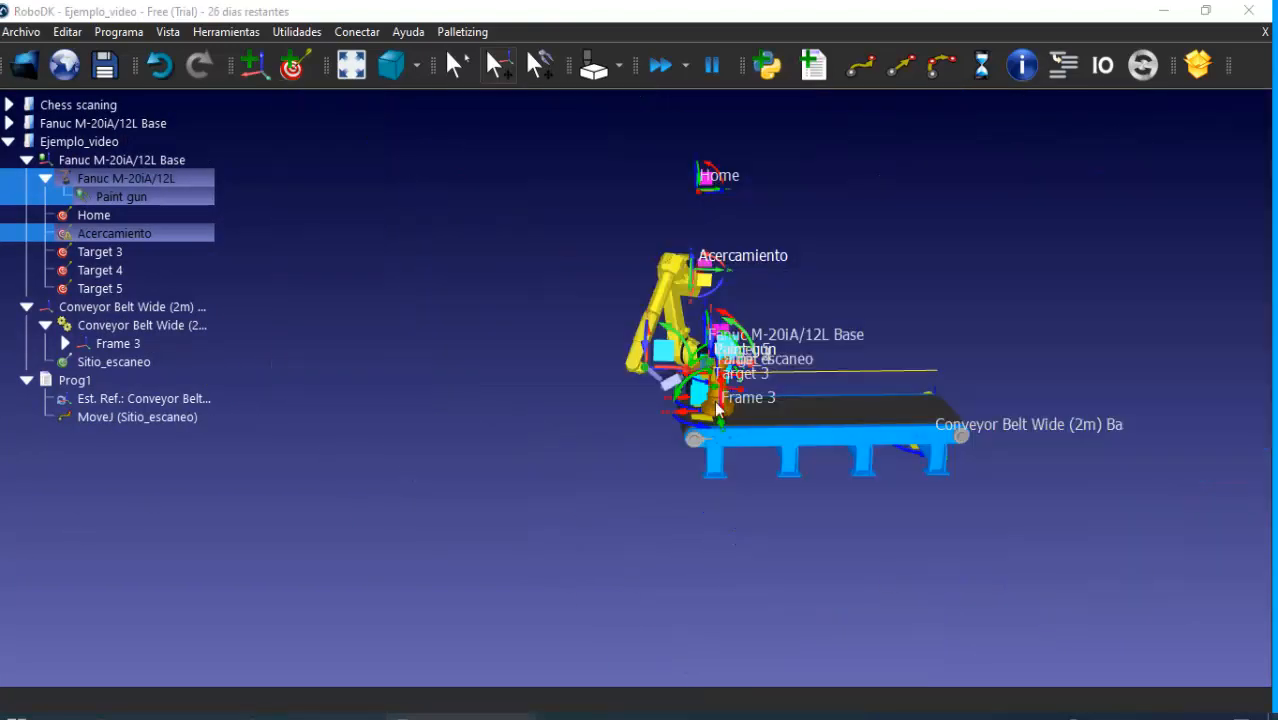
Test the robot's moves to Home, Acercamiento, Target 3, Target 4 and Target 5
scroll(720, 400, up, 11)
scroll(790, 320, down, 5)
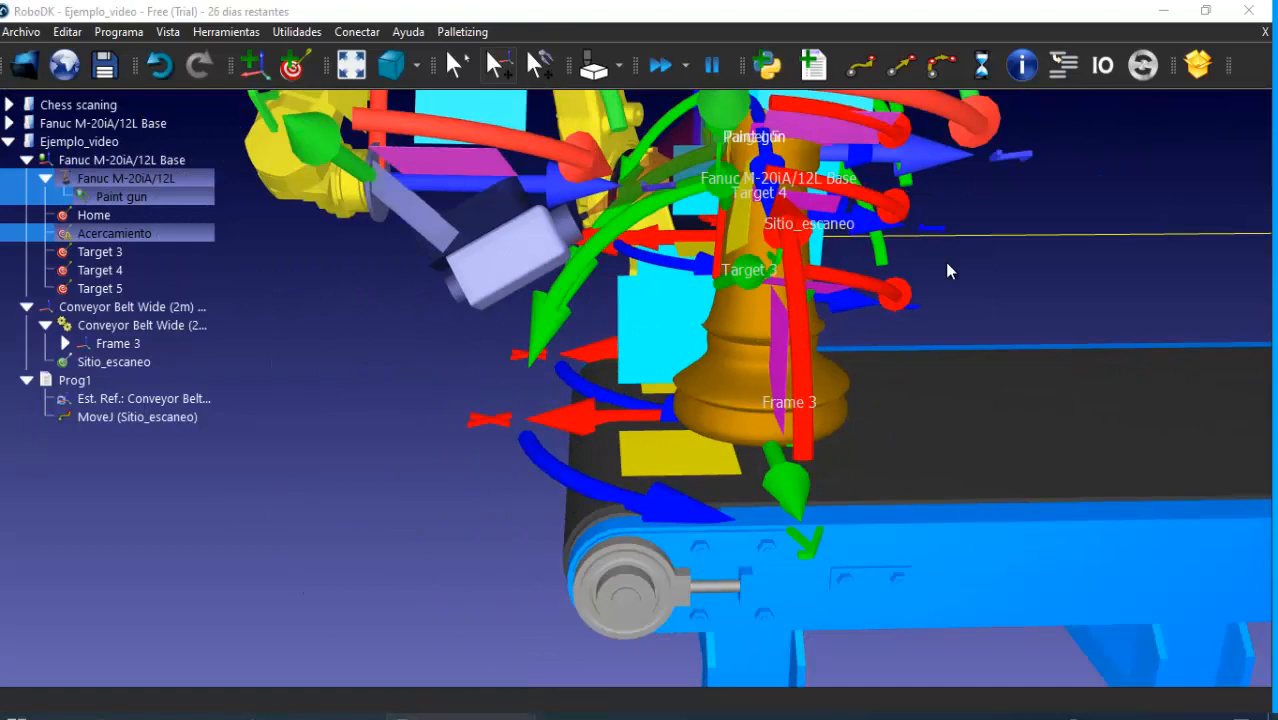
scroll(920, 290, up, 4)
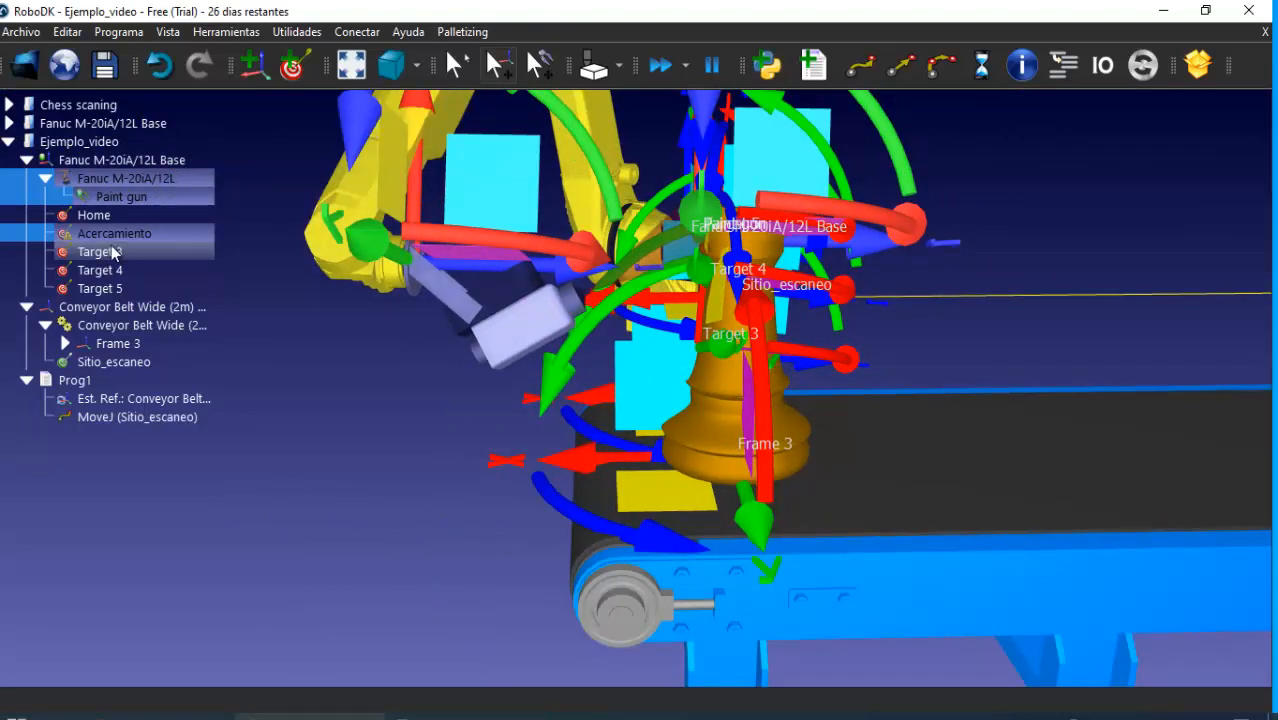
double_click(114, 215)
double_click(122, 233)
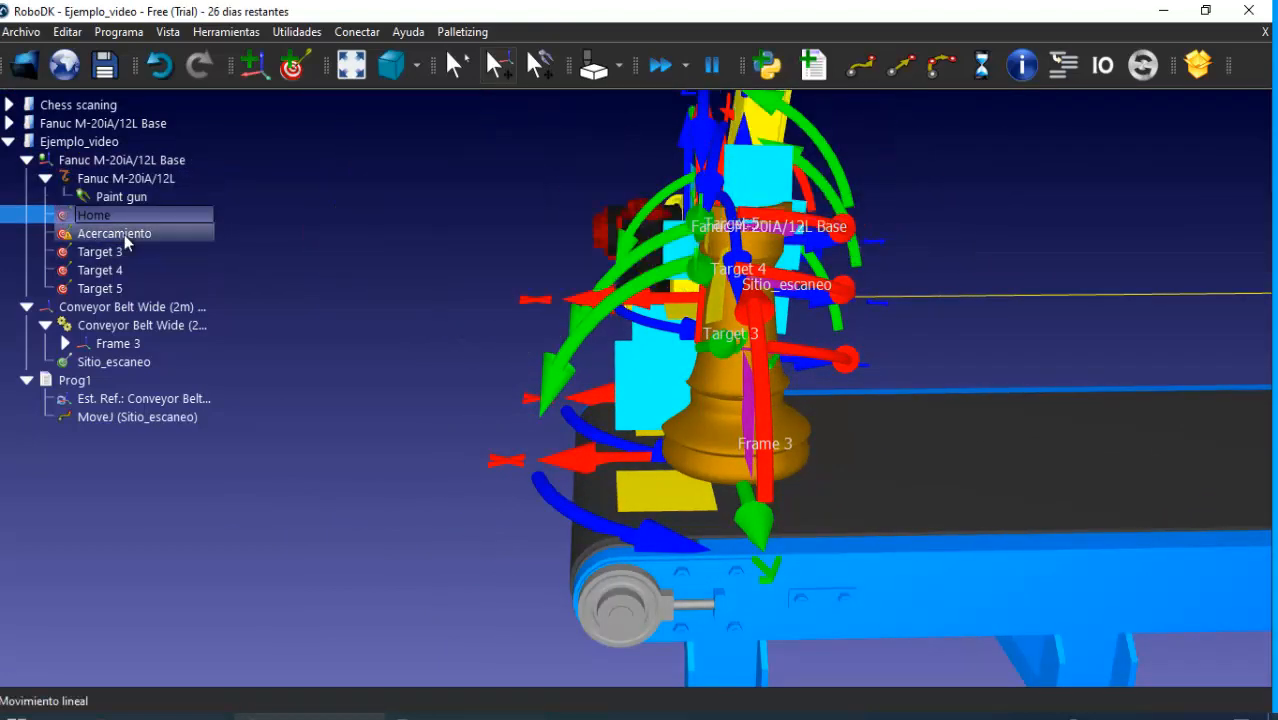
scroll(464, 344, down, 3)
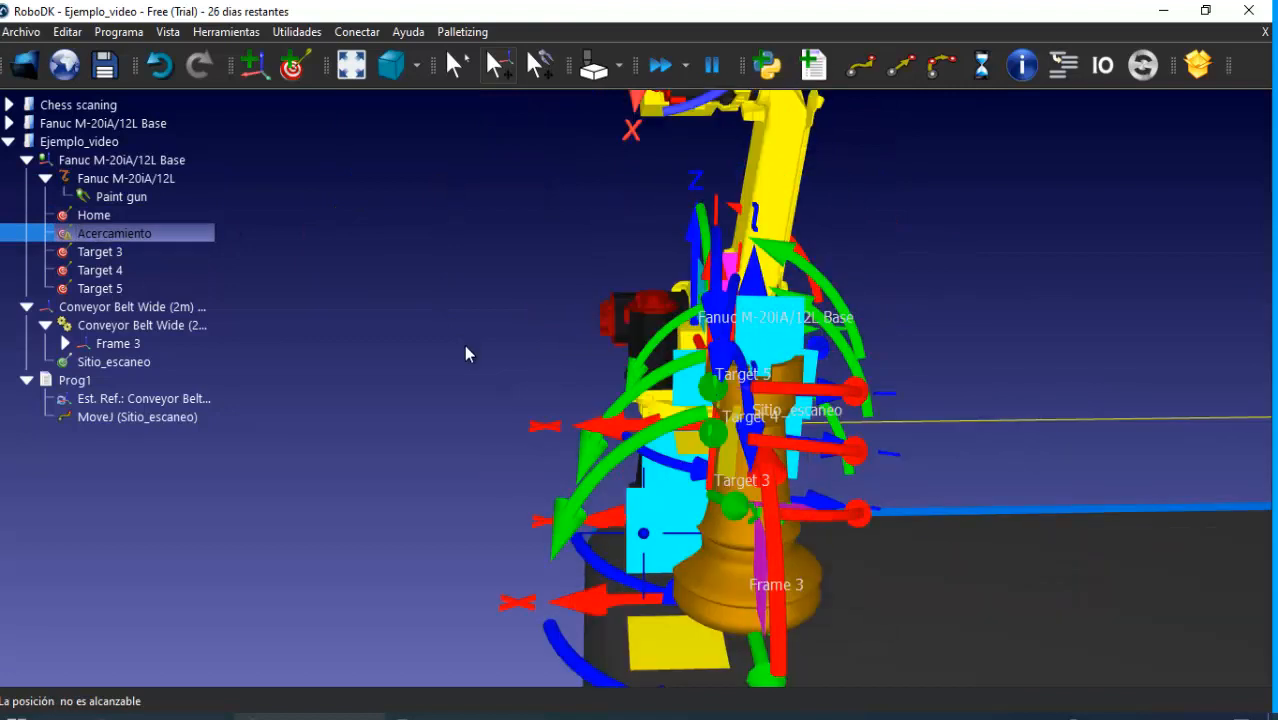
click(83, 232)
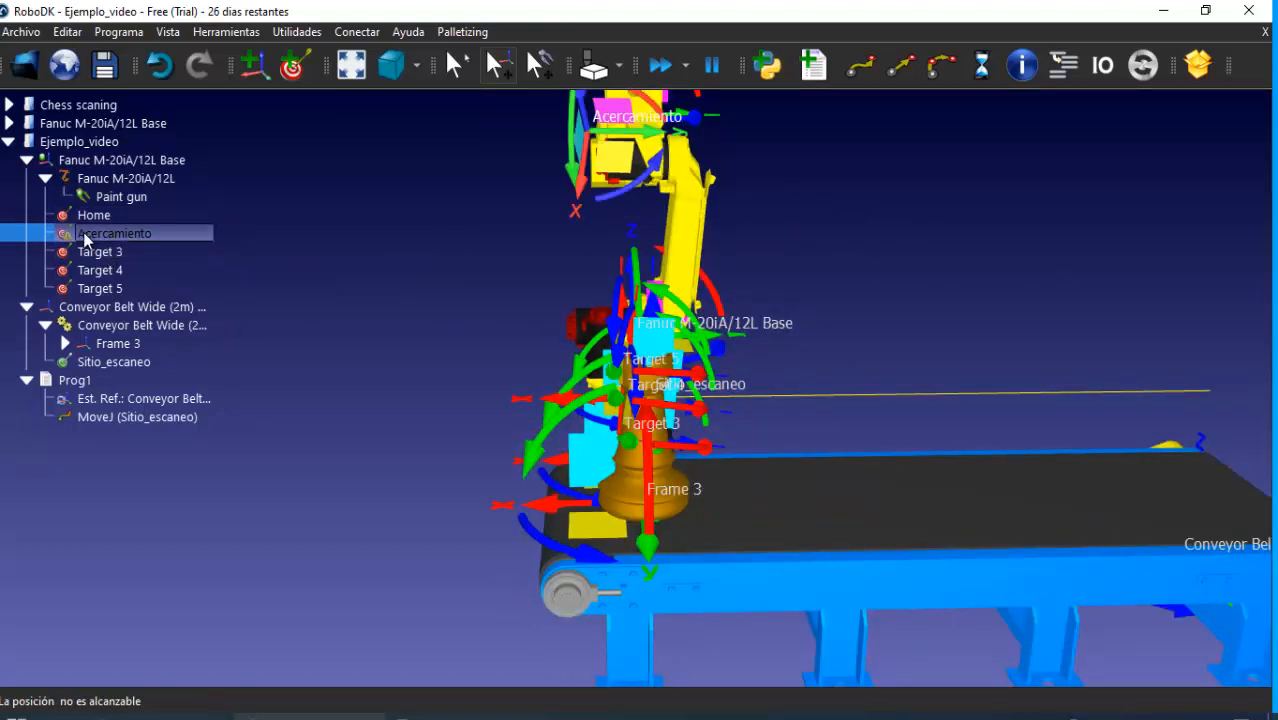
double_click(66, 253)
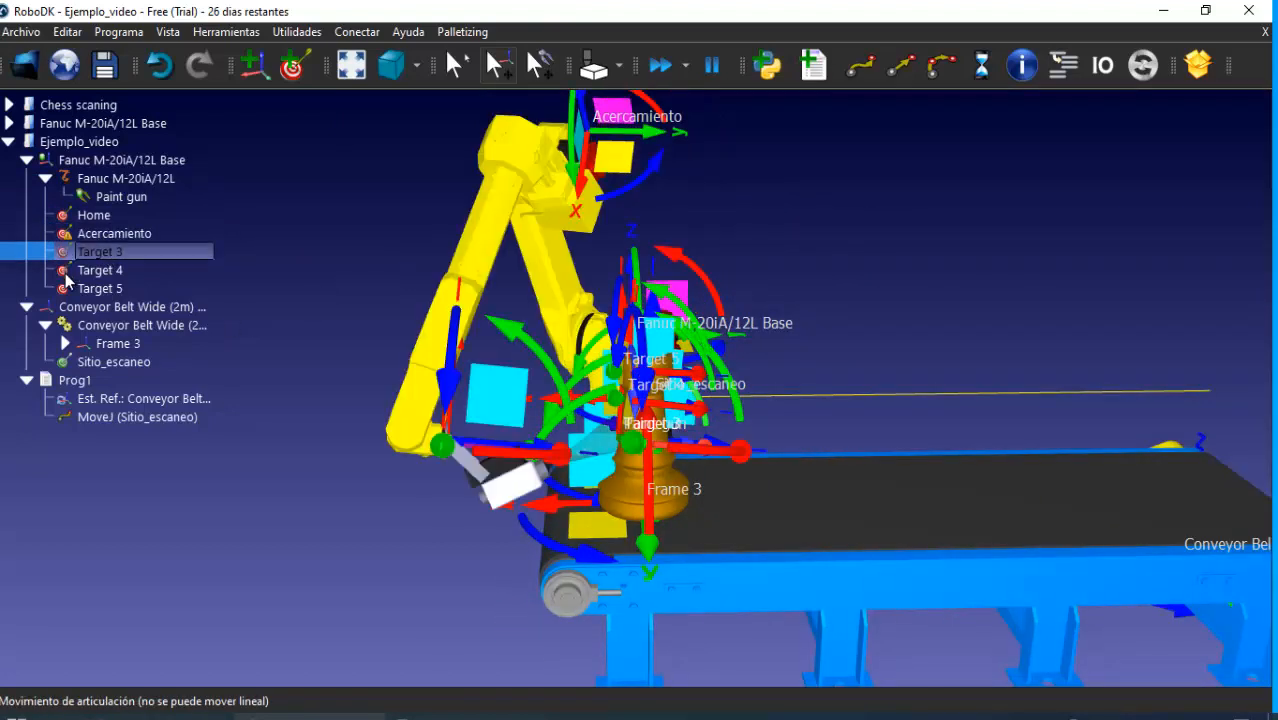
double_click(66, 270)
double_click(64, 289)
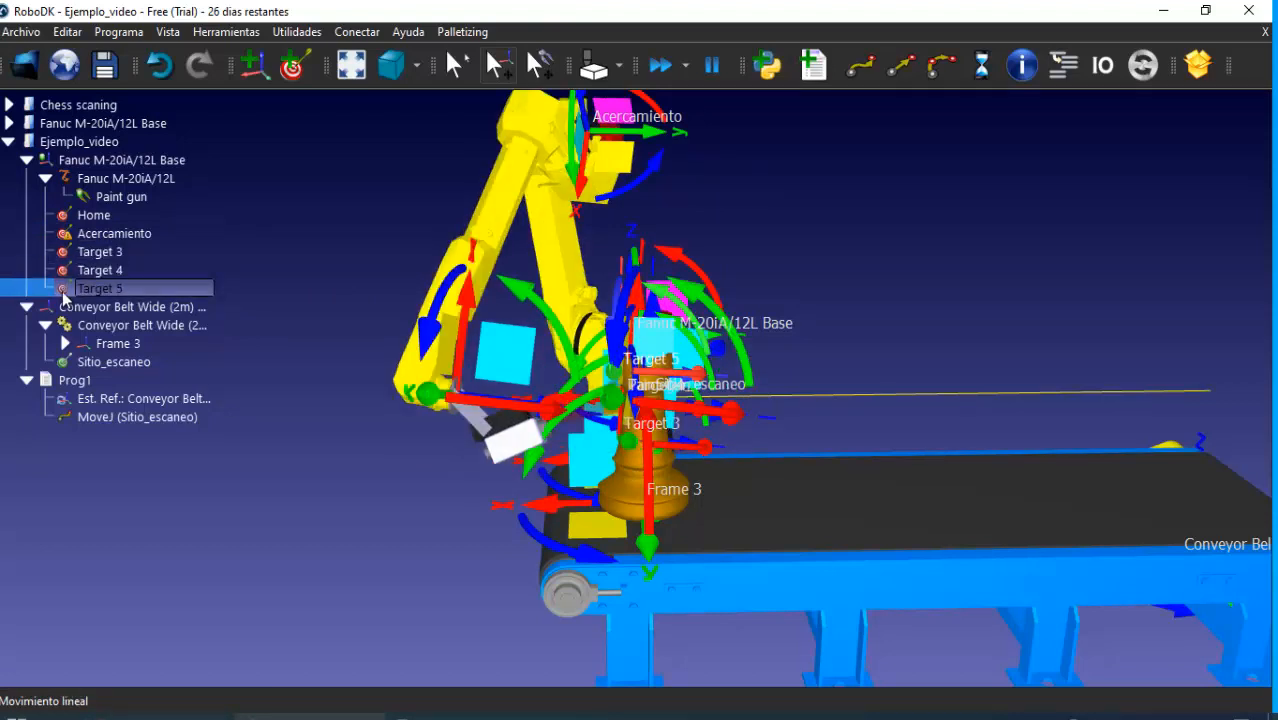
Restart teaching targets on a surface and add one more target on the rook
click(291, 68)
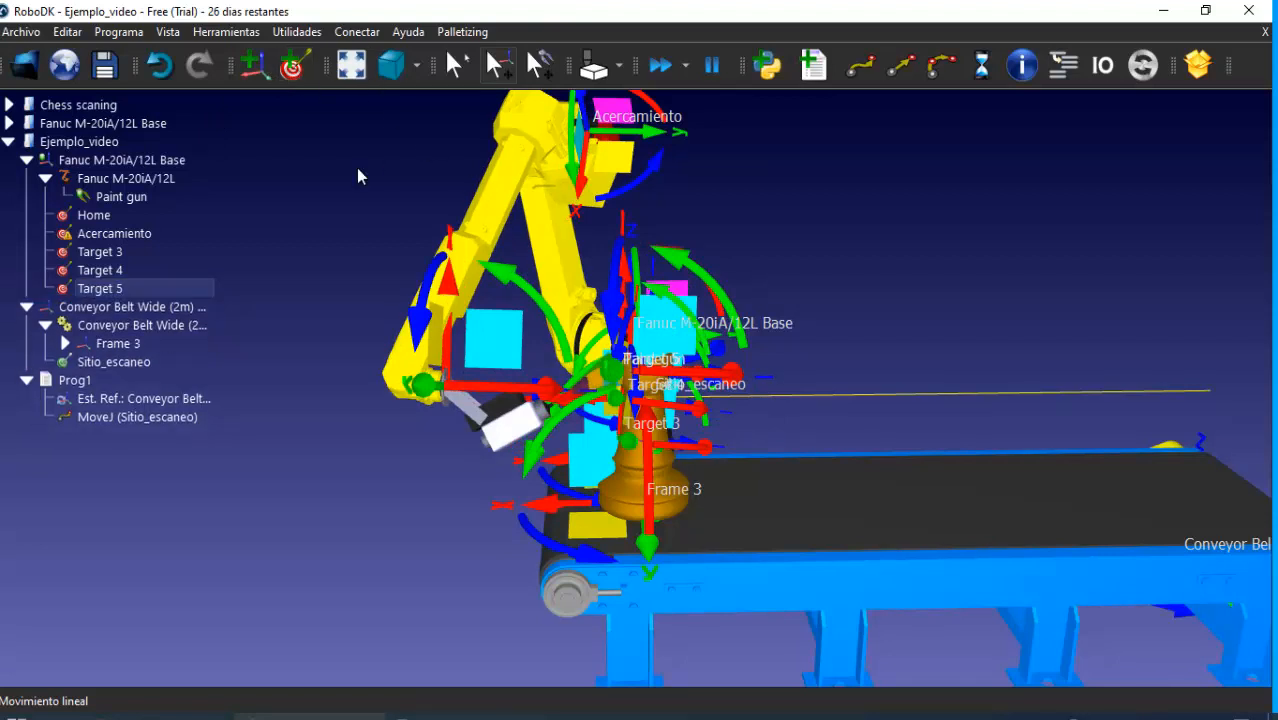
click(104, 33)
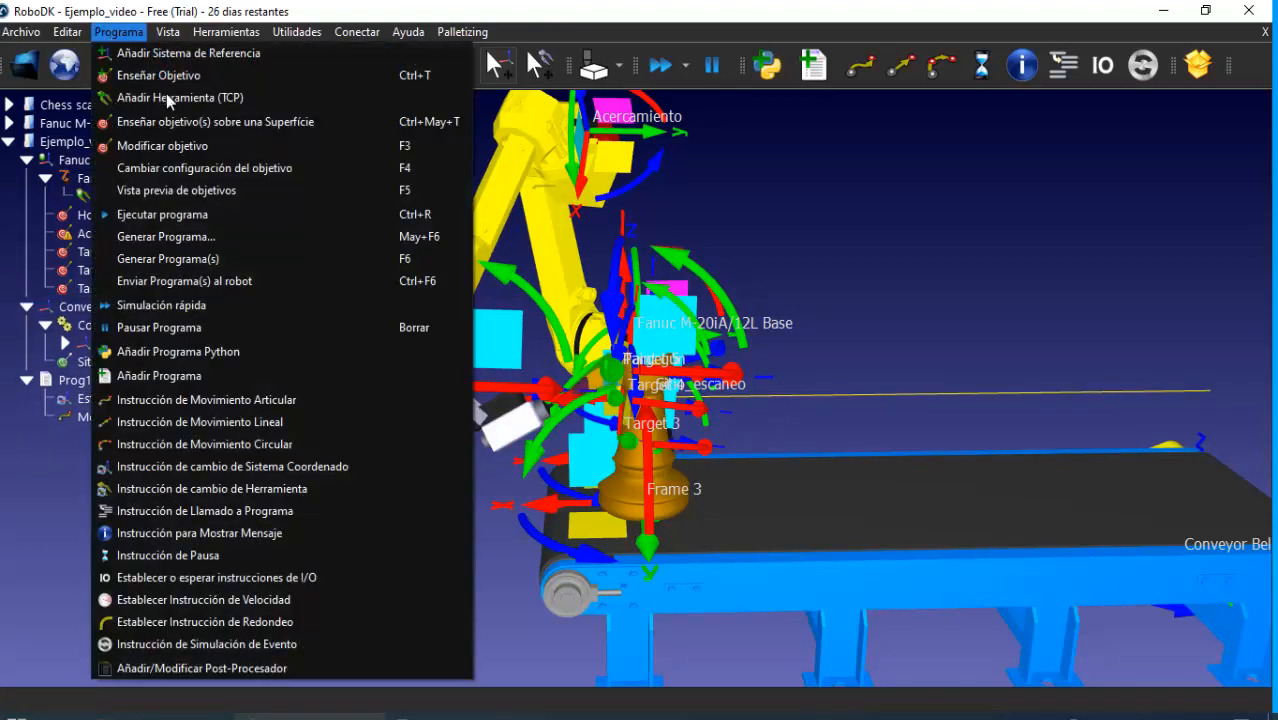
click(214, 132)
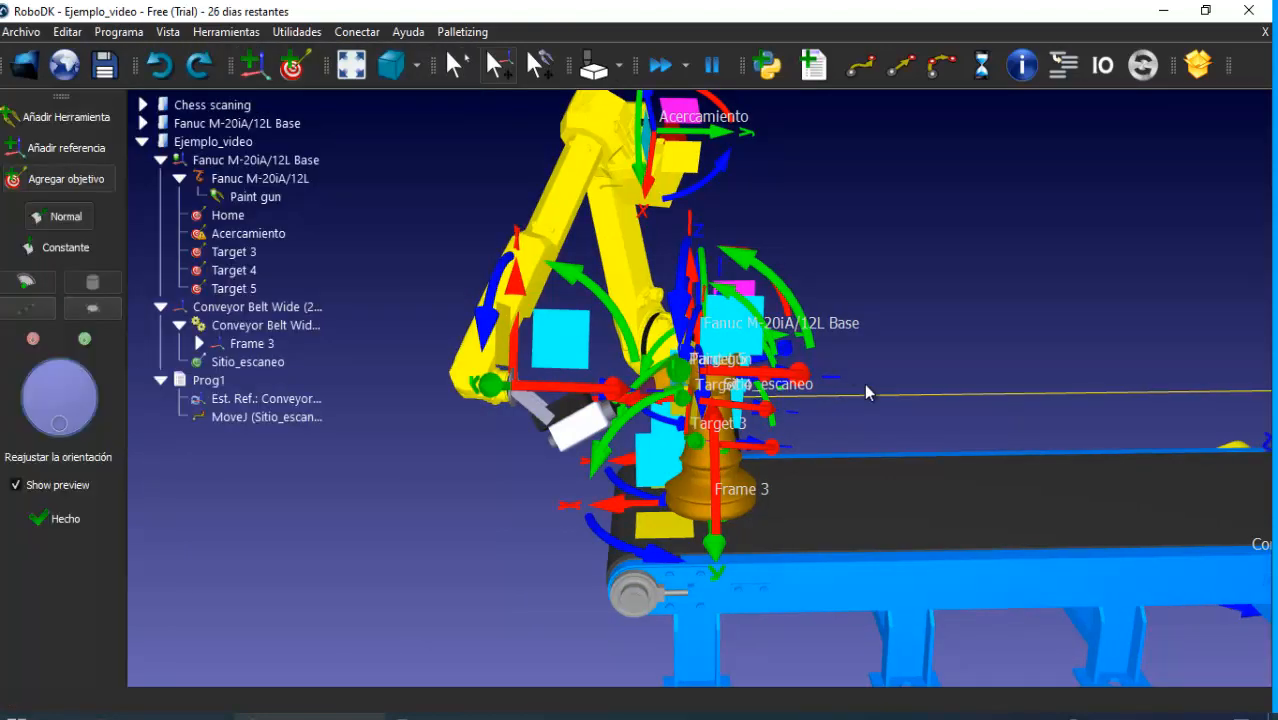
middle_drag(852, 338, 838, 432)
right_drag(815, 545, 712, 620)
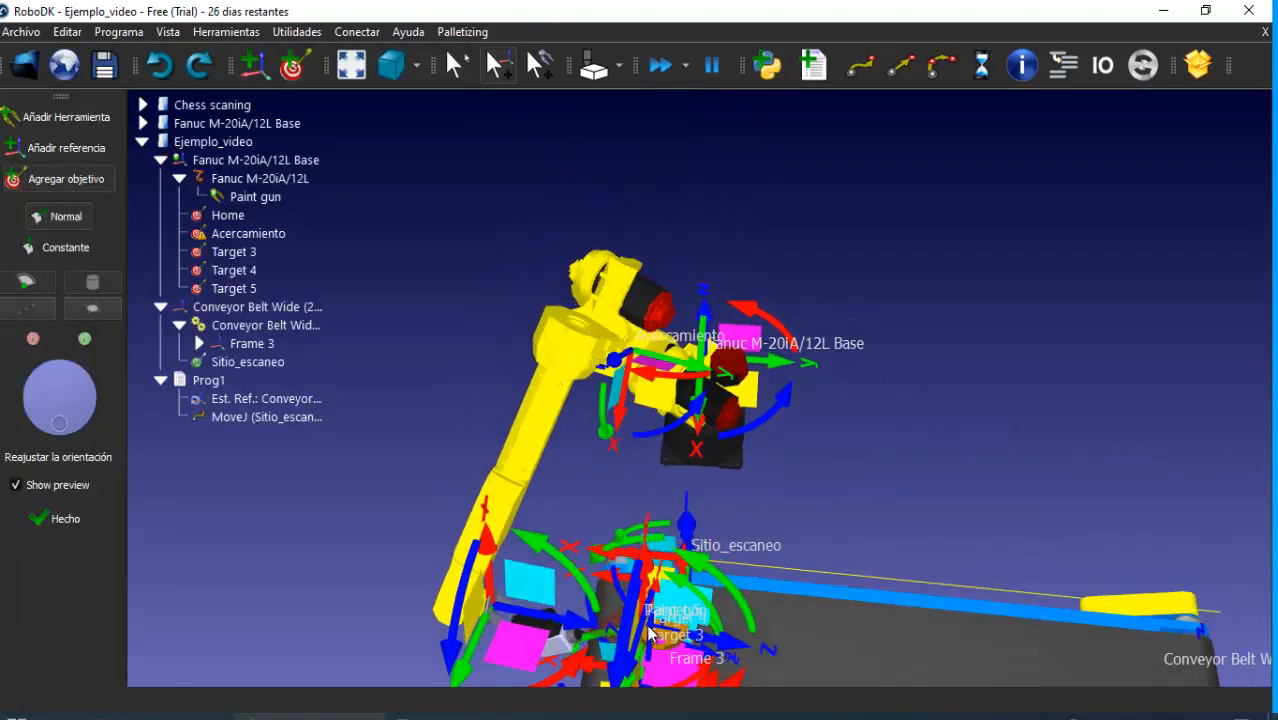
click(62, 518)
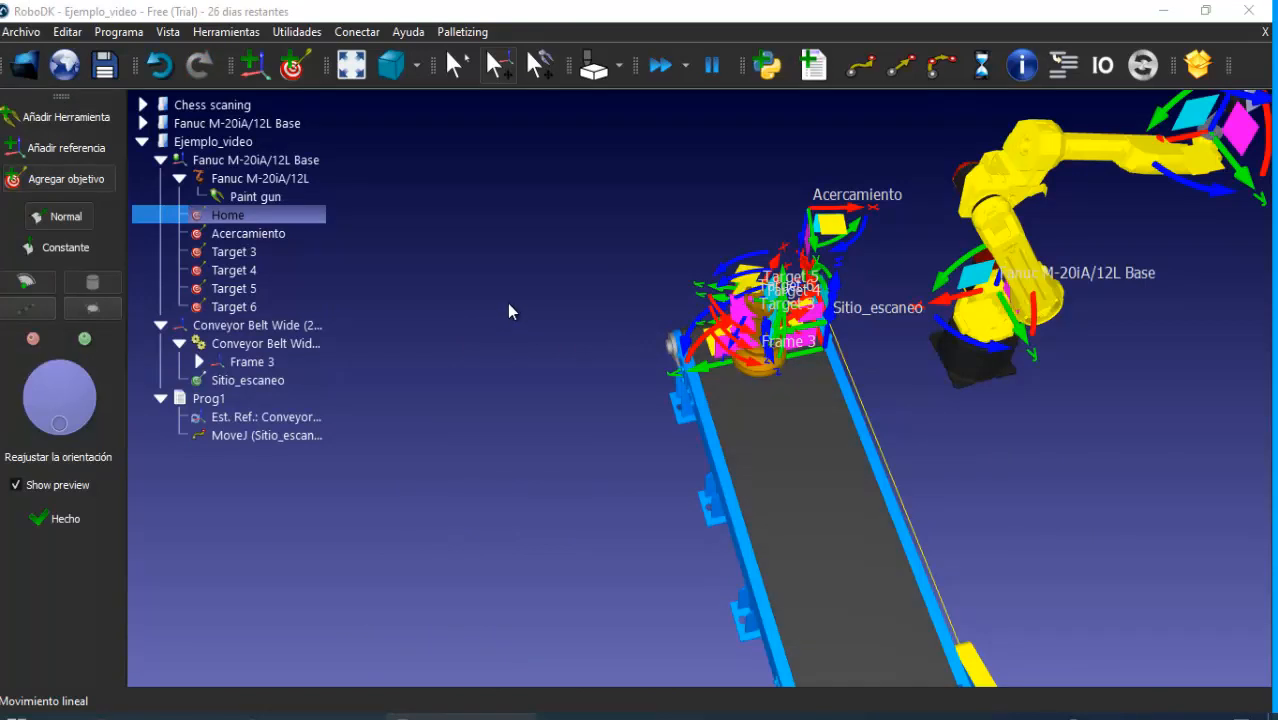
Test the robot's moves through Acercamiento and Targets 3 to 6, and return it to Home
double_click(274, 240)
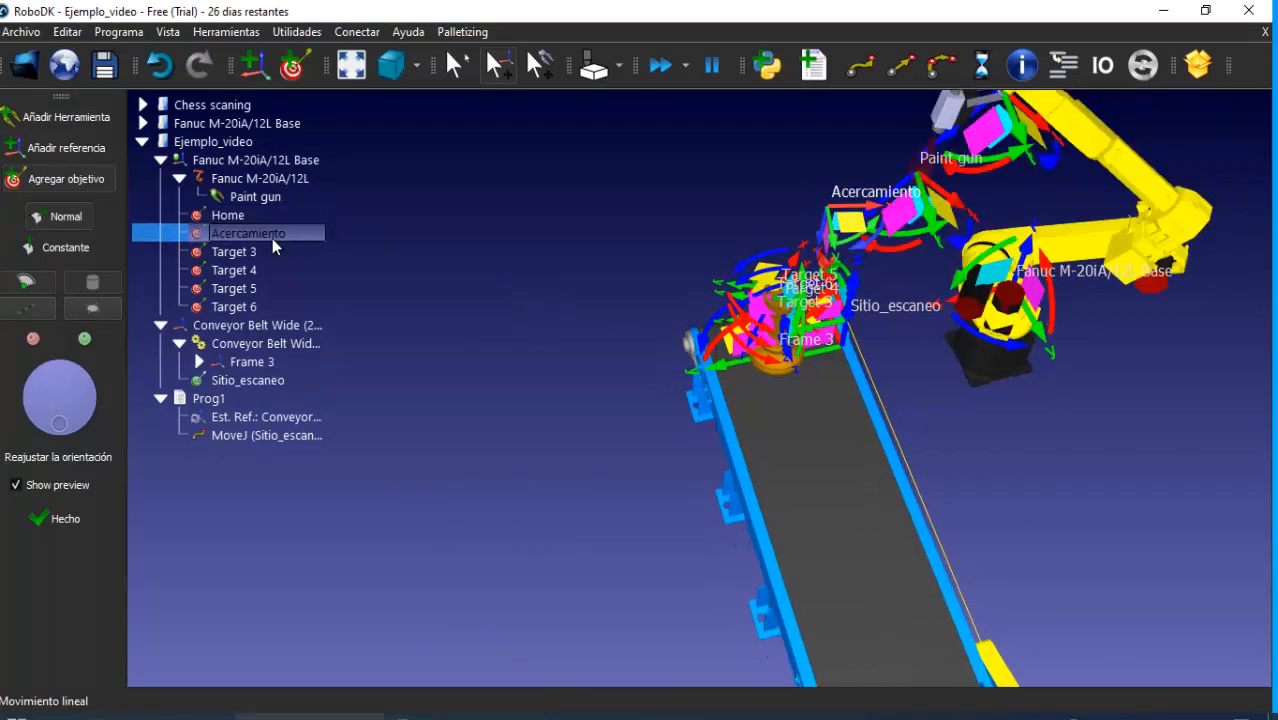
double_click(242, 249)
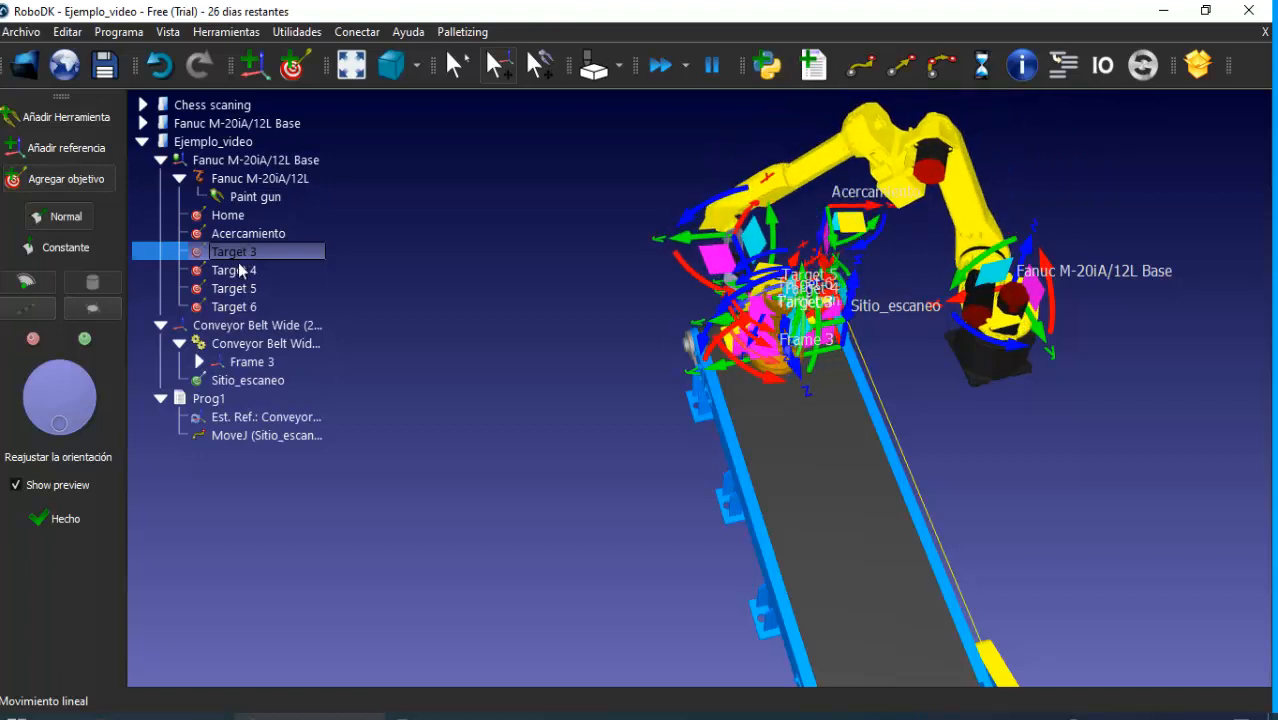
double_click(236, 271)
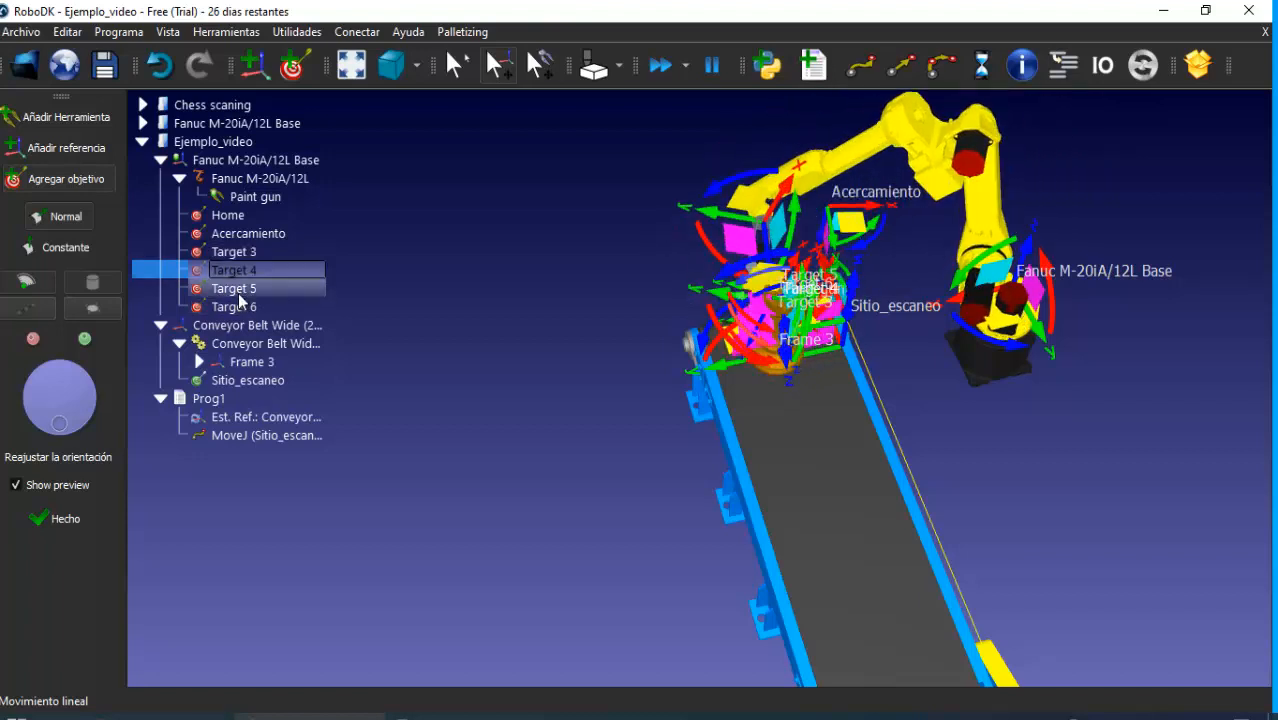
double_click(238, 291)
double_click(240, 309)
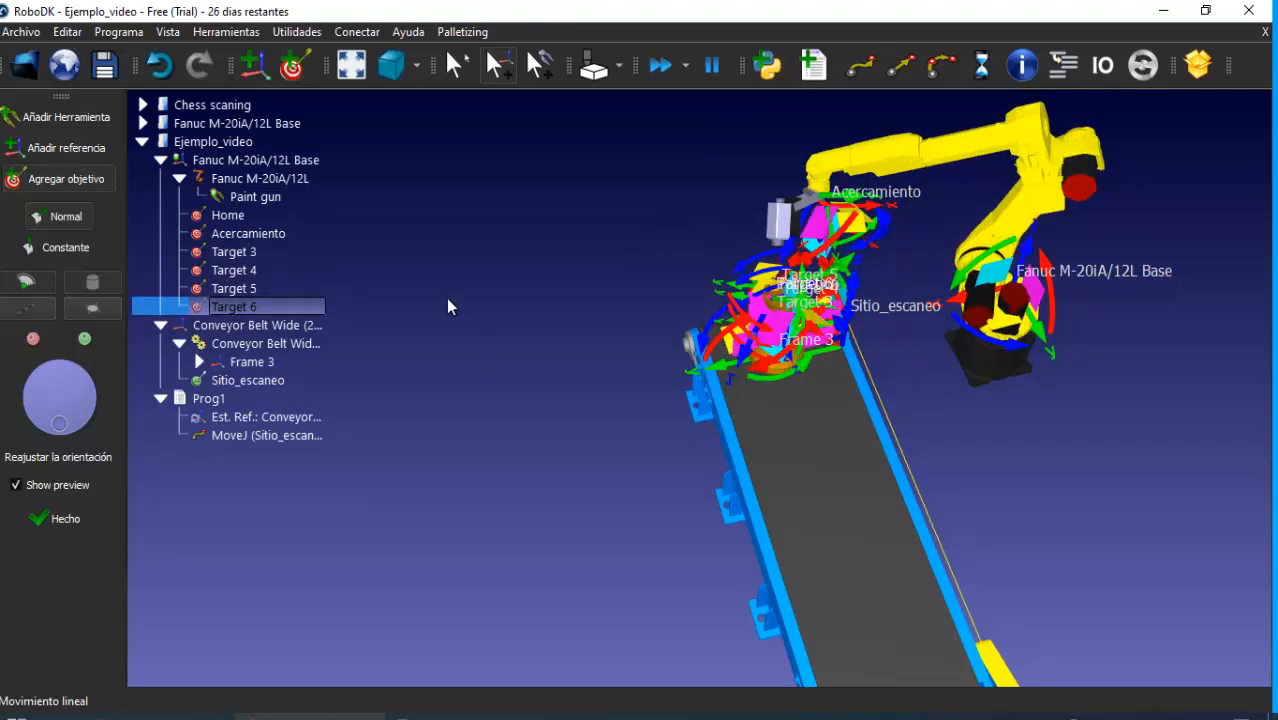
double_click(245, 217)
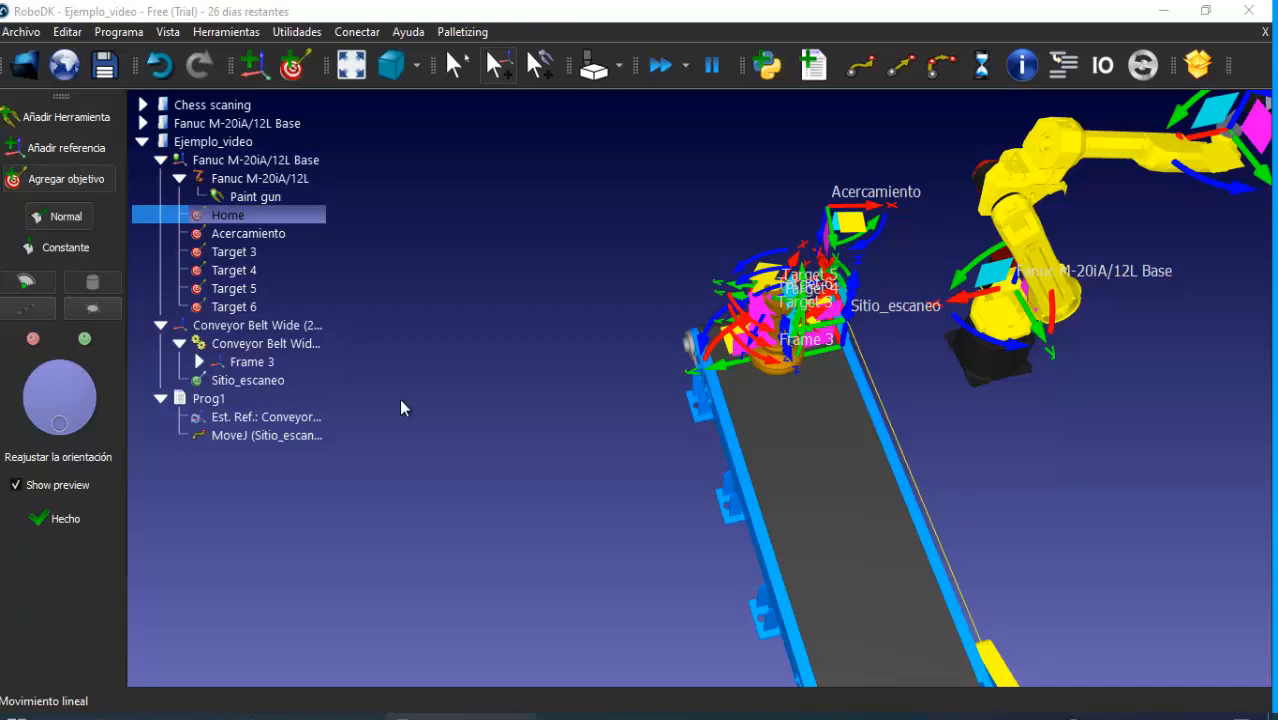
Add a new robot program and rename it Escaneo
click(372, 235)
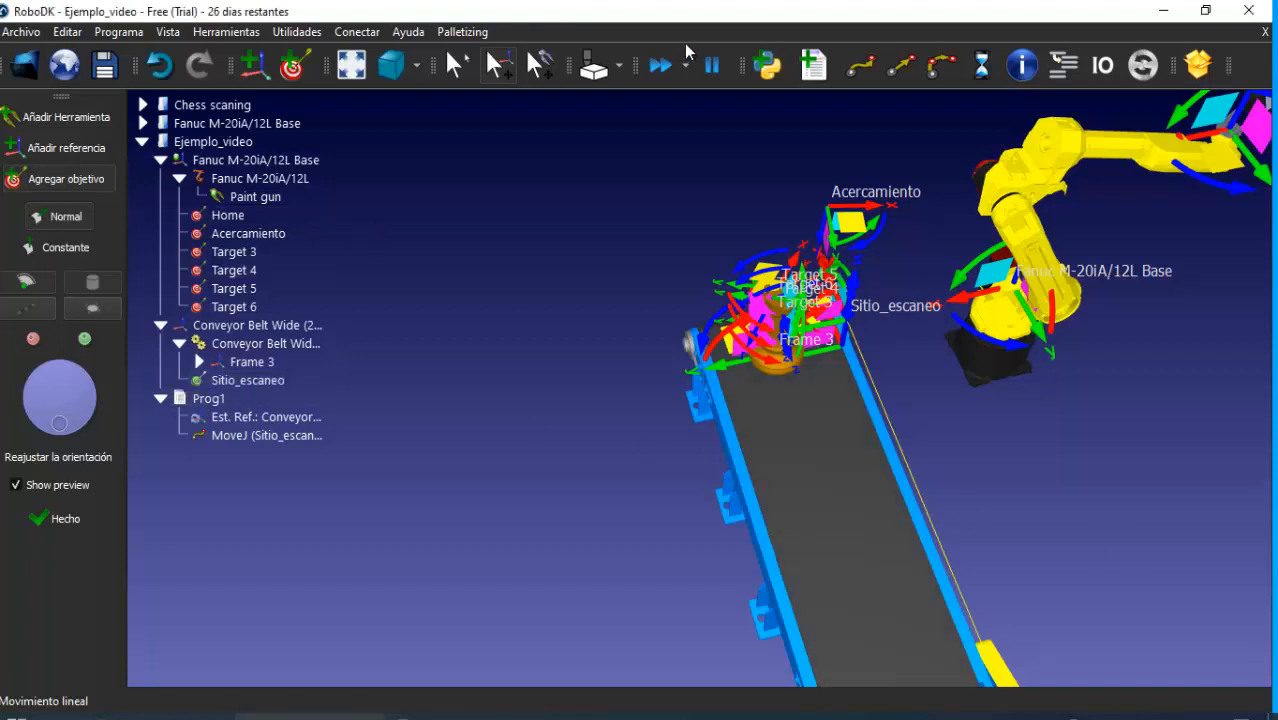
click(813, 65)
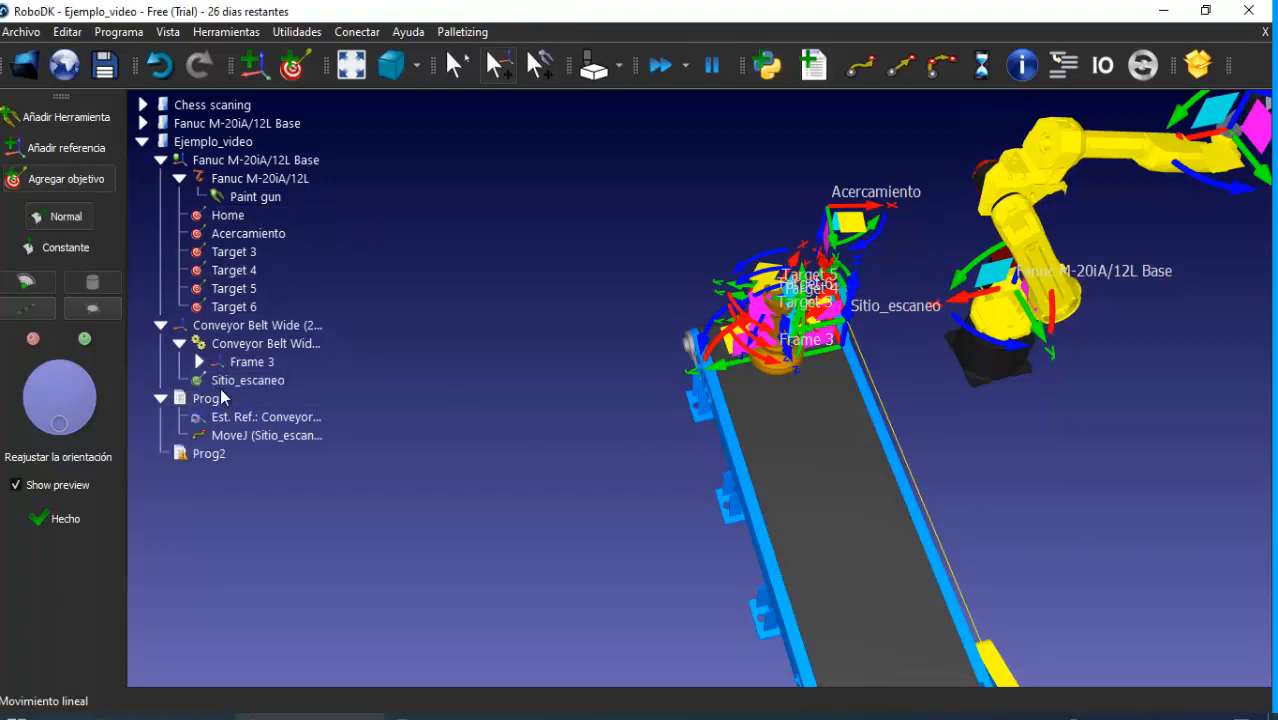
click(206, 458)
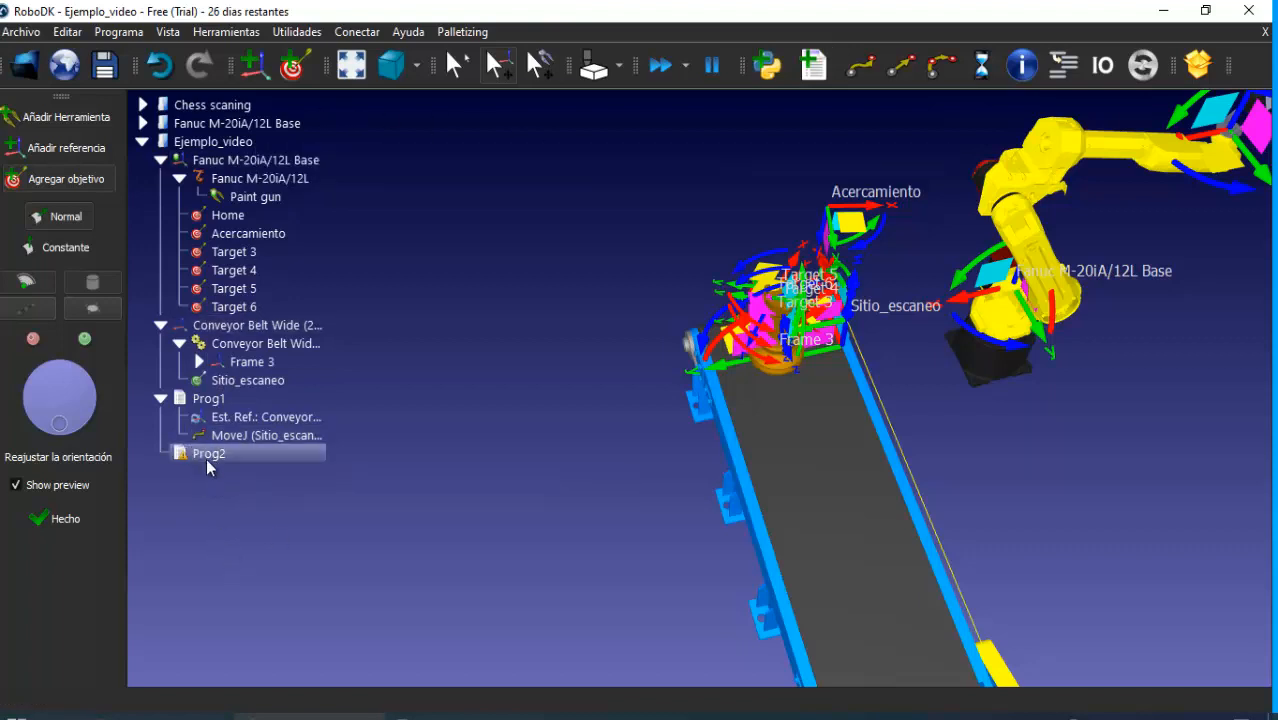
click(234, 459)
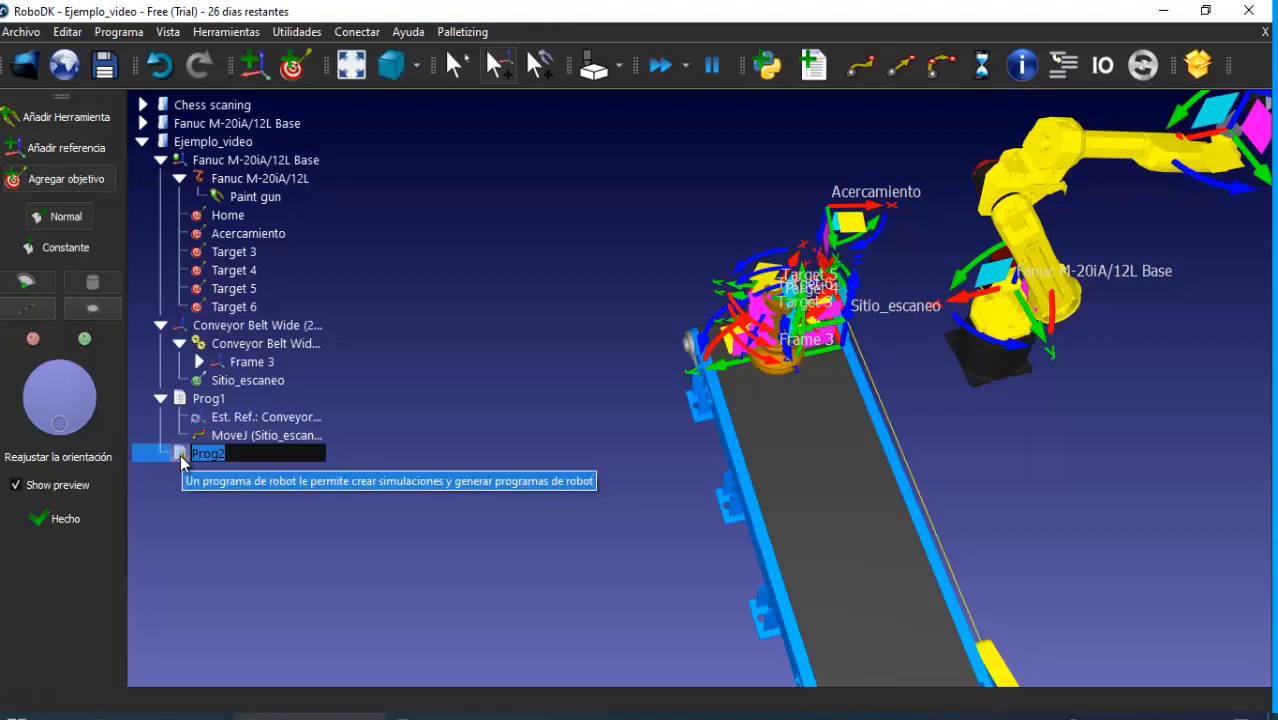
text(Escaneo)
key(Return)
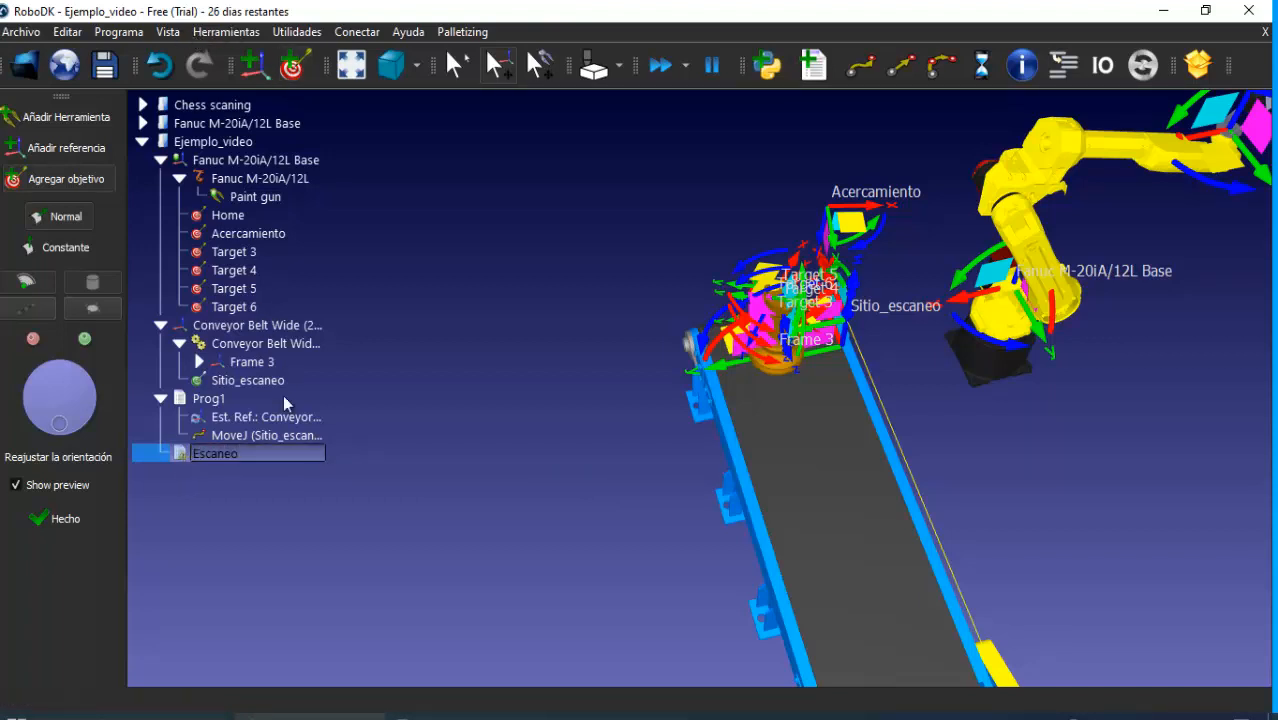
Add a joint move instruction to the Escaneo program and link it to the Home target
right_click(298, 453)
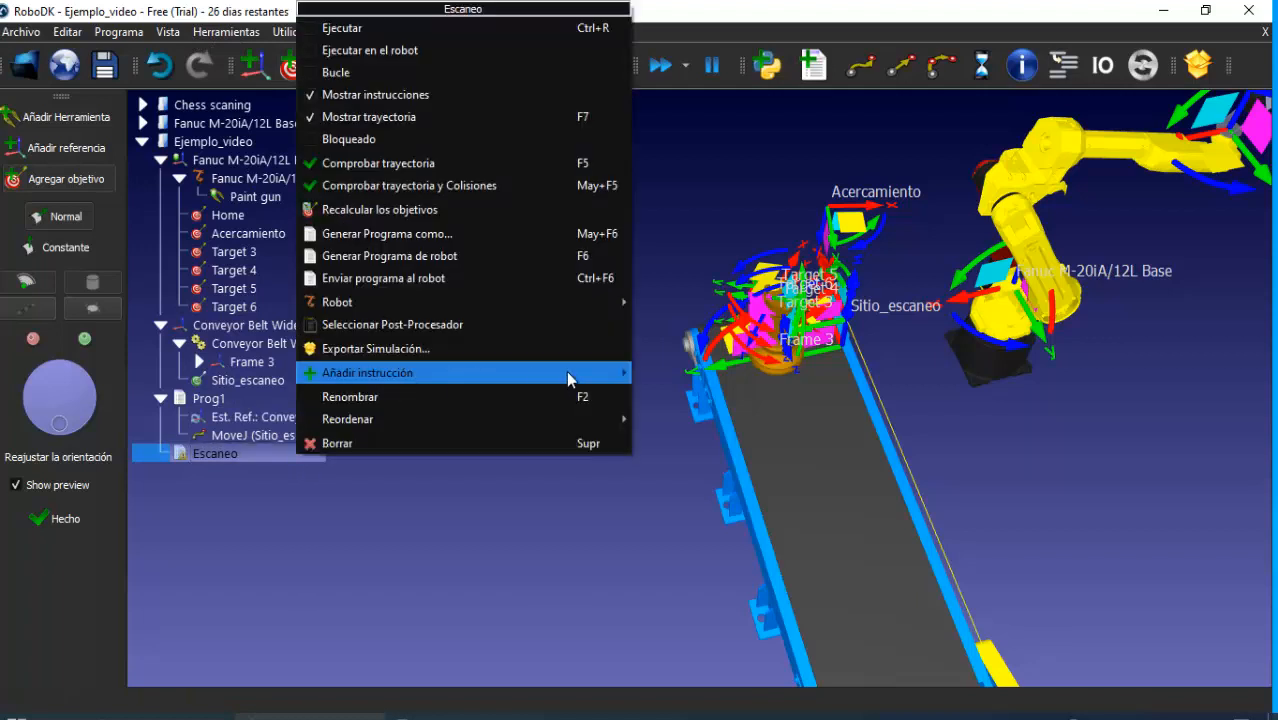
mouse_move(567, 376)
click(727, 394)
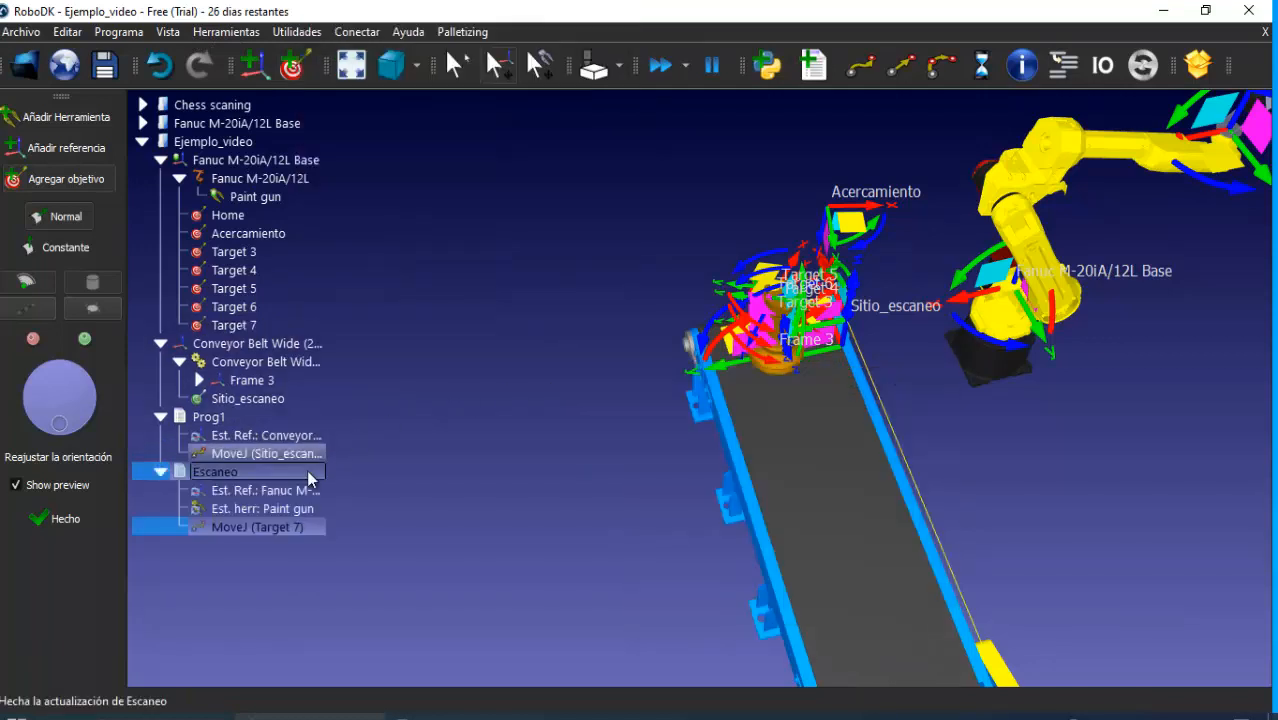
right_click(269, 533)
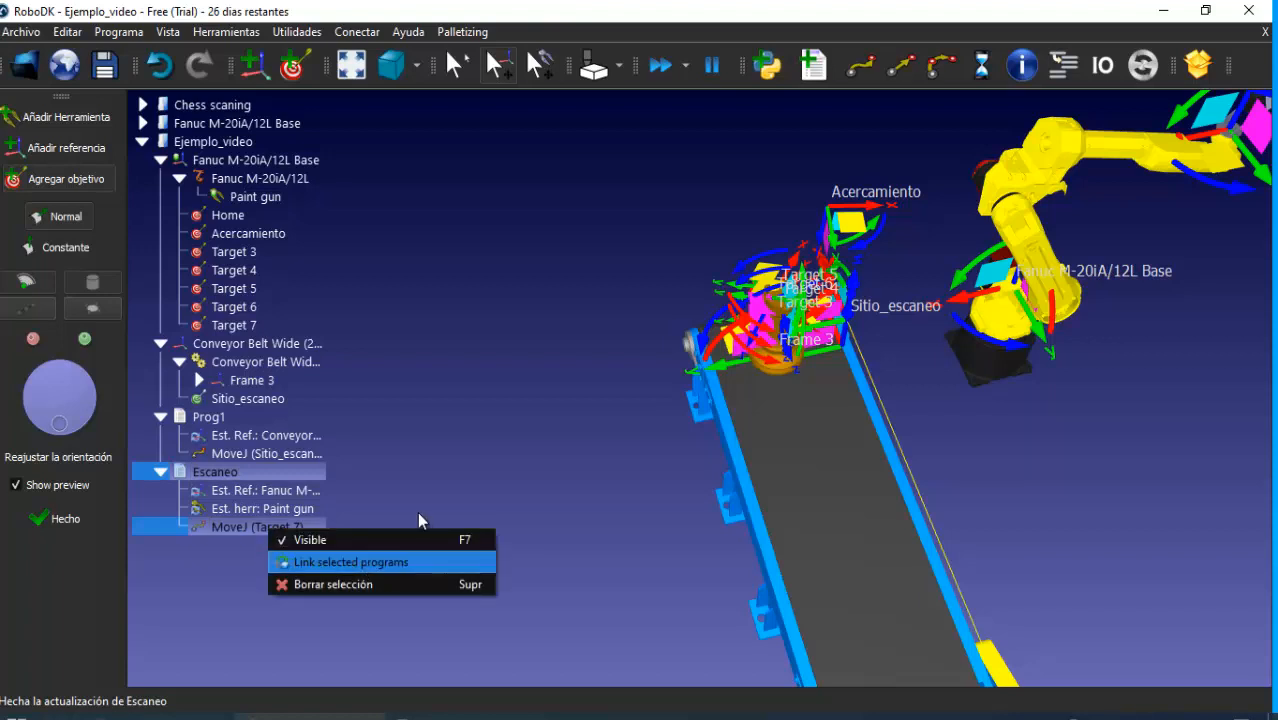
click(224, 531)
right_click(234, 529)
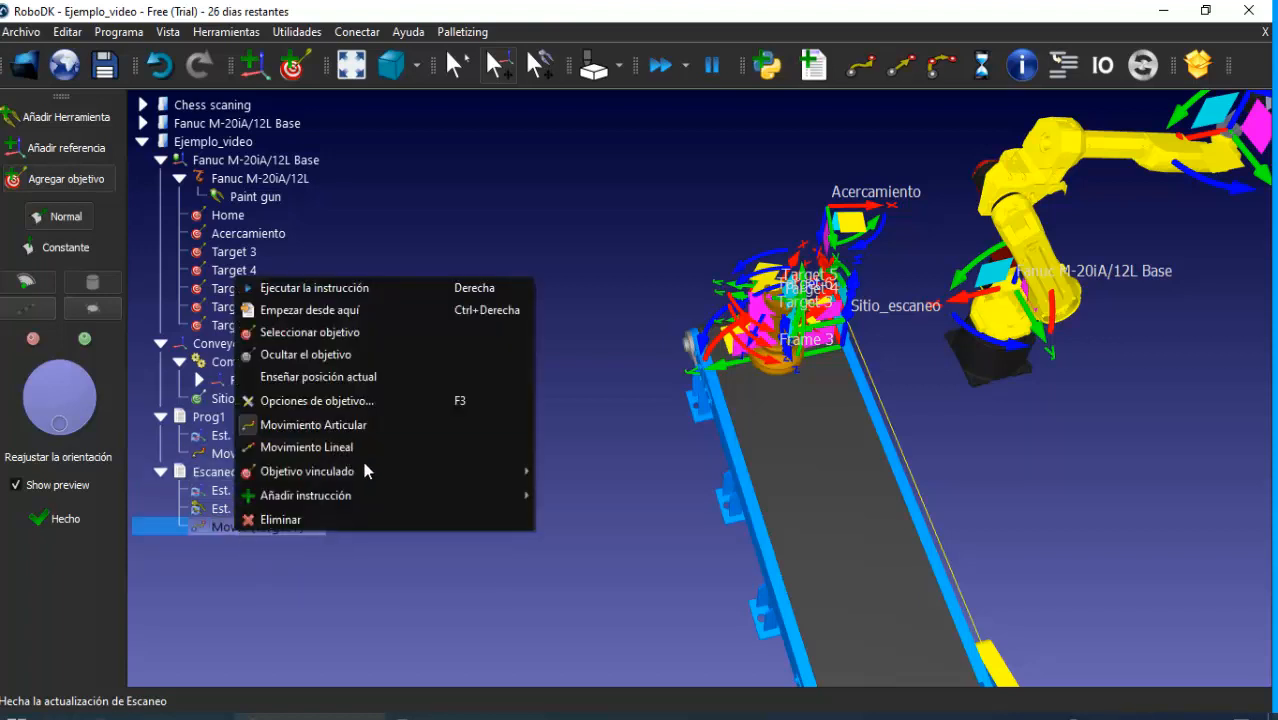
mouse_move(405, 471)
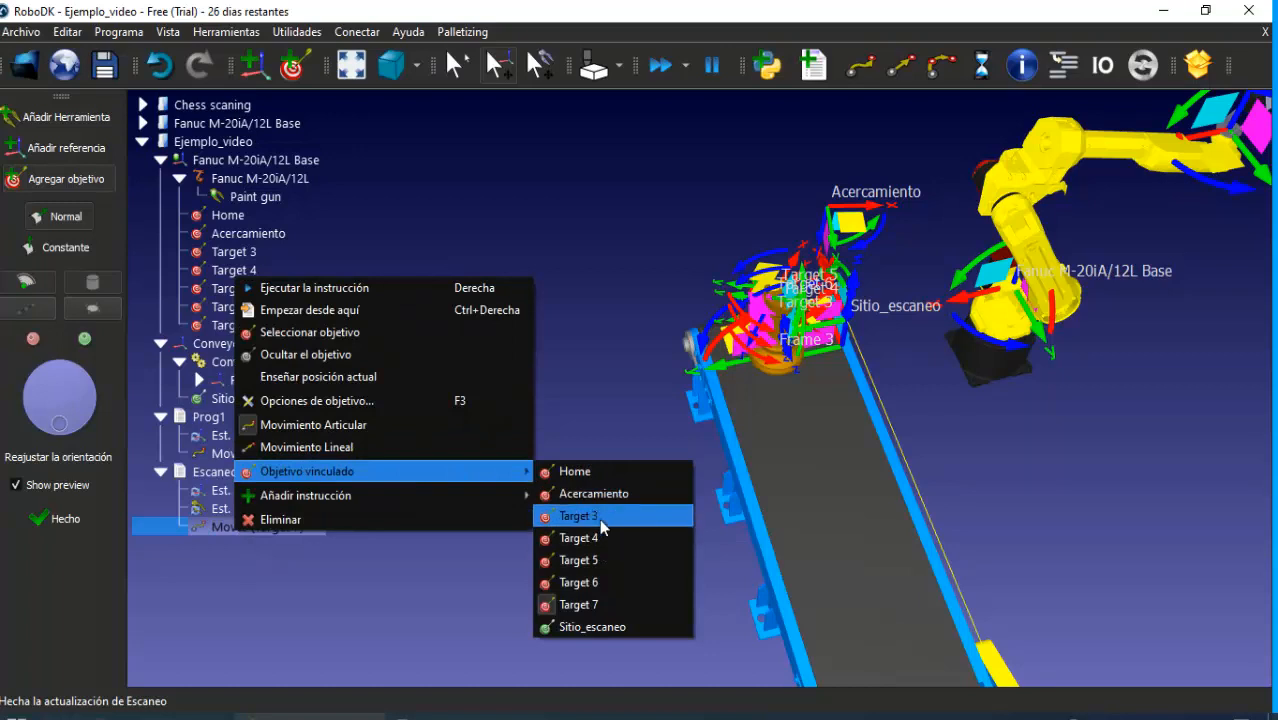
click(590, 472)
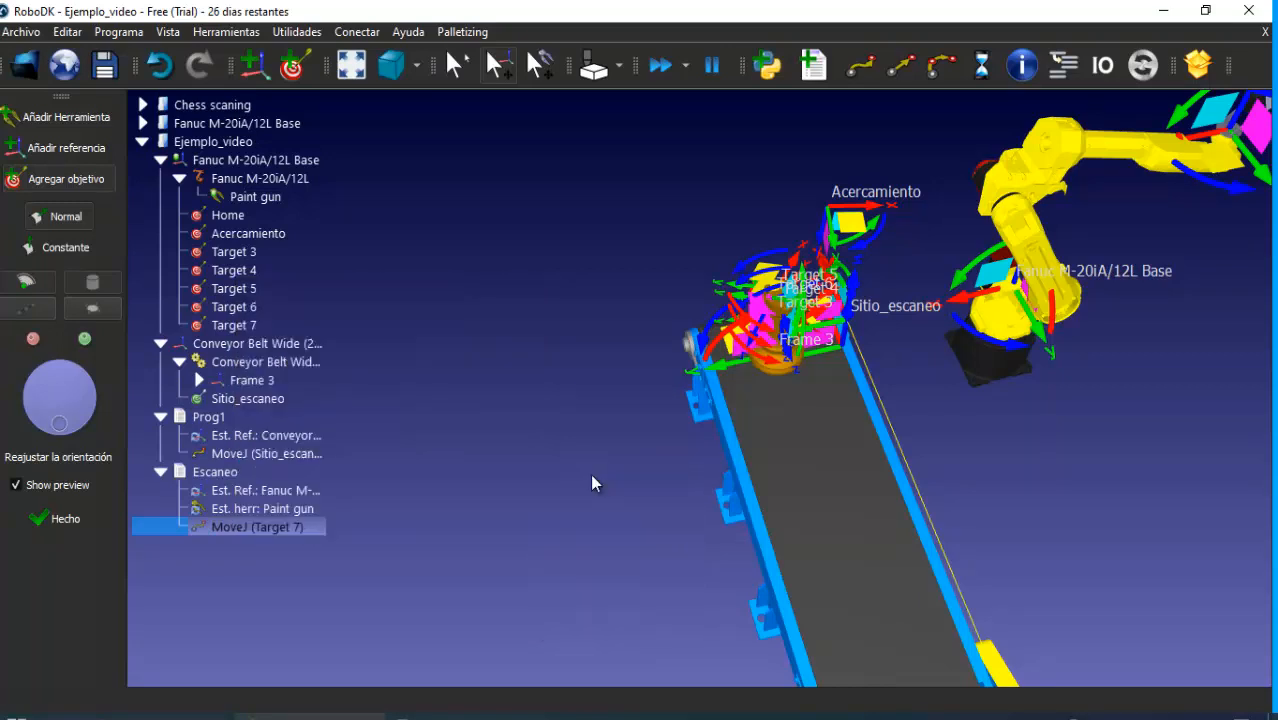
click(257, 527)
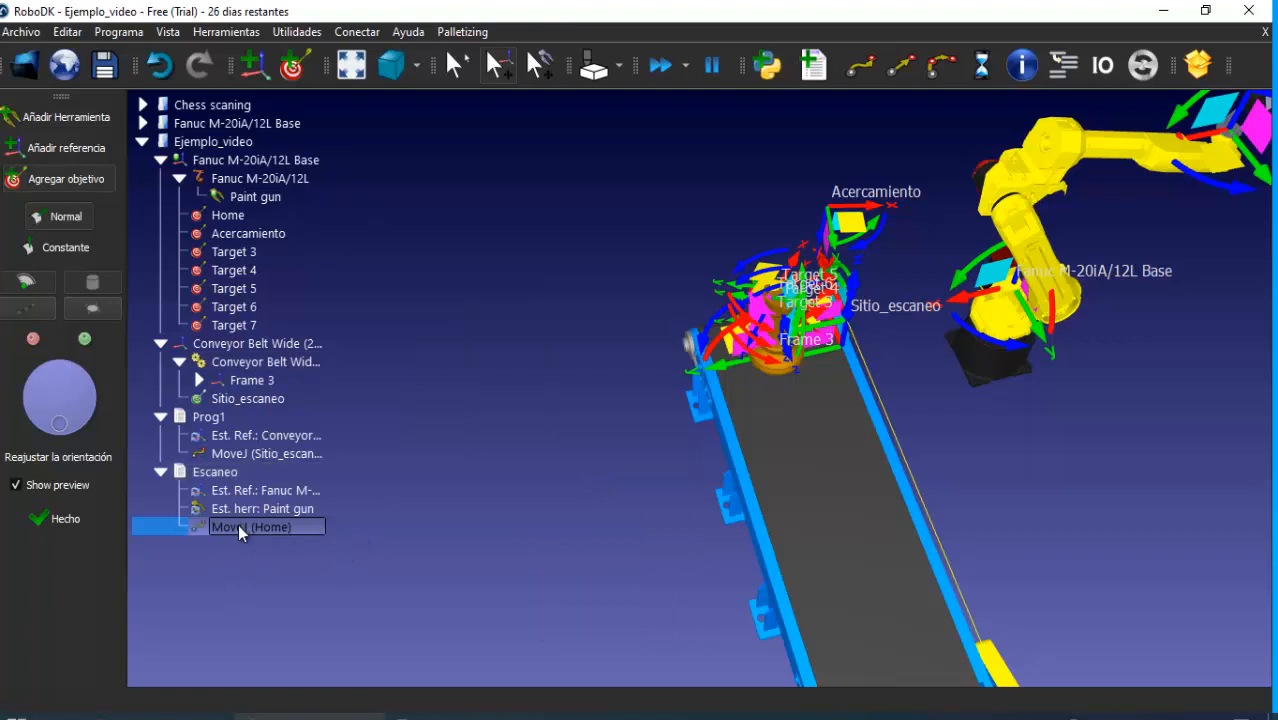
click(112, 32)
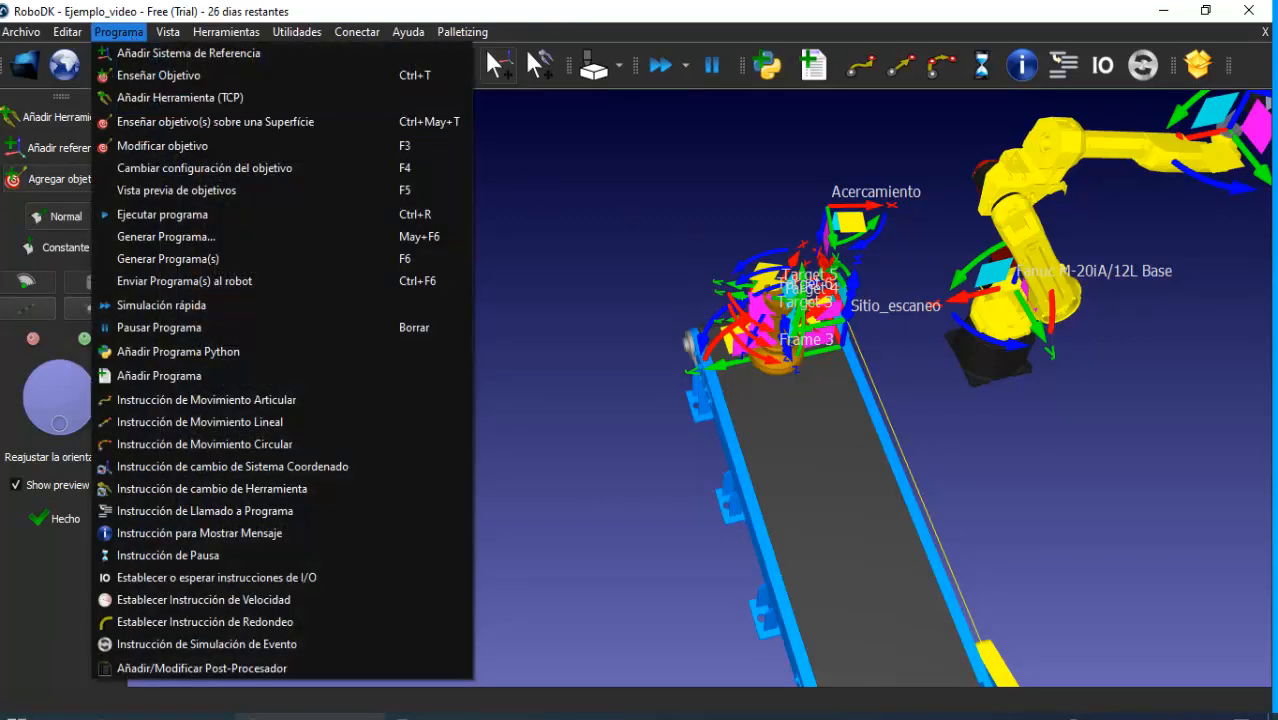
key(alt+Tab)
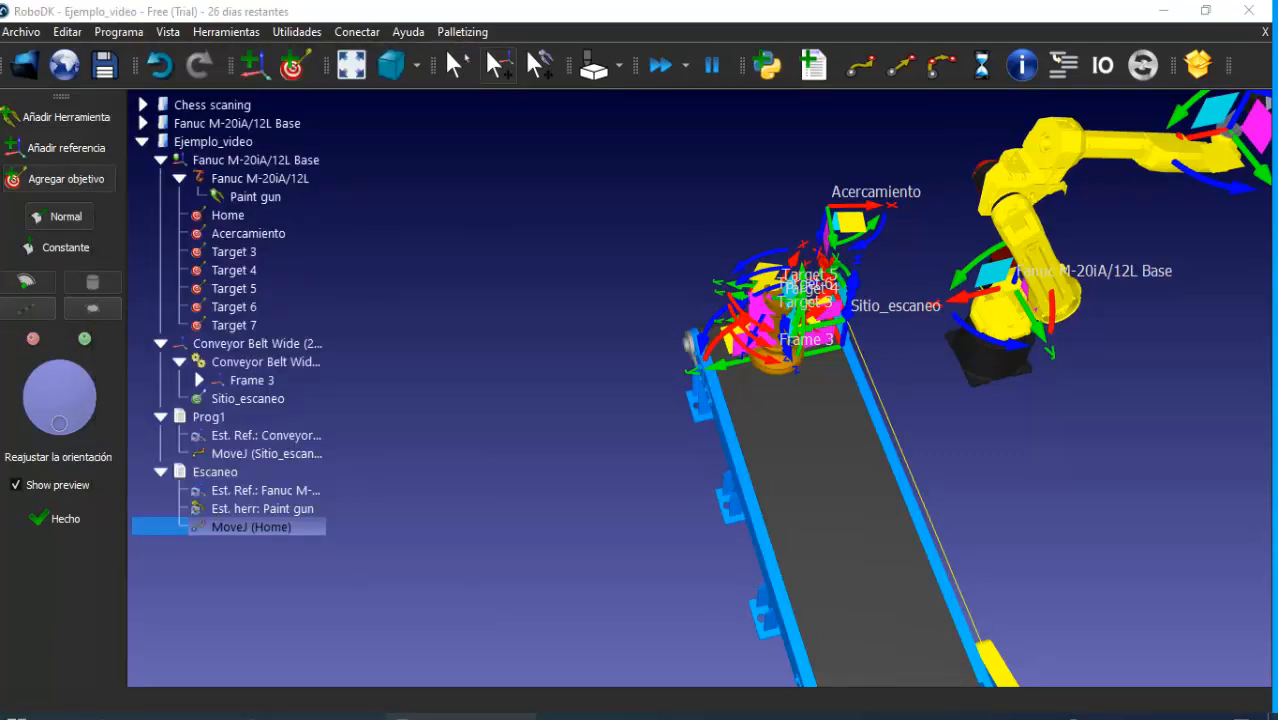
click(110, 32)
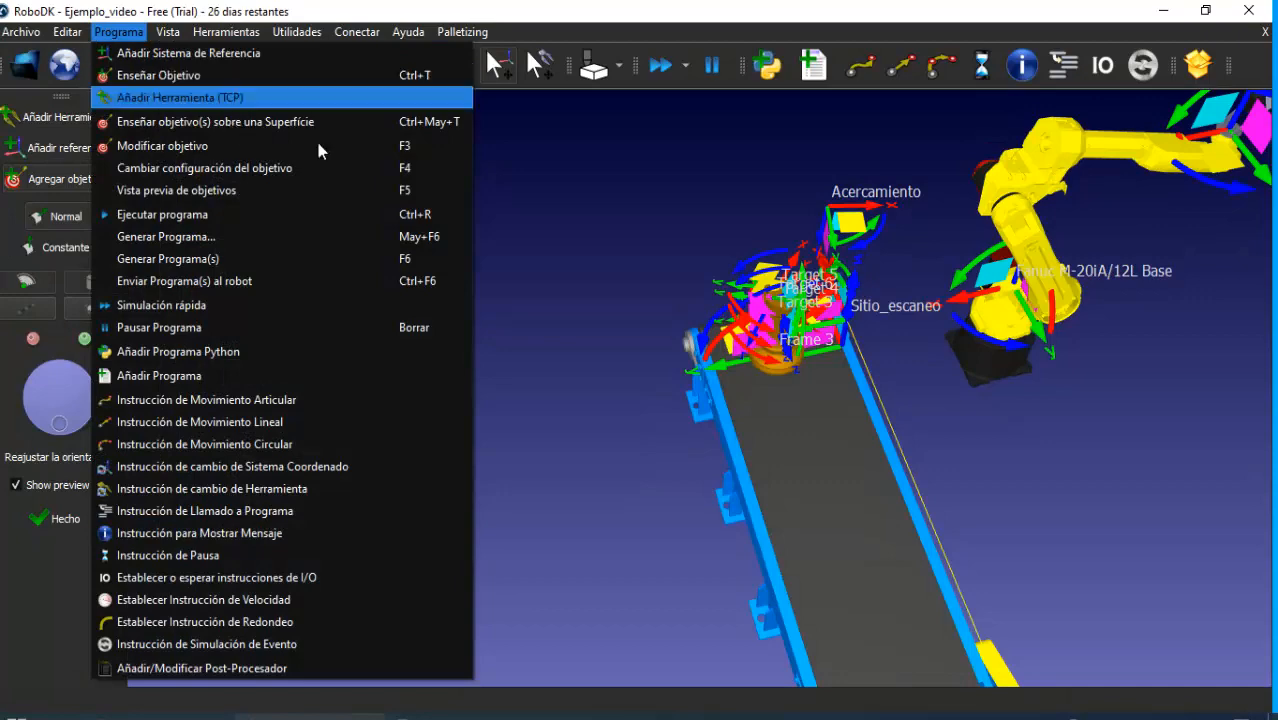
key(Escape)
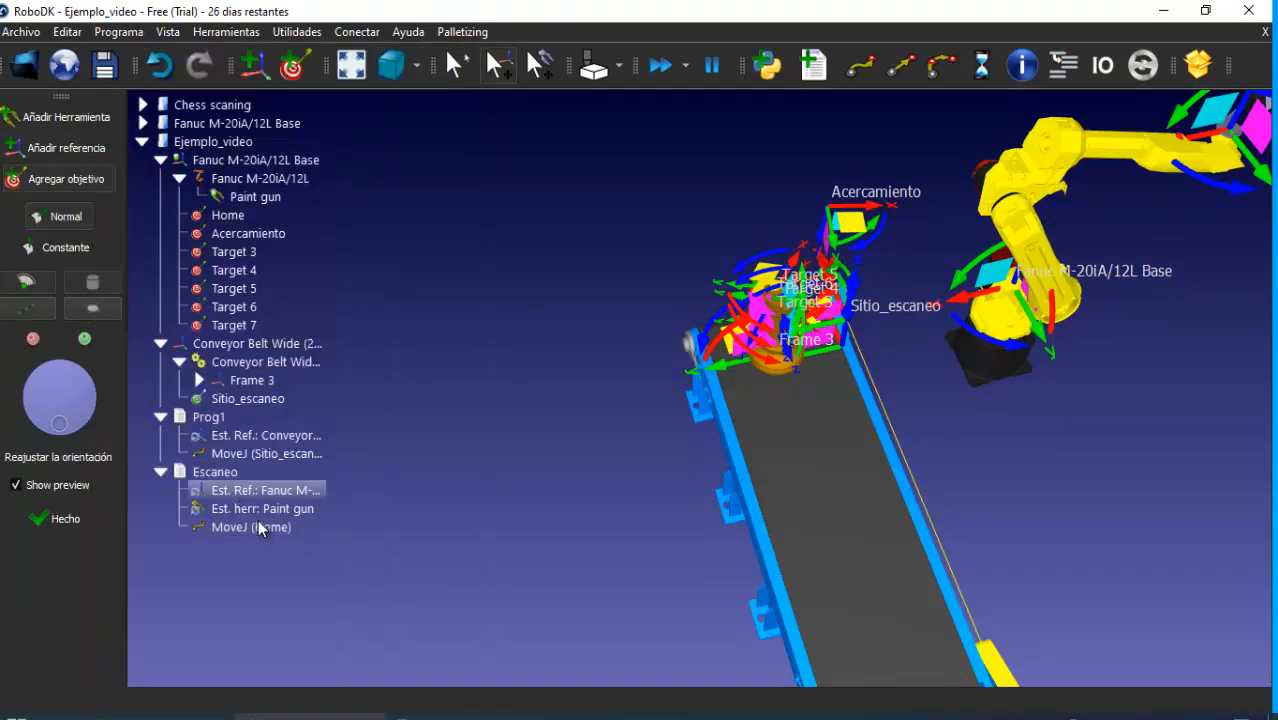
Add a second joint move instruction to the Escaneo program, after the move to Home
right_click(221, 474)
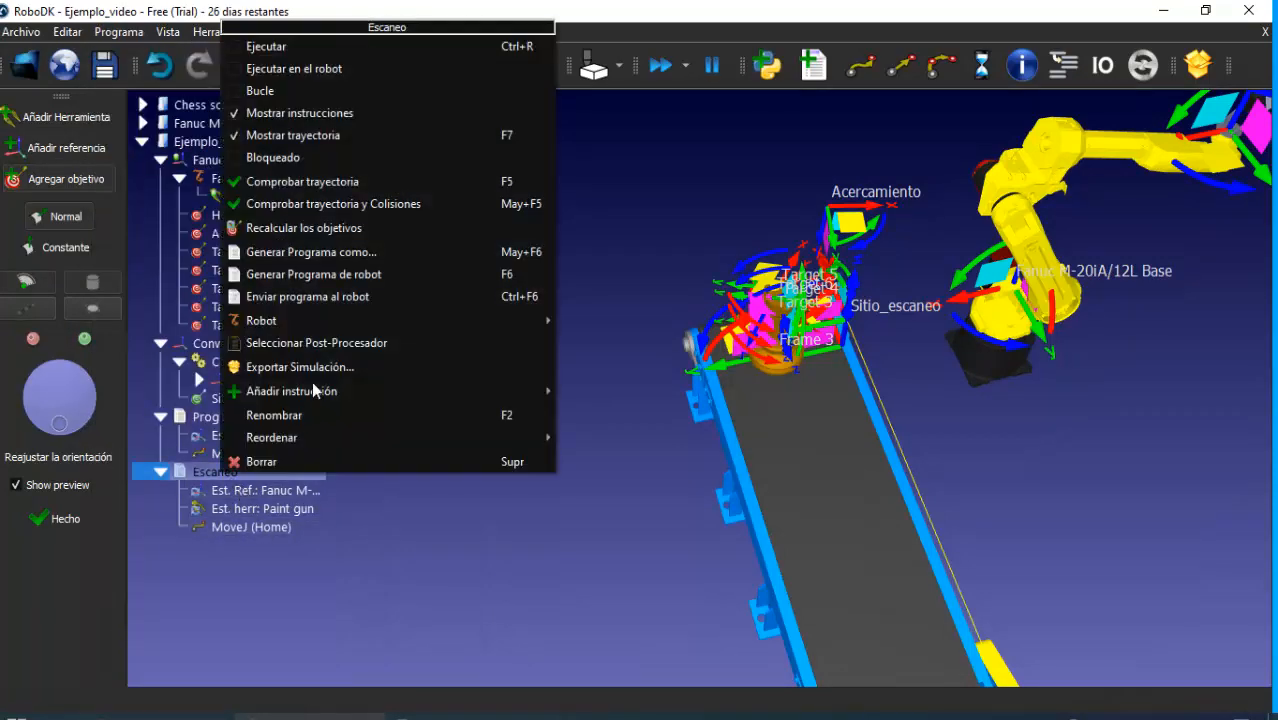
mouse_move(320, 391)
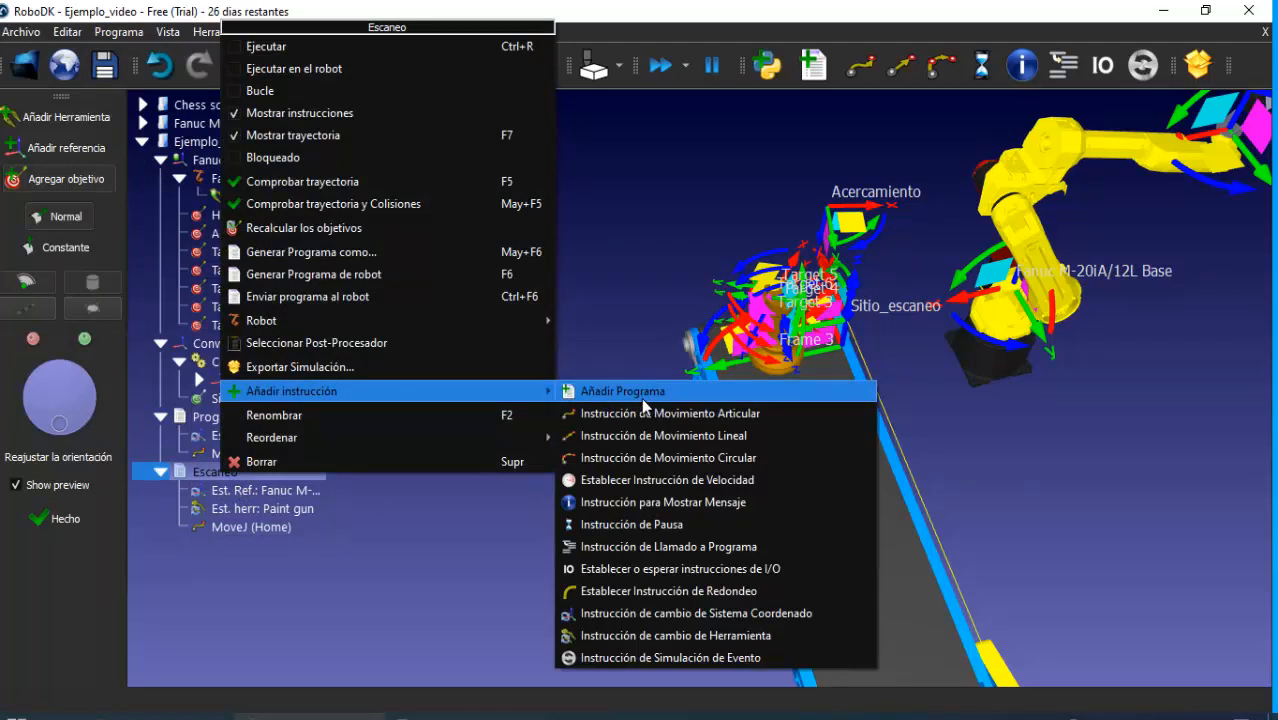
click(687, 416)
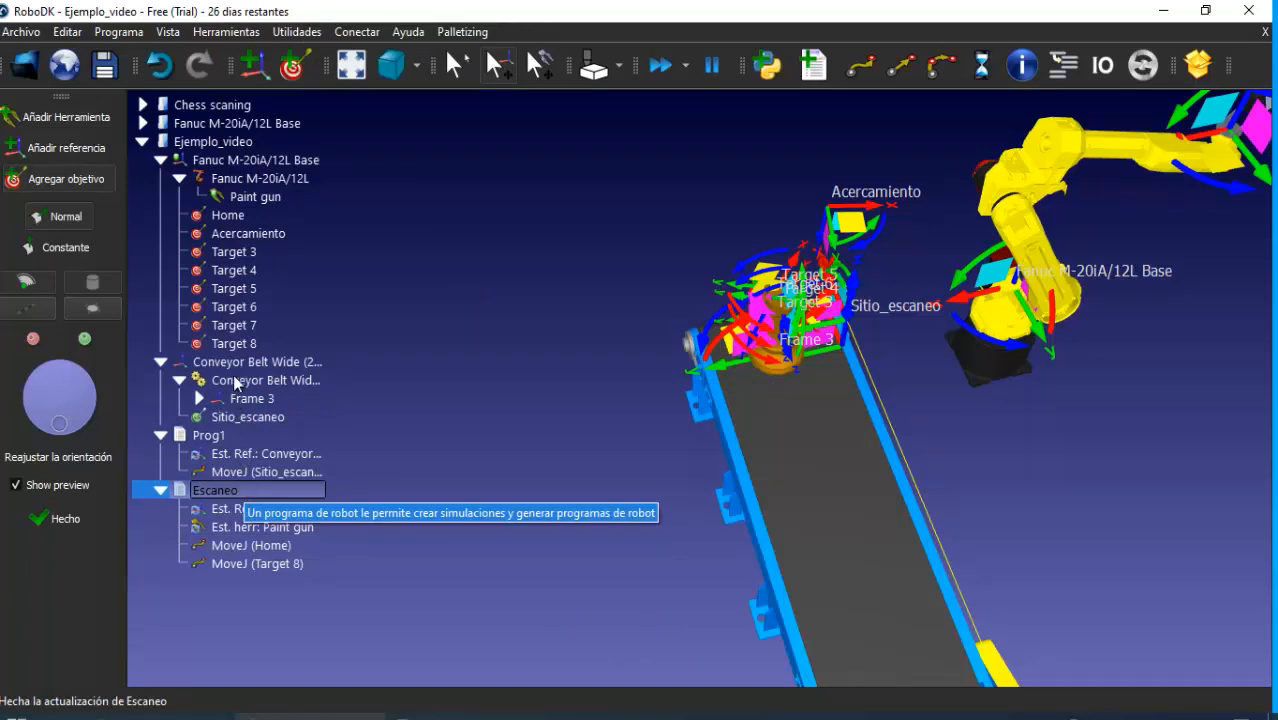
Compare the robot's poses at Targets 6, 7 and 8, and delete Target 8
click(226, 342)
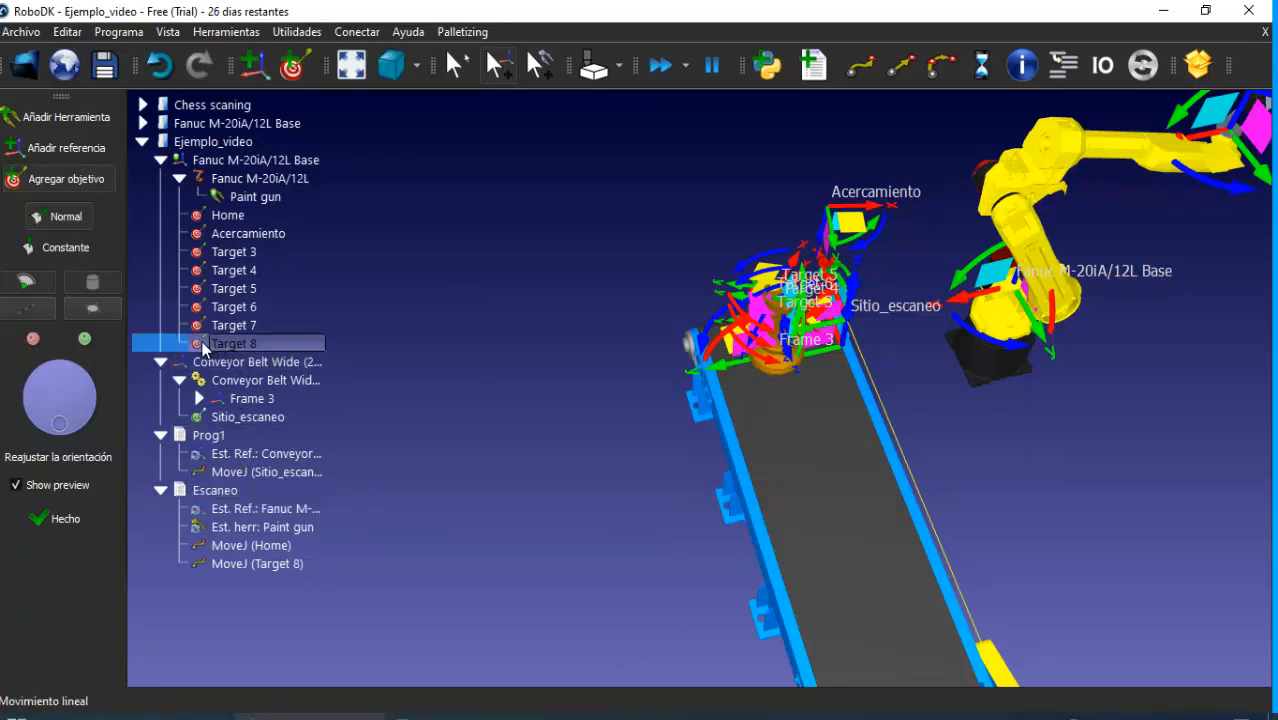
click(201, 328)
key(Up)
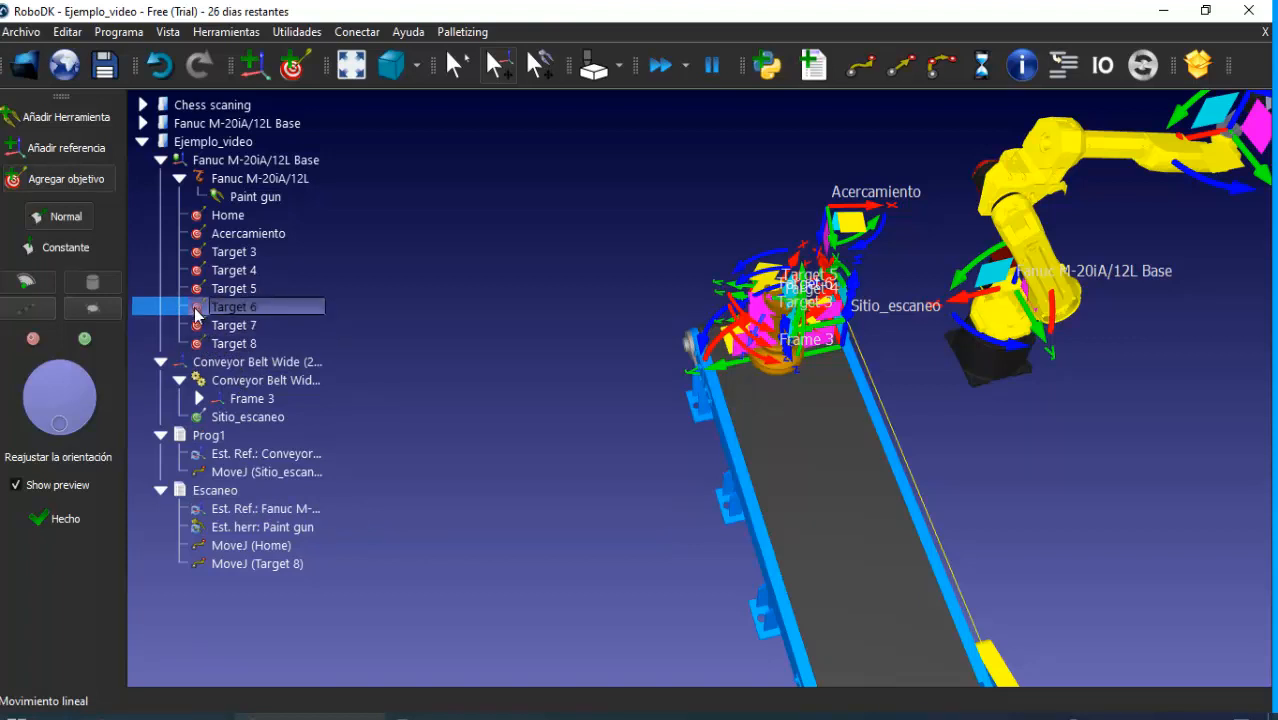
click(203, 329)
click(200, 340)
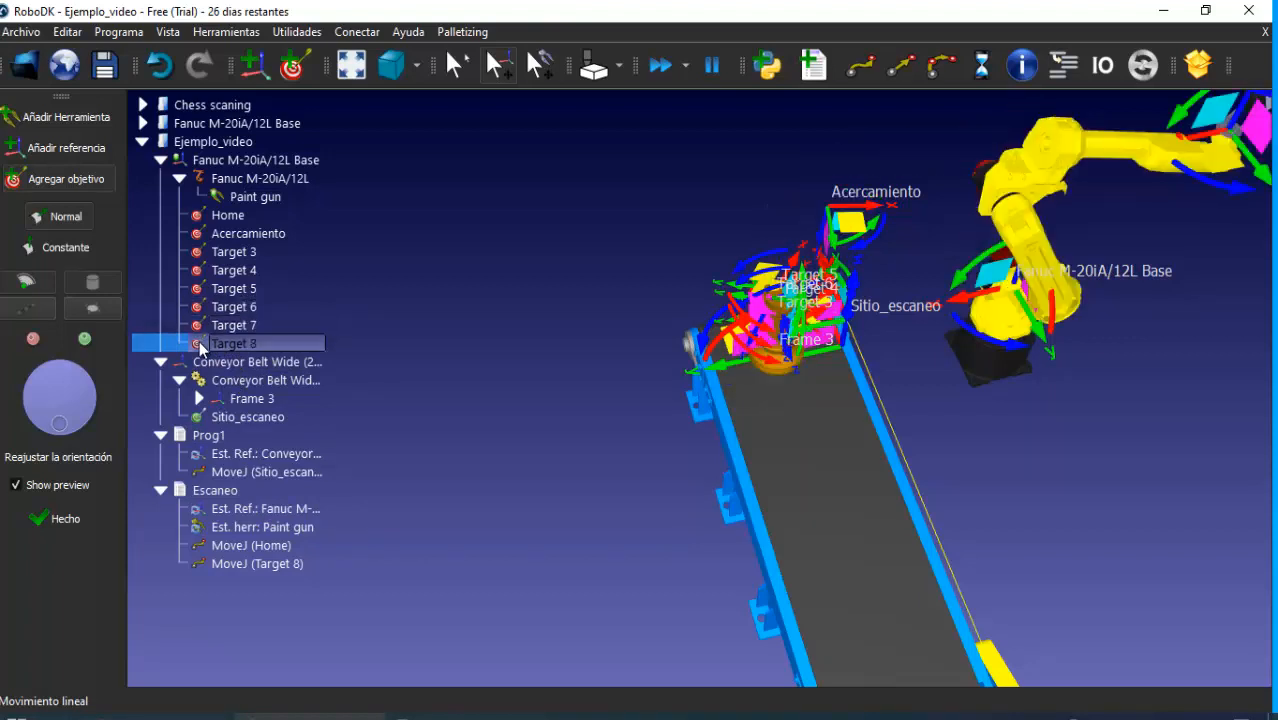
click(198, 326)
click(197, 309)
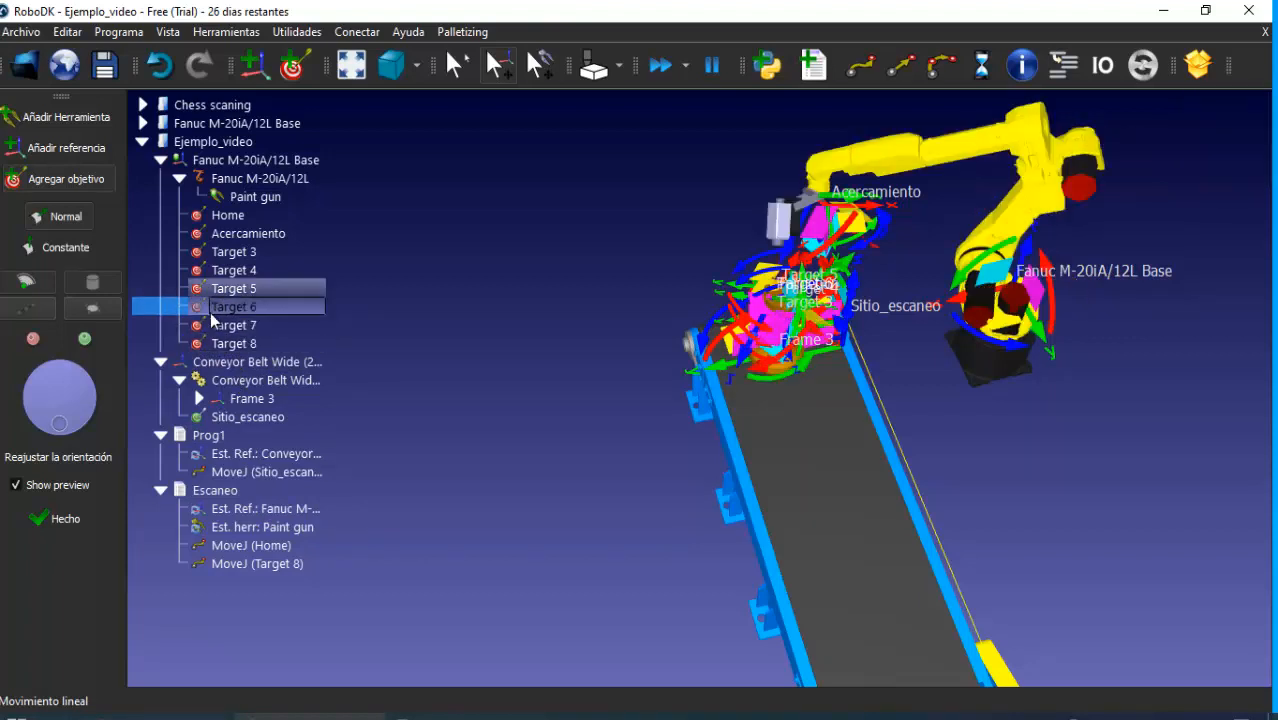
click(201, 326)
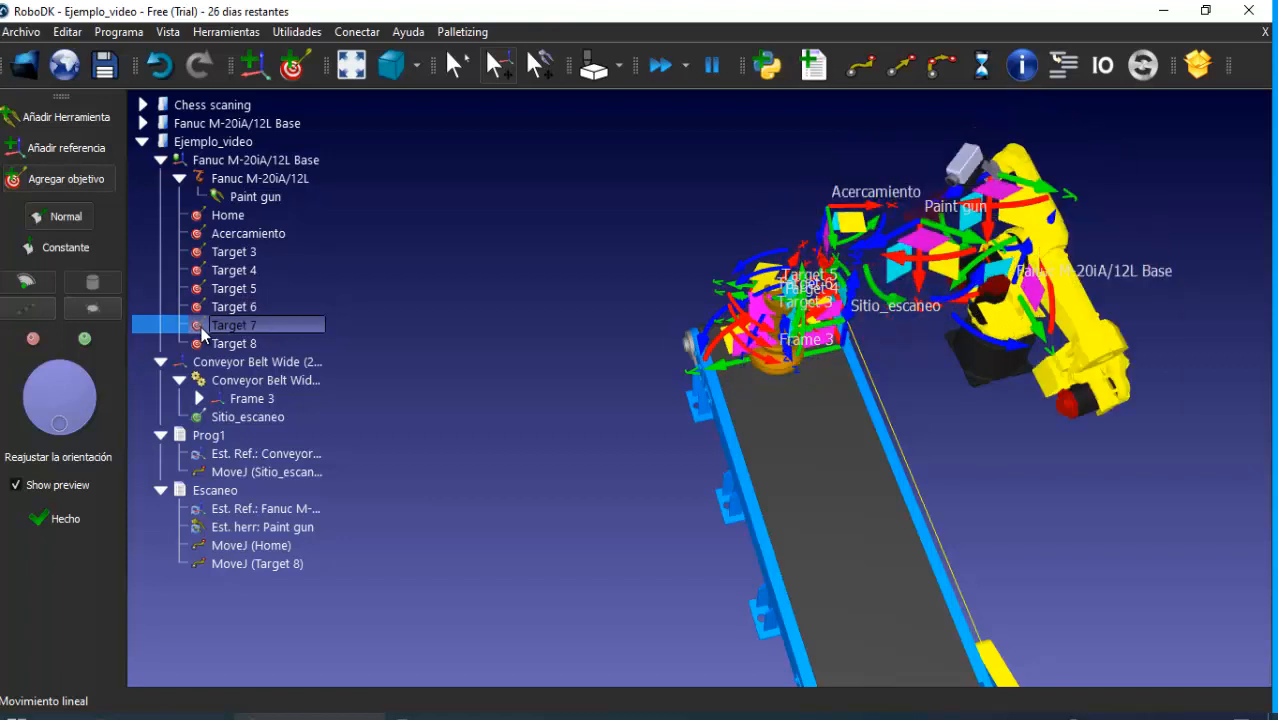
click(203, 342)
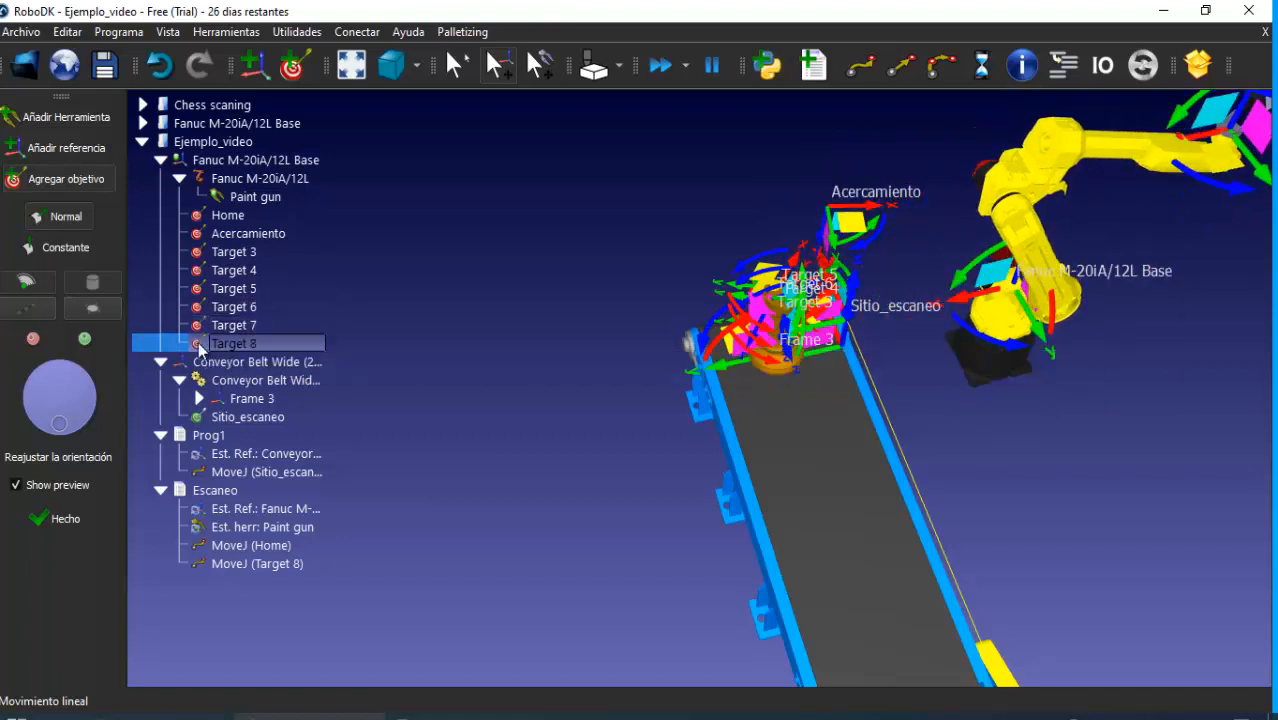
key(Delete)
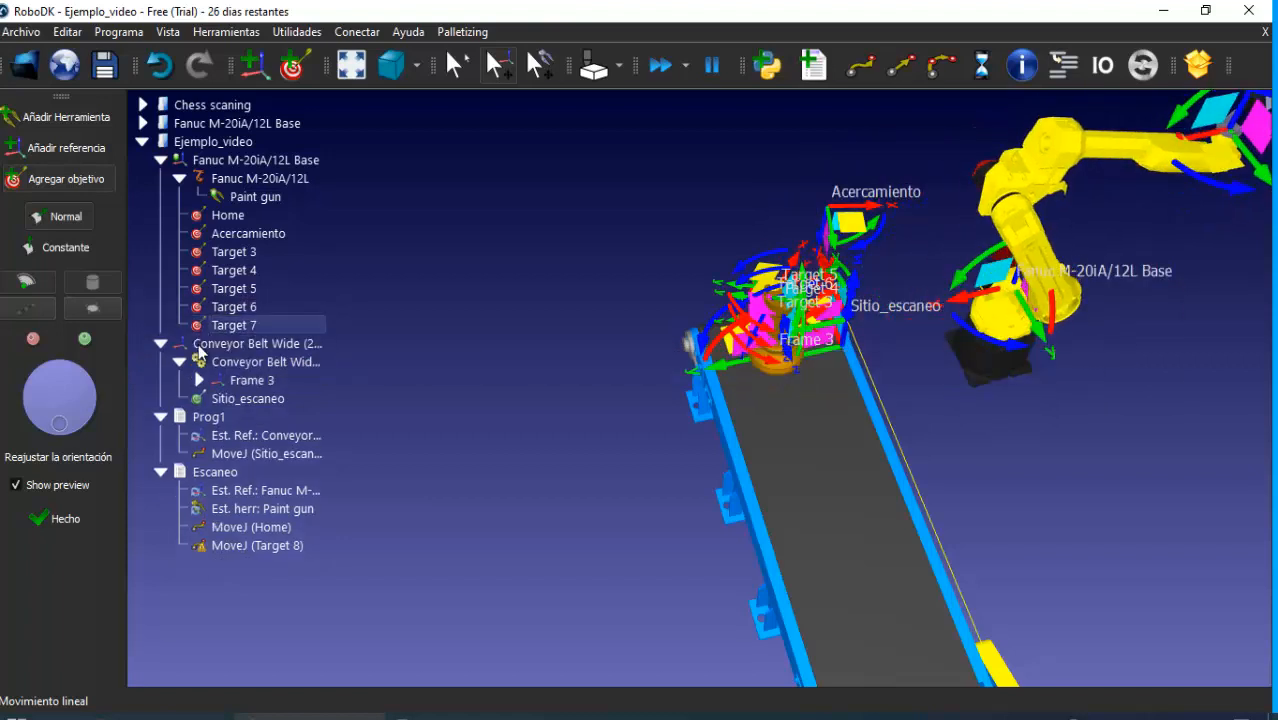
Link the last joint move of Escaneo to the Acercamiento target
right_click(286, 548)
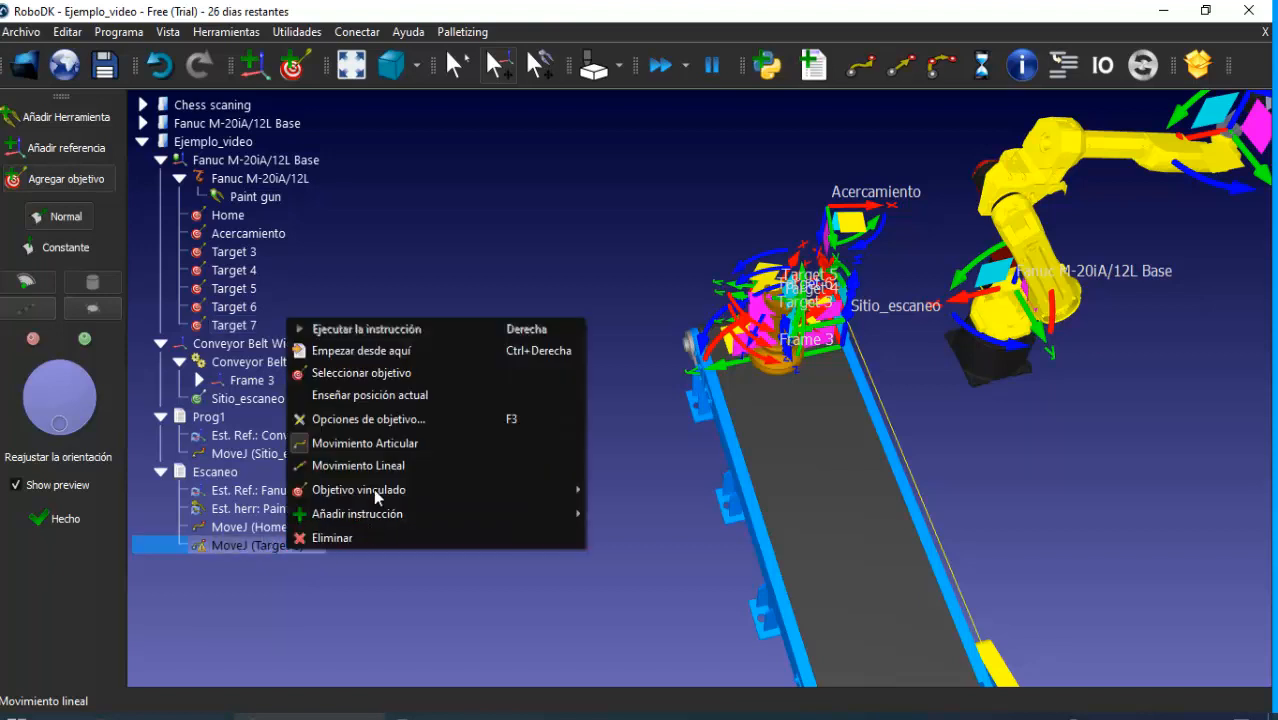
mouse_move(423, 493)
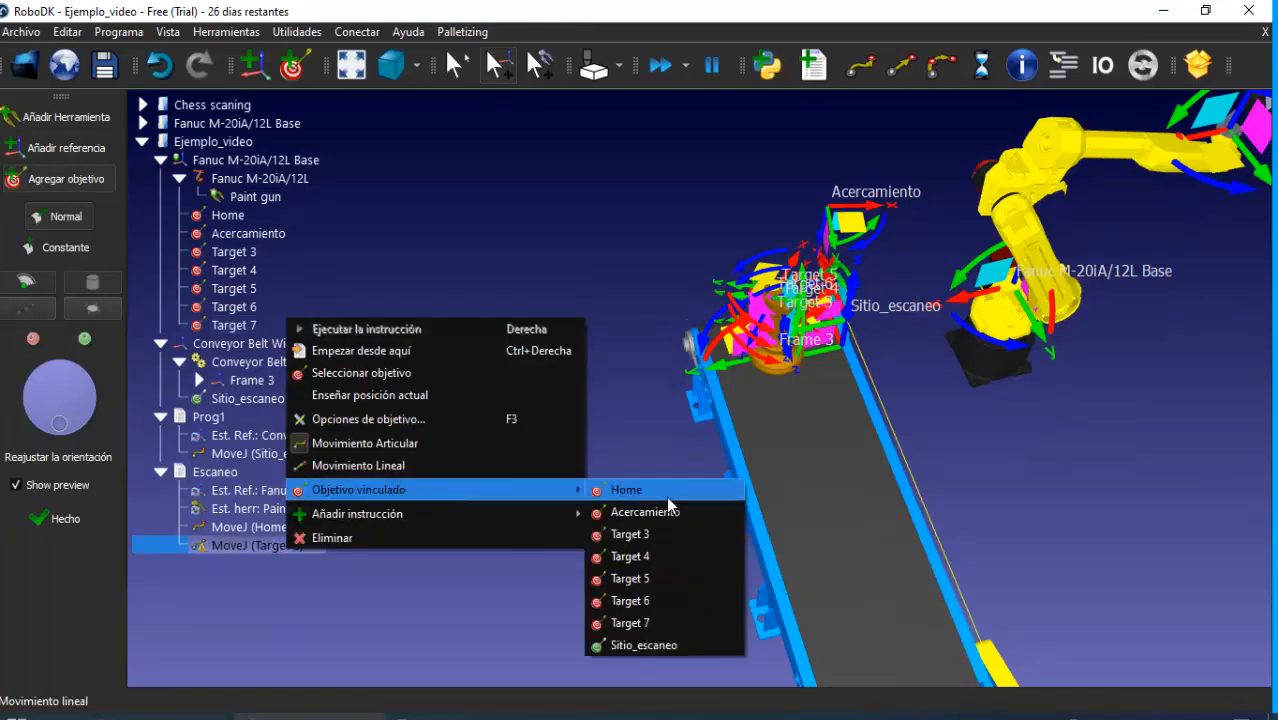
click(668, 498)
right_click(274, 542)
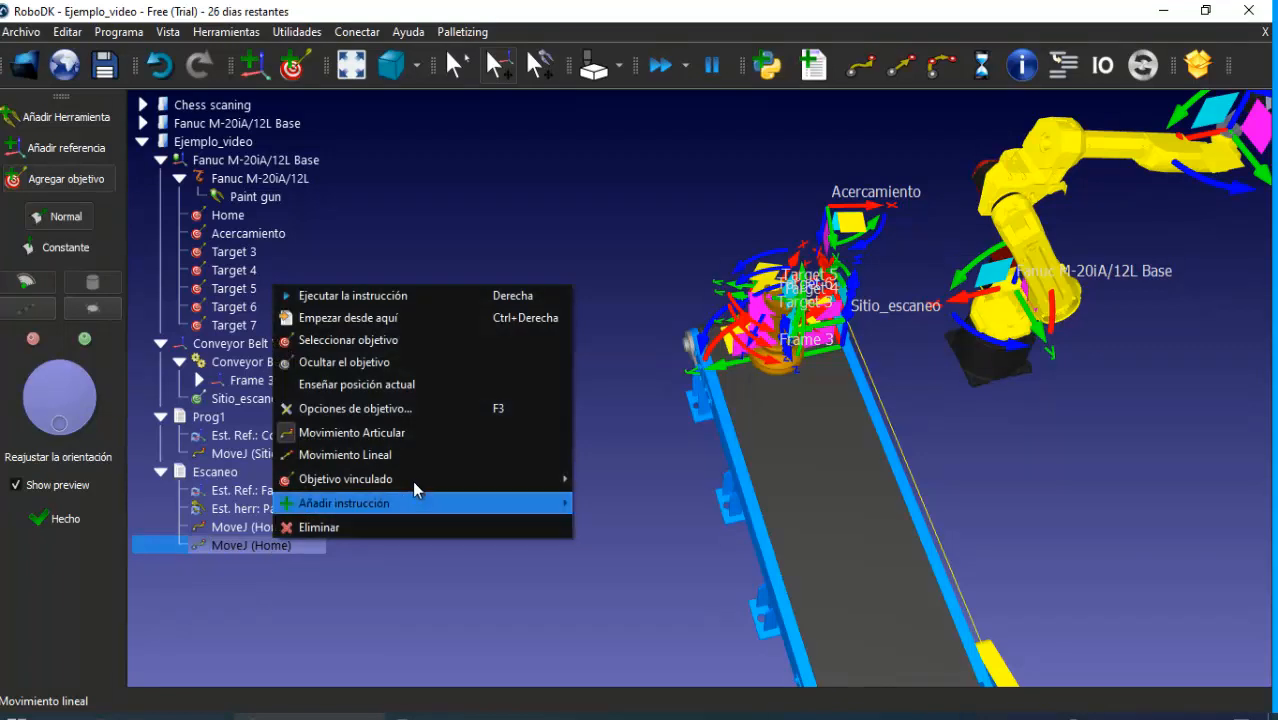
mouse_move(412, 479)
click(650, 504)
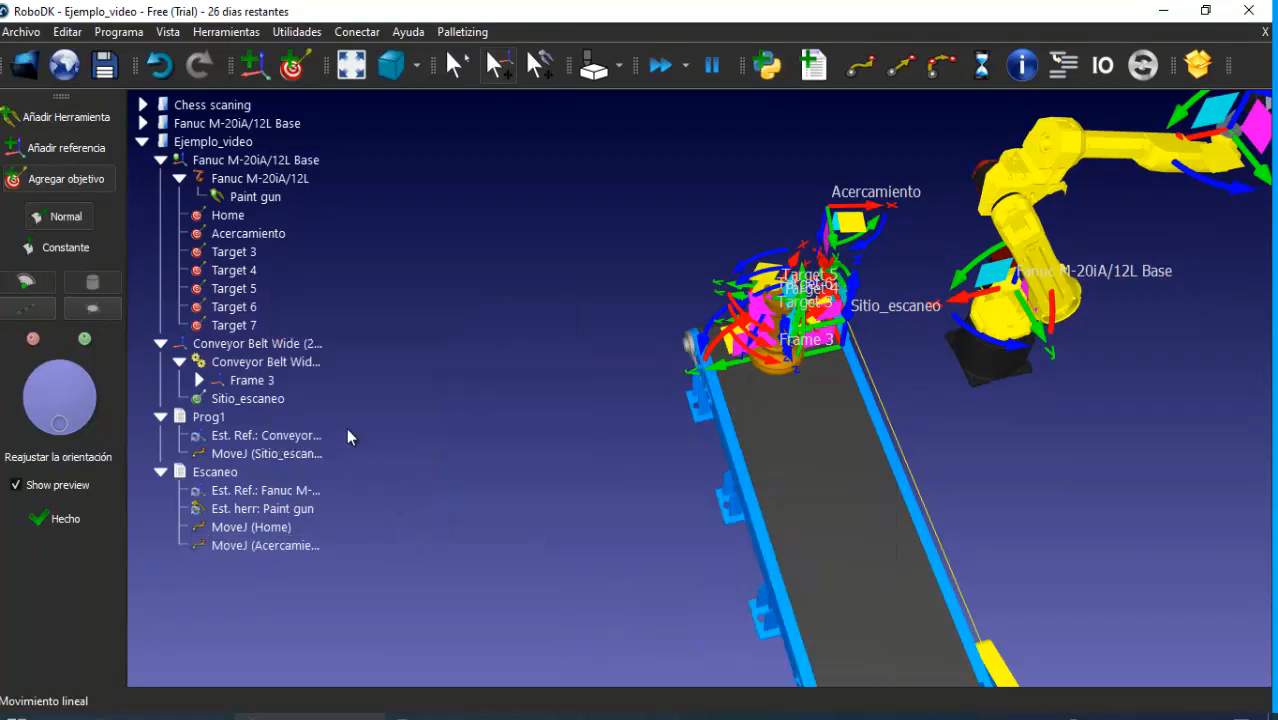
right_click(222, 477)
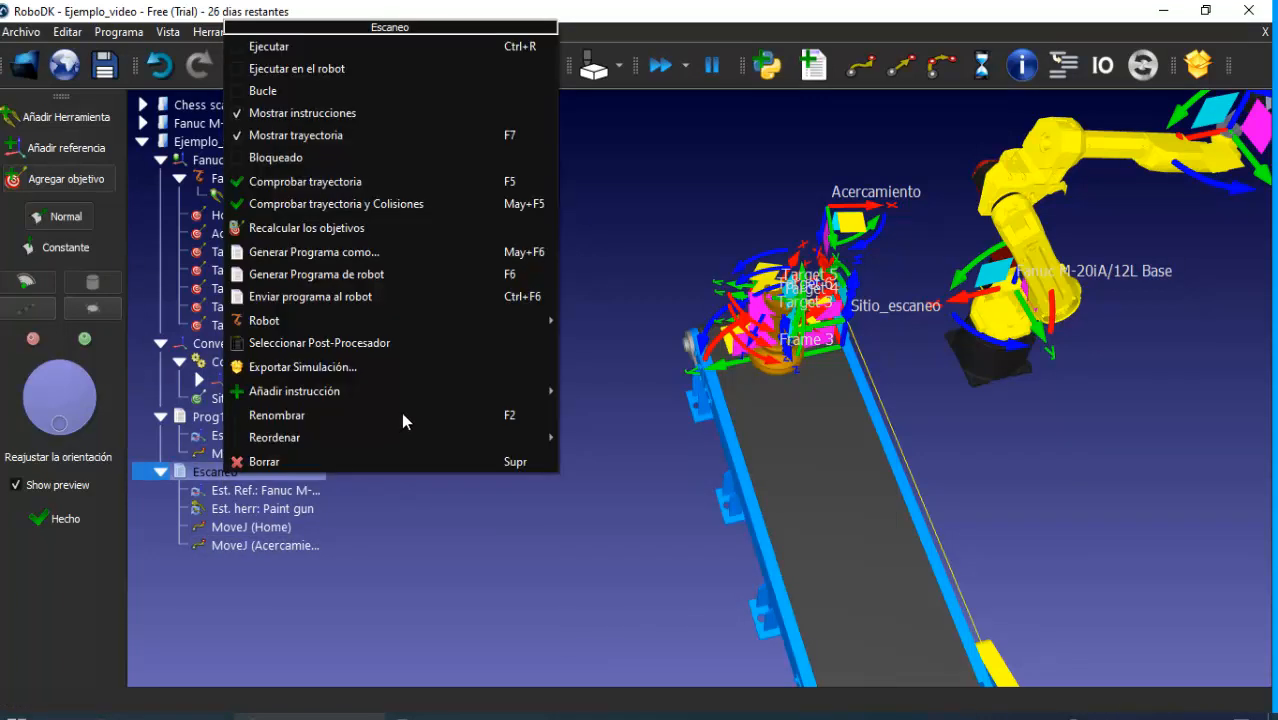
mouse_move(540, 391)
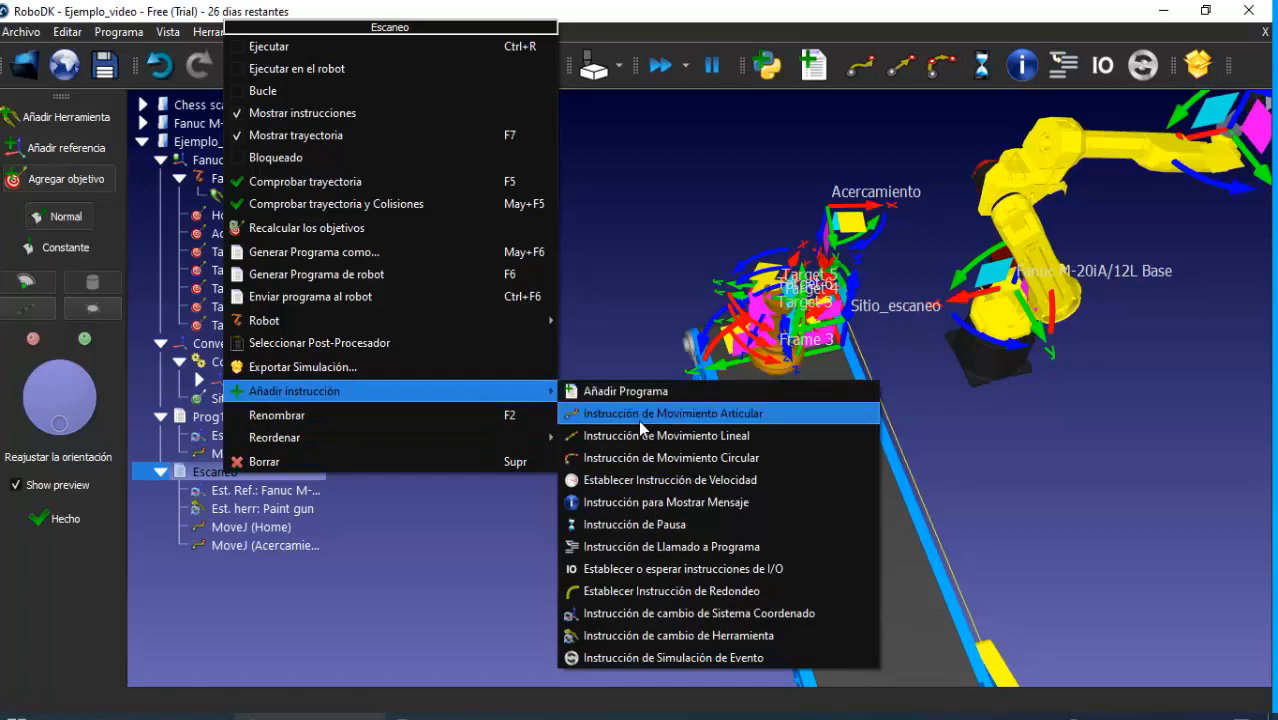
click(638, 420)
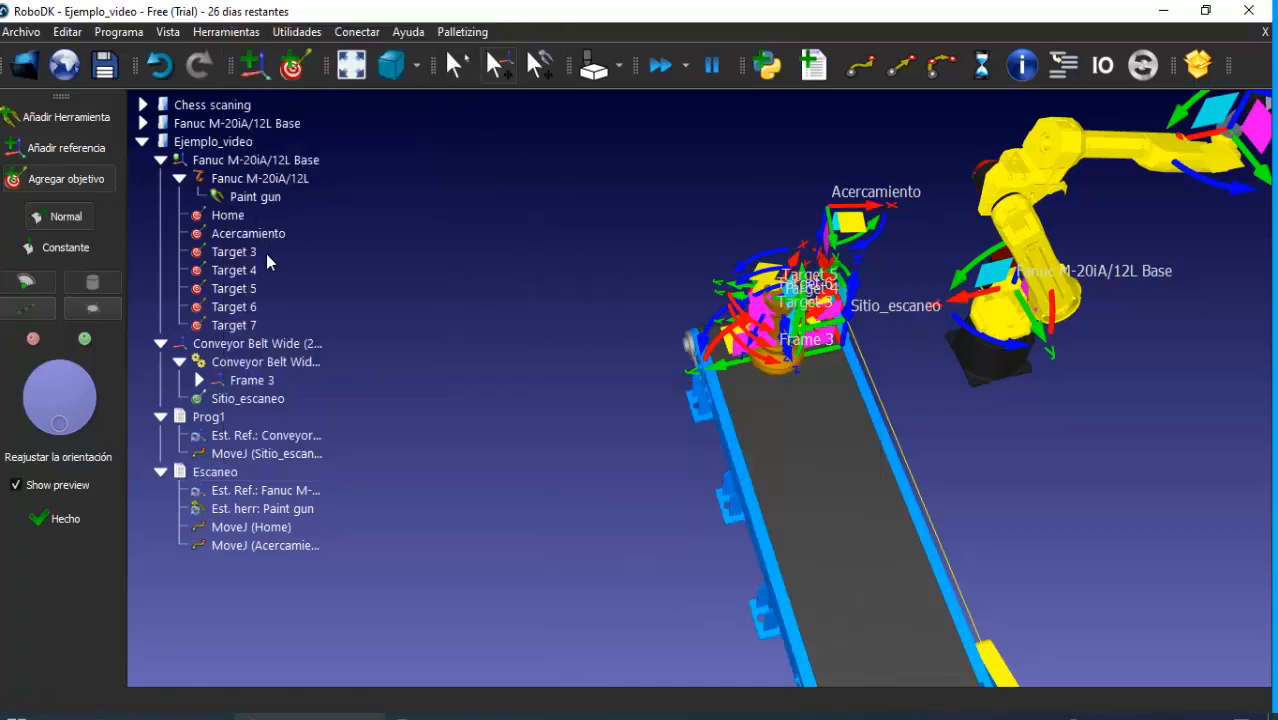
Select Targets 3, 4, 5, 7 and 6 together and add them as move instructions to the existing Escaneo program
click(259, 256)
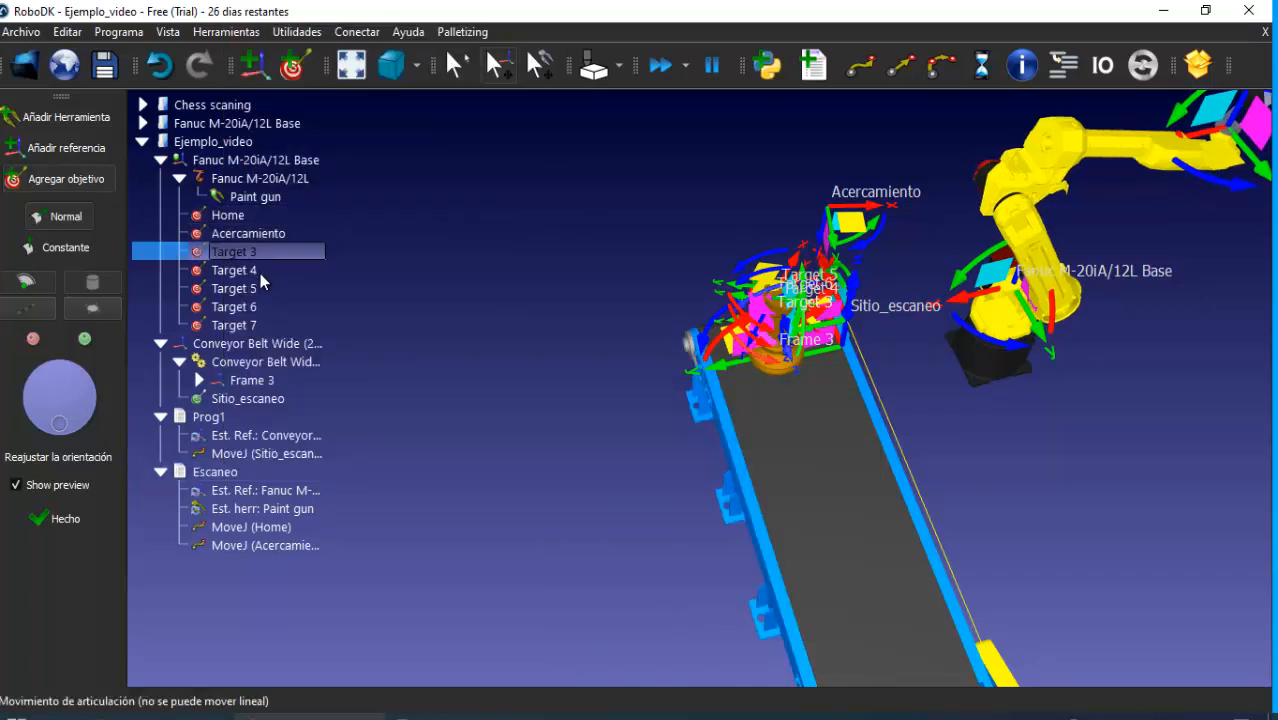
ctrl+click(258, 291)
ctrl+click(257, 318)
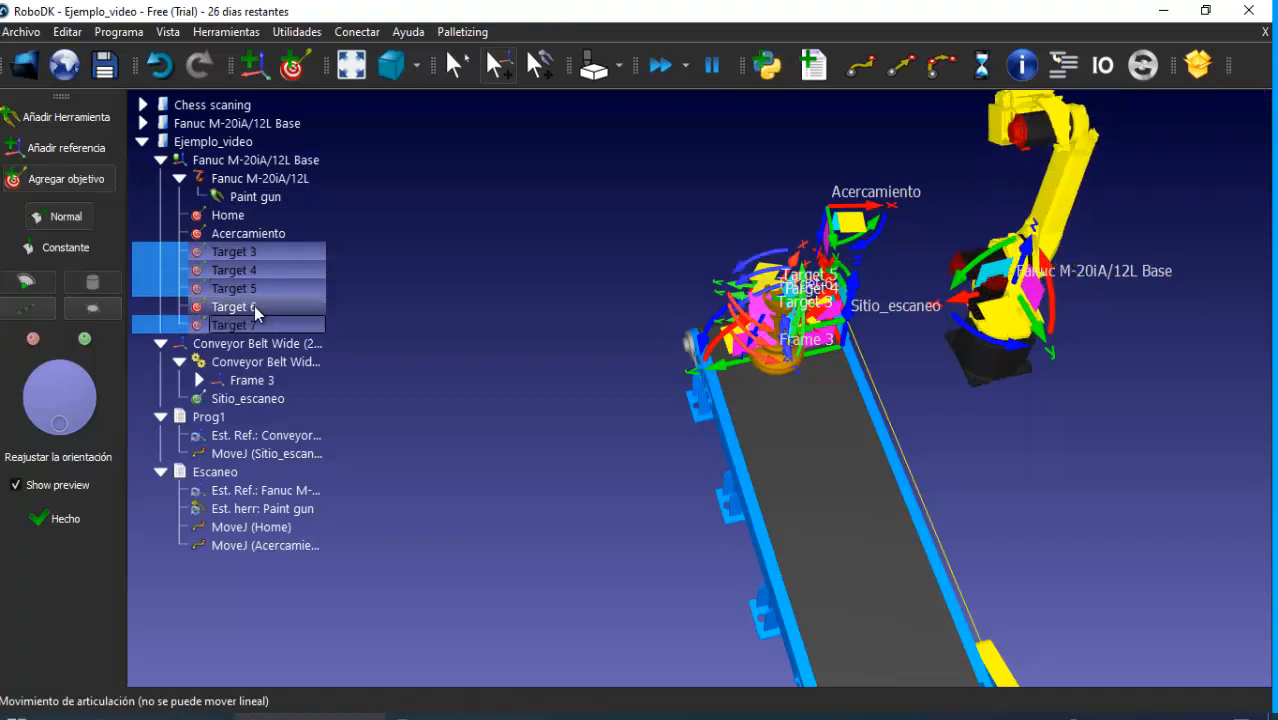
ctrl+click(254, 307)
right_click(254, 307)
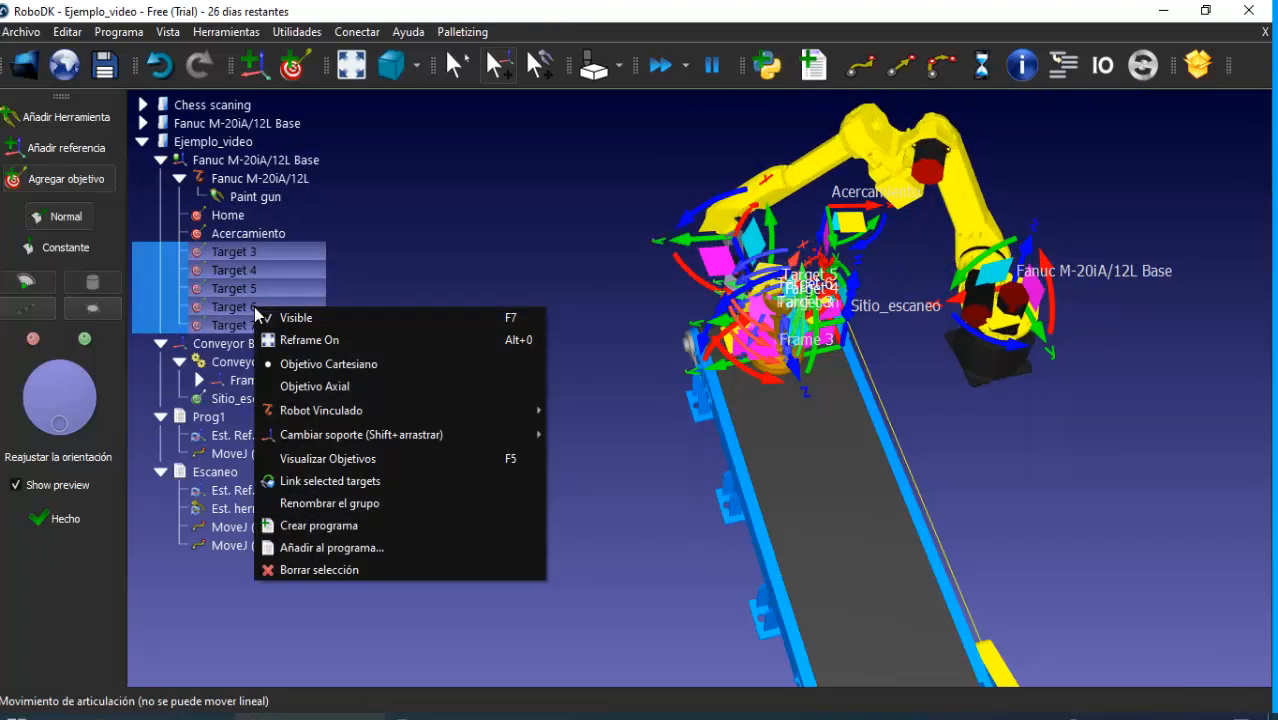
click(352, 548)
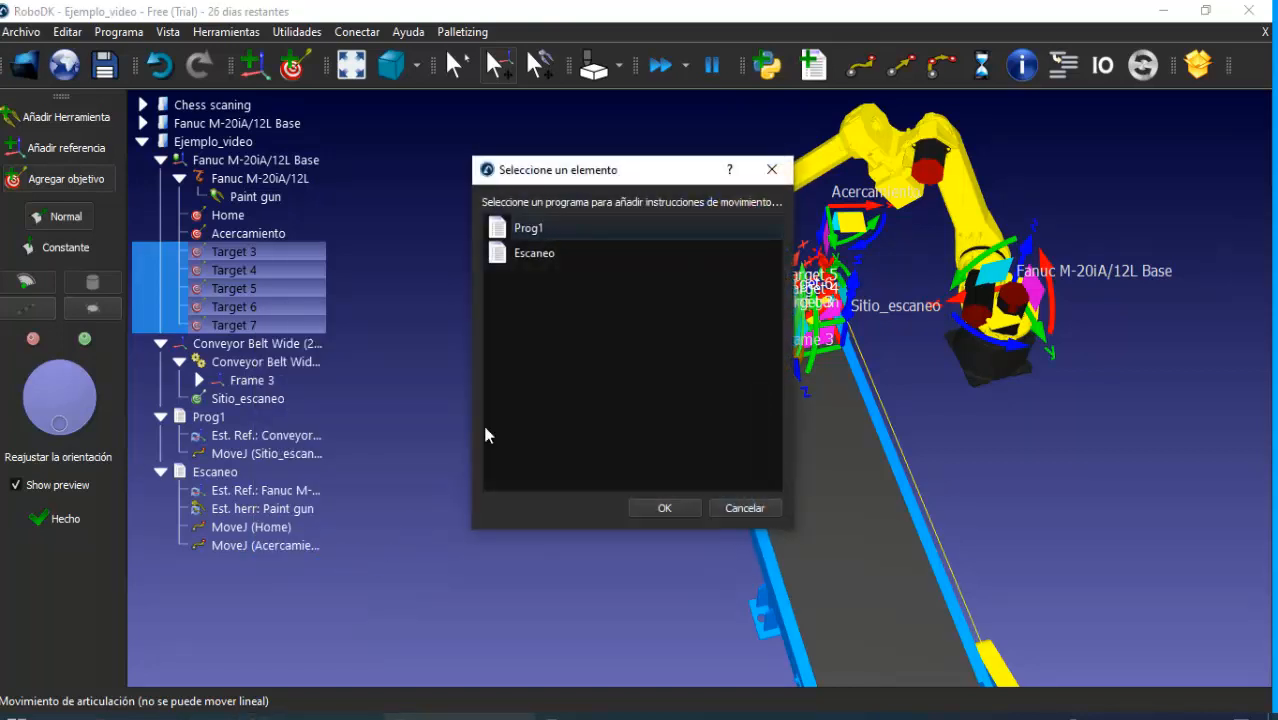
click(541, 230)
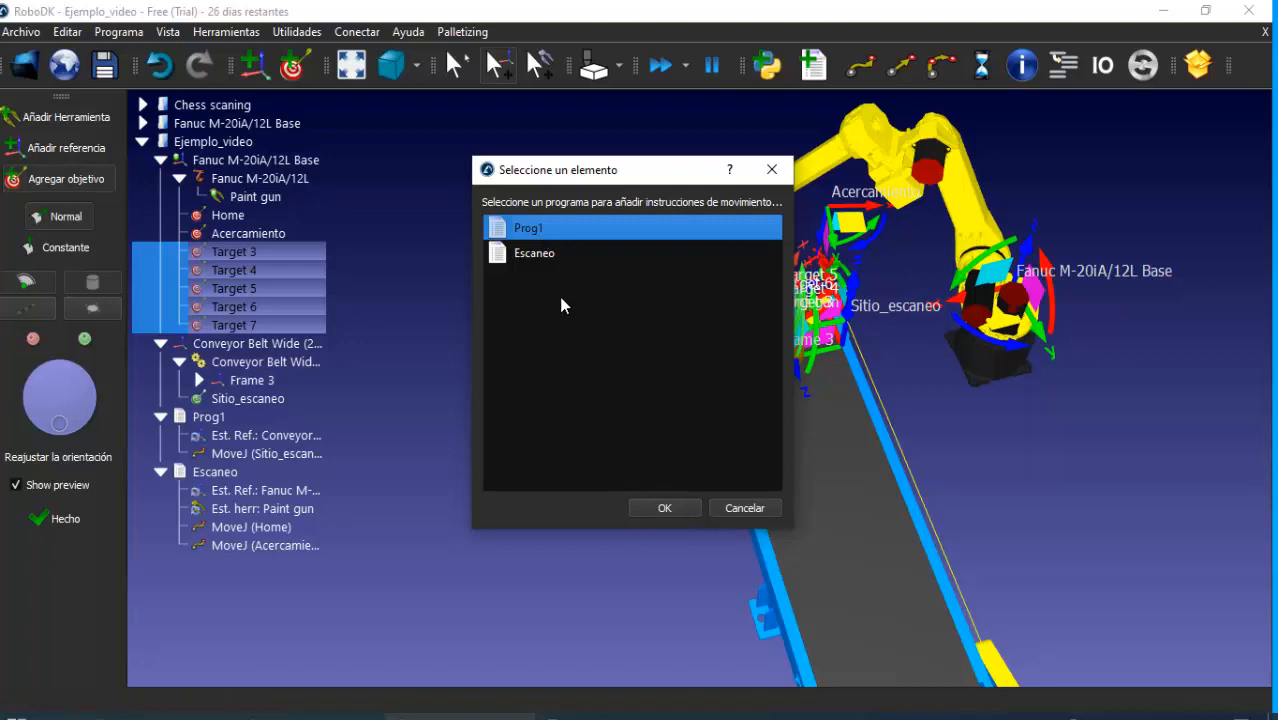
click(557, 252)
click(648, 509)
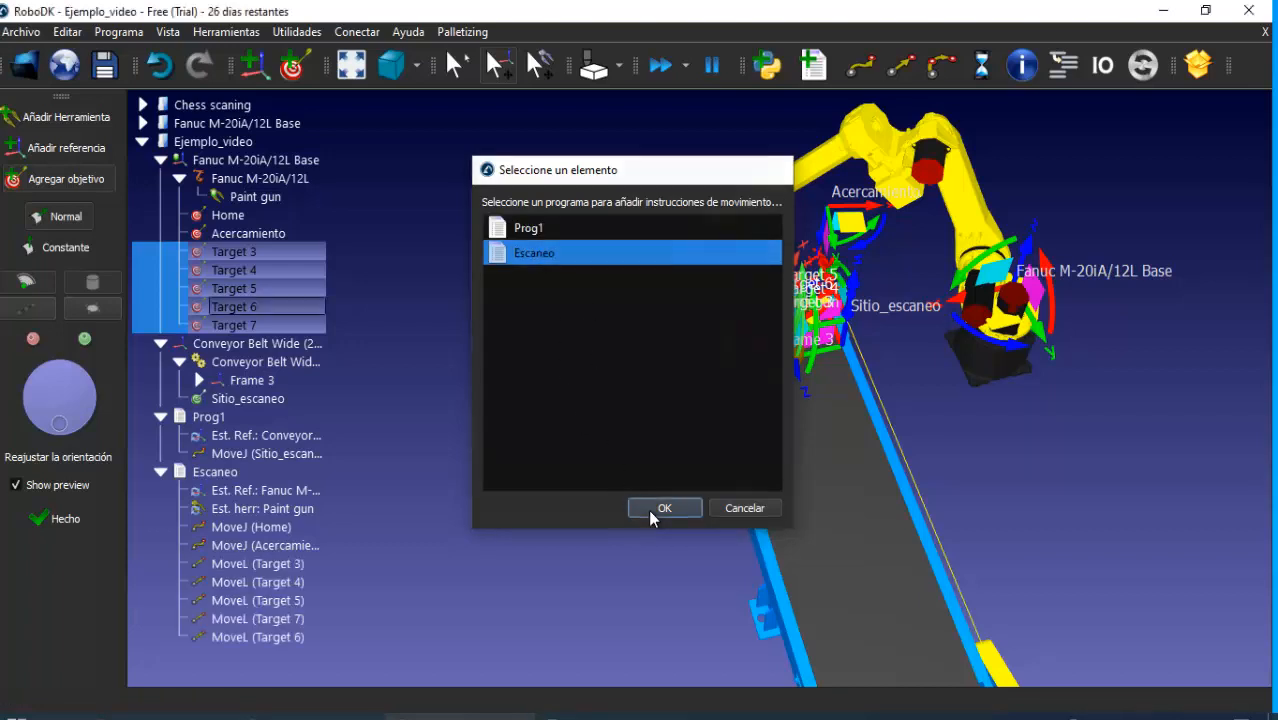
click(347, 572)
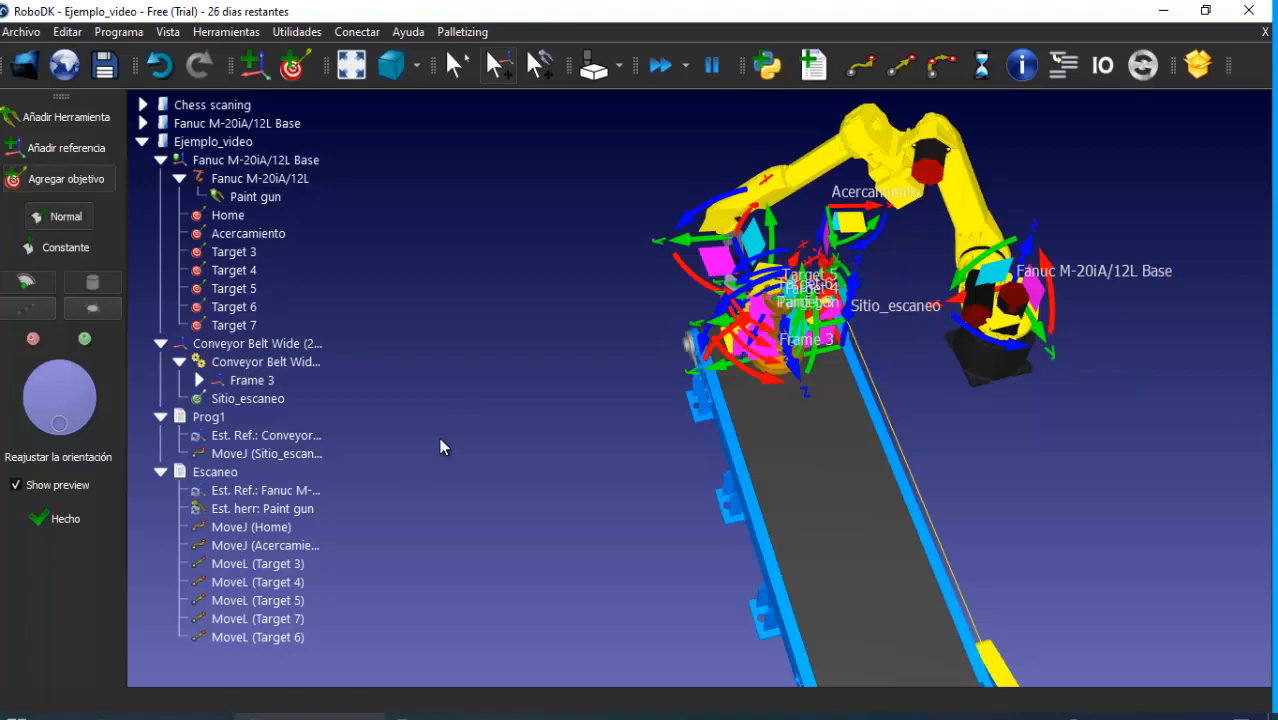
Run the Escaneo program to check its complete movement sequence
key(space)
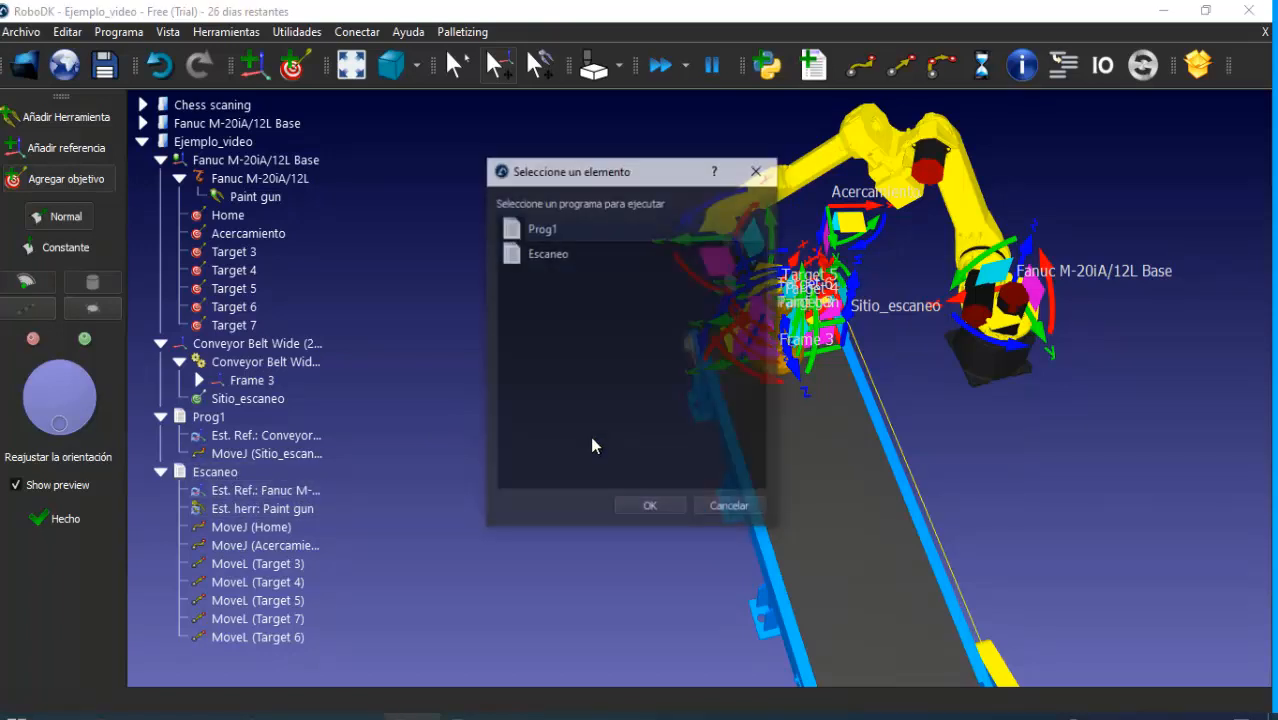
click(562, 254)
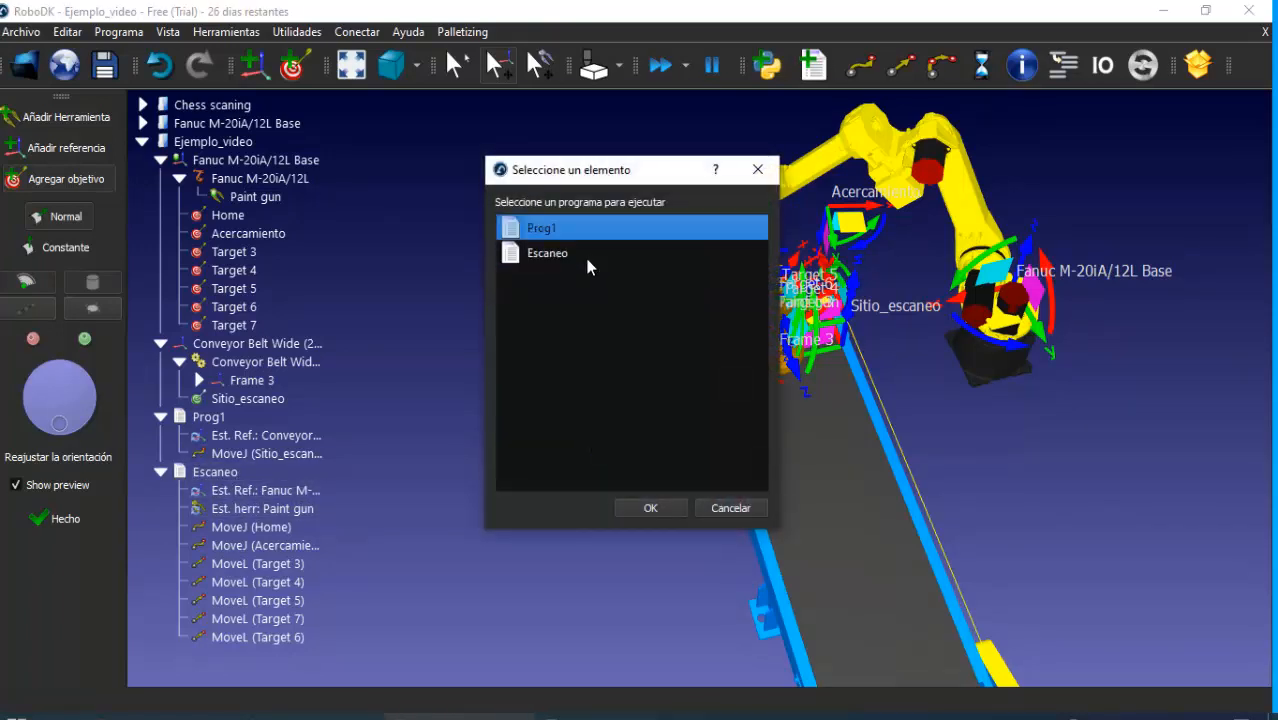
click(664, 509)
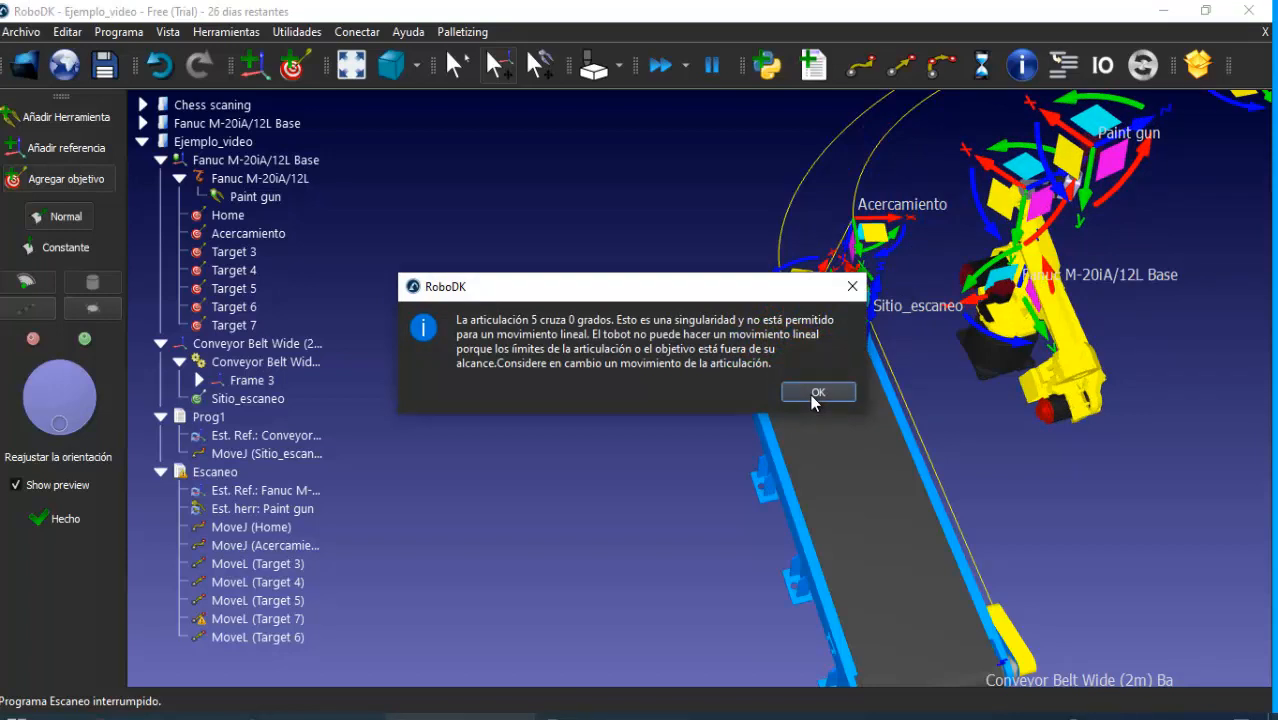
click(817, 393)
Delete the final linear move to Target 6 from Escaneo and add a joint move instruction in its place
click(268, 631)
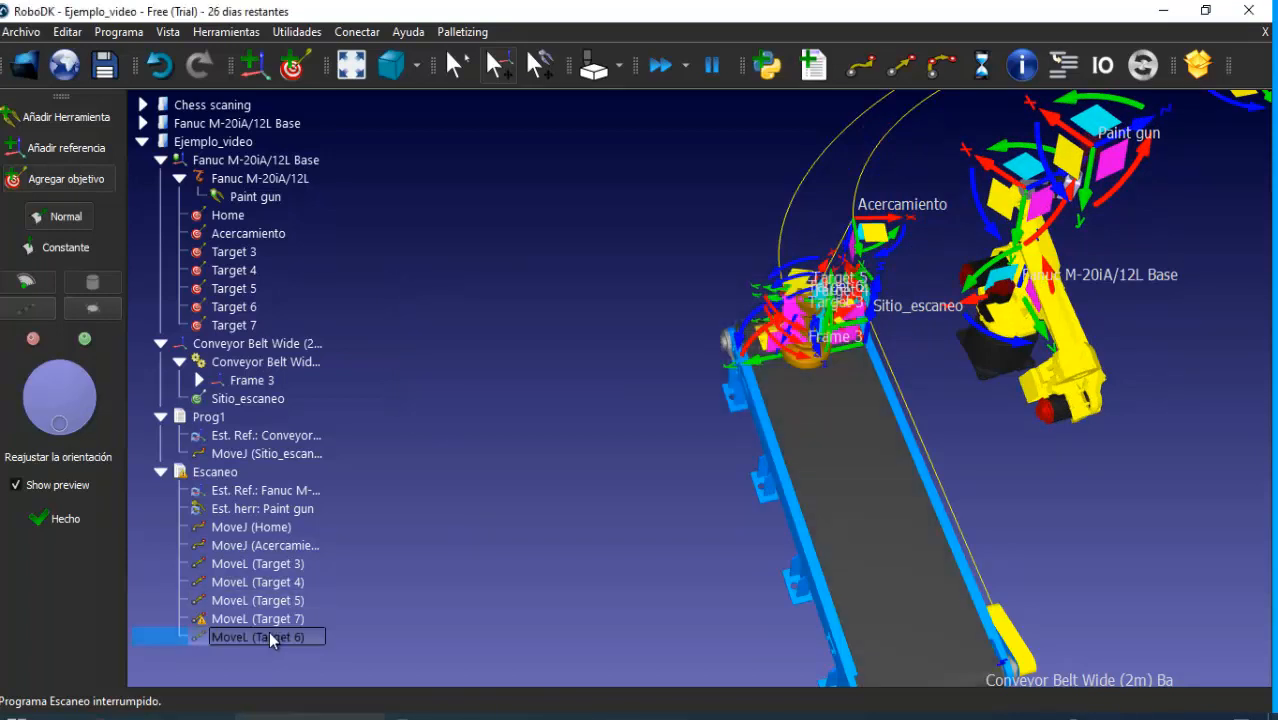
key(Delete)
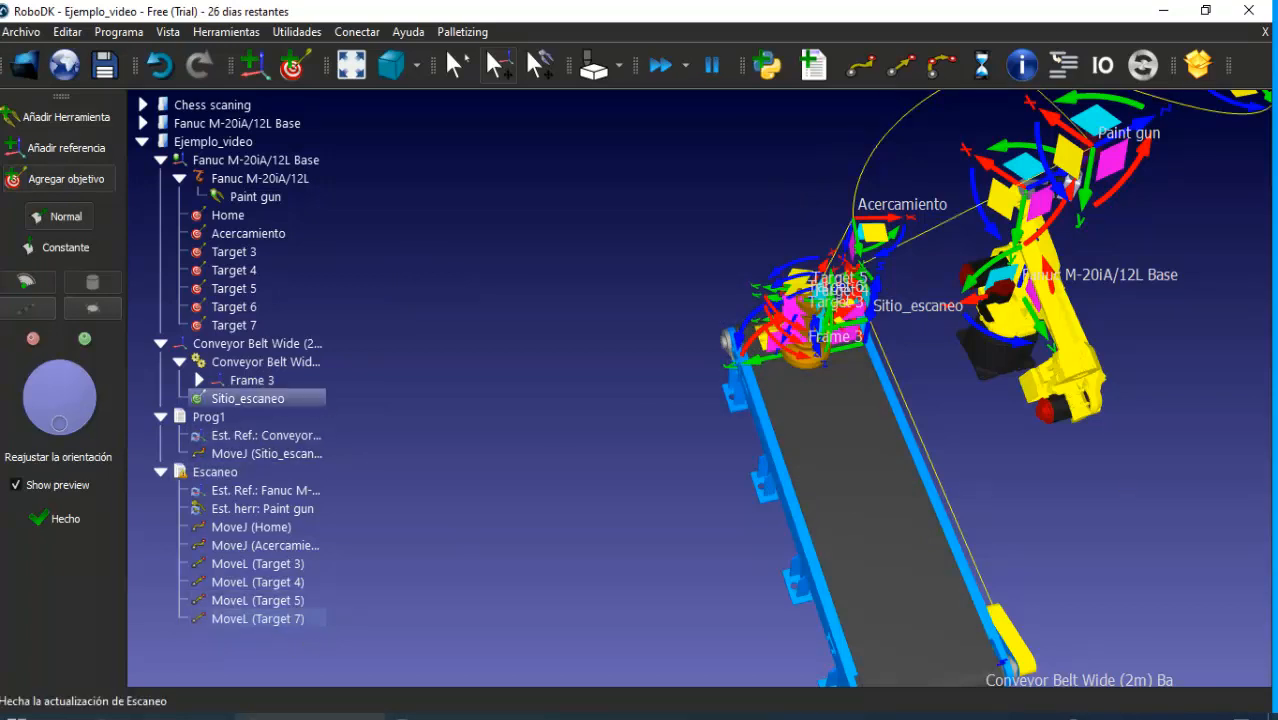
click(861, 66)
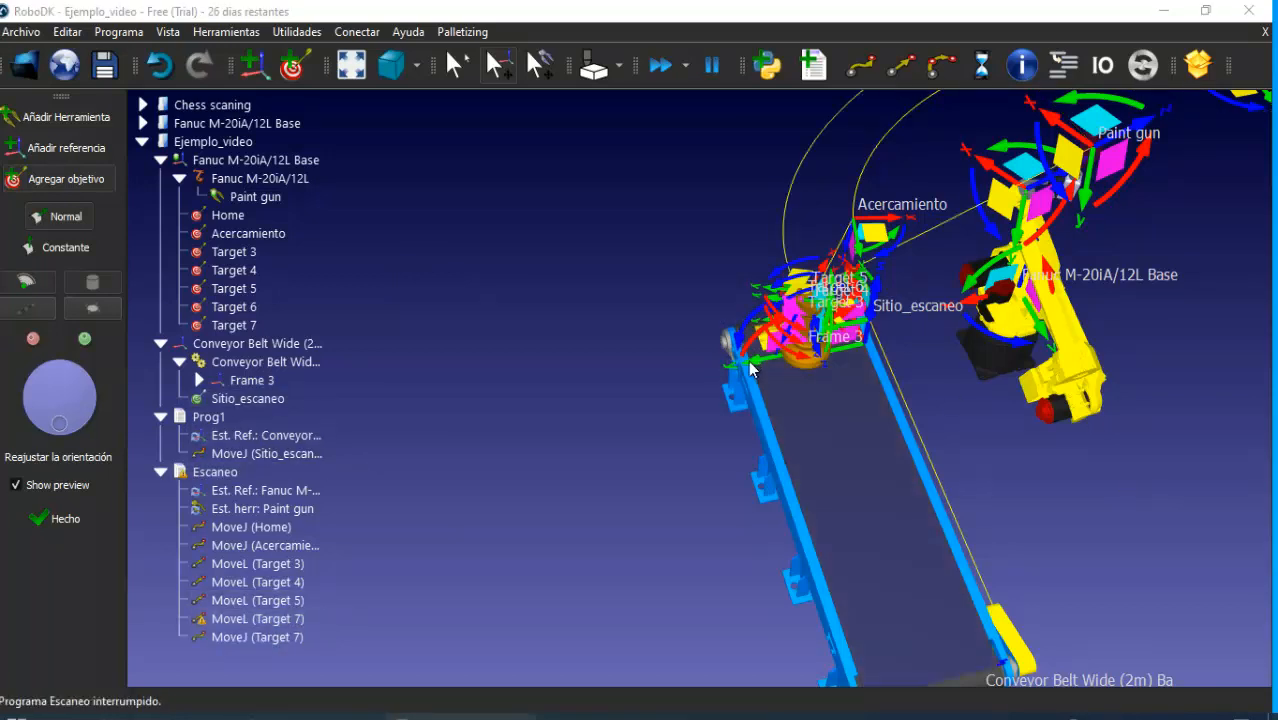
Move the robot to Home, shift the tool to a position closer to the robot base, and reteach Home at that position
double_click(254, 214)
middle_drag(665, 342, 628, 397)
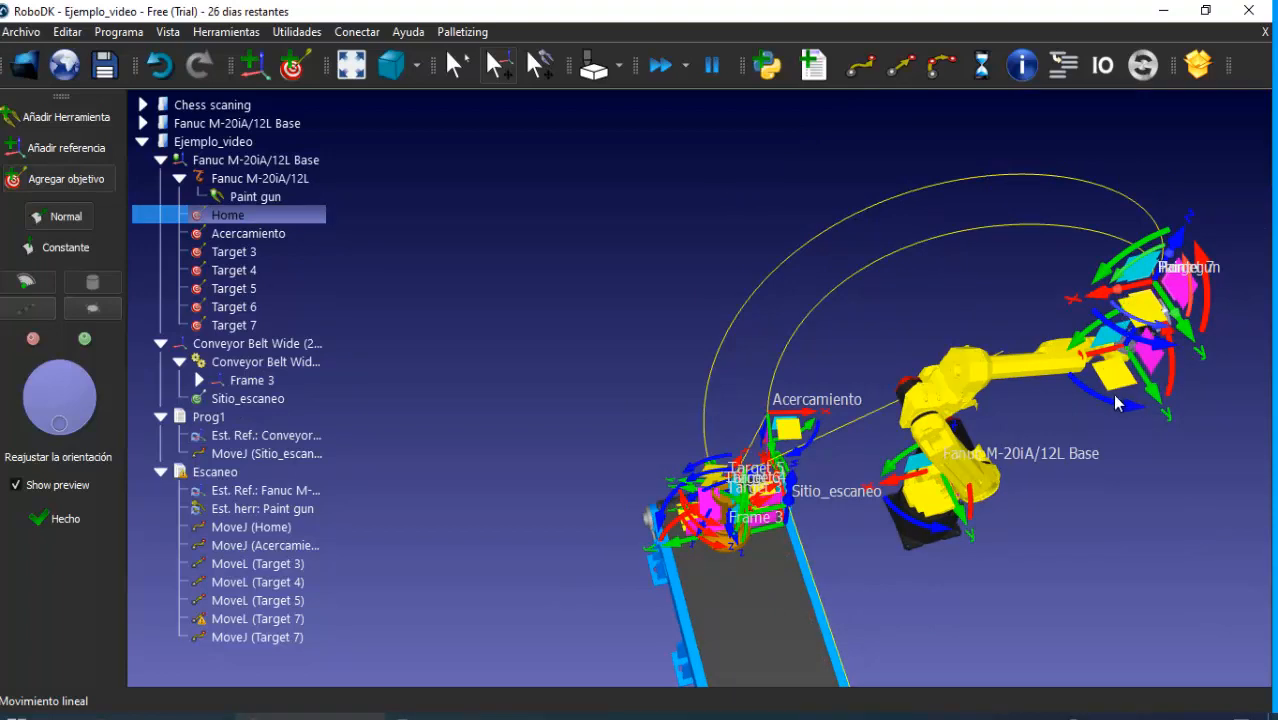
drag(1151, 396, 1105, 392)
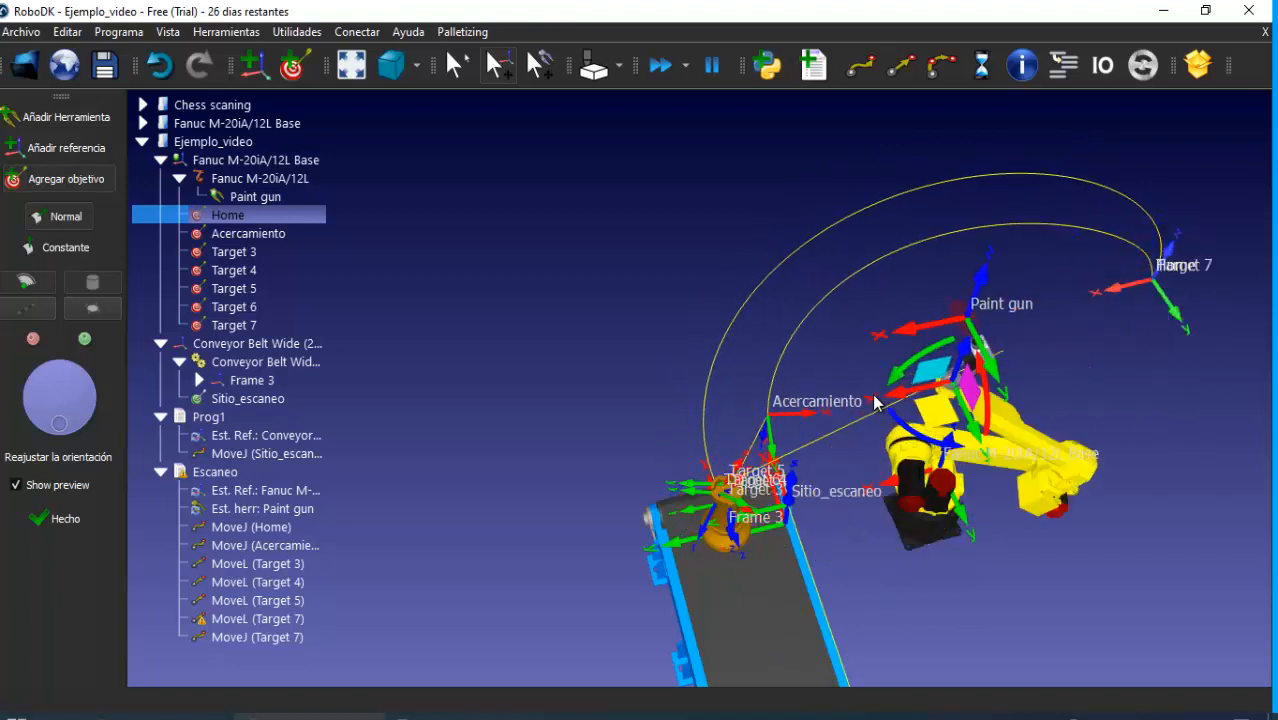
click(862, 384)
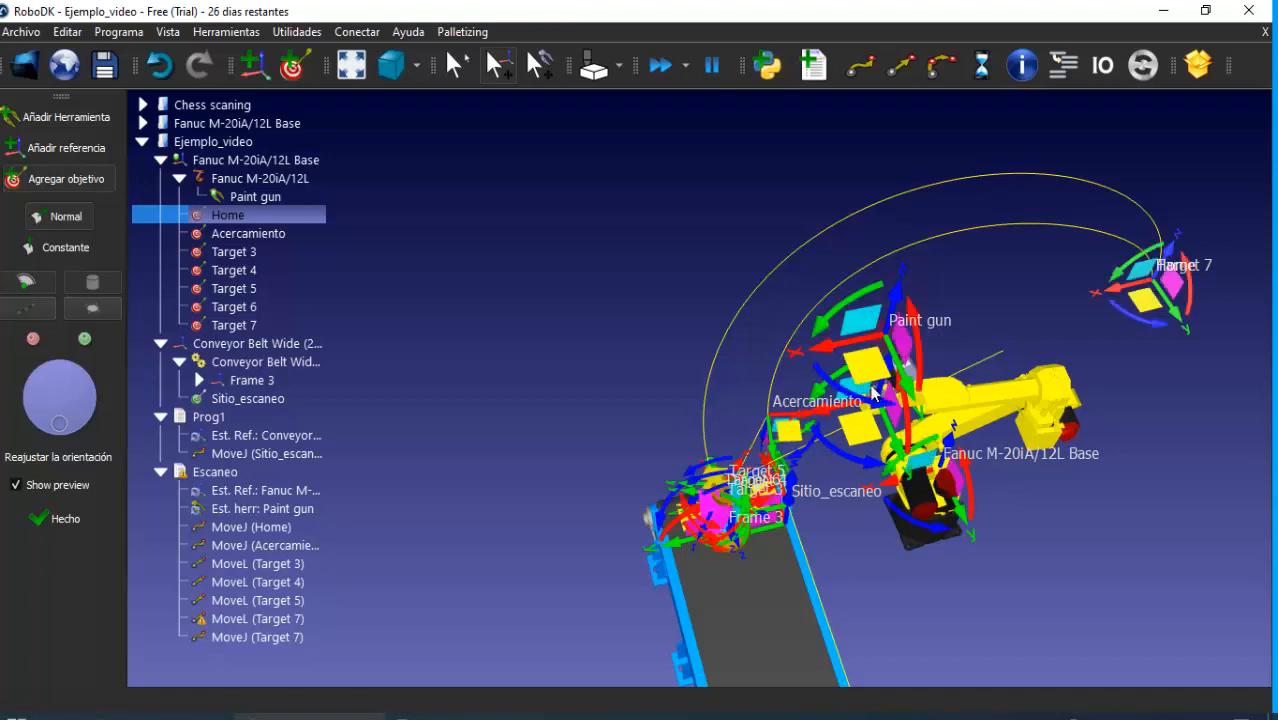
mouse_move(884, 383)
mouse_down()
mouse_move(852, 408)
mouse_move(872, 345)
mouse_move(872, 362)
mouse_move(900, 366)
mouse_move(918, 343)
mouse_move(905, 362)
mouse_move(935, 365)
mouse_move(940, 350)
mouse_move(837, 387)
mouse_move(815, 380)
mouse_move(946, 352)
mouse_up()
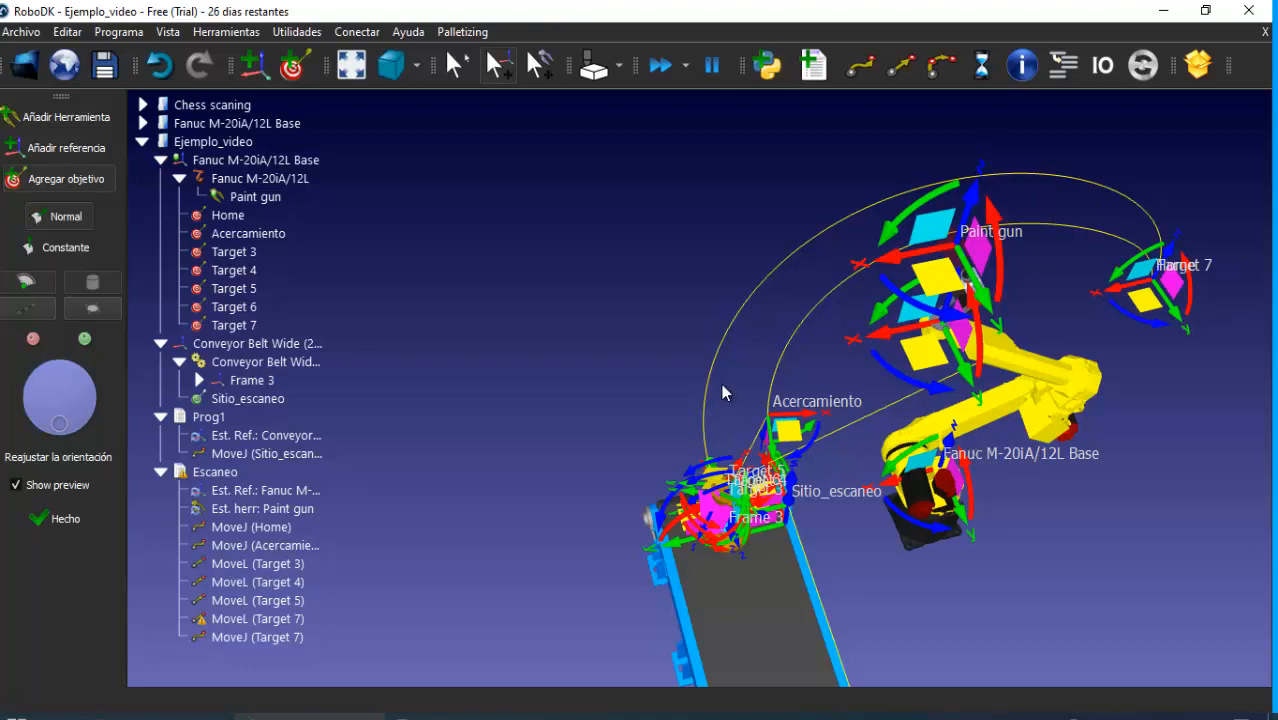
right_click(233, 215)
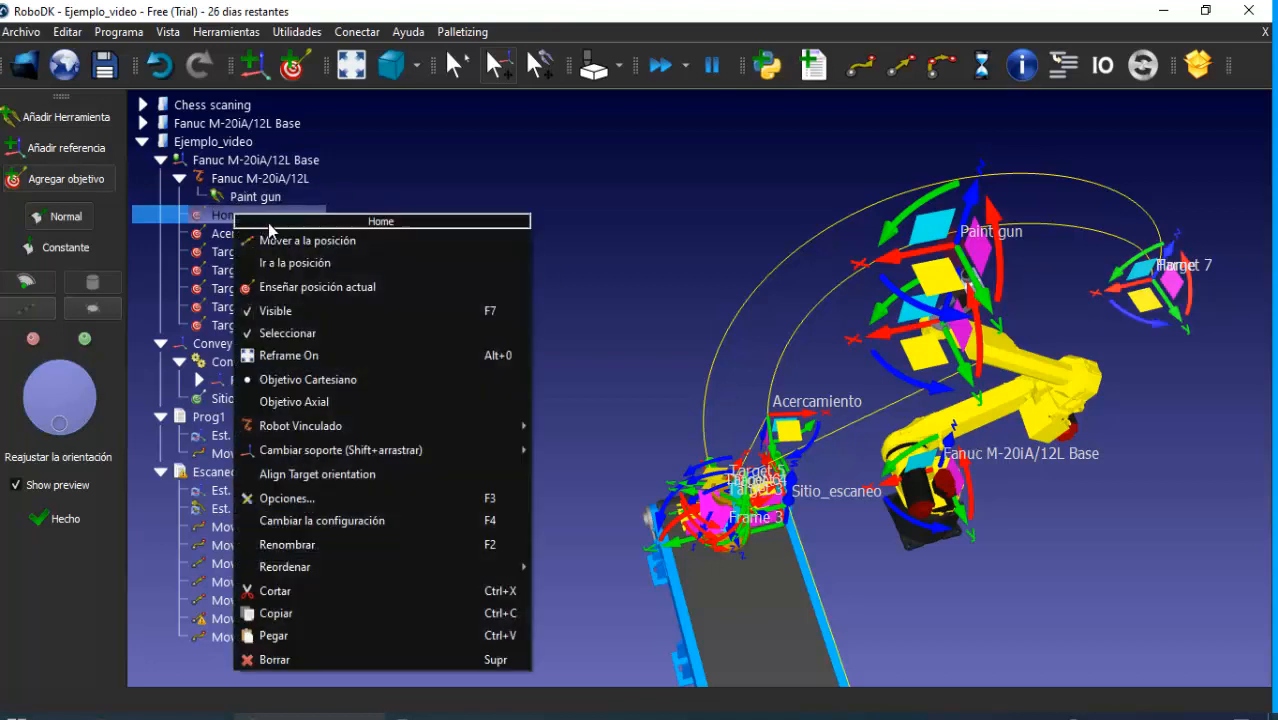
click(437, 290)
Run Escaneo again with the retaught Home target
double_click(548, 290)
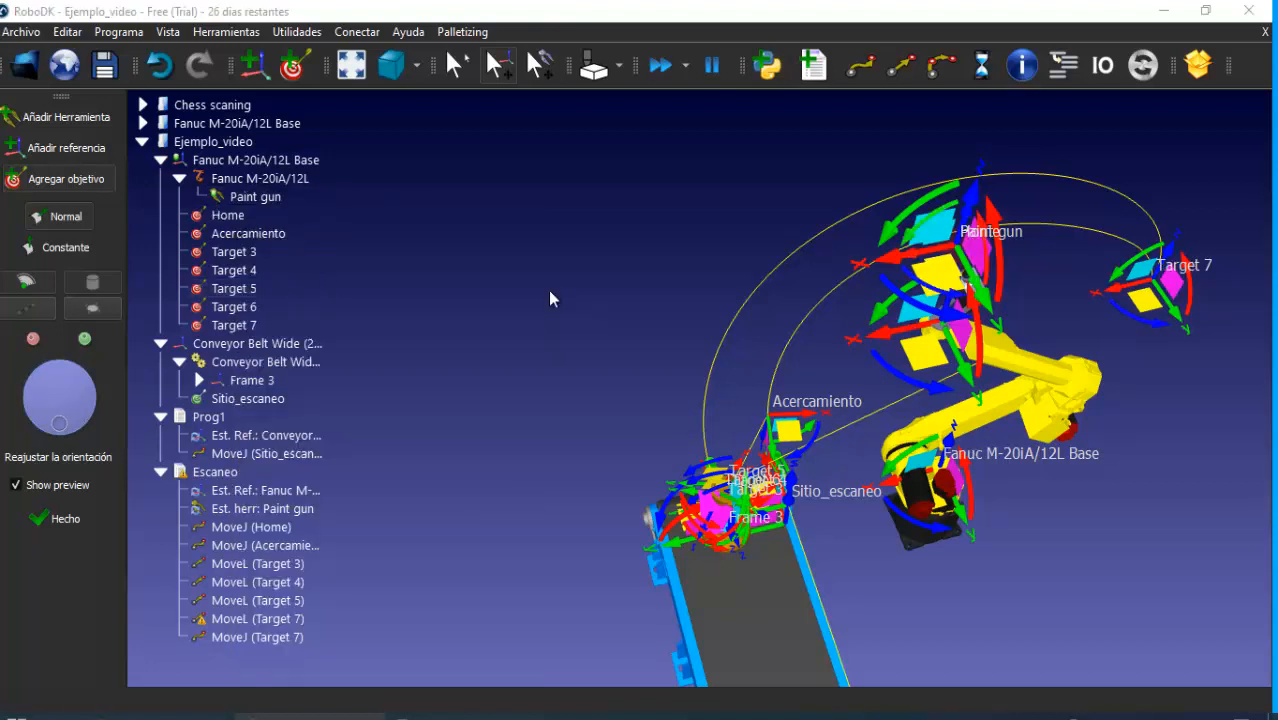
click(548, 256)
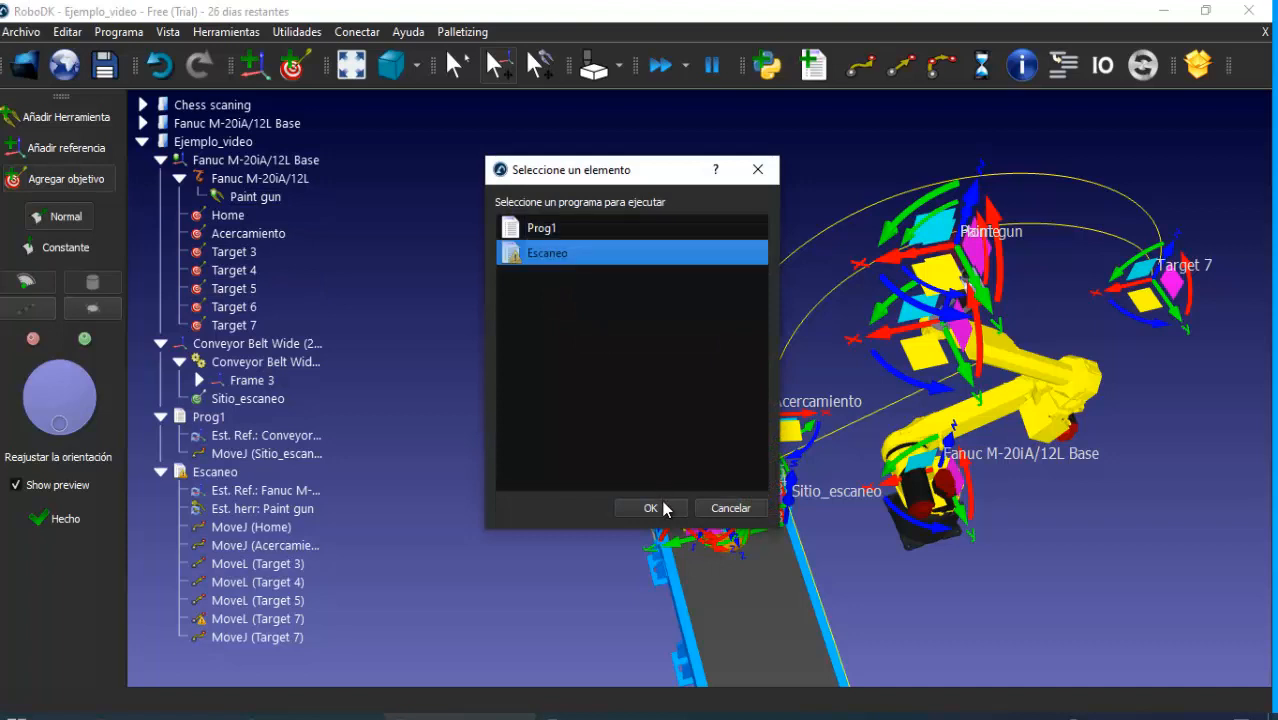
click(662, 508)
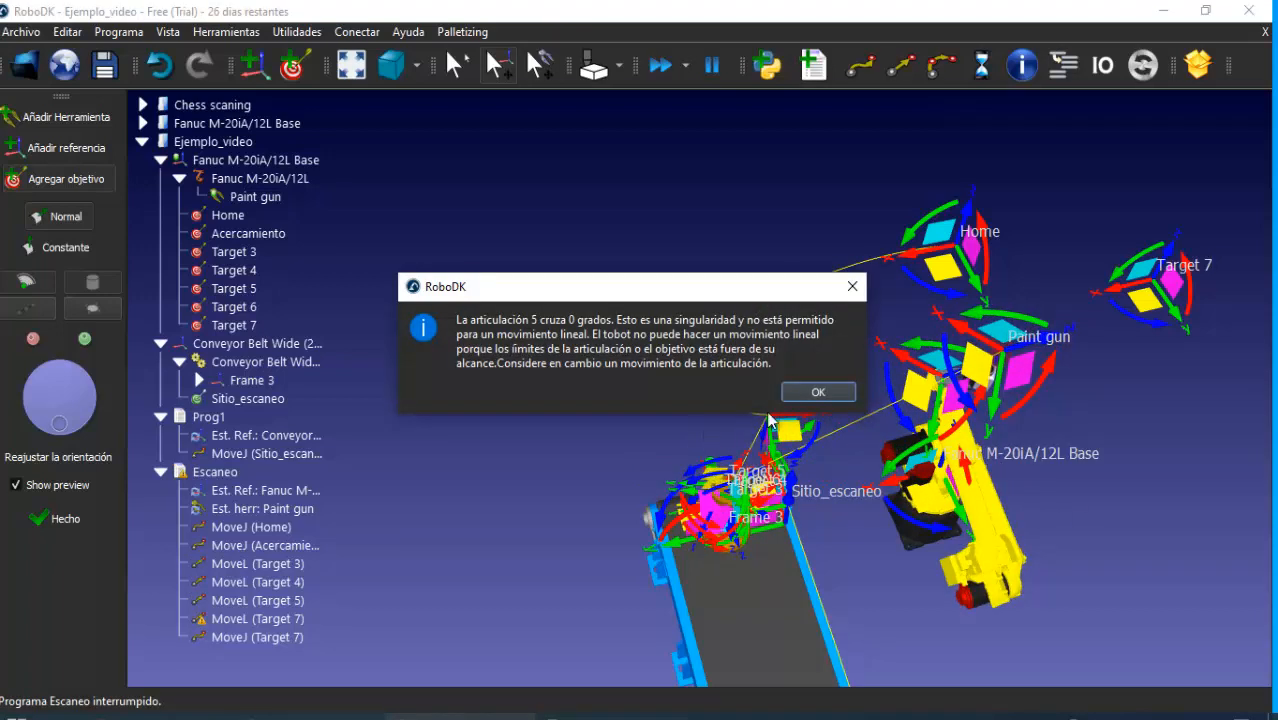
click(815, 394)
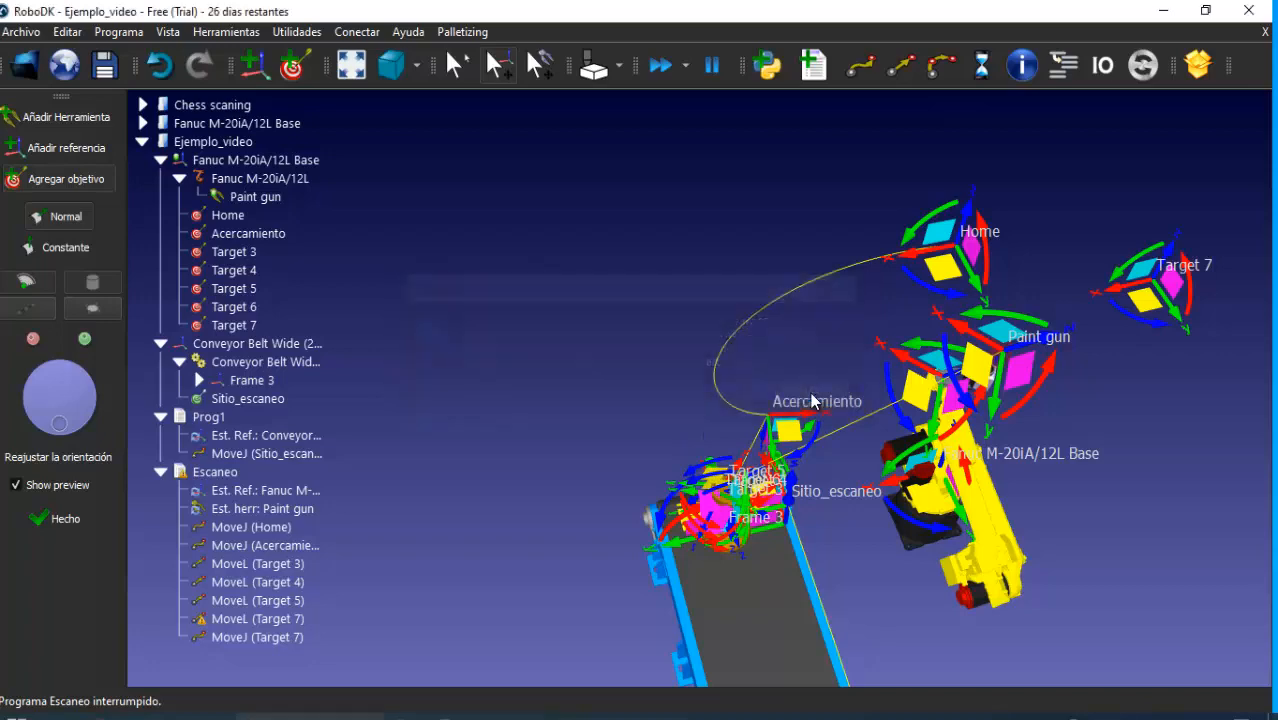
Try Escaneo with the robot base frame rotated about its vertical axis, and rotate the base back
drag(921, 530, 920, 573)
key(F5)
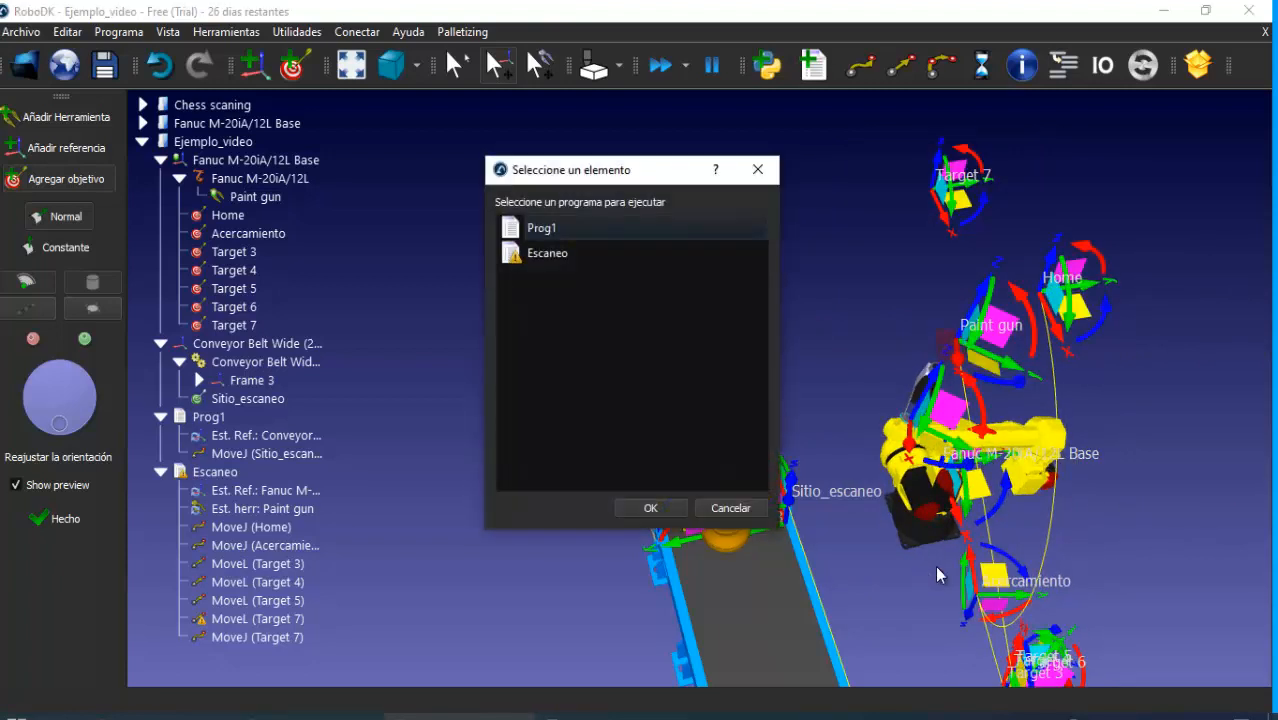
click(643, 509)
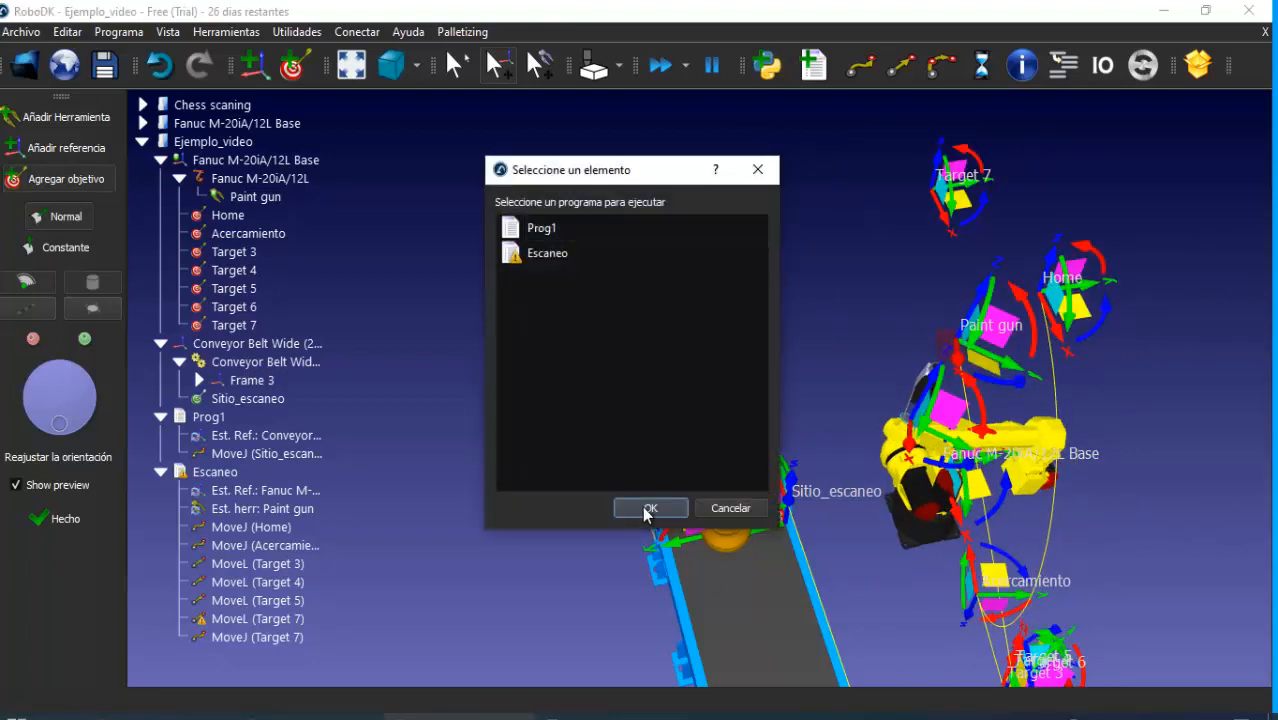
click(544, 234)
key(Down)
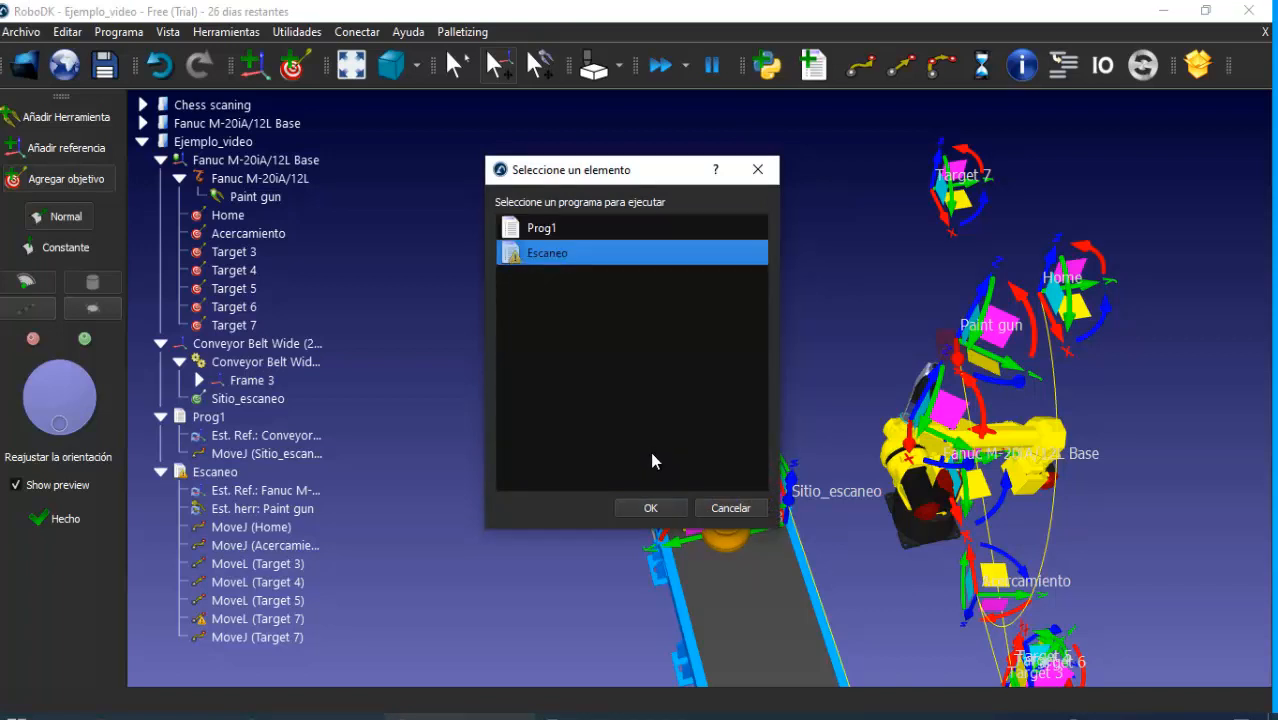
click(651, 508)
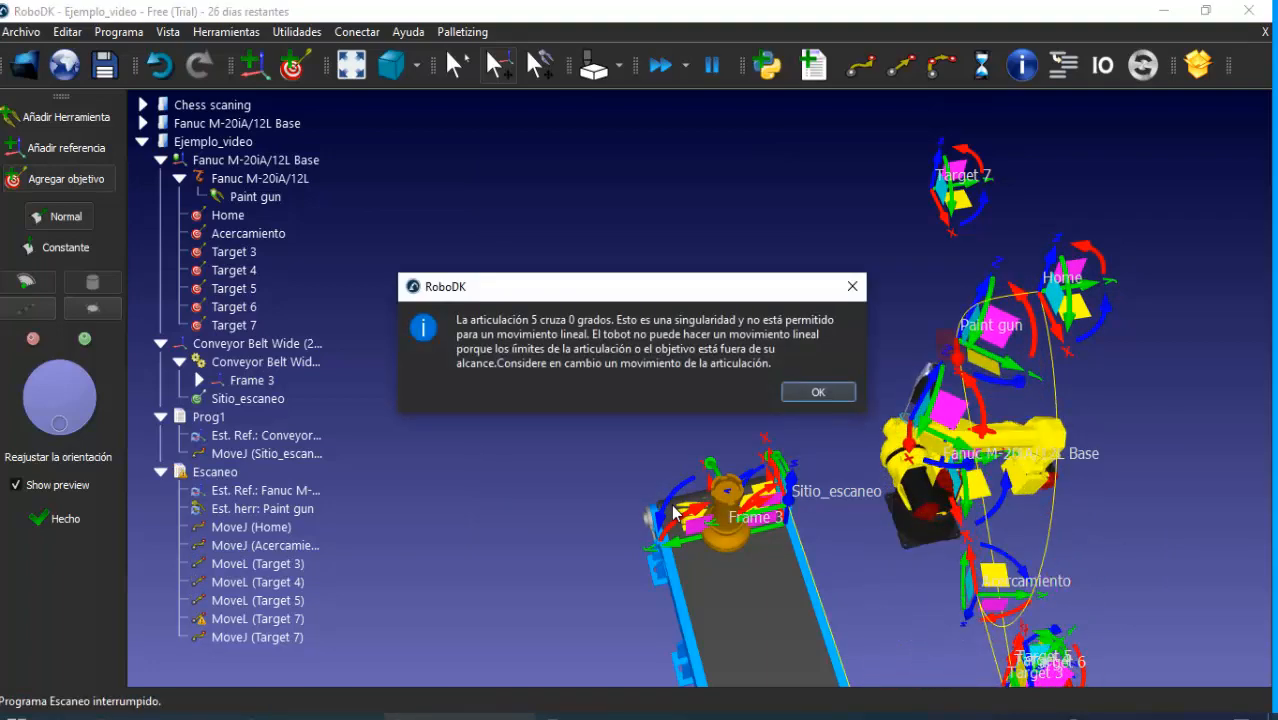
click(818, 392)
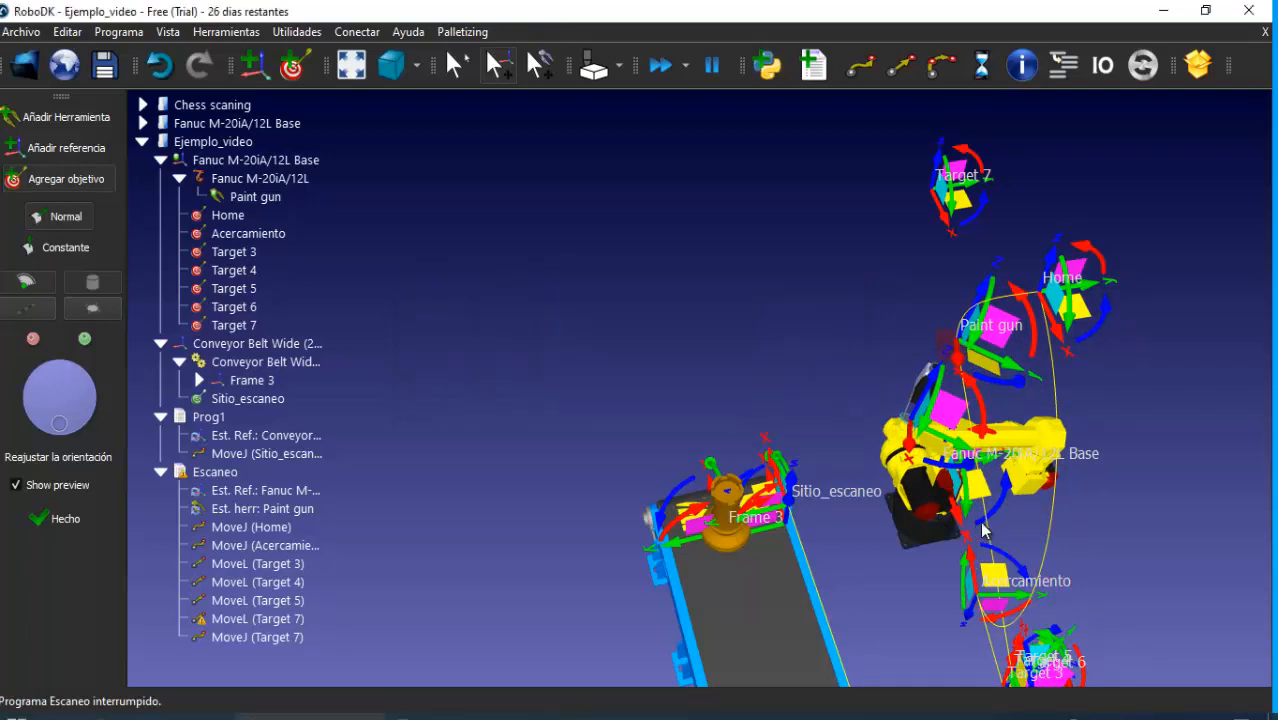
mouse_move(982, 524)
mouse_down()
mouse_move(849, 527)
mouse_move(866, 513)
mouse_up()
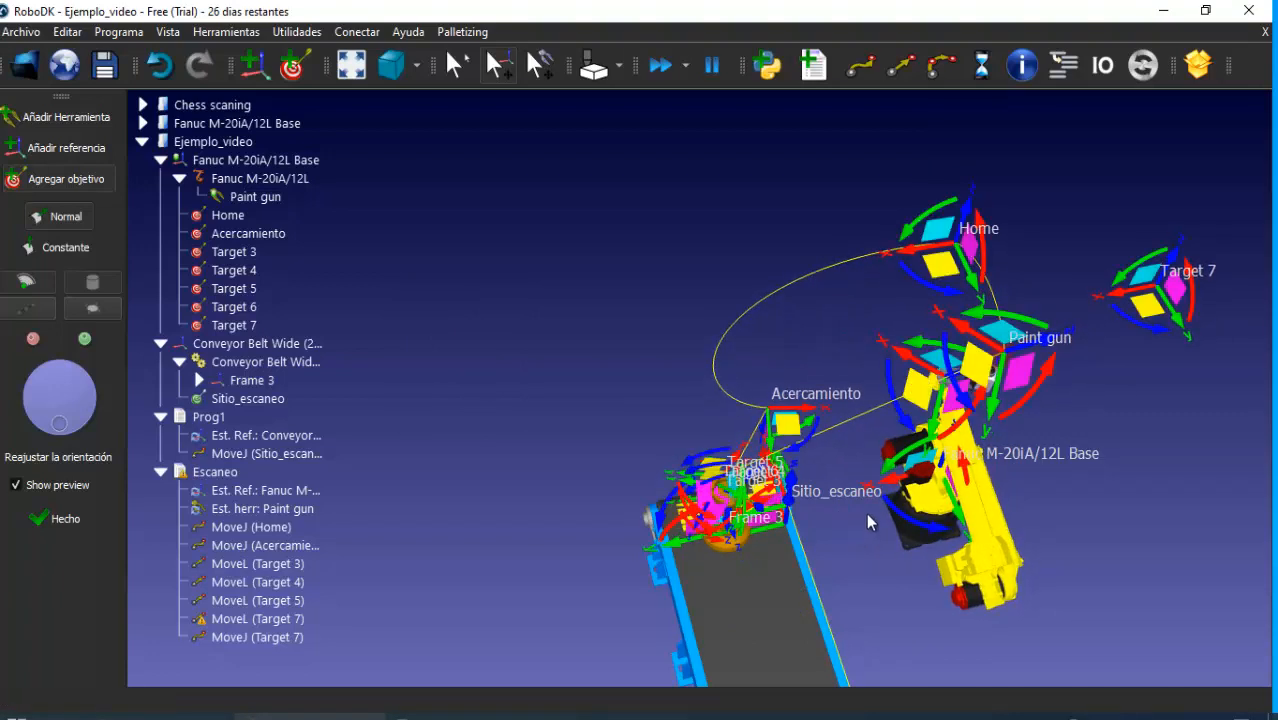
Try reorienting the Paint gun and tilting the robot base frame, and undo the last change
middle_drag(1127, 447, 1033, 389)
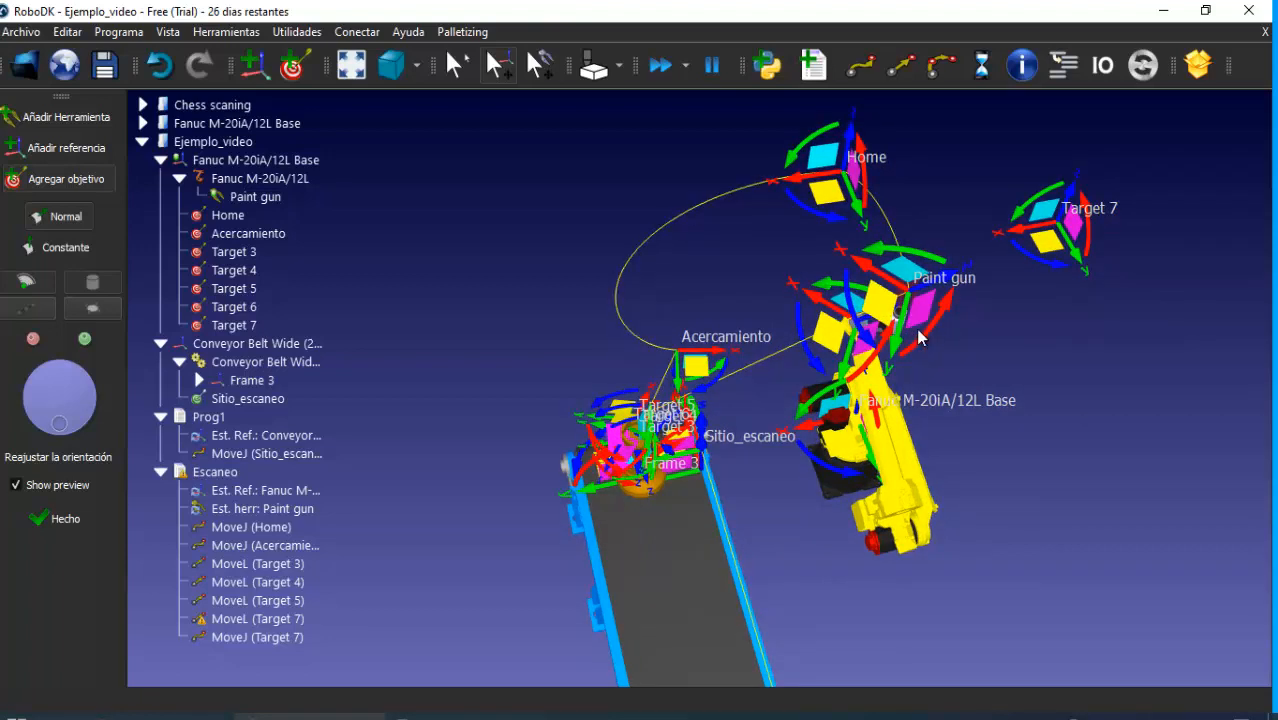
drag(922, 329, 961, 323)
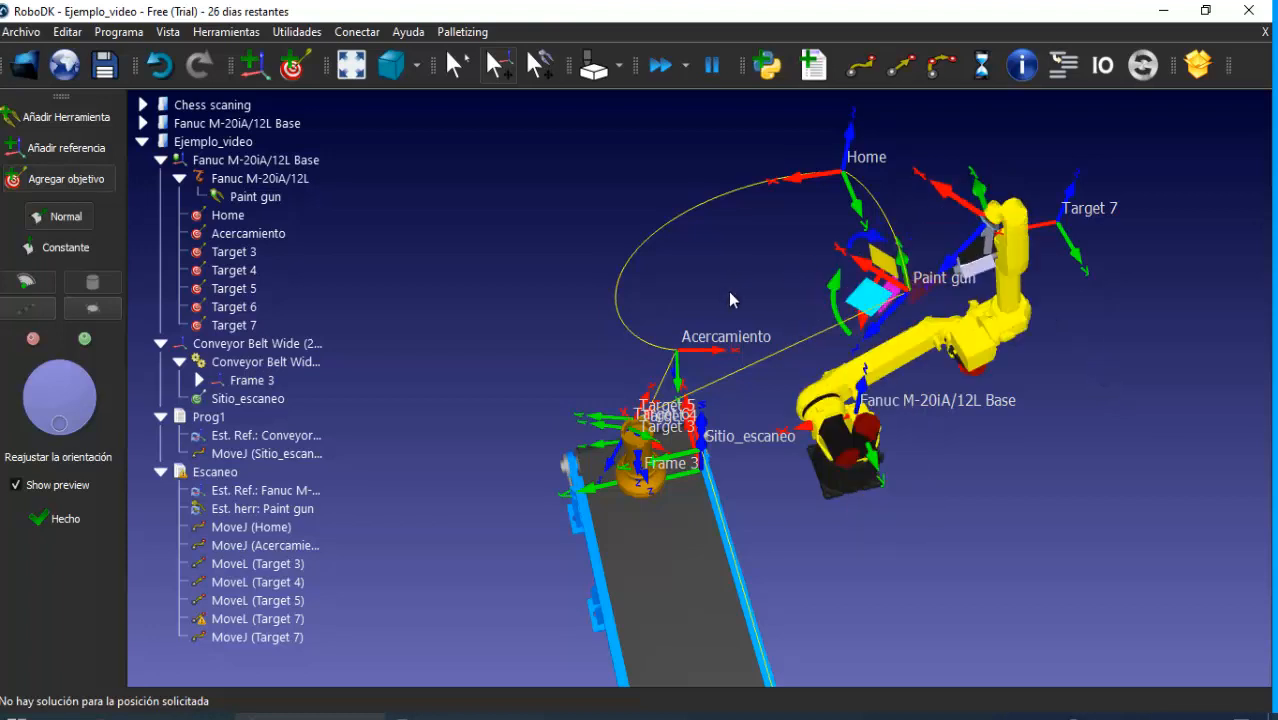
click(884, 450)
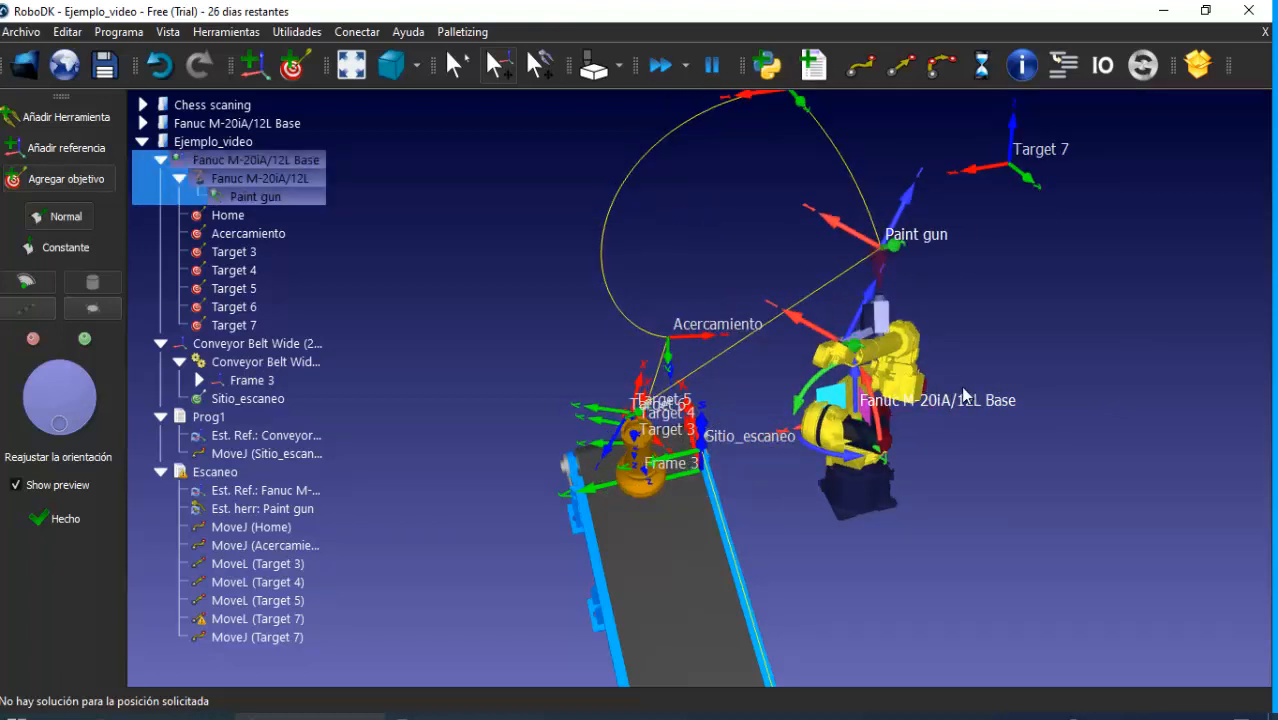
key(ctrl+z)
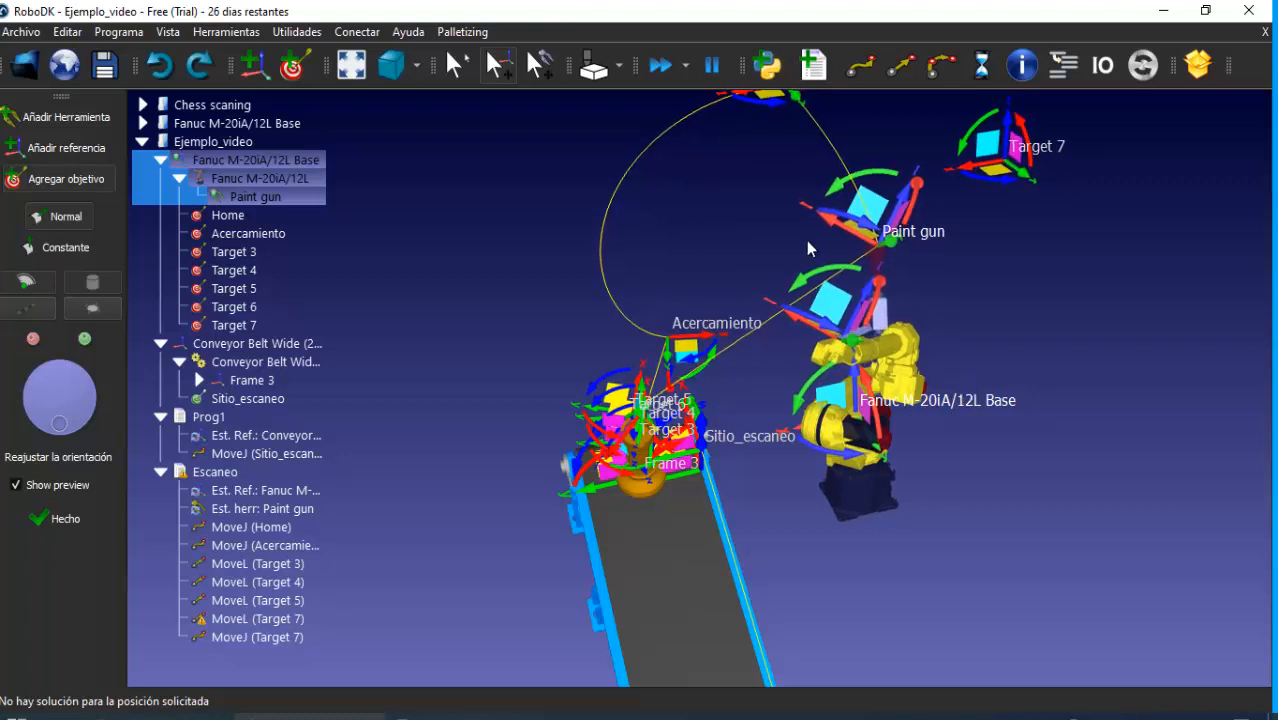
click(527, 251)
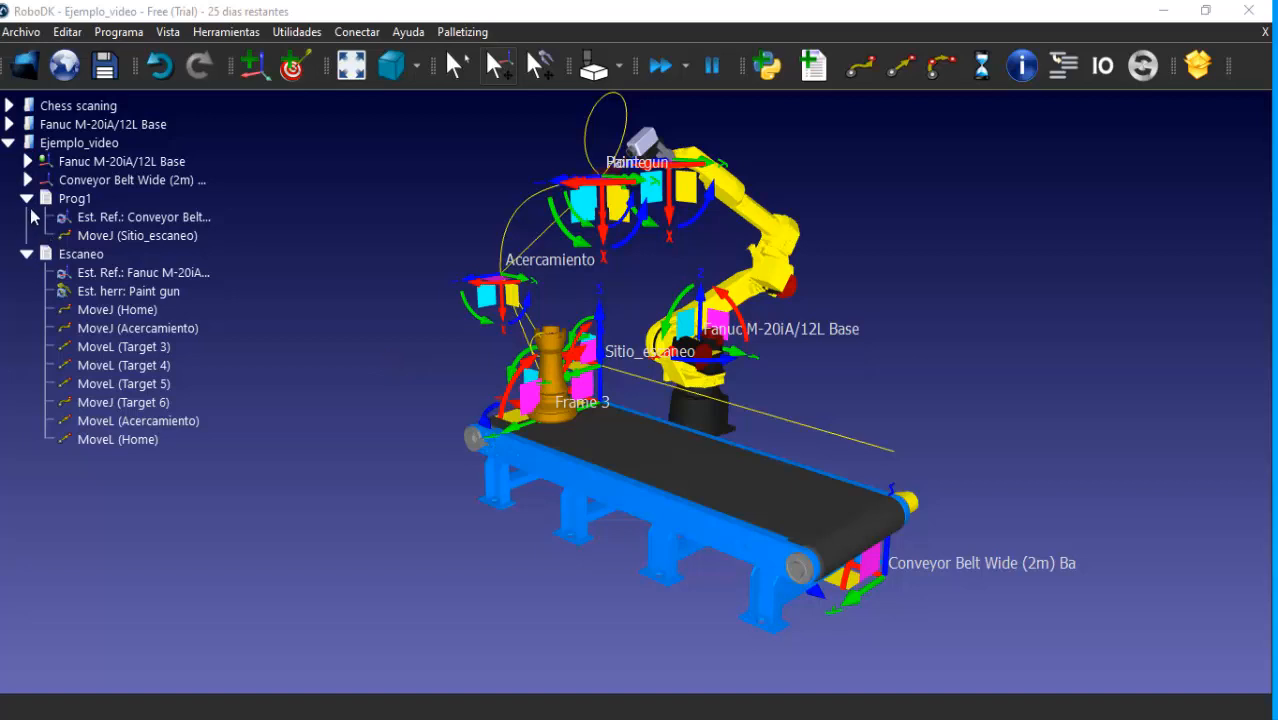
Collapse the Prog1 and Escaneo programs in the station tree and rename Prog1 as Banda
click(27, 254)
click(27, 198)
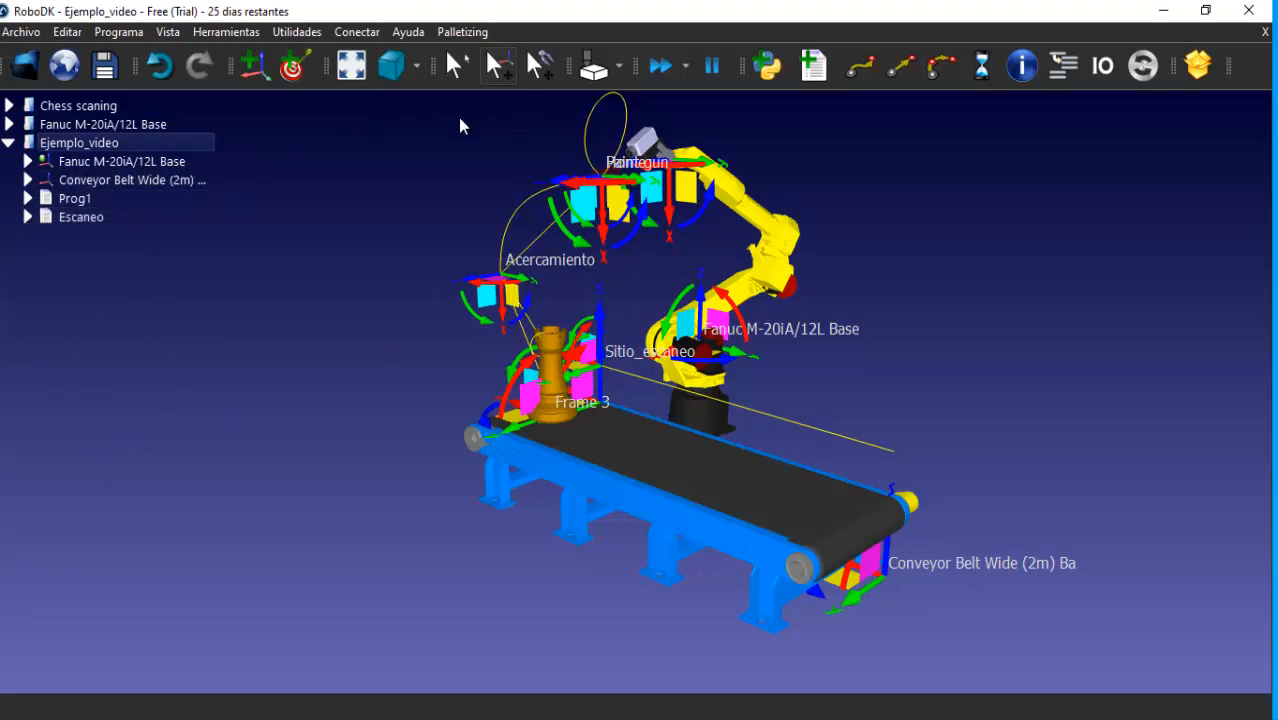
click(161, 201)
key(F2)
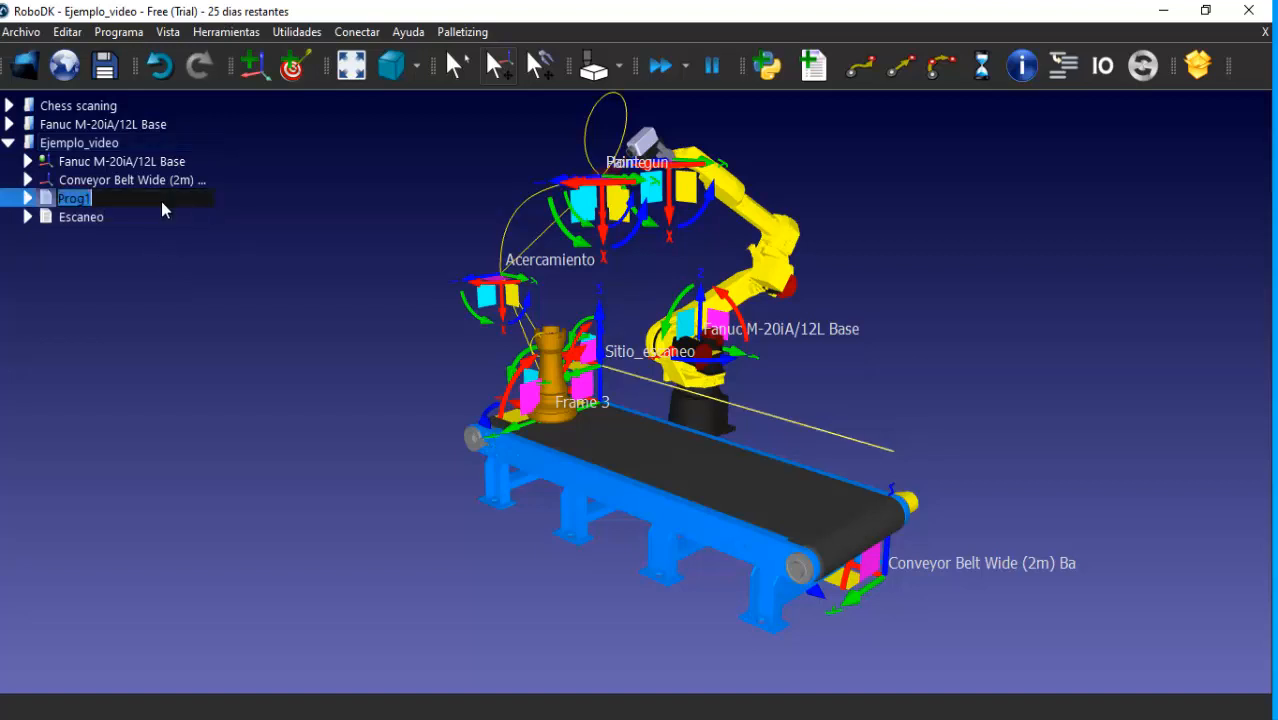
text(Banda)
key(Return)
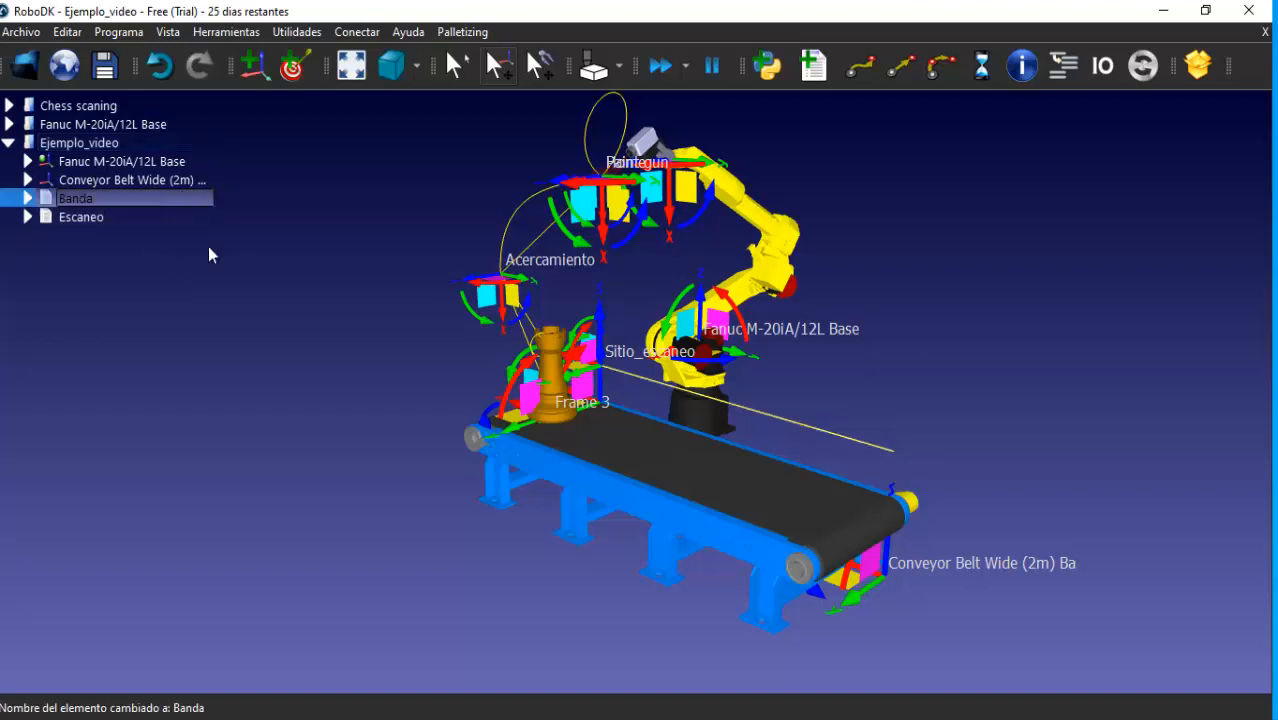
Add a new program to the Ejemplo_video station and insert a program call instruction to Banda in it
click(85, 142)
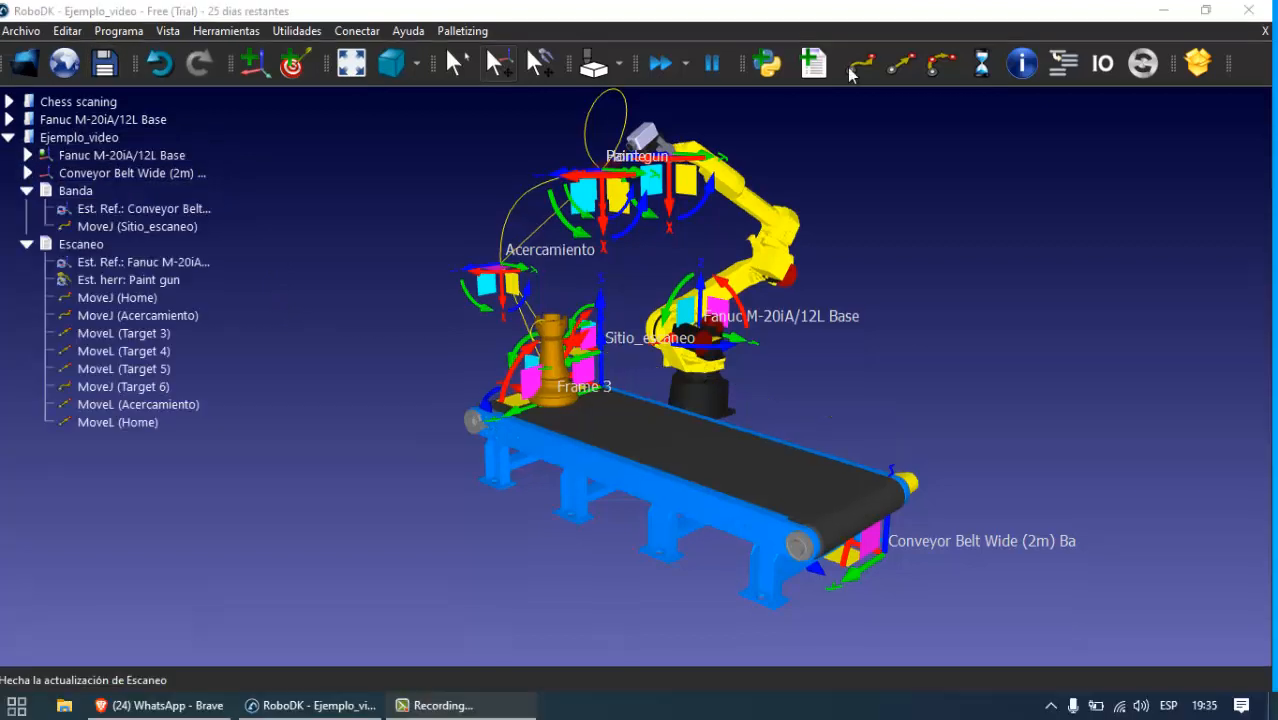
click(165, 145)
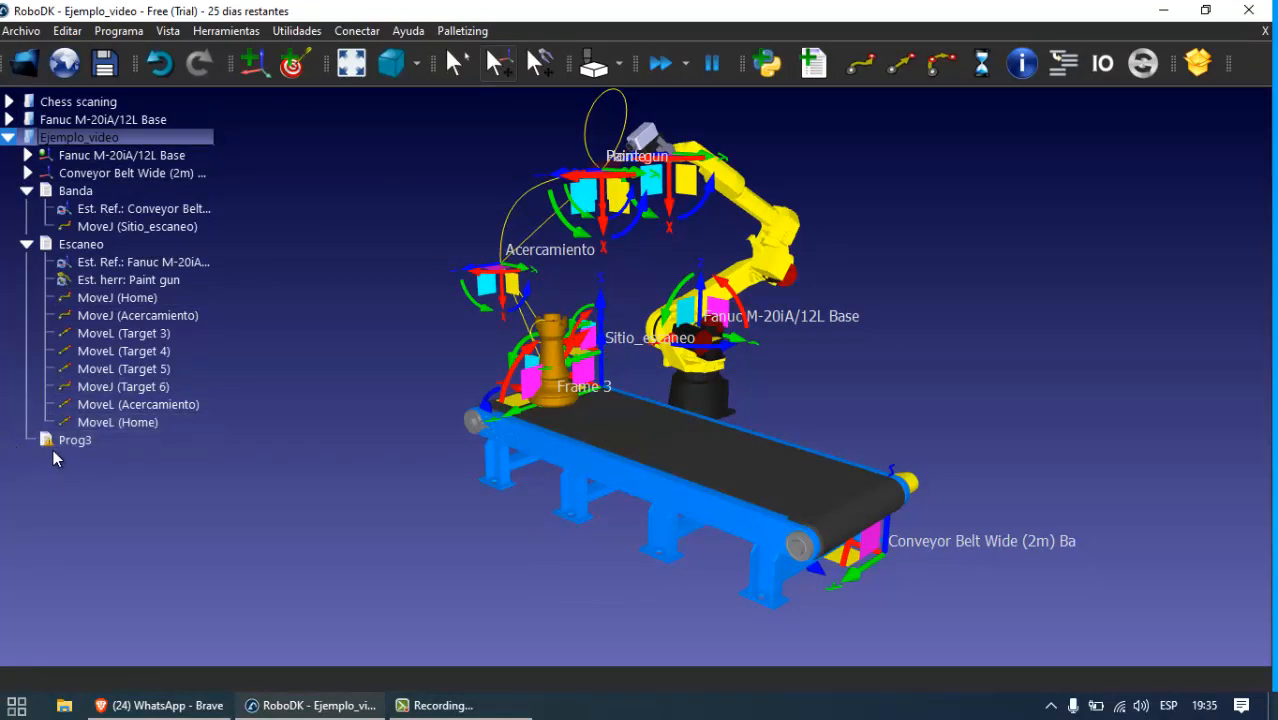
right_click(54, 445)
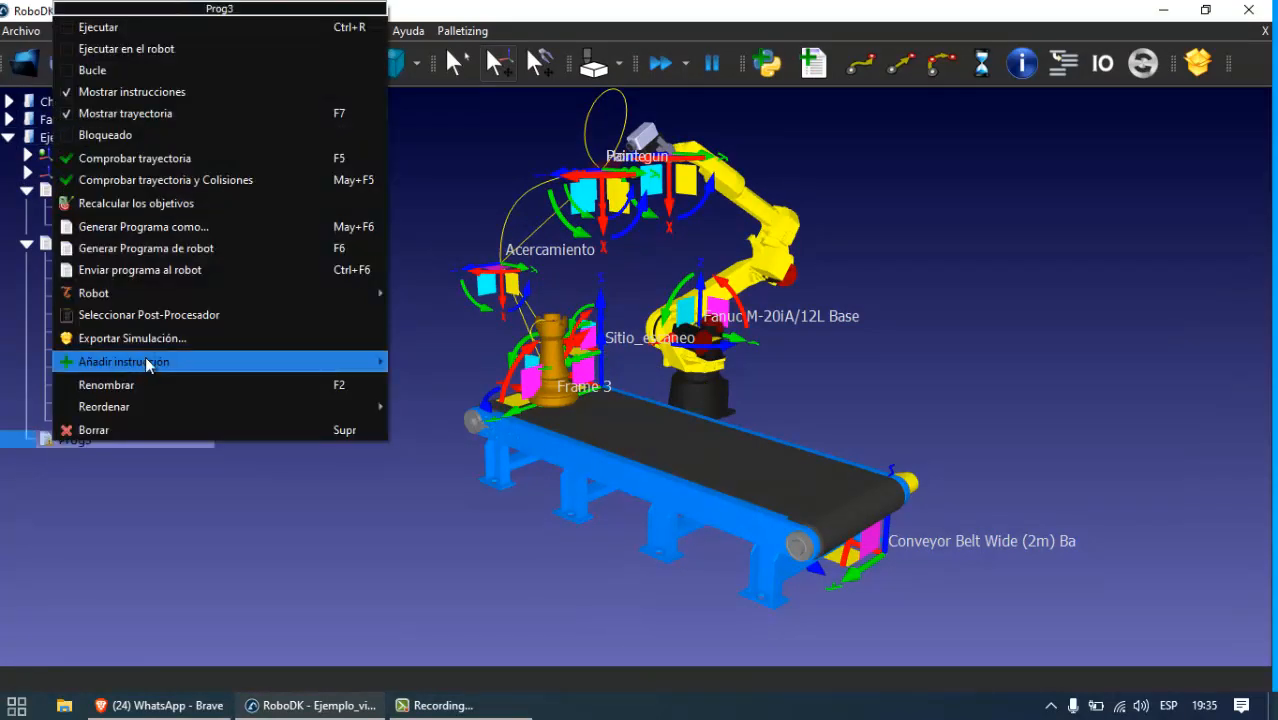
mouse_move(150, 362)
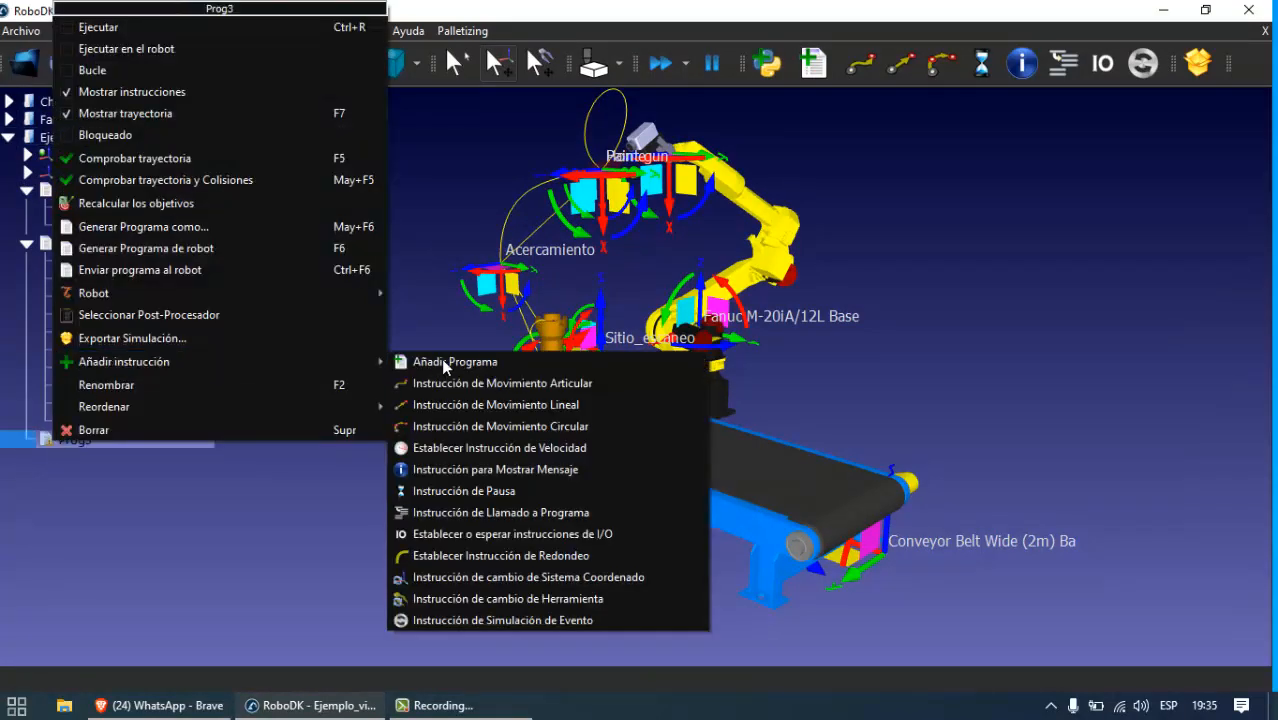
click(544, 512)
click(672, 246)
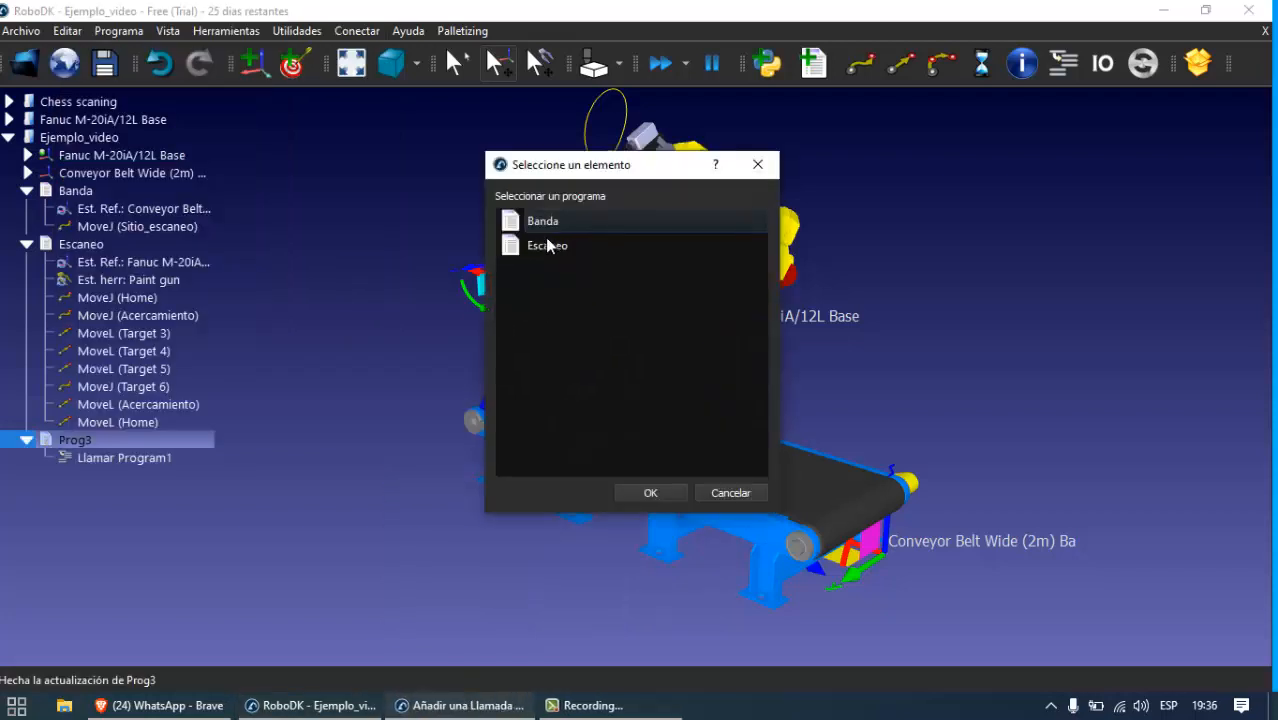
click(662, 491)
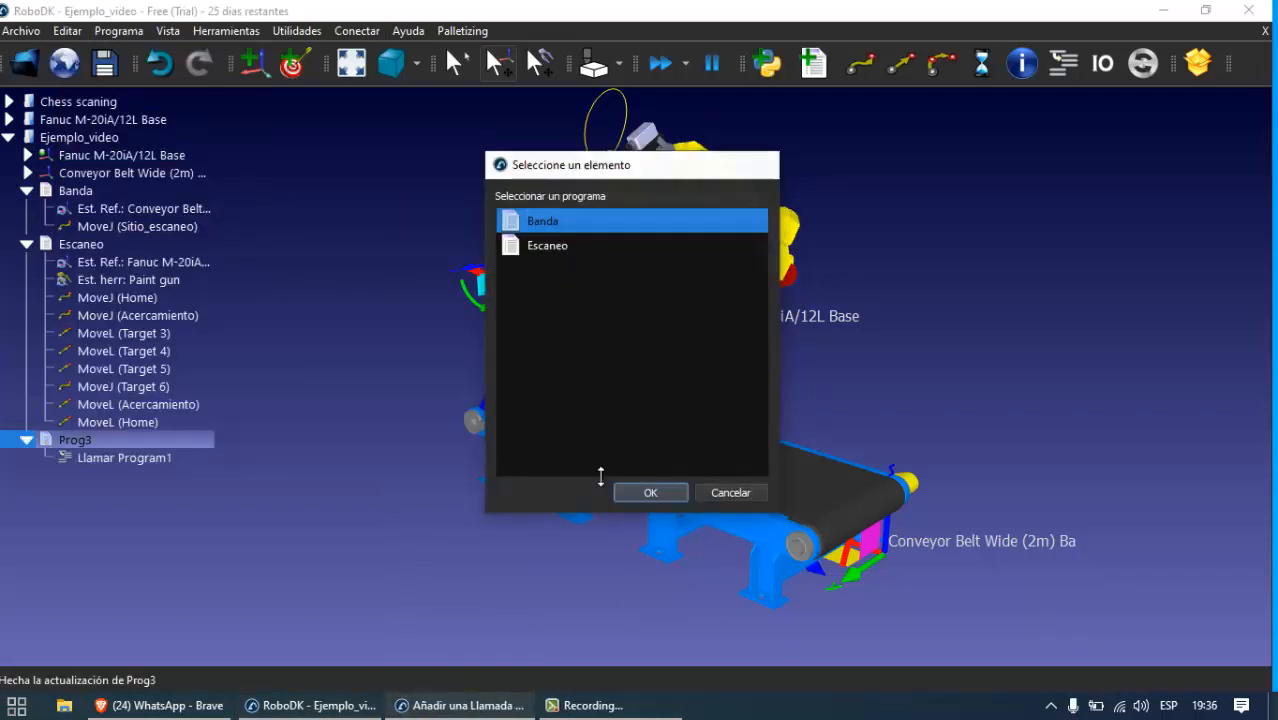
click(628, 453)
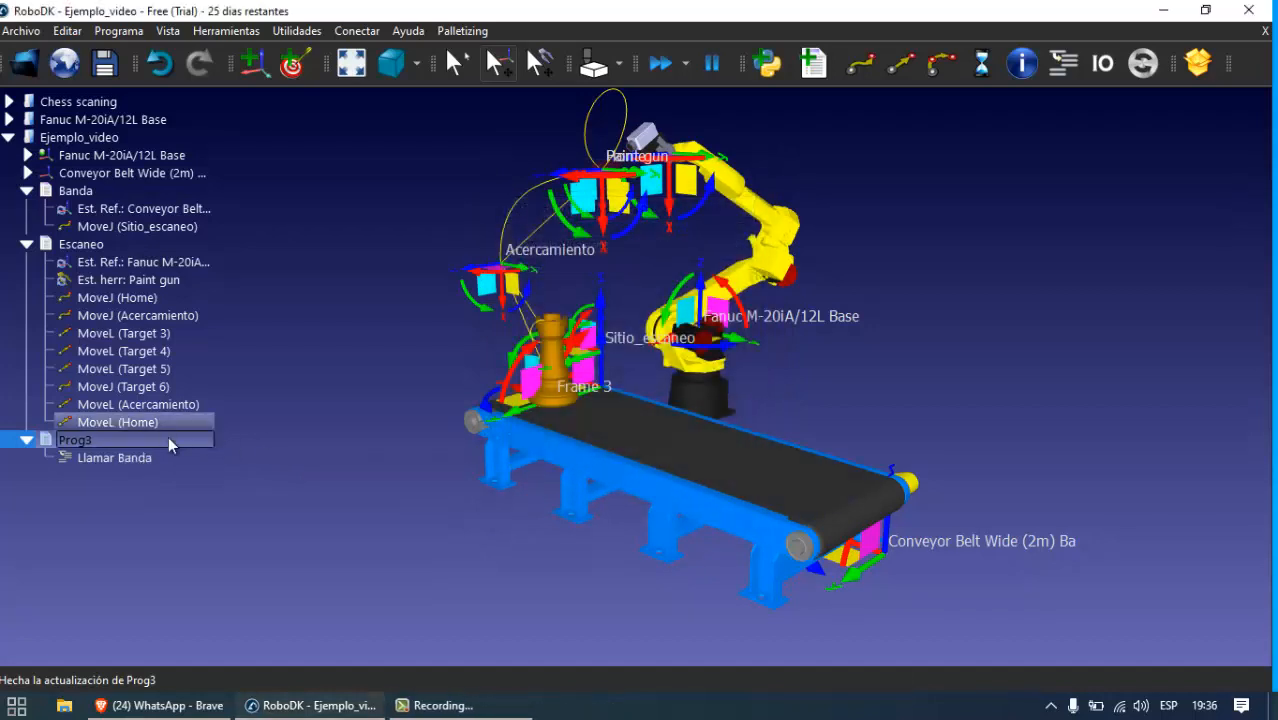
Add a second program call instruction to Prog3 that calls Escaneo after Banda
right_click(168, 438)
mouse_move(276, 364)
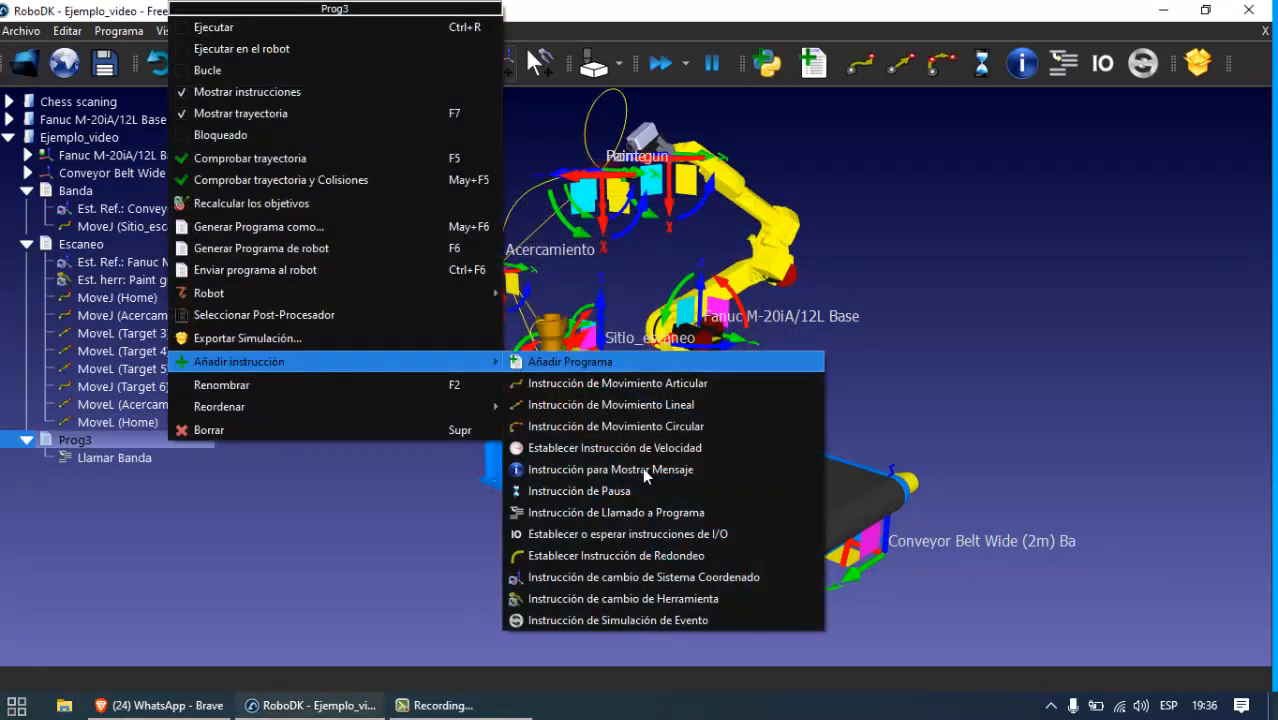
click(658, 513)
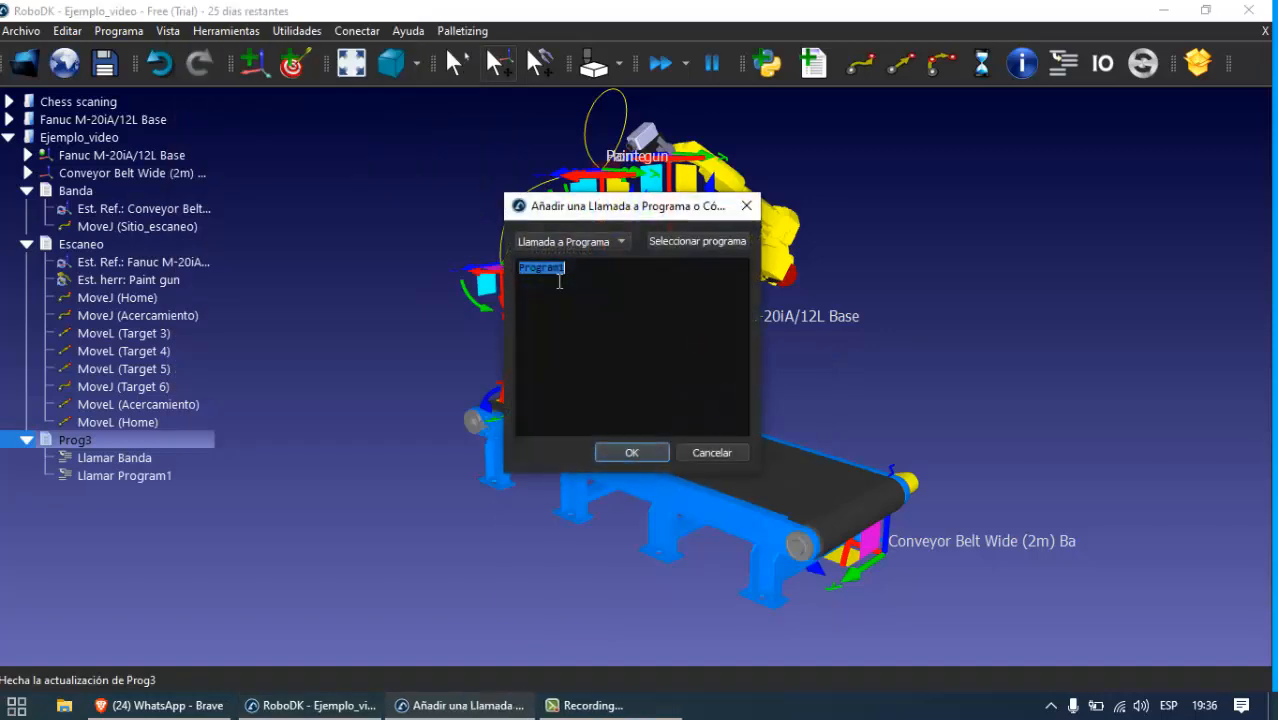
click(709, 244)
click(559, 245)
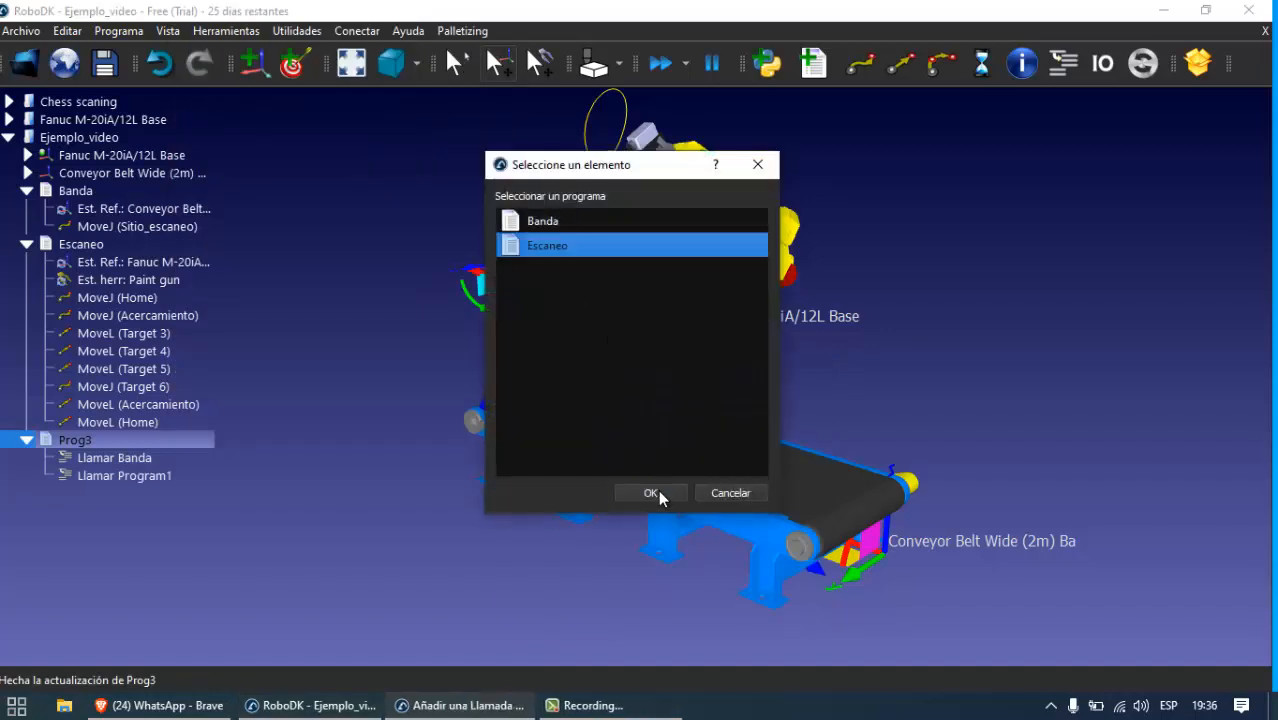
click(652, 494)
click(648, 449)
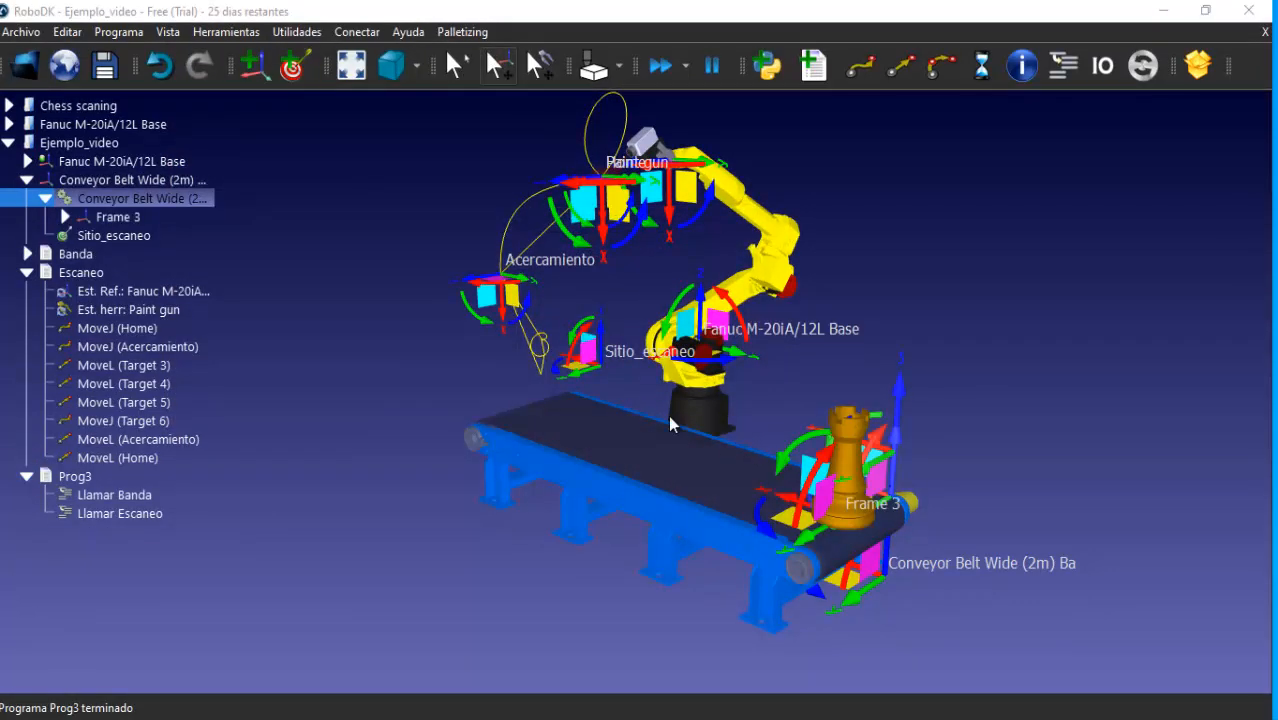
Collapse the conveyor belt base, Escaneo and Prog3 branches in the station tree
click(27, 180)
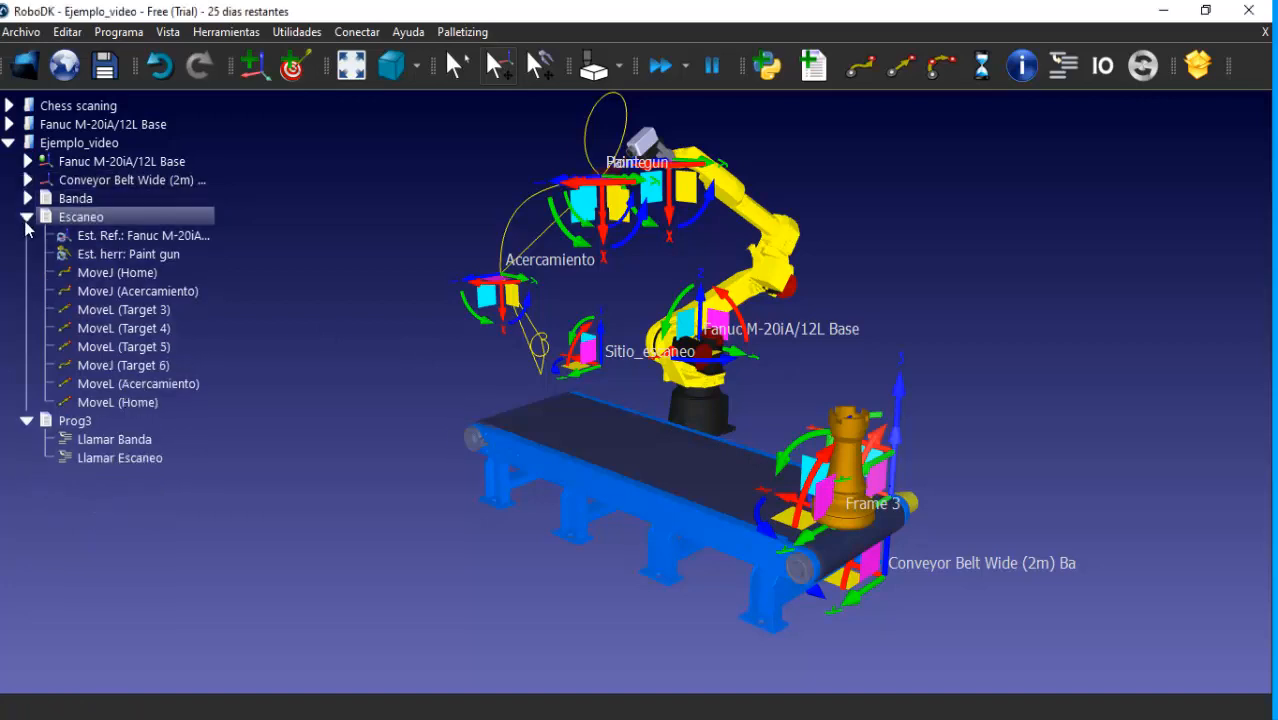
click(27, 216)
click(27, 236)
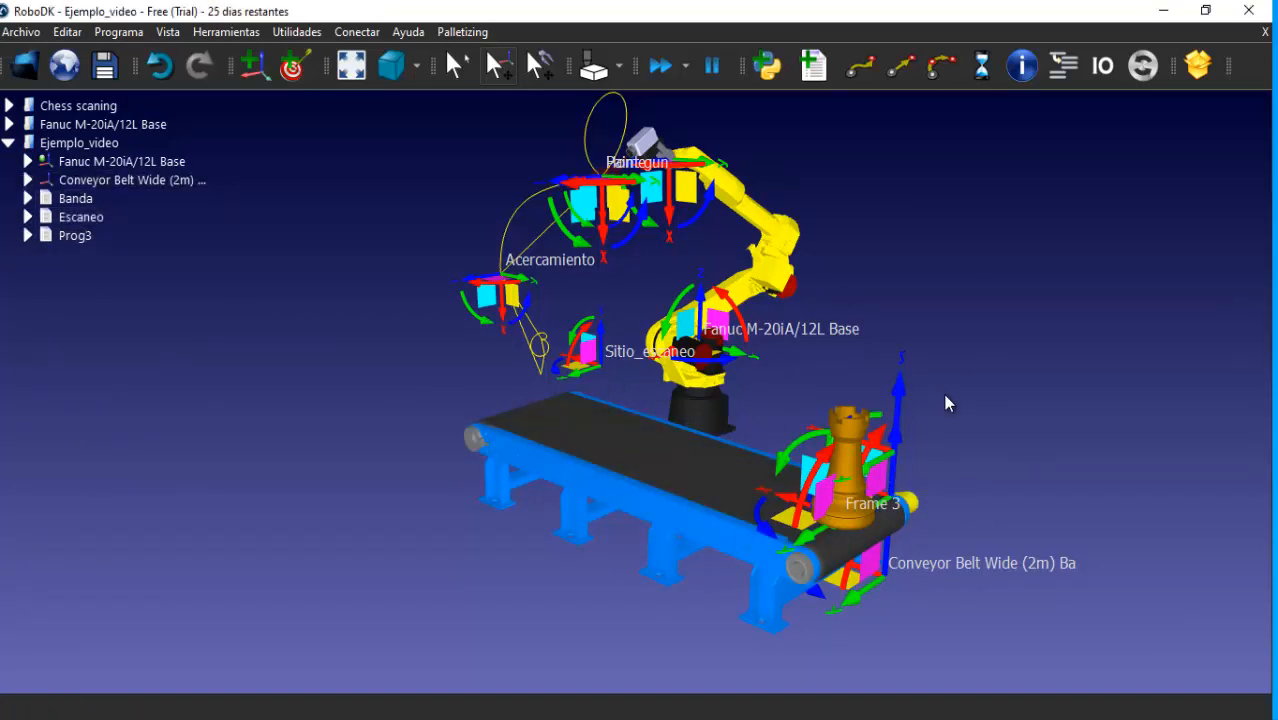
Run Prog3 to simulate conveying the rook to Sitio_escaneo and scanning it with the robot
key(F5)
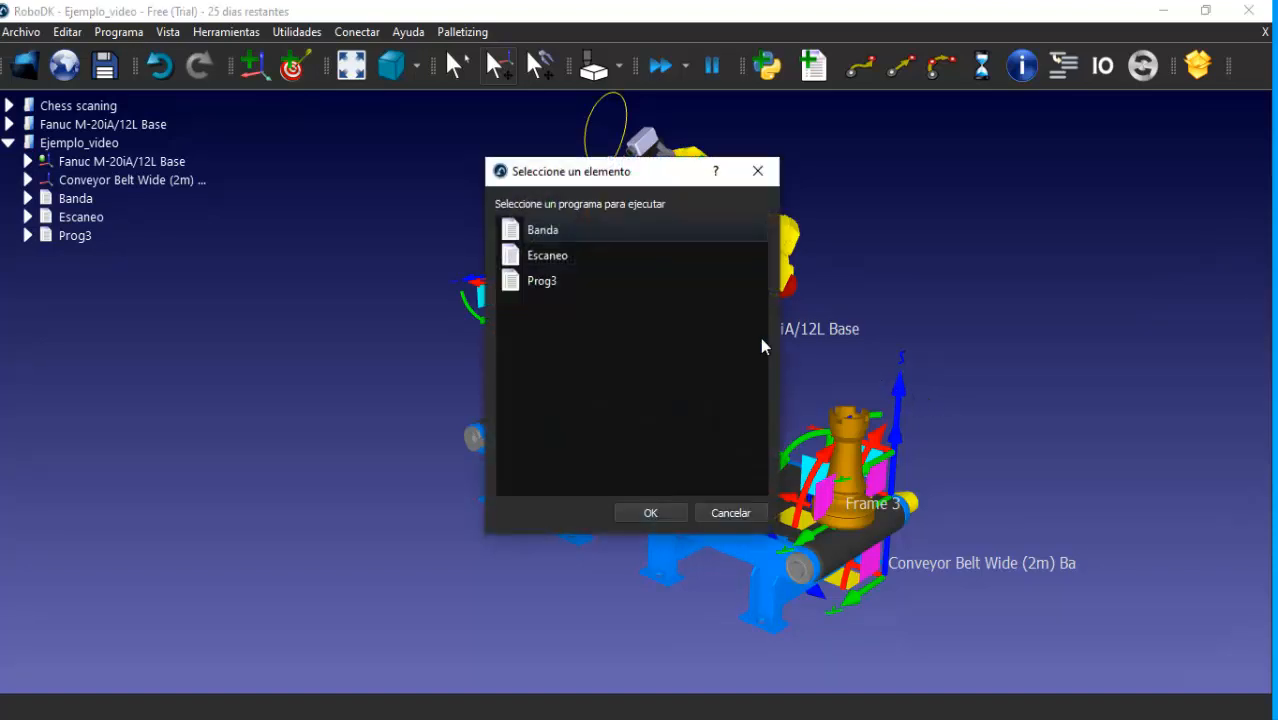
click(592, 279)
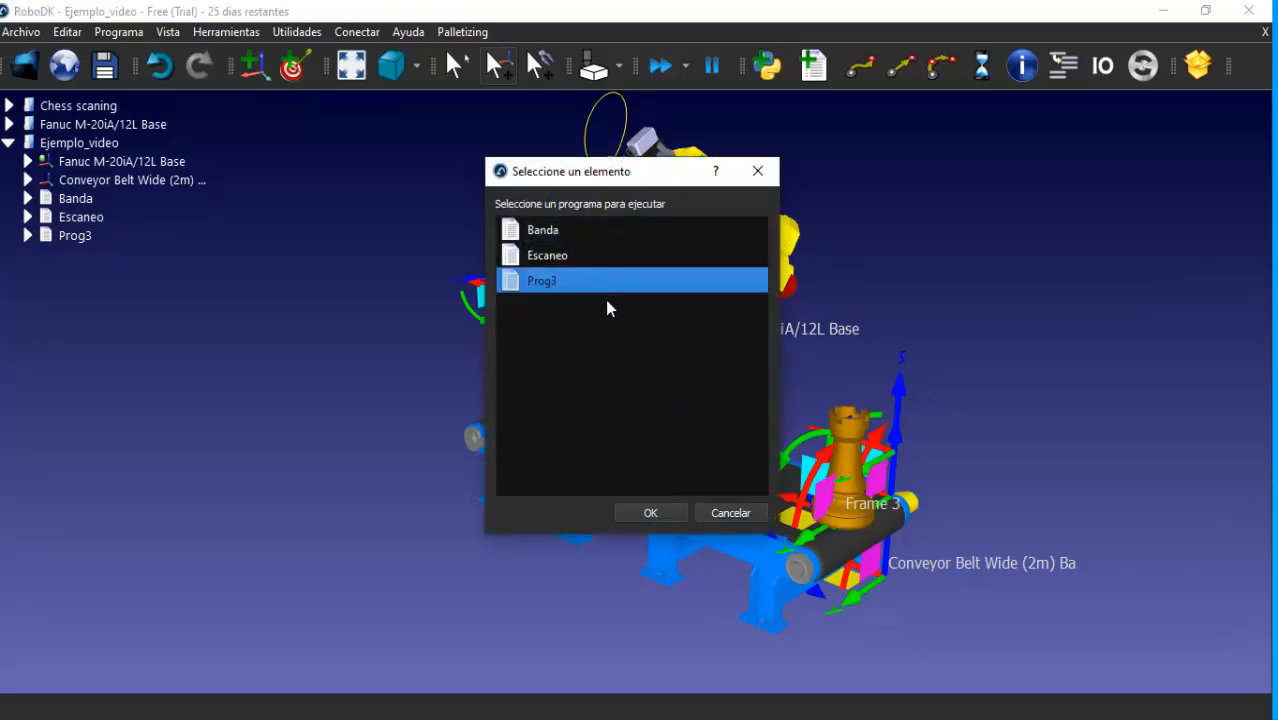
click(650, 512)
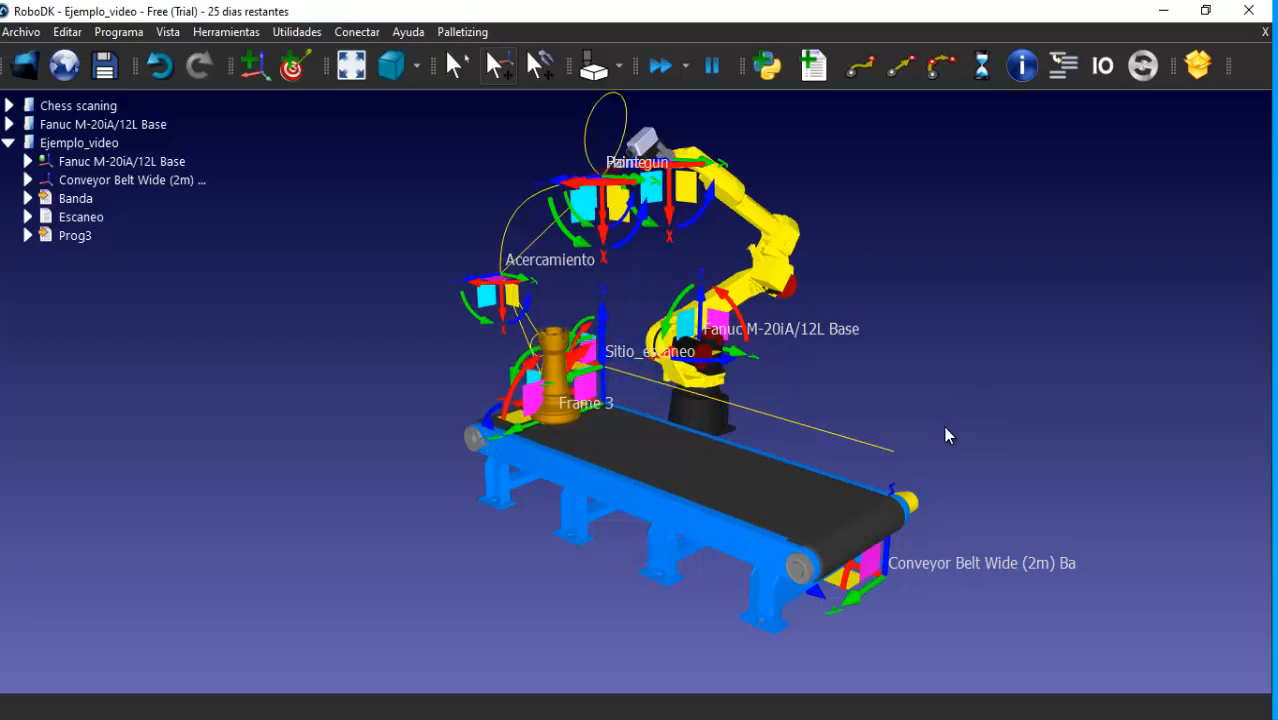
drag(944, 426, 1199, 451)
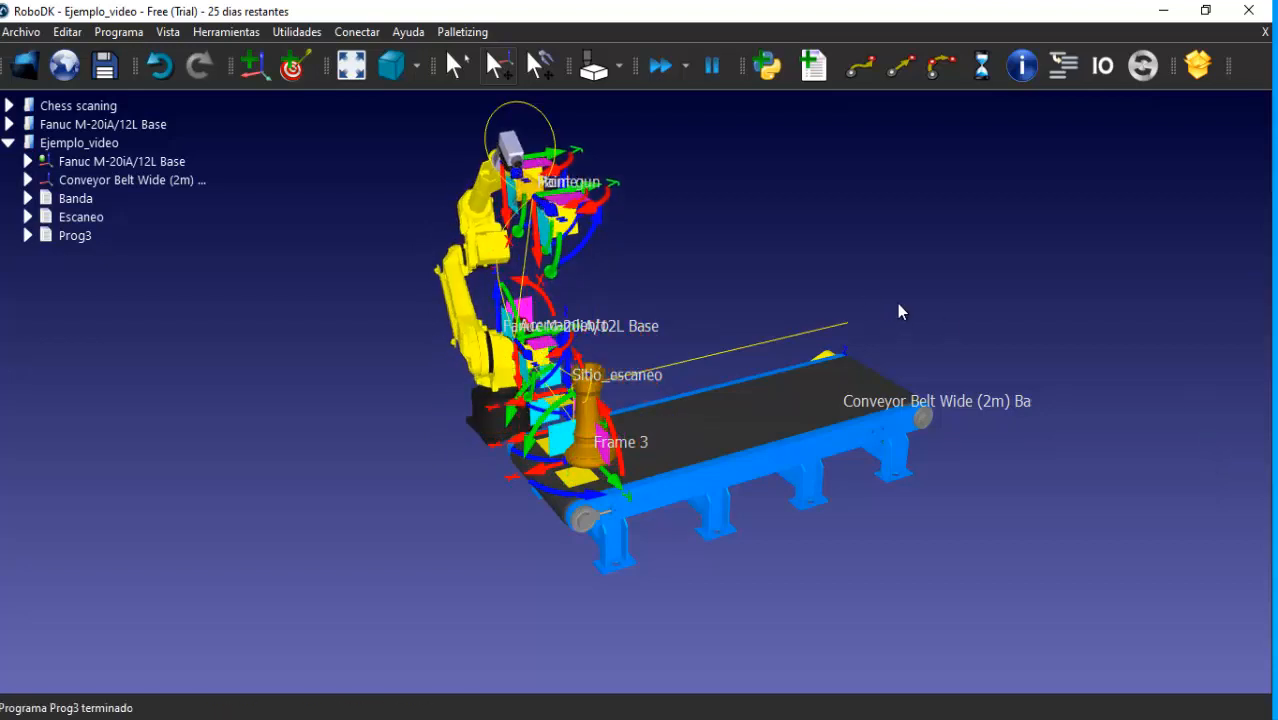
drag(1026, 356, 676, 314)
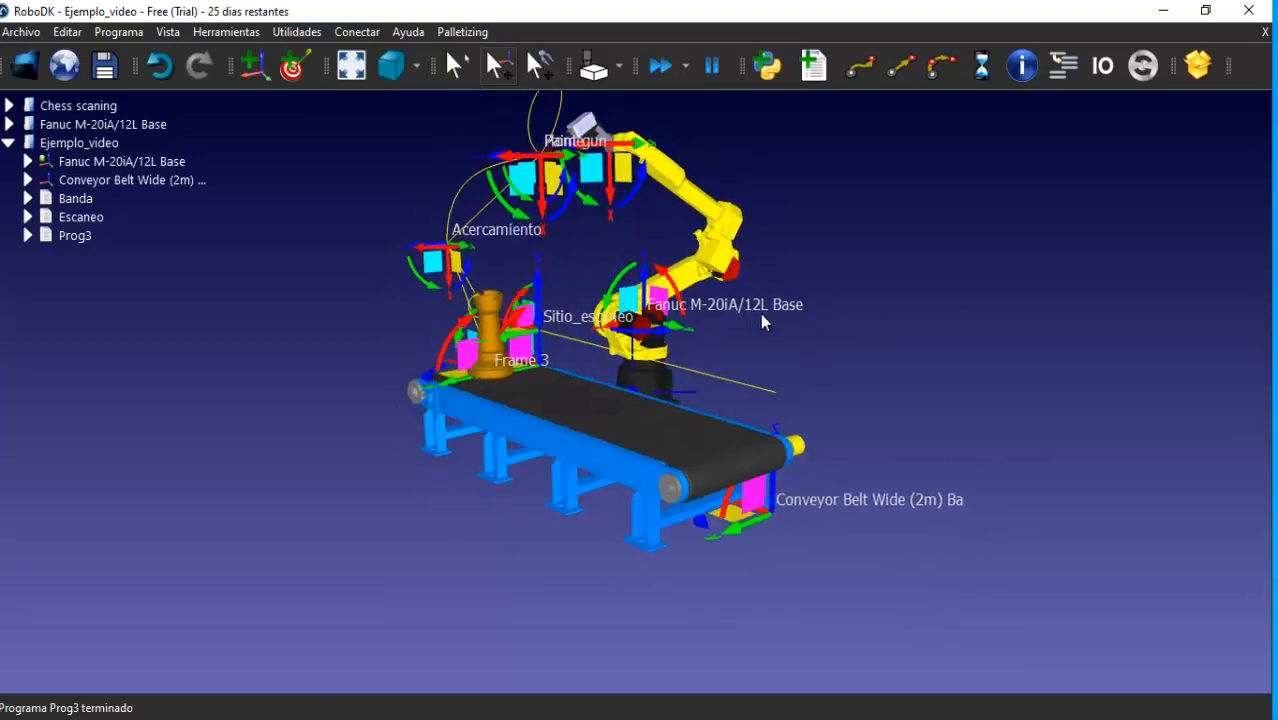